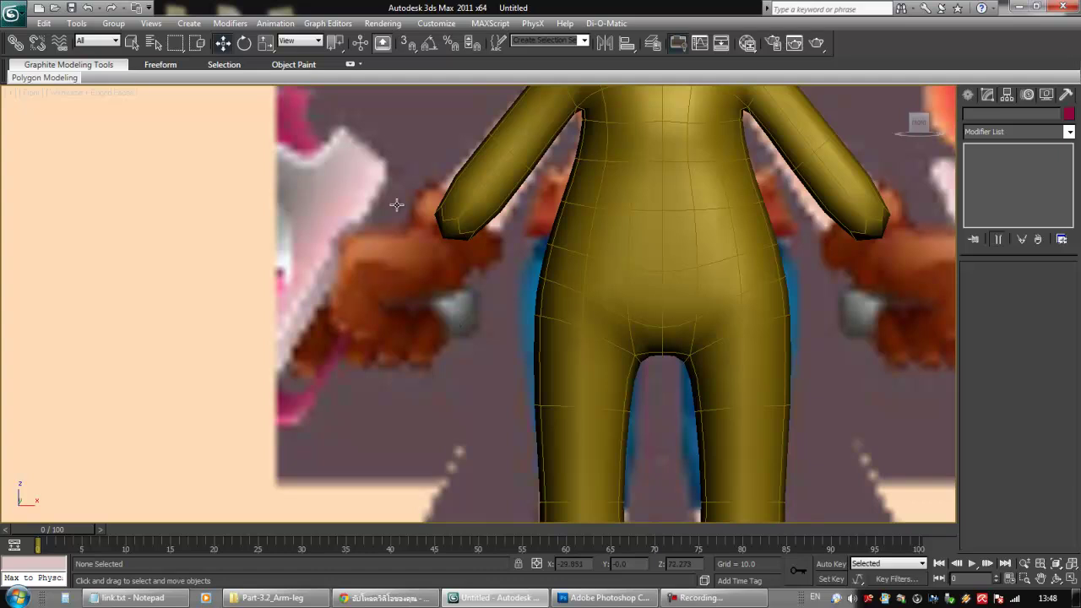
- Start a spline with corner points along the wrist side of the reference hand beside the model's left-hand arm in the front view
{"action": "left_click", "coordinate": [968, 94]}
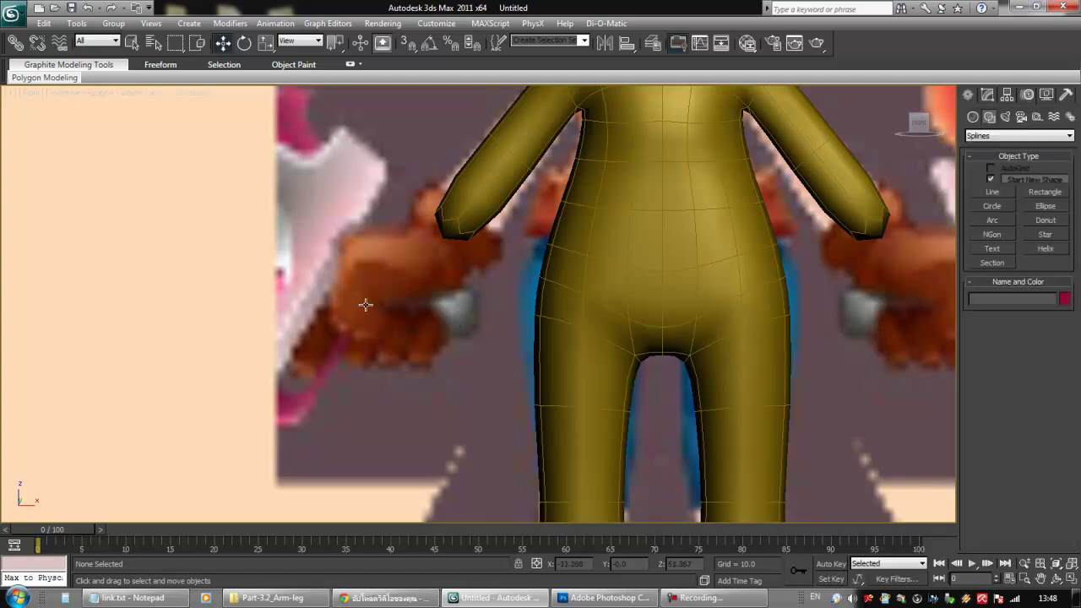
{"action": "left_click", "coordinate": [993, 192]}
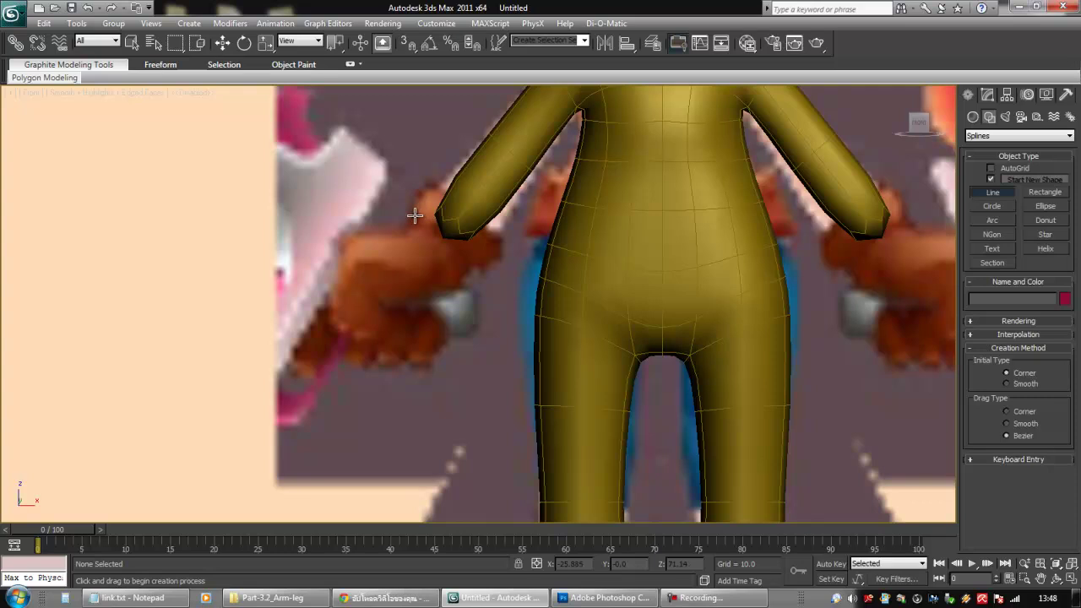
{"action": "left_click", "coordinate": [412, 222]}
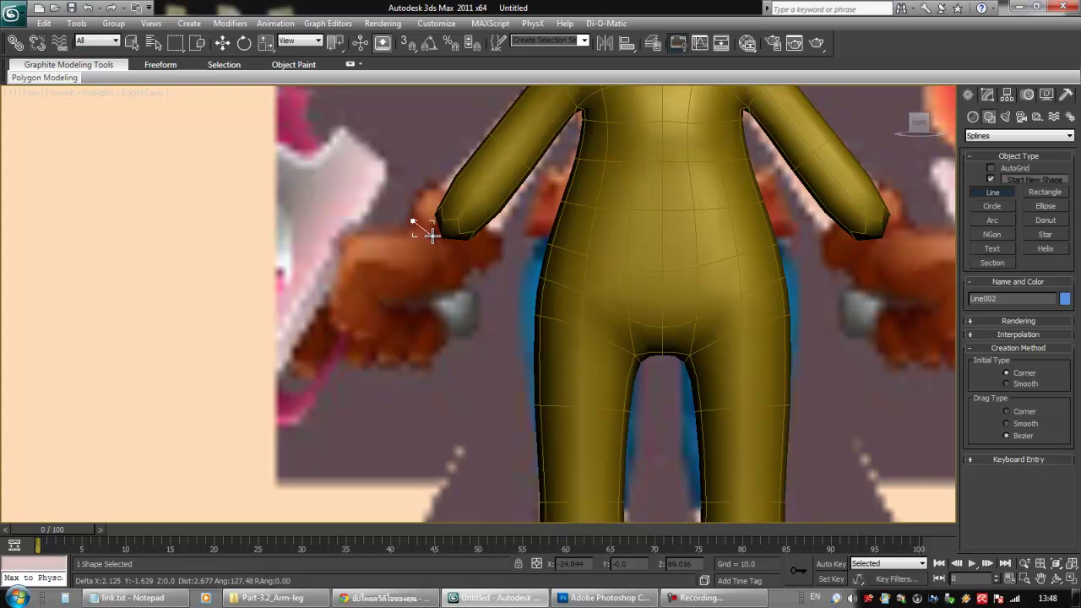
{"action": "left_click", "coordinate": [433, 237]}
{"action": "left_click", "coordinate": [451, 252]}
{"action": "left_click", "coordinate": [466, 270]}
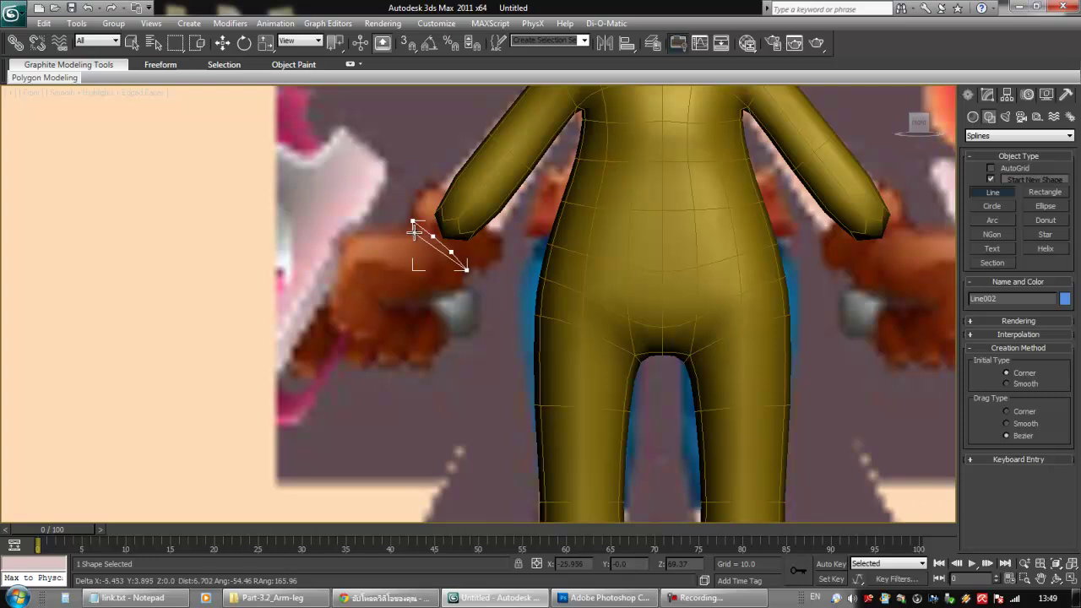
{"action": "left_click", "coordinate": [413, 222]}
{"action": "left_click", "coordinate": [432, 235]}
{"action": "left_click", "coordinate": [466, 269]}
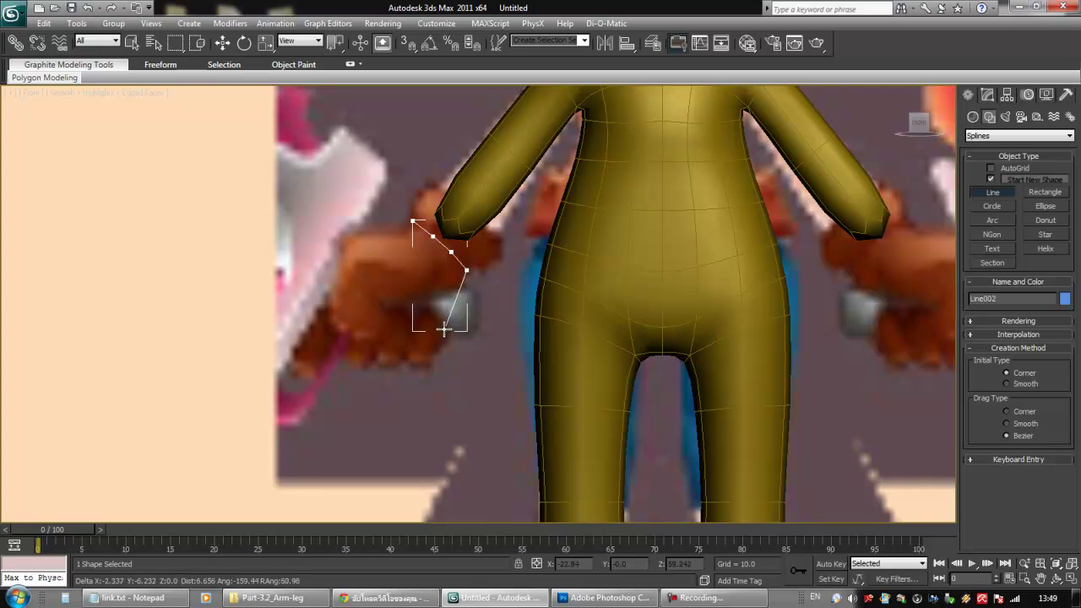
- Continue the line around the palm of the reference hand back to its first point and close the spline
{"action": "left_click", "coordinate": [456, 302]}
{"action": "left_click", "coordinate": [441, 338]}
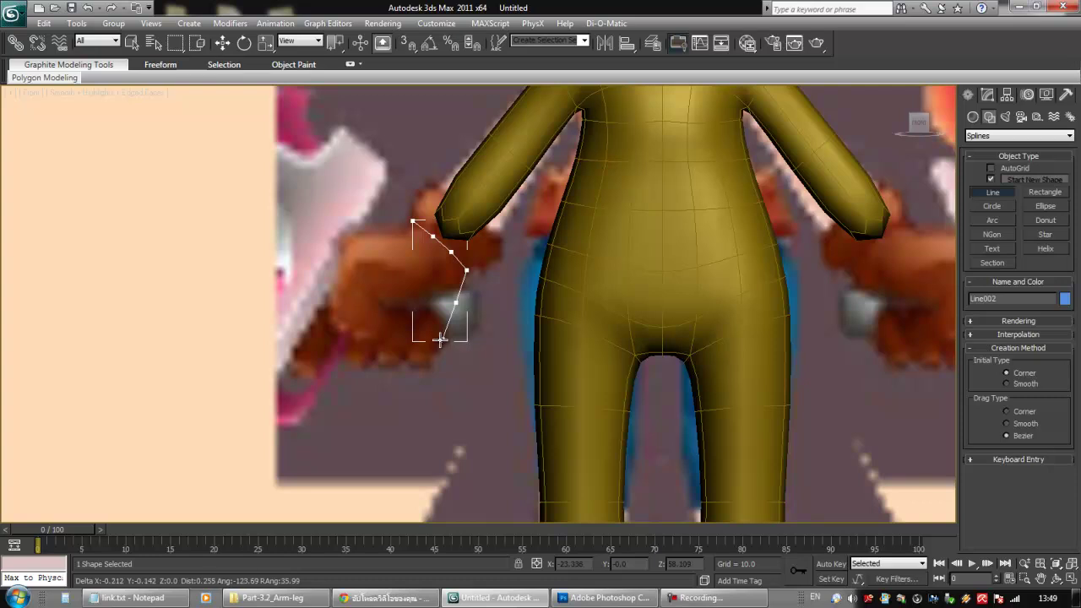
{"action": "left_click", "coordinate": [412, 335]}
{"action": "left_click", "coordinate": [381, 316]}
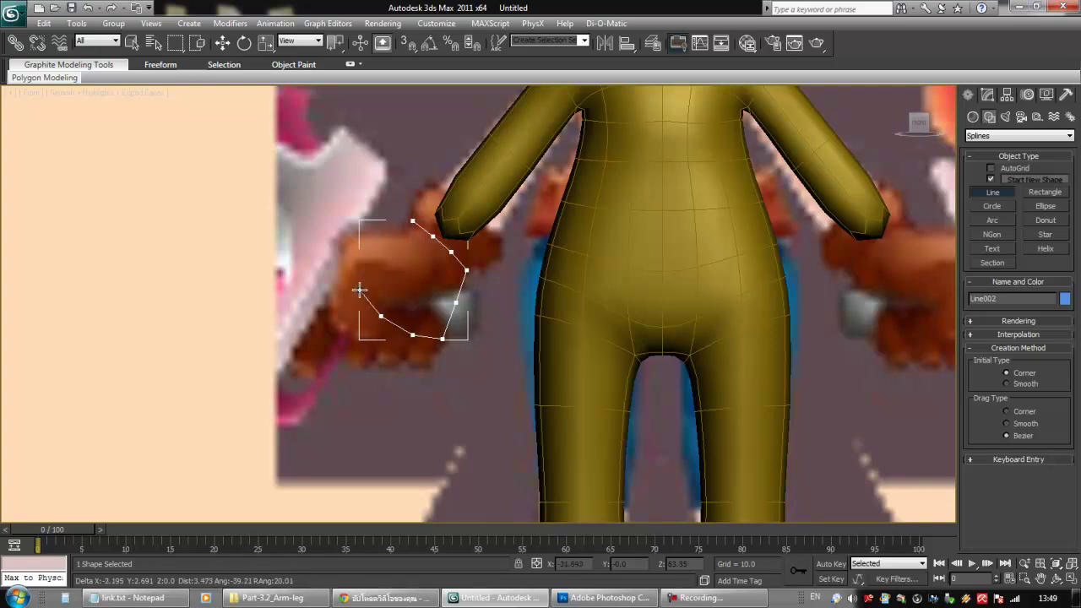
{"action": "left_click", "coordinate": [361, 292]}
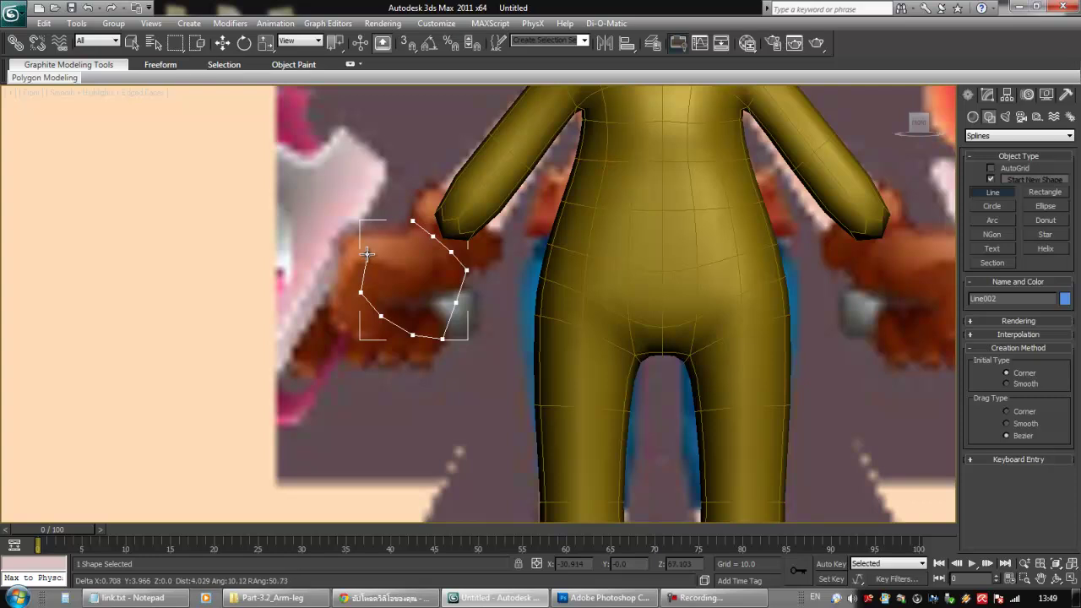
{"action": "left_click", "coordinate": [367, 254]}
{"action": "left_click", "coordinate": [362, 230]}
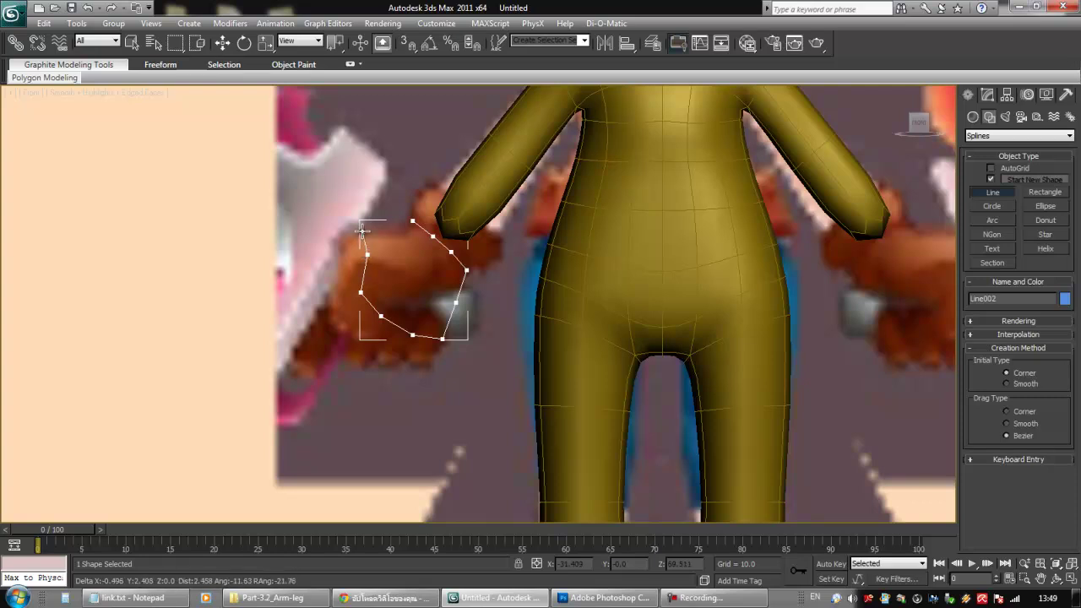
{"action": "left_click", "coordinate": [391, 229]}
{"action": "left_click", "coordinate": [412, 222]}
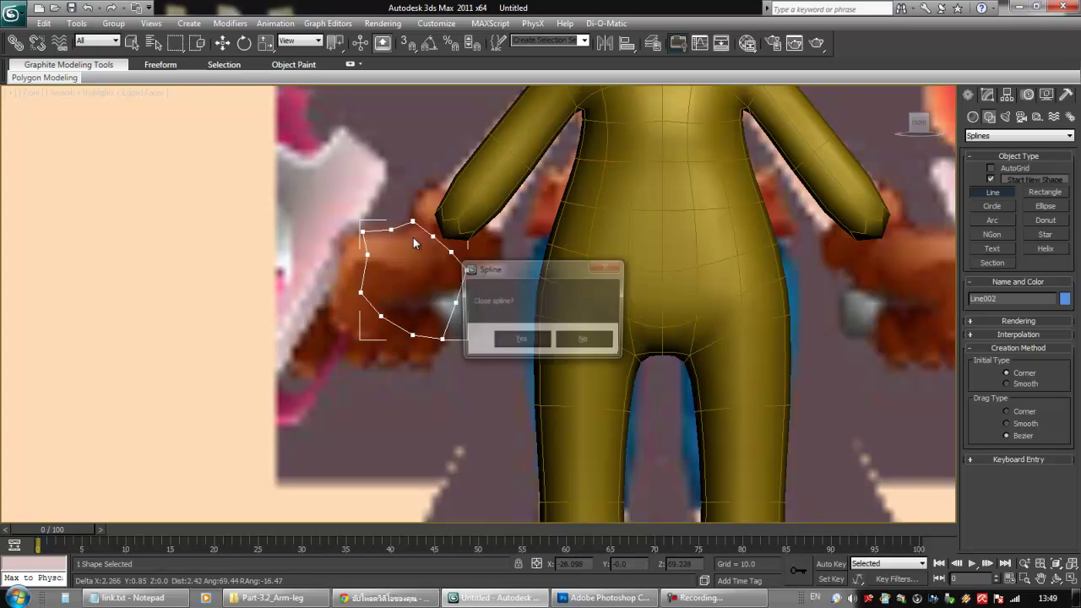
{"action": "left_click", "coordinate": [508, 341]}
- Switch the closed hand outline to vertex editing
{"action": "left_click", "coordinate": [987, 95]}
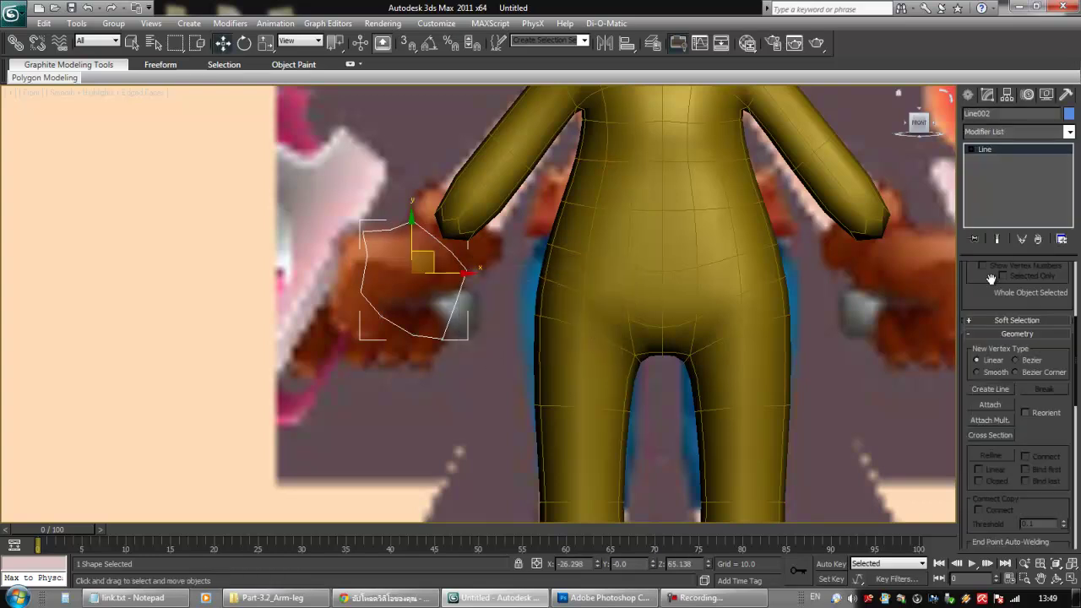
{"action": "left_click", "coordinate": [972, 149]}
{"action": "left_click", "coordinate": [996, 159]}
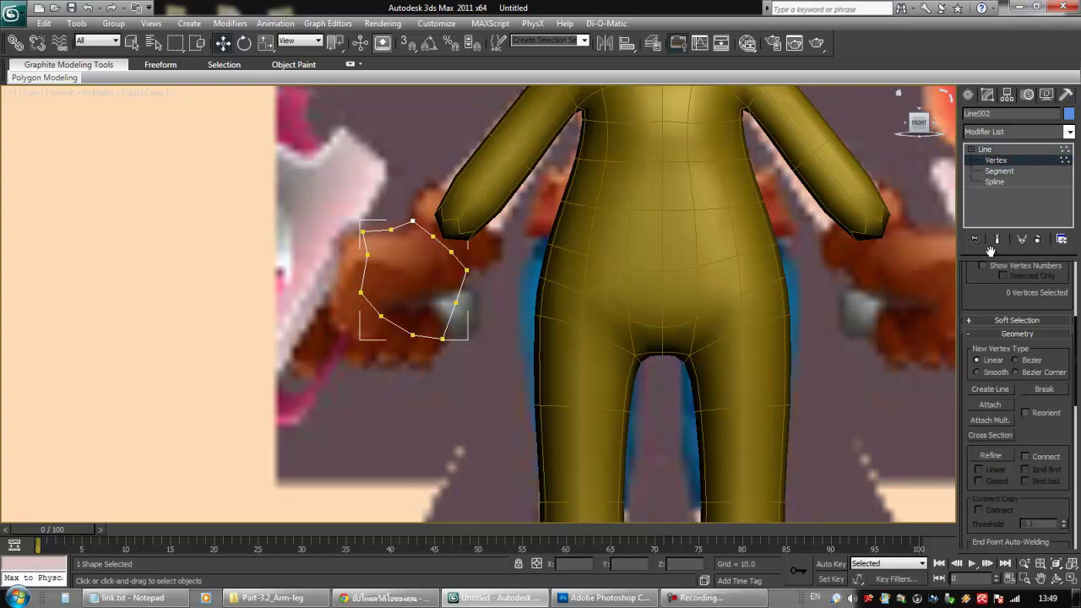
- Use Refine to insert an extra vertex in the lower-left segment of the hand outline
{"action": "left_click_drag", "start_coordinate": [1052, 448], "coordinate": [1020, 290]}
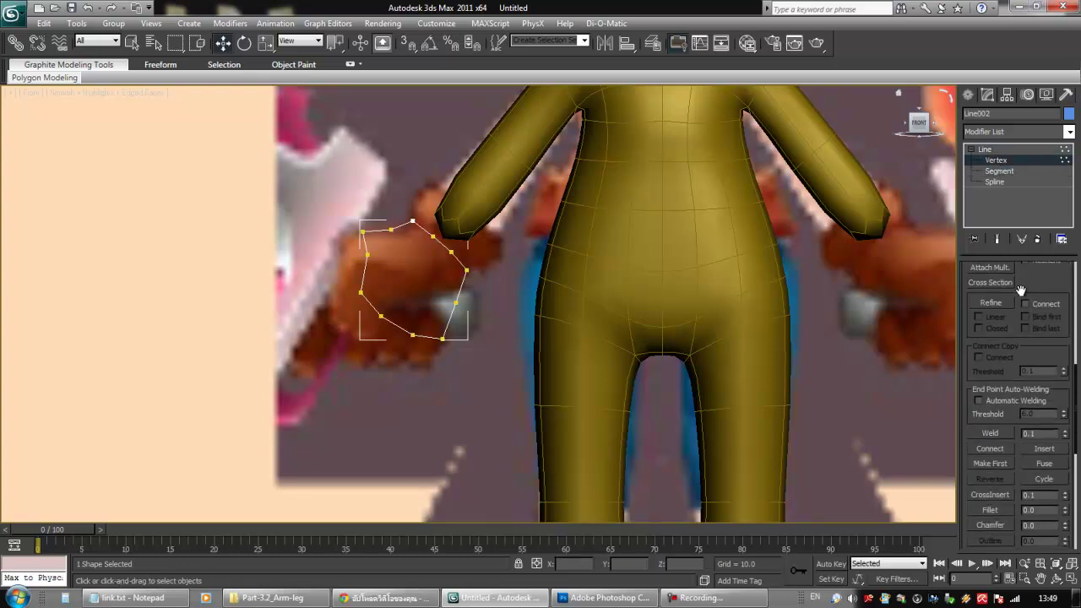
{"action": "left_click_drag", "start_coordinate": [1014, 346], "coordinate": [1019, 277]}
{"action": "scroll", "coordinate": [1020, 277], "scroll_direction": "up", "scroll_amount": 5}
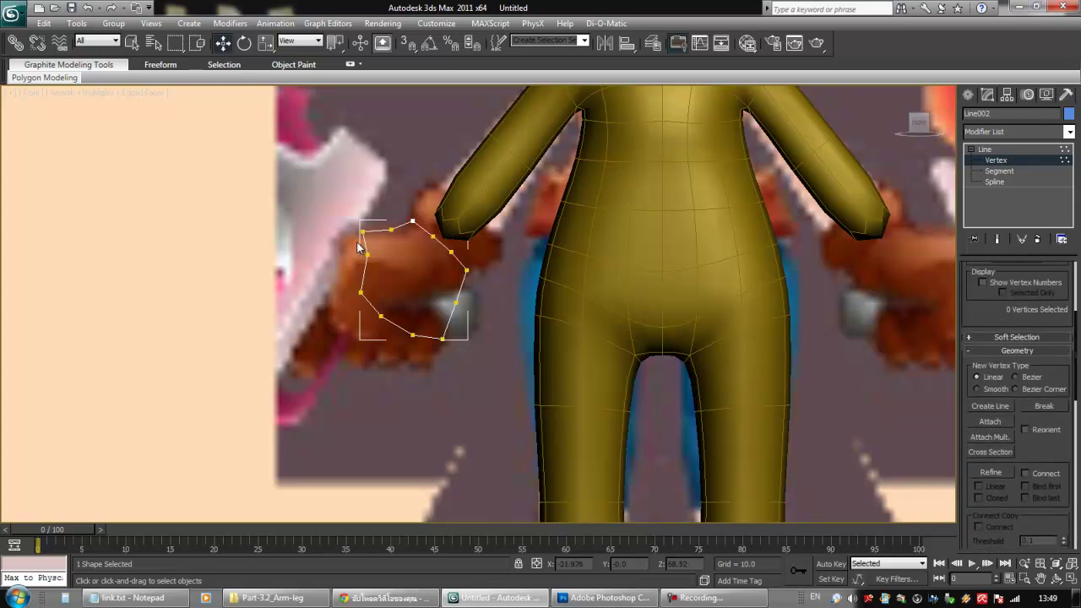
{"action": "middle_click_drag", "start_coordinate": [440, 289], "coordinate": [443, 275]}
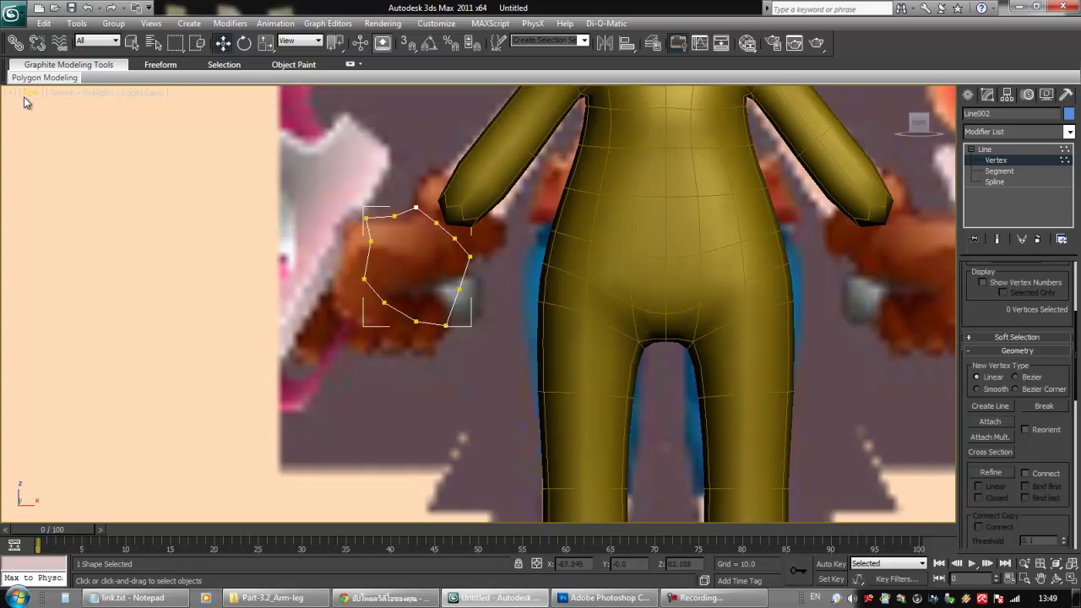
{"action": "scroll", "coordinate": [417, 290], "scroll_direction": "up", "scroll_amount": 4}
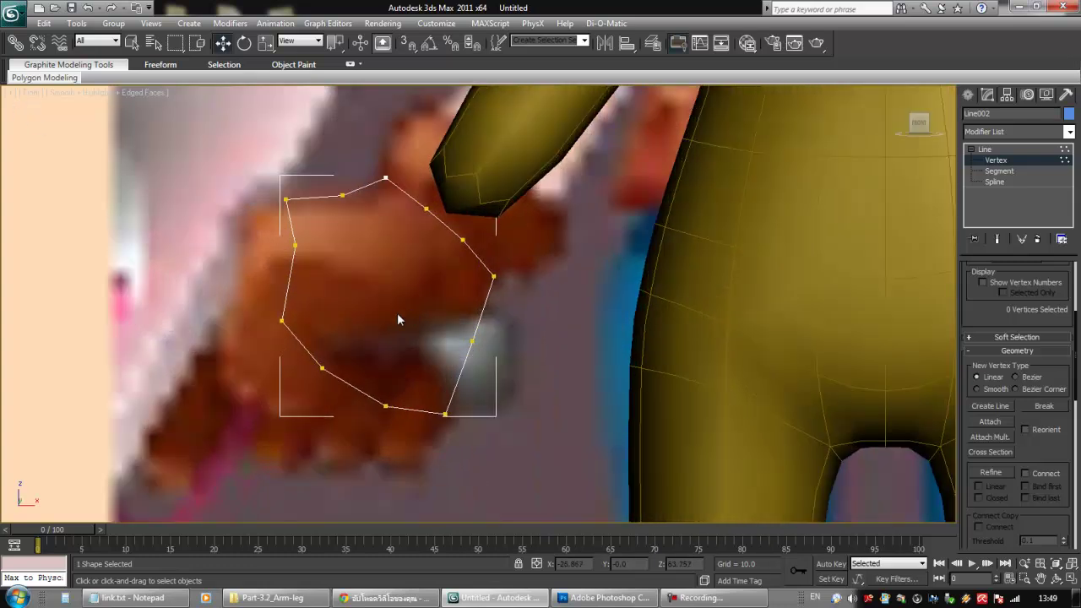
{"action": "scroll", "coordinate": [996, 341], "scroll_direction": "up", "scroll_amount": 3}
{"action": "scroll", "coordinate": [976, 414], "scroll_direction": "down", "scroll_amount": 3}
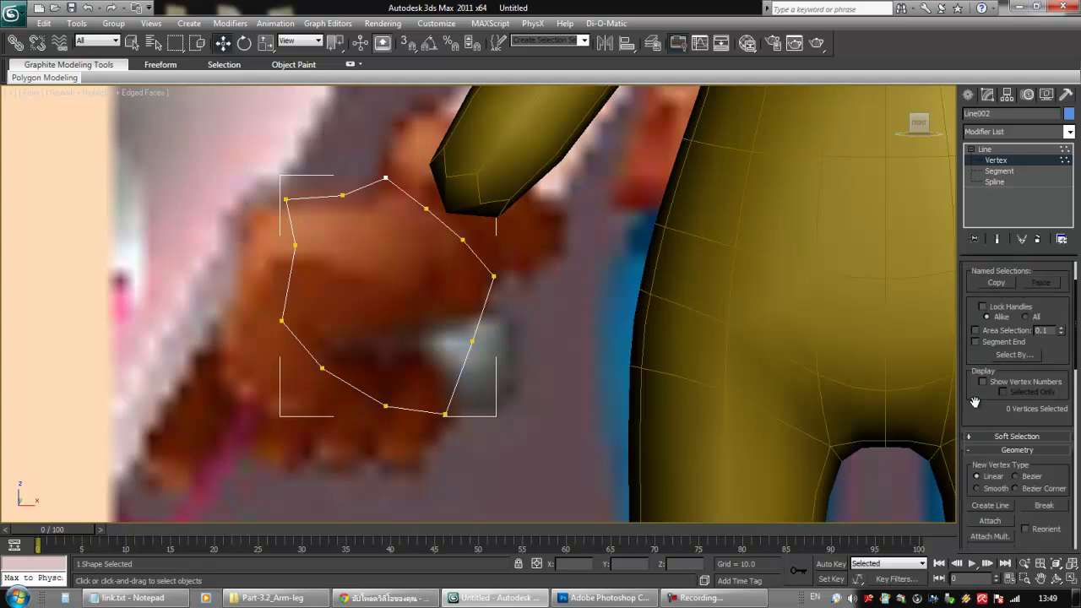
{"action": "left_click", "coordinate": [983, 489]}
{"action": "left_click", "coordinate": [1009, 493]}
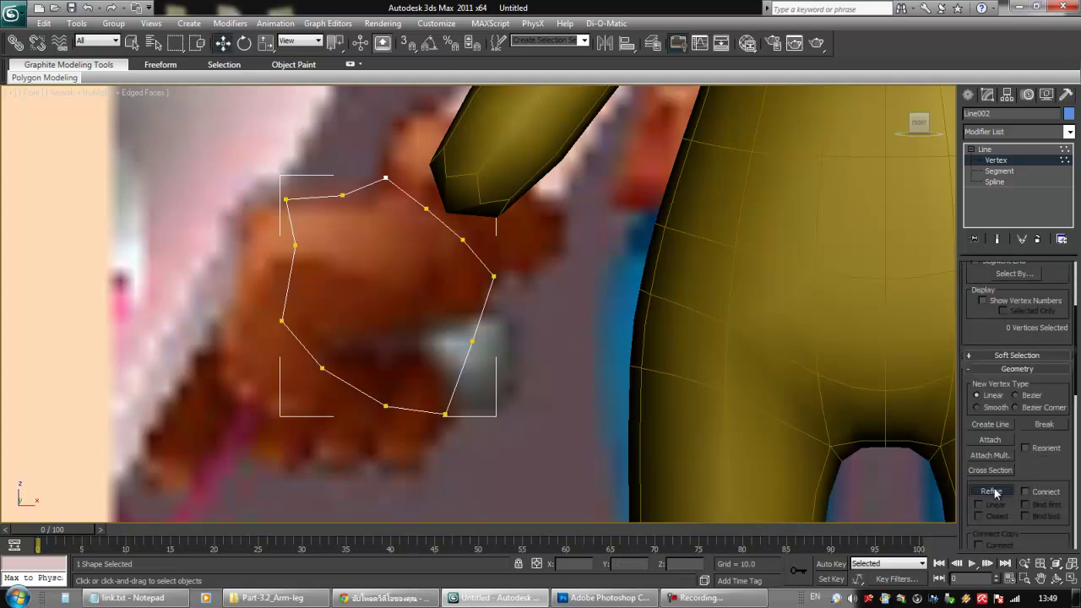
{"action": "left_click", "coordinate": [350, 385]}
{"action": "right_click", "coordinate": [377, 363]}
- Reposition the vertices along the lower-left curve of the hand outline so they are evenly spaced and follow a rounder shape
{"action": "left_click_drag", "start_coordinate": [351, 394], "coordinate": [413, 396]}
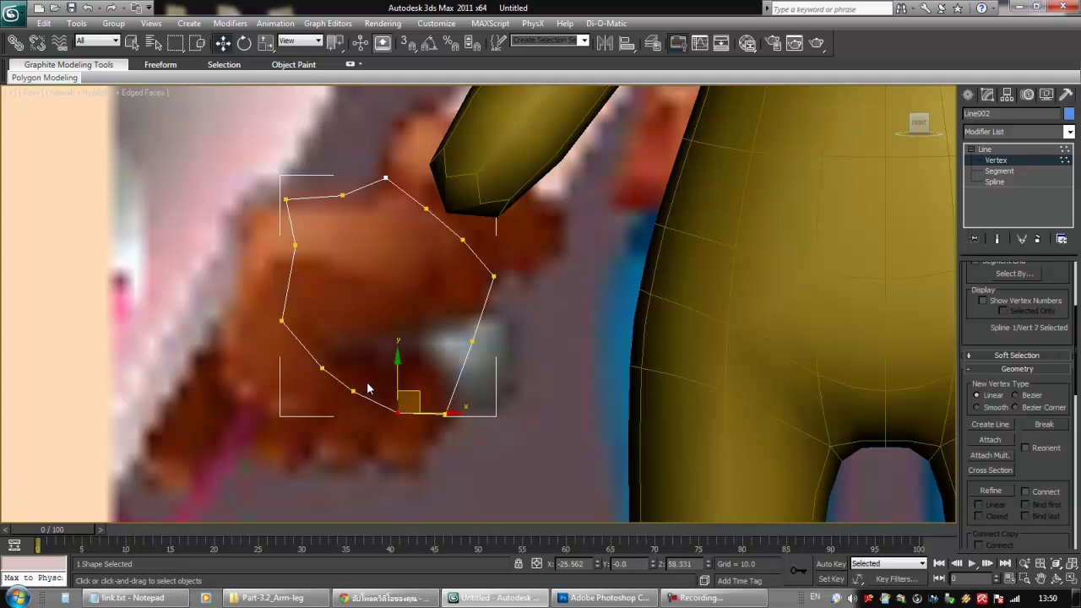
{"action": "left_click", "coordinate": [354, 390]}
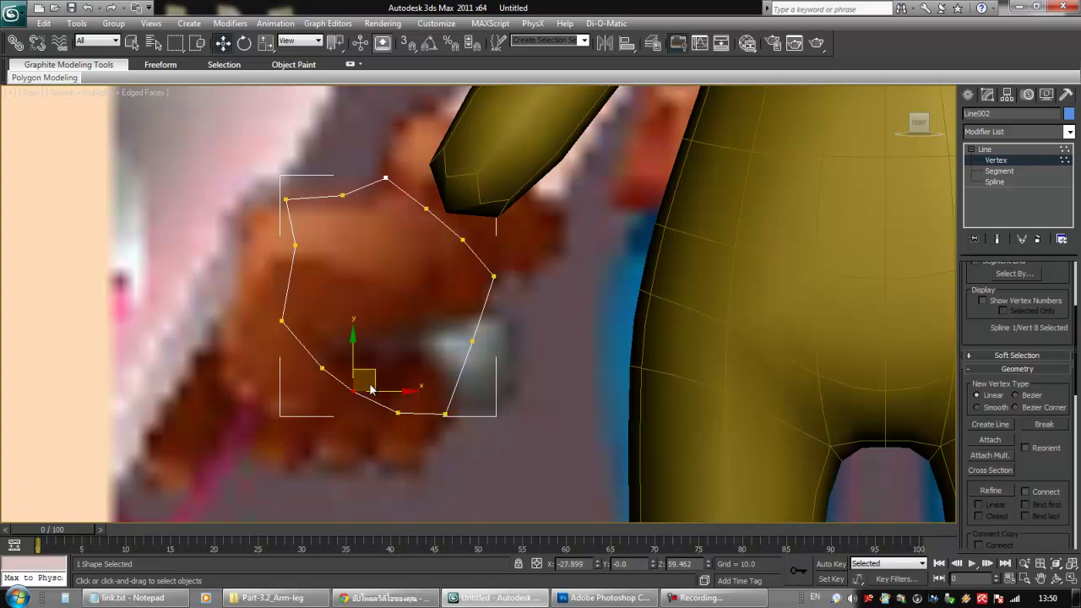
{"action": "left_click", "coordinate": [322, 368]}
{"action": "left_click", "coordinate": [282, 321]}
{"action": "left_click_drag", "start_coordinate": [301, 308], "coordinate": [292, 308]}
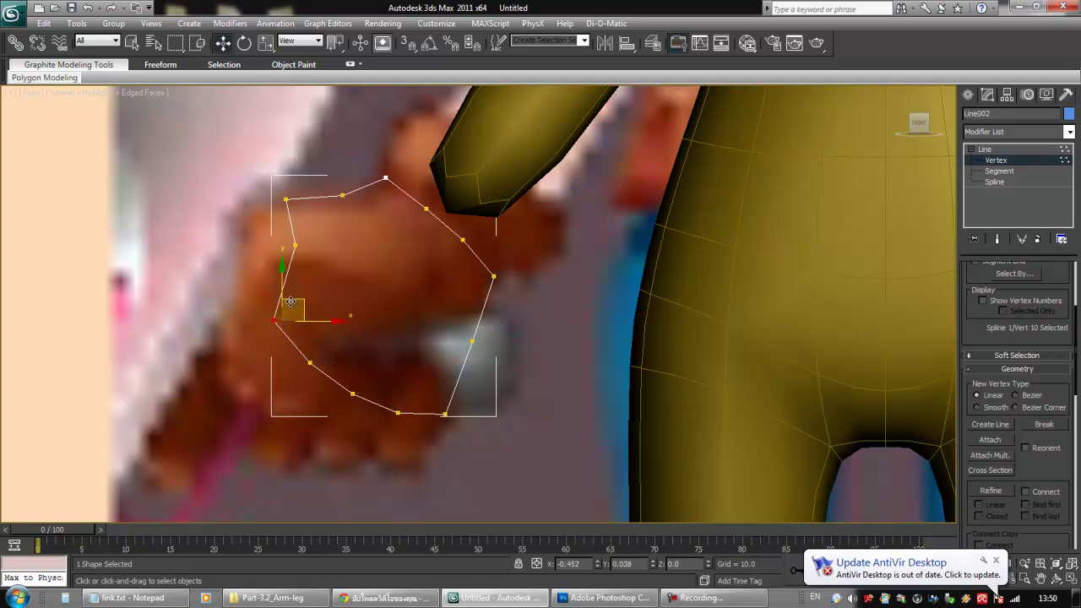
{"action": "left_click", "coordinate": [401, 407]}
{"action": "left_click", "coordinate": [398, 411]}
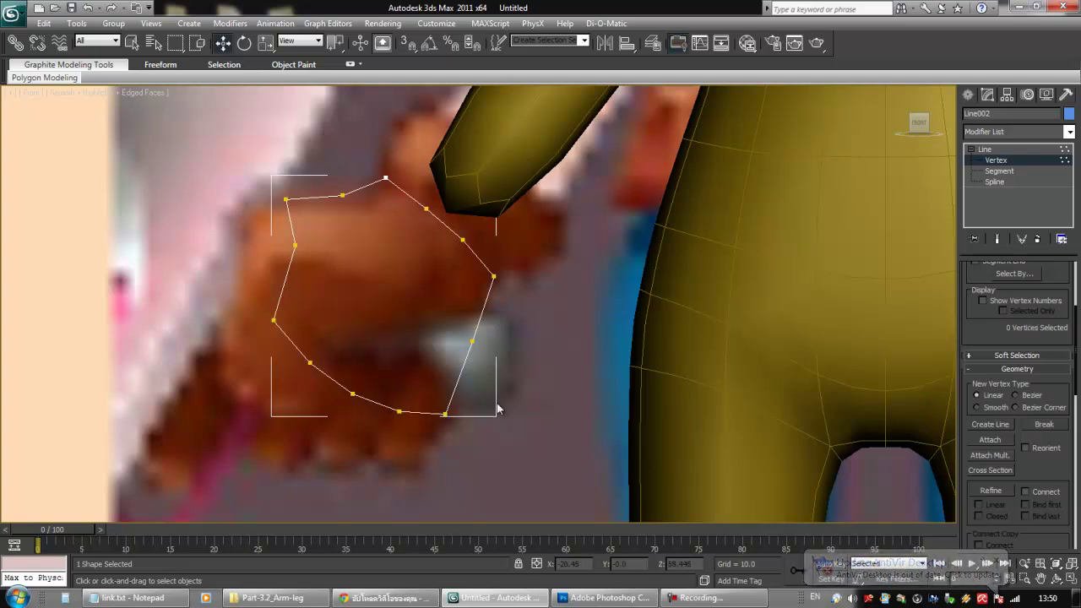
- Lower the inner vertex on the outline's left side slightly and fine-tune the two vertices on its lower-left curve
{"action": "left_click", "coordinate": [305, 245]}
{"action": "left_click_drag", "start_coordinate": [306, 246], "coordinate": [306, 256]}
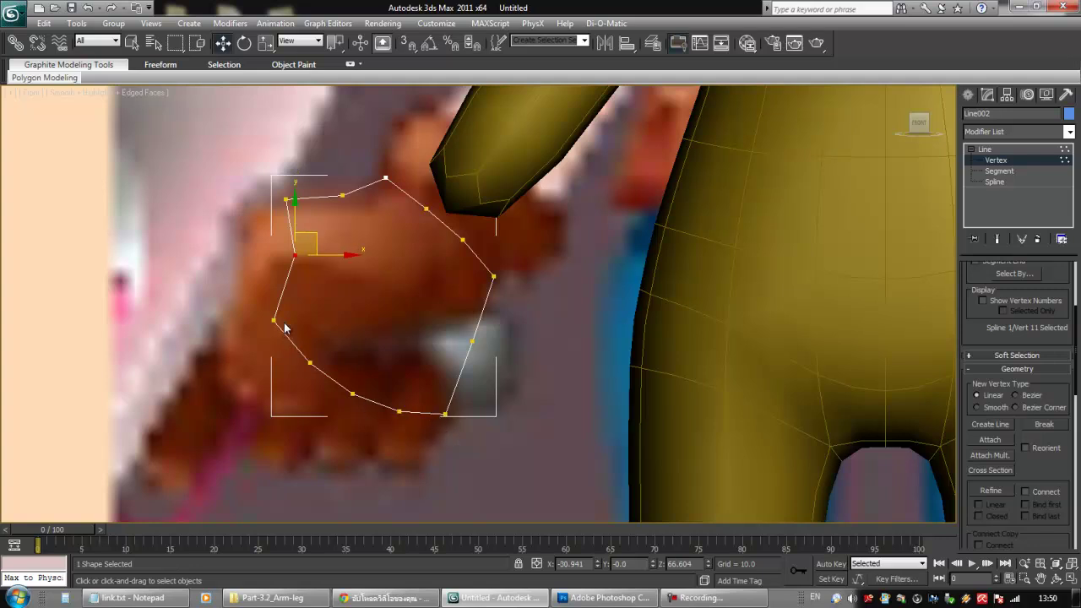
{"action": "left_click", "coordinate": [313, 363]}
{"action": "left_click_drag", "start_coordinate": [369, 392], "coordinate": [367, 380]}
{"action": "left_click", "coordinate": [378, 425]}
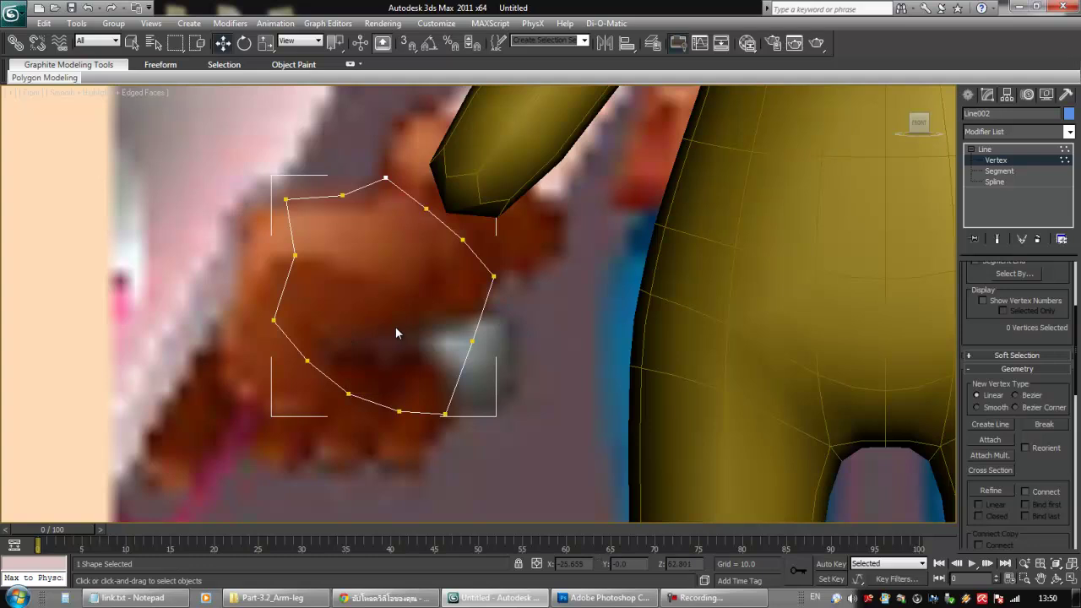
- Adjust the middle vertex on the outline's top edge and the middle vertex on its lower right side
{"action": "left_click_drag", "start_coordinate": [342, 196], "coordinate": [346, 173]}
{"action": "middle_click_drag", "start_coordinate": [379, 279], "coordinate": [447, 257]}
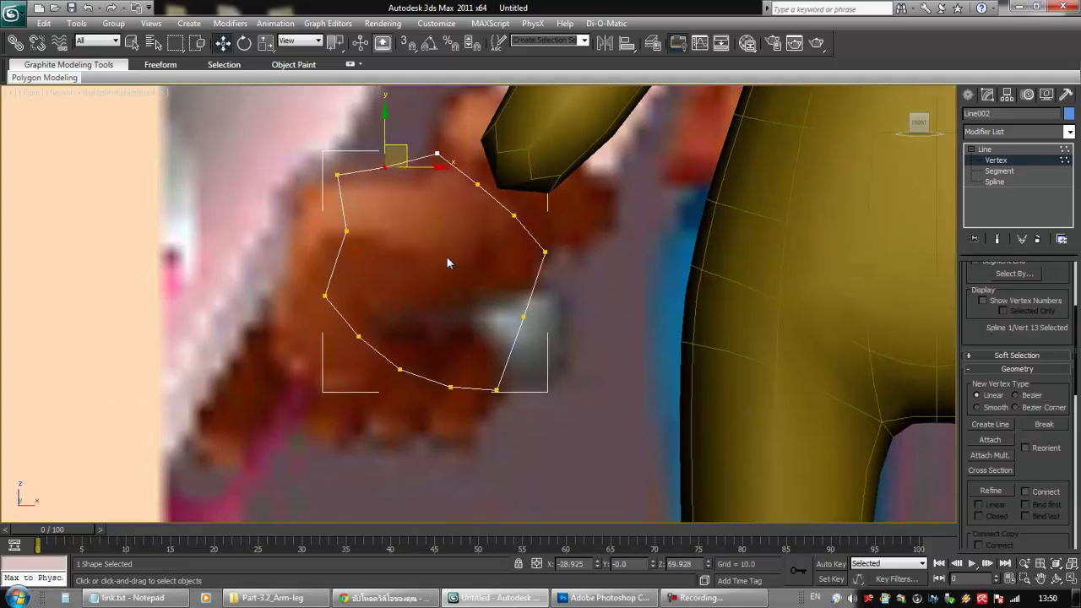
{"action": "scroll", "coordinate": [446, 257], "scroll_direction": "down", "scroll_amount": 2}
{"action": "left_click", "coordinate": [510, 313]}
{"action": "left_click_drag", "start_coordinate": [522, 297], "coordinate": [529, 303]}
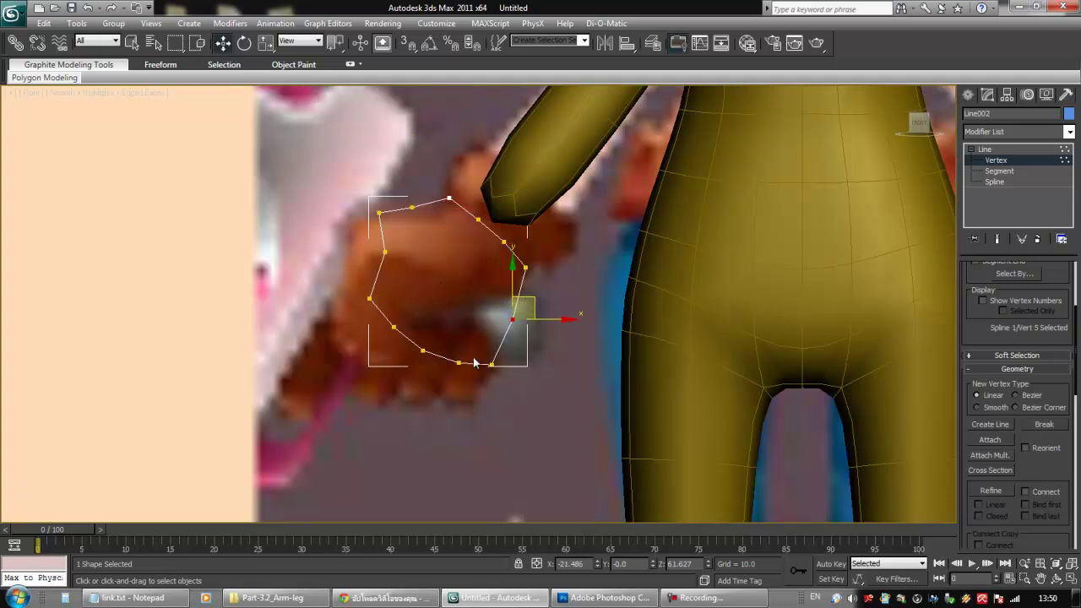
- Convert the closed hand outline to an Editable Poly
{"action": "scroll", "coordinate": [981, 340], "scroll_direction": "down", "scroll_amount": 2}
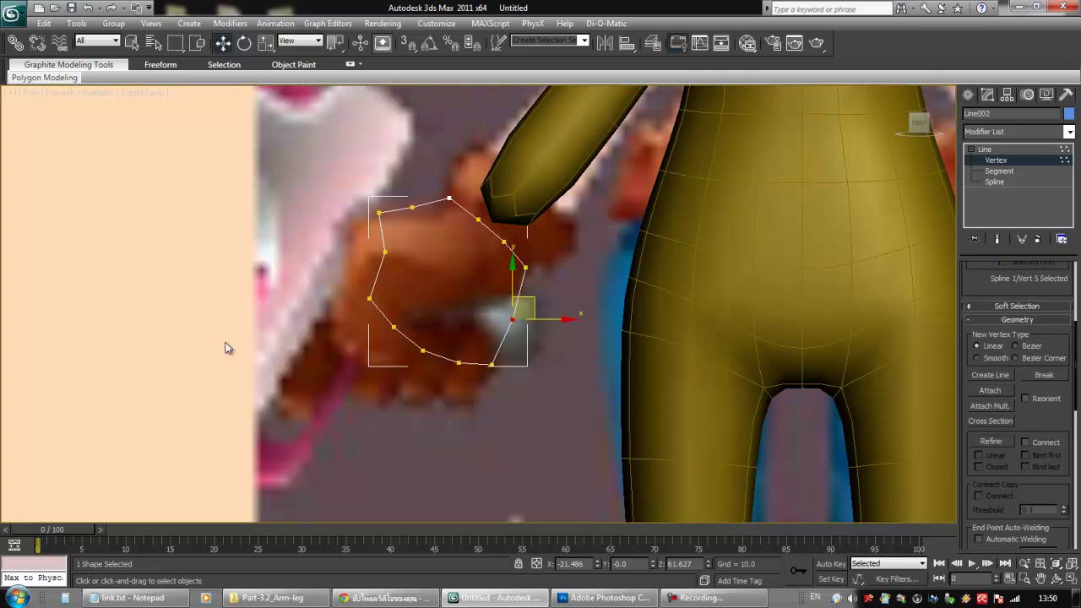
{"action": "right_click", "coordinate": [472, 352]}
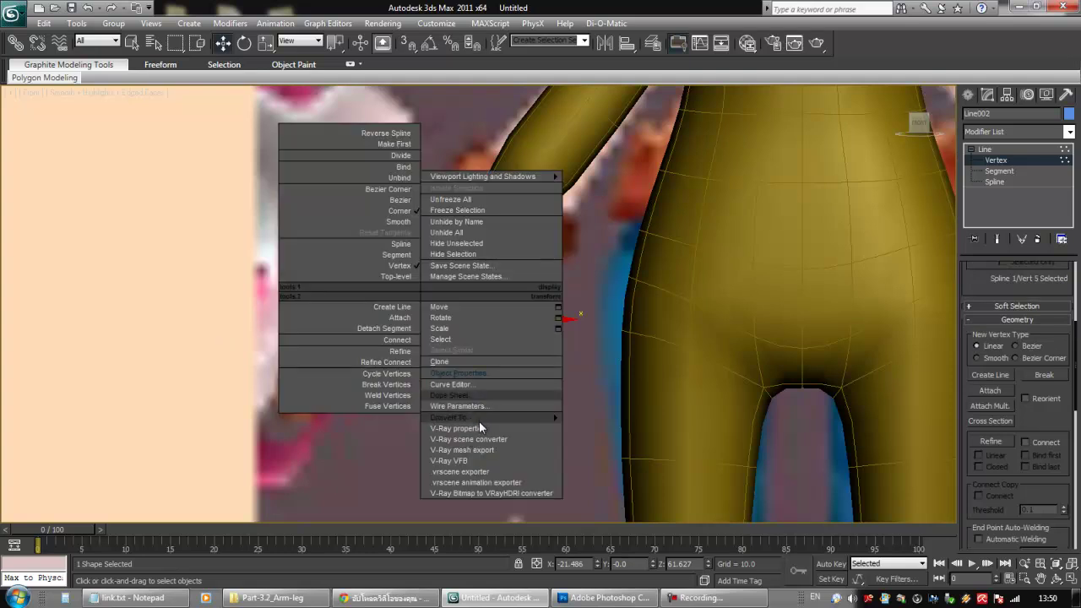
{"action": "mouse_move", "coordinate": [536, 423]}
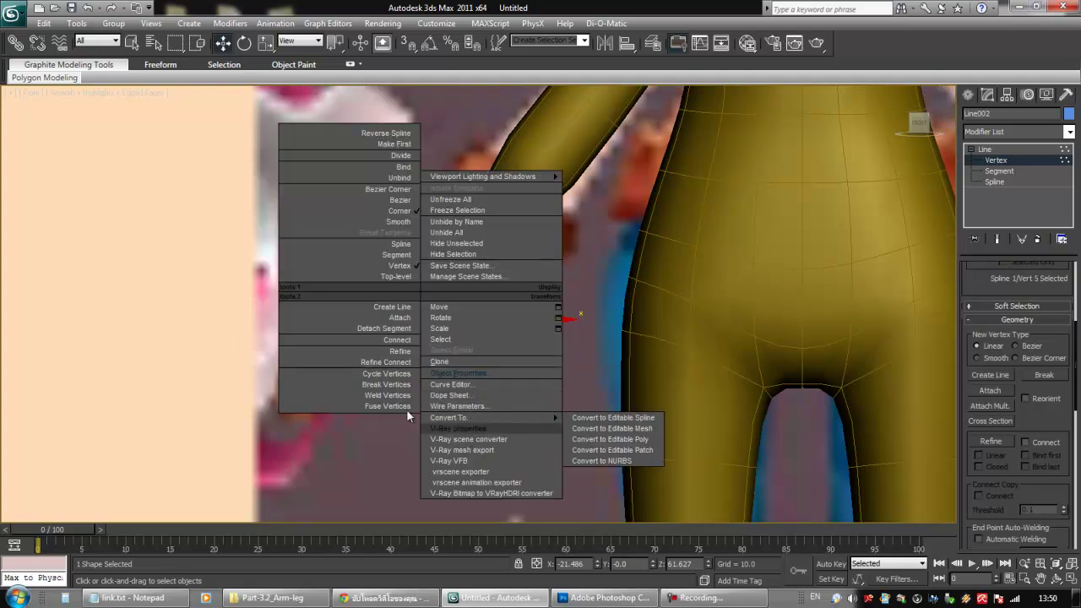
{"action": "left_click", "coordinate": [610, 439]}
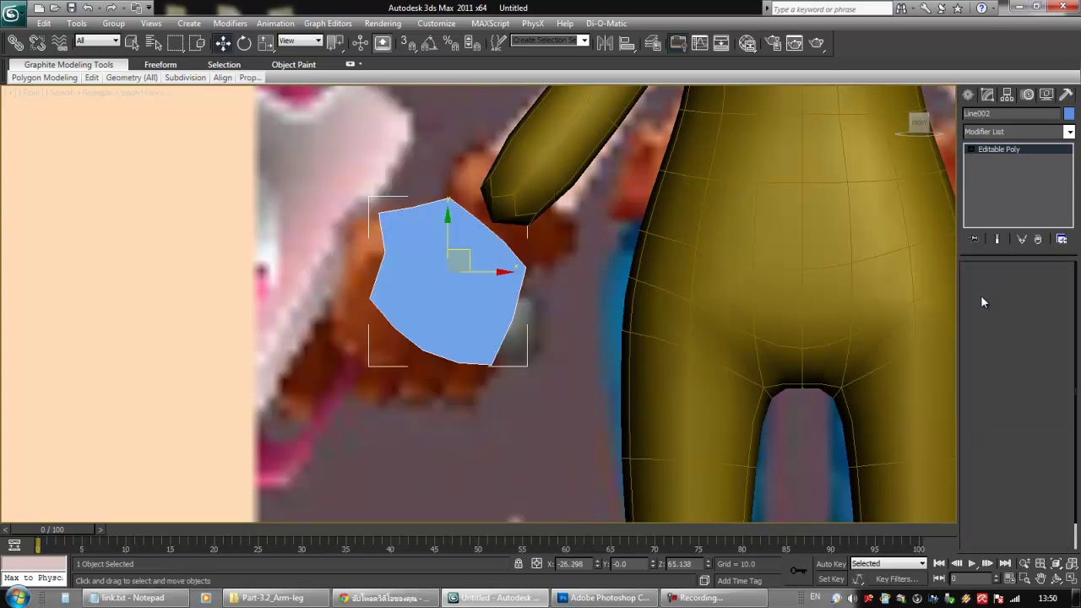
- Turn on snapping and cut an edge across the palm from the top edge's middle vertex to the lower right side's middle vertex
{"action": "left_click", "coordinate": [980, 294]}
{"action": "scroll", "coordinate": [461, 232], "scroll_direction": "up", "scroll_amount": 3}
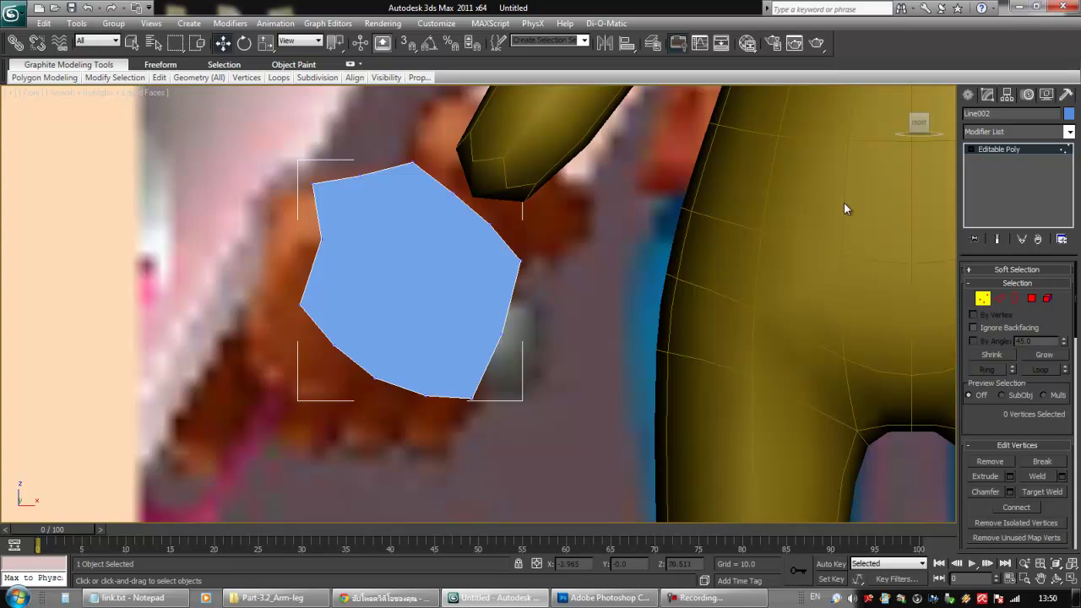
{"action": "scroll", "coordinate": [1009, 423], "scroll_direction": "down", "scroll_amount": 2}
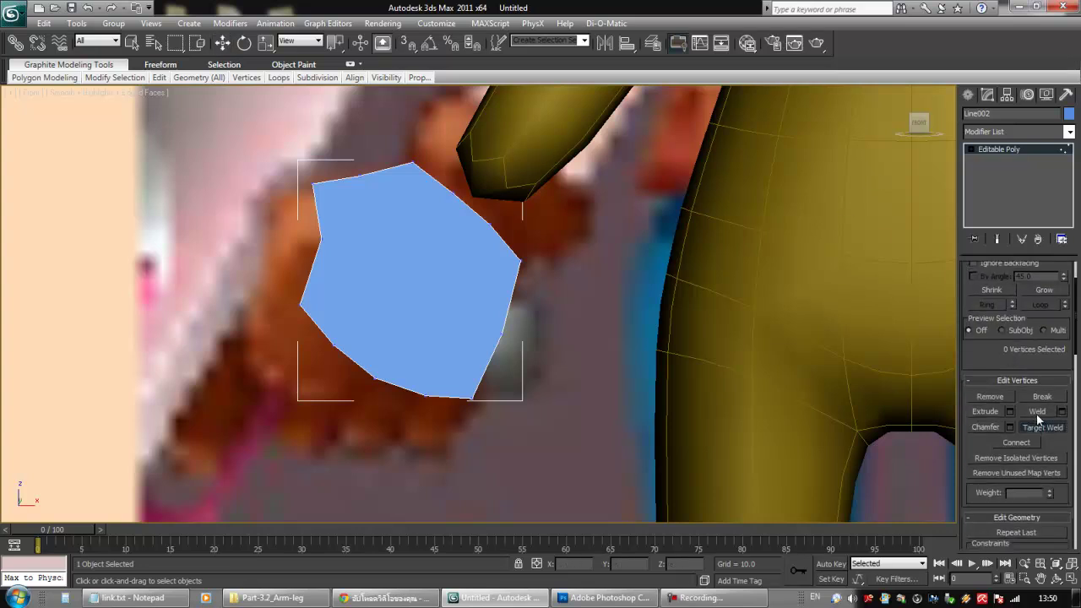
{"action": "scroll", "coordinate": [1033, 459], "scroll_direction": "down", "scroll_amount": 2}
{"action": "scroll", "coordinate": [1050, 529], "scroll_direction": "down", "scroll_amount": 4}
{"action": "left_click", "coordinate": [1042, 442]}
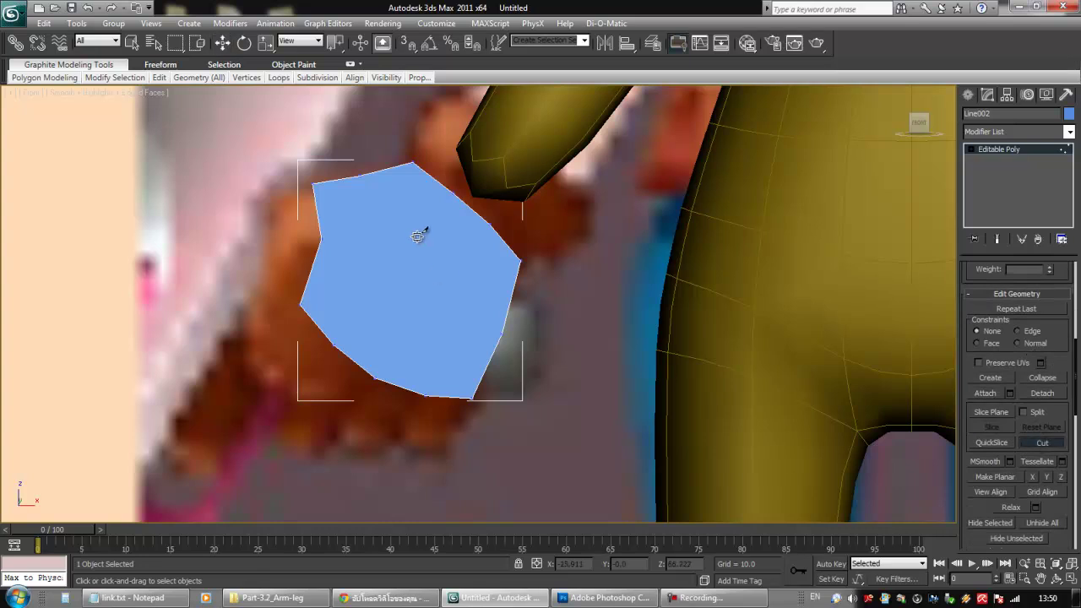
{"action": "left_click", "coordinate": [402, 44]}
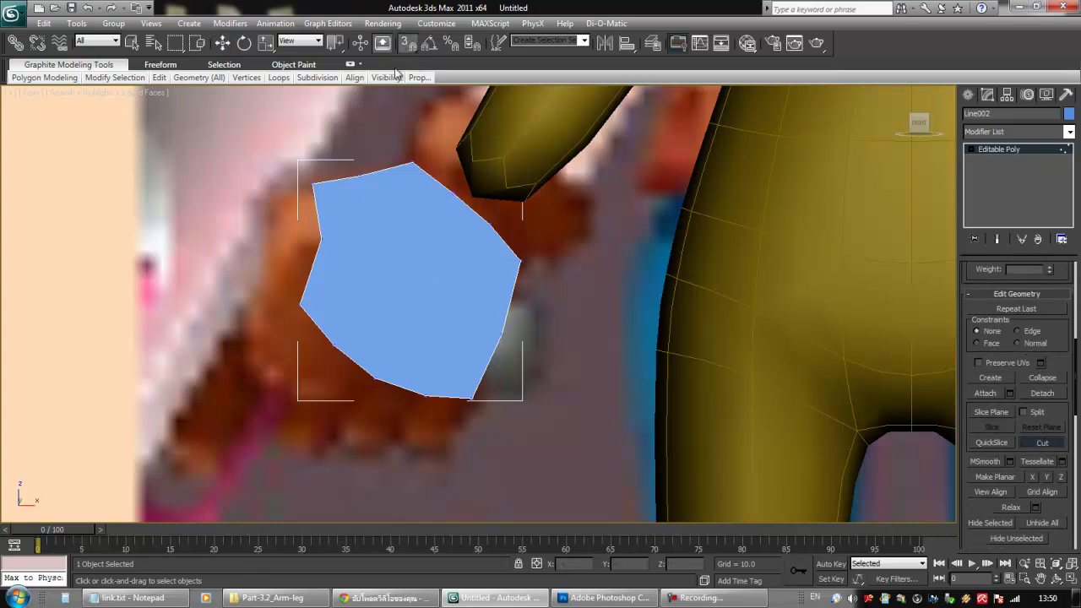
{"action": "left_click", "coordinate": [361, 175]}
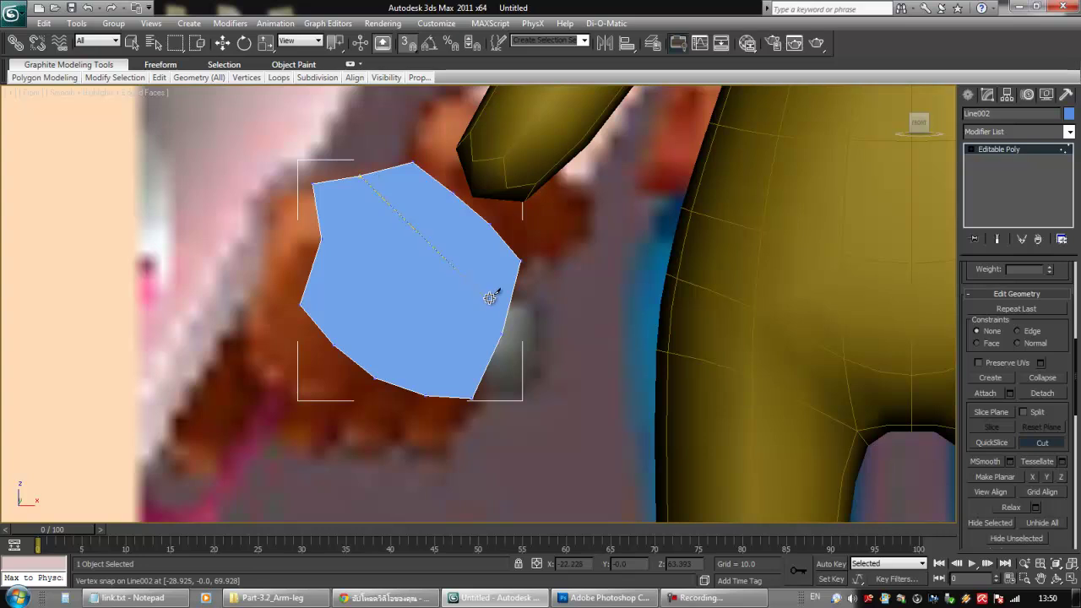
{"action": "left_click", "coordinate": [503, 334]}
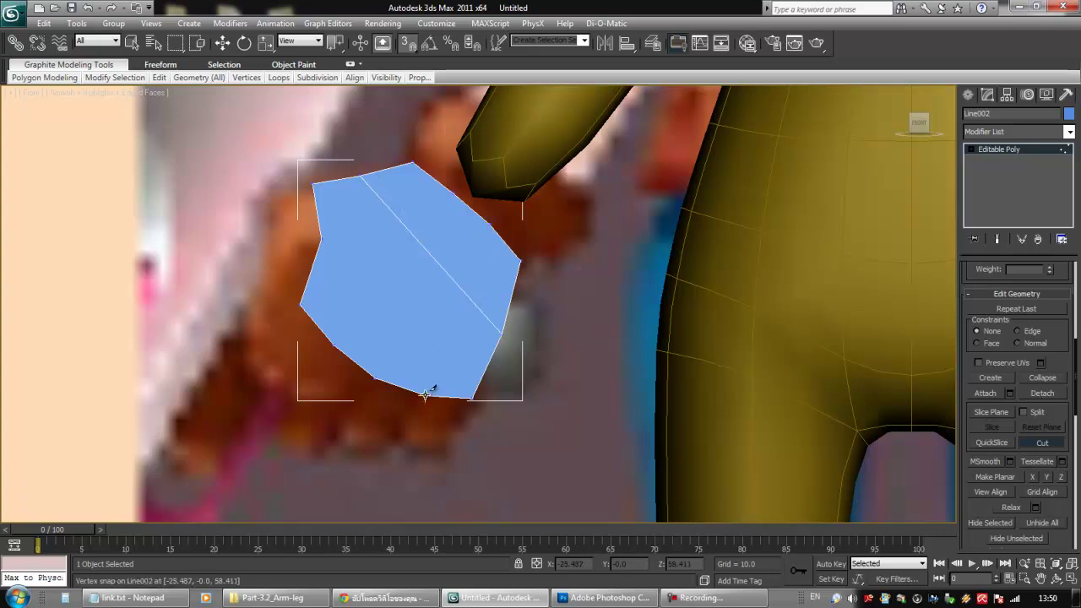
- Cut two crosswise edges from the lower-left curve's vertices to the vertices on the palm's upper-right side, crossing the diagonal edge
{"action": "left_click", "coordinate": [376, 376]}
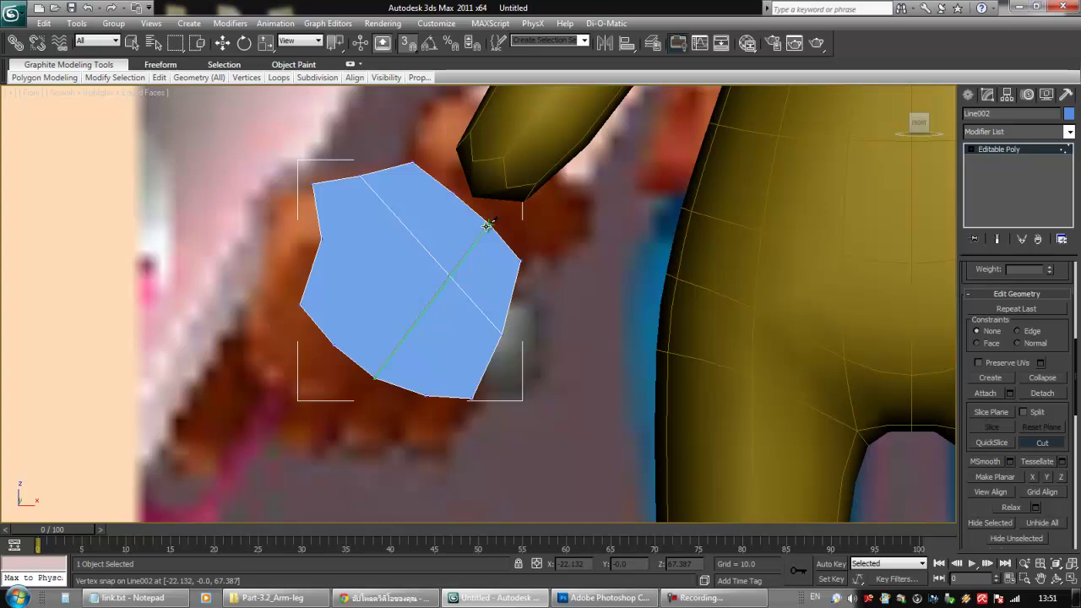
{"action": "left_click", "coordinate": [487, 226]}
{"action": "right_click", "coordinate": [416, 246]}
{"action": "left_click", "coordinate": [334, 343]}
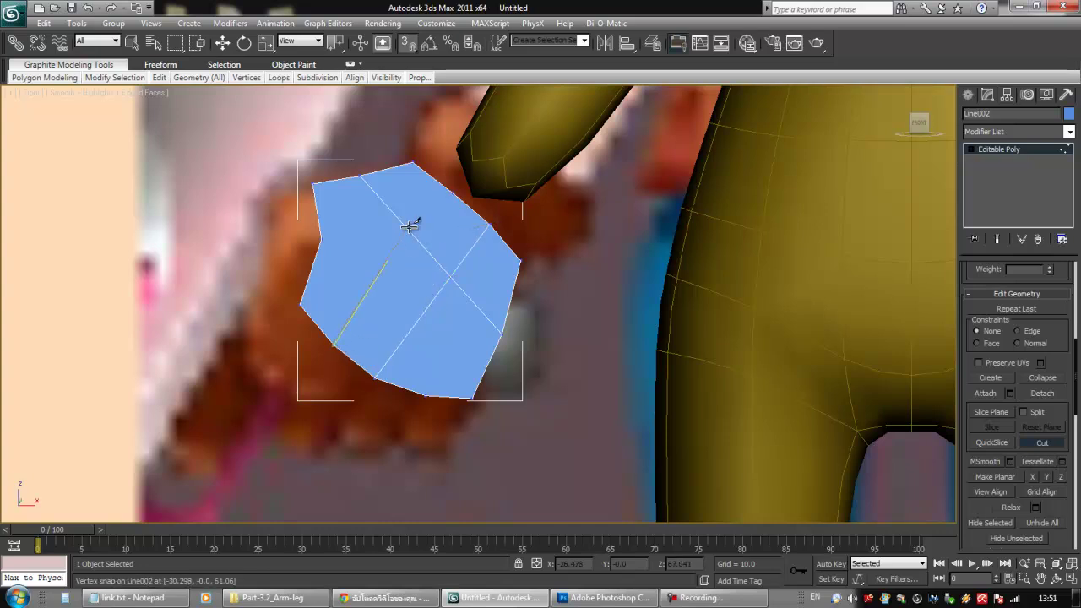
{"action": "left_click", "coordinate": [445, 194]}
{"action": "key", "text": "w"}
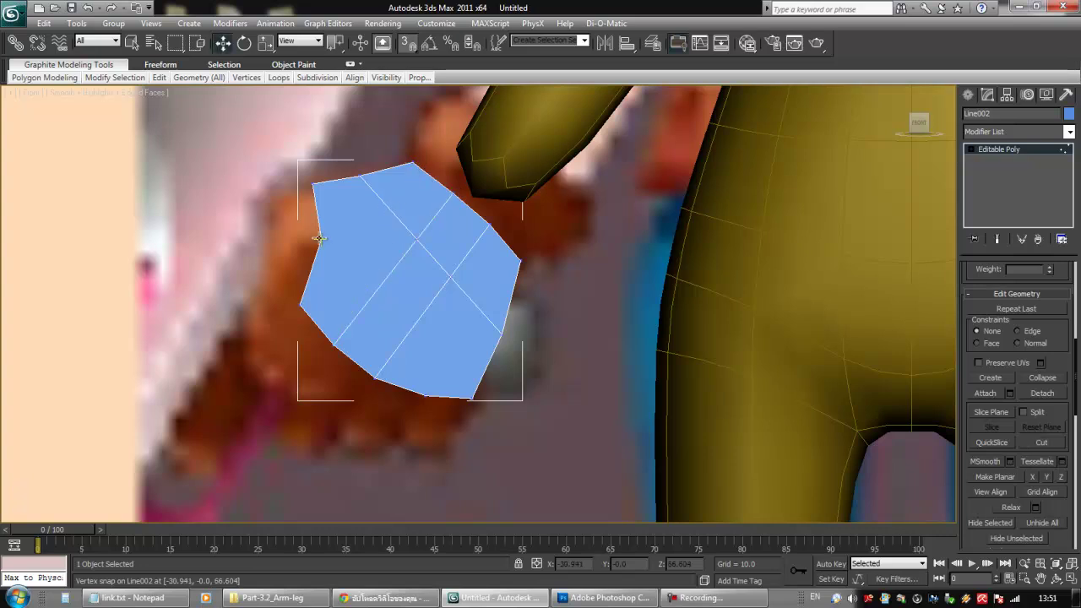
- Cut an edge from the inner vertex on the palm's left side to the upper crossing point on the diagonal
{"action": "left_click", "coordinate": [1041, 443]}
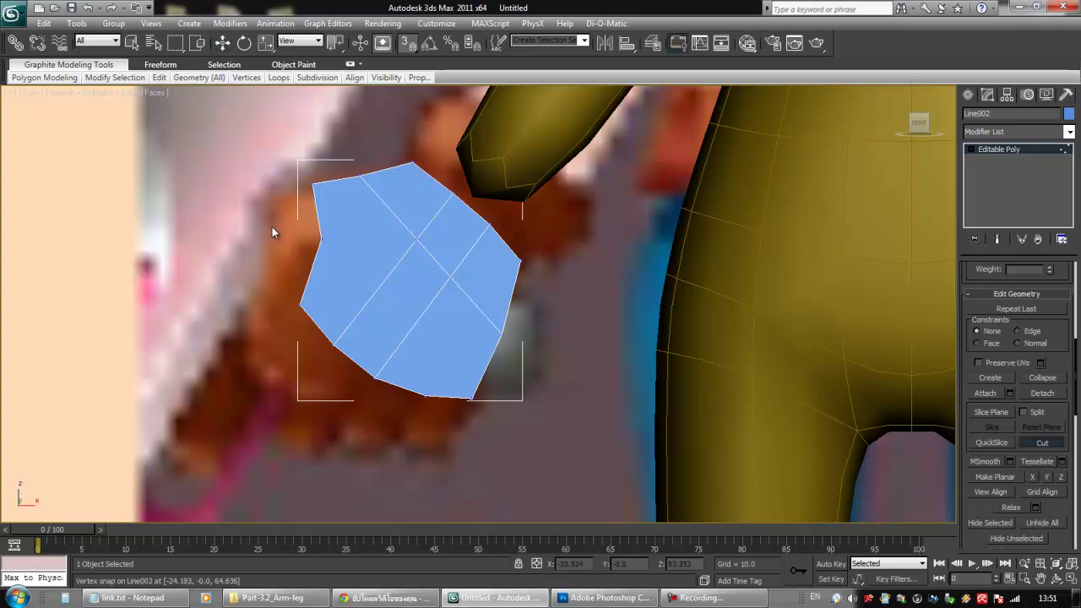
{"action": "left_click", "coordinate": [321, 241]}
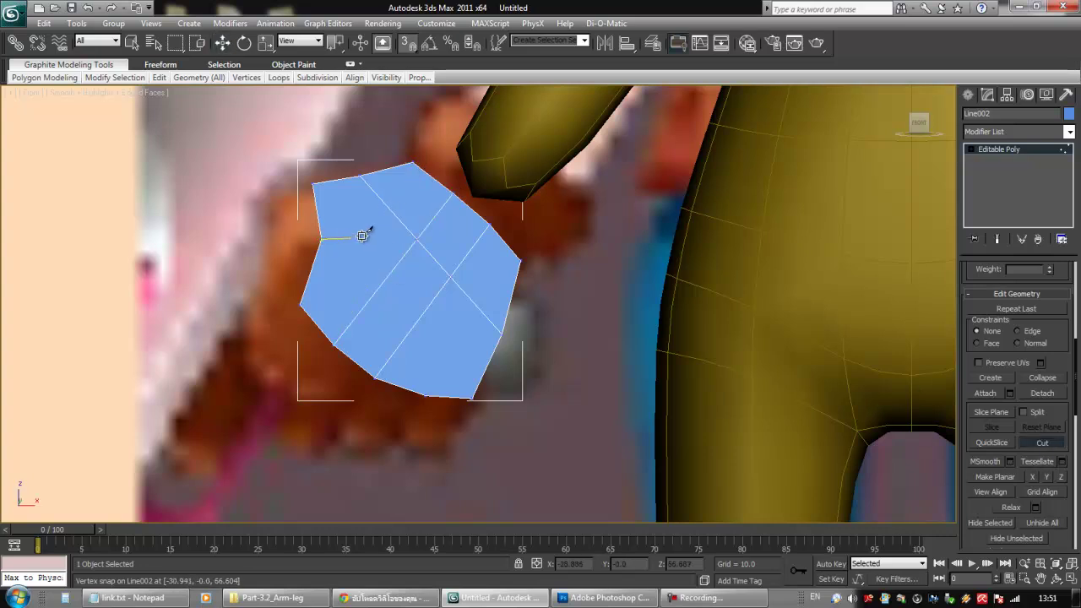
{"action": "left_click", "coordinate": [412, 241]}
{"action": "right_click", "coordinate": [413, 221]}
{"action": "right_click", "coordinate": [413, 219]}
{"action": "right_click", "coordinate": [403, 225]}
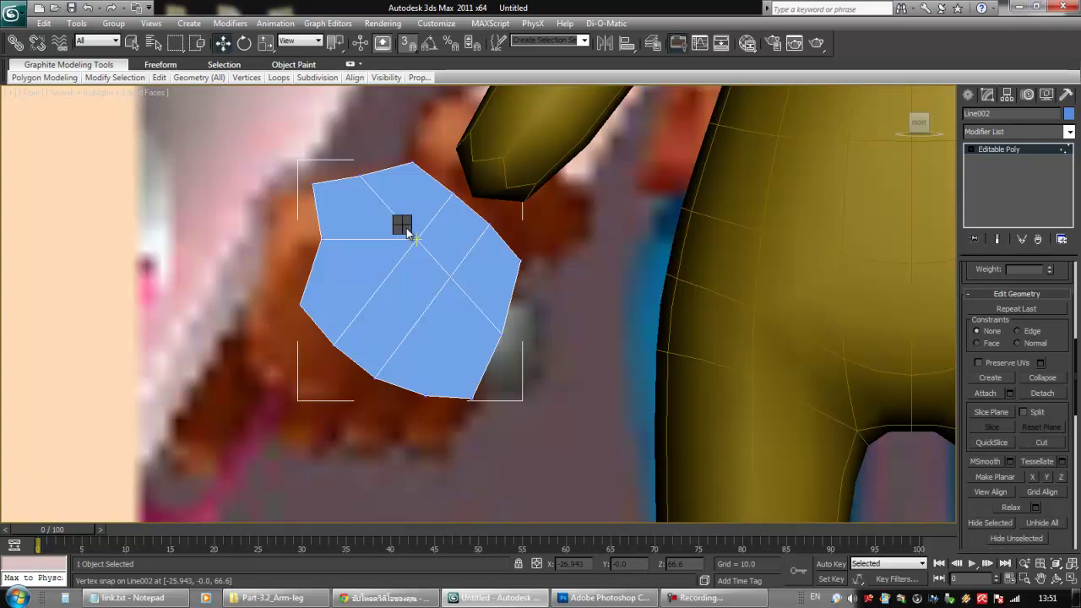
- Reposition the two inner crossing vertices down and left so they sit nearer the palm's lower-left curve
{"action": "left_click_drag", "start_coordinate": [400, 227], "coordinate": [461, 297]}
{"action": "left_click_drag", "start_coordinate": [449, 240], "coordinate": [398, 235]}
{"action": "left_click", "coordinate": [402, 266]}
{"action": "left_click", "coordinate": [437, 304]}
{"action": "left_click_drag", "start_coordinate": [450, 293], "coordinate": [462, 281]}
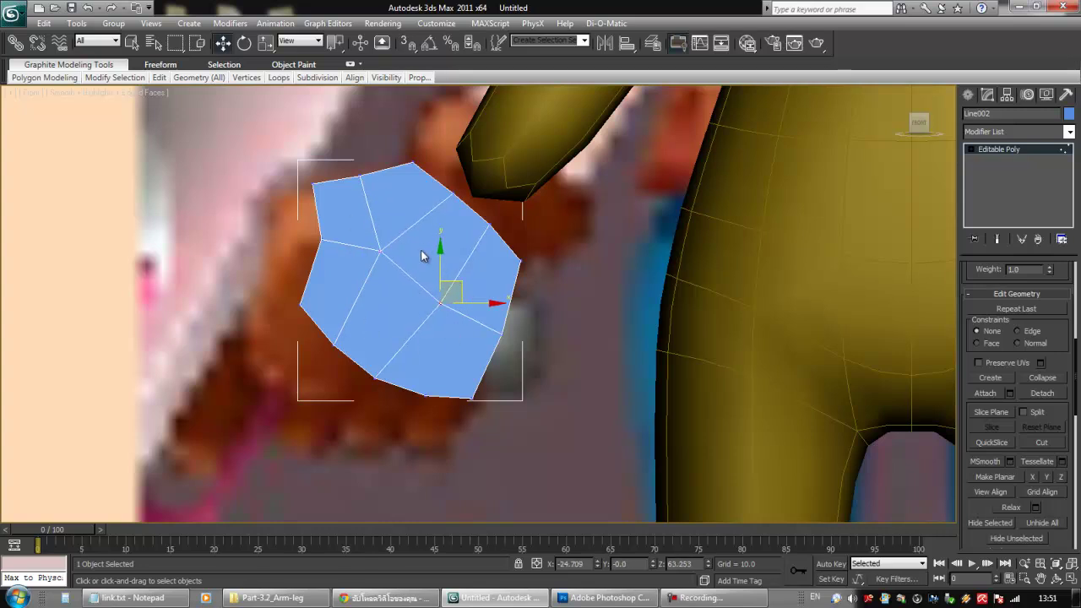
{"action": "left_click_drag", "start_coordinate": [446, 318], "coordinate": [446, 318]}
{"action": "left_click_drag", "start_coordinate": [434, 257], "coordinate": [420, 277]}
{"action": "left_click_drag", "start_coordinate": [406, 332], "coordinate": [446, 296]}
{"action": "left_click_drag", "start_coordinate": [358, 258], "coordinate": [437, 338]}
{"action": "left_click_drag", "start_coordinate": [421, 275], "coordinate": [410, 288]}
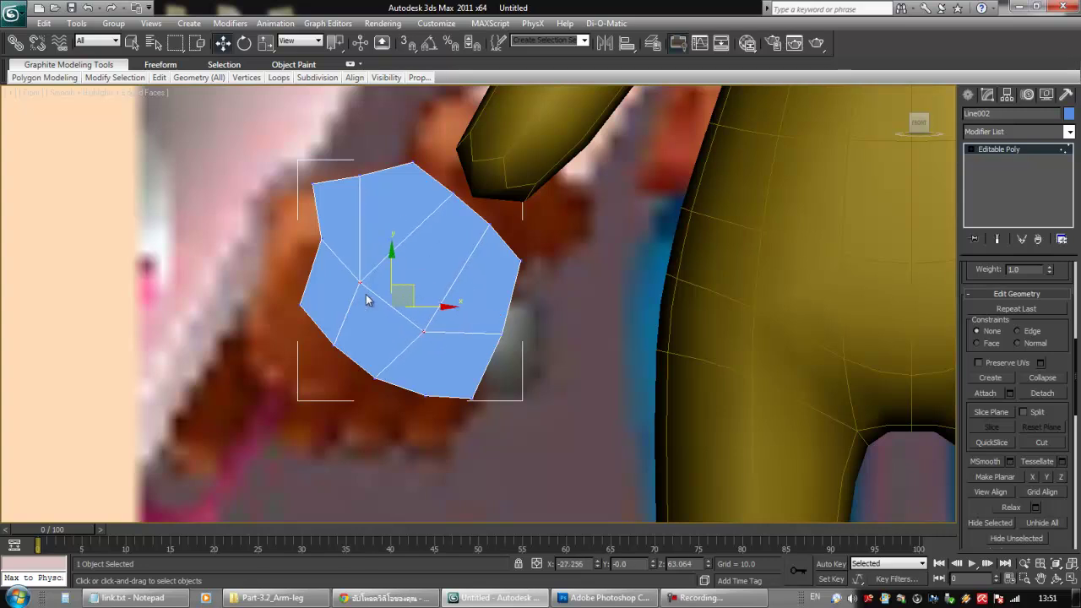
{"action": "left_click", "coordinate": [377, 285]}
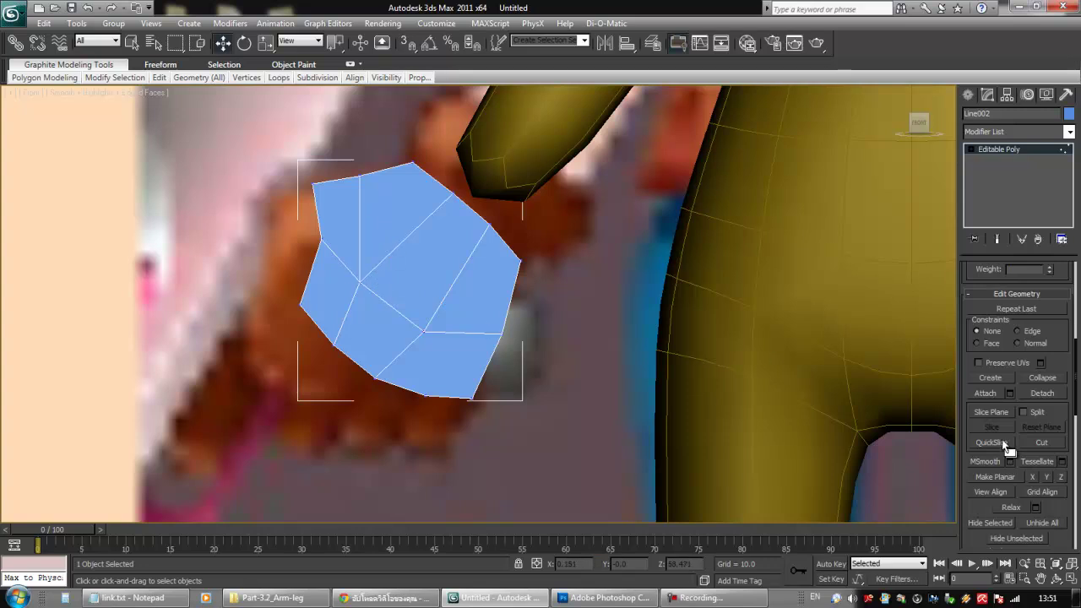
- Cut a second line from the top-middle vertex across both crosswise edges to the right side, and lower the two vertices on that side
{"action": "left_click", "coordinate": [1041, 442]}
{"action": "left_click", "coordinate": [359, 174]}
{"action": "left_click", "coordinate": [401, 241]}
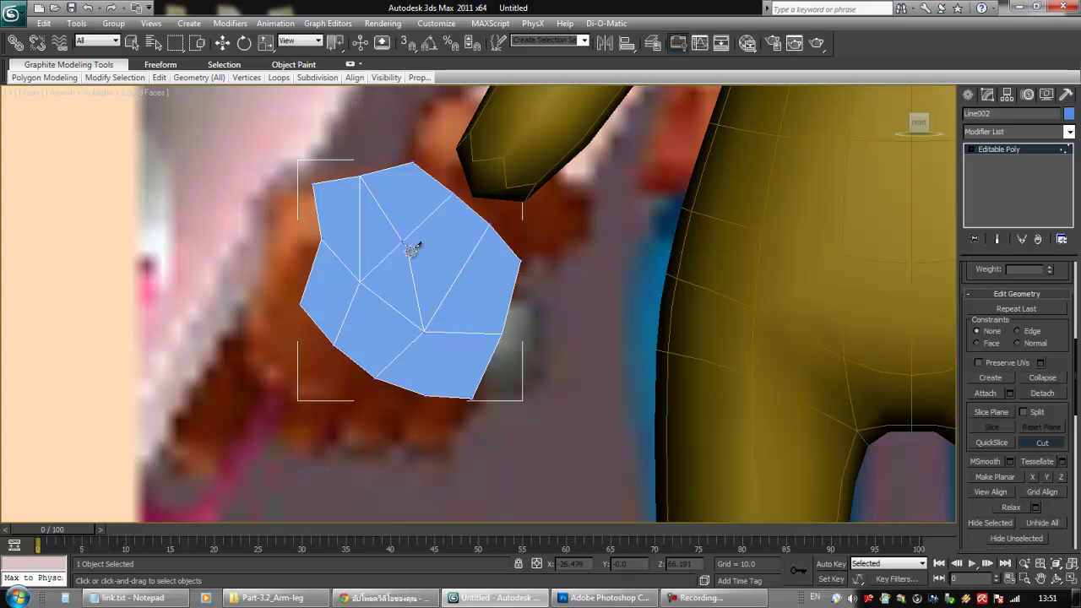
{"action": "left_click", "coordinate": [454, 282]}
{"action": "key", "text": "w"}
{"action": "left_click", "coordinate": [514, 296]}
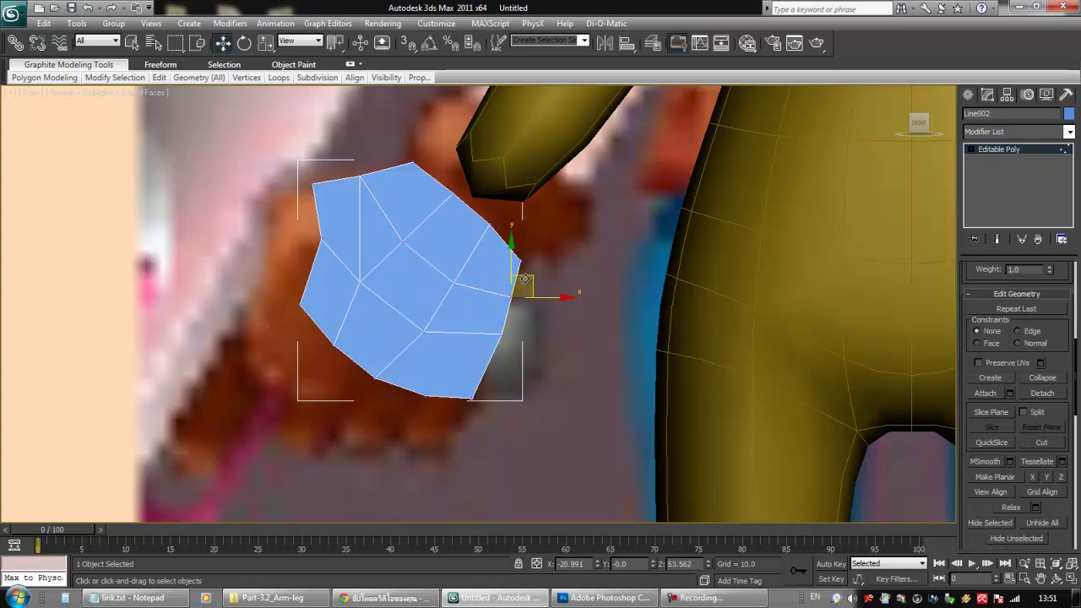
{"action": "left_click_drag", "start_coordinate": [525, 289], "coordinate": [505, 355]}
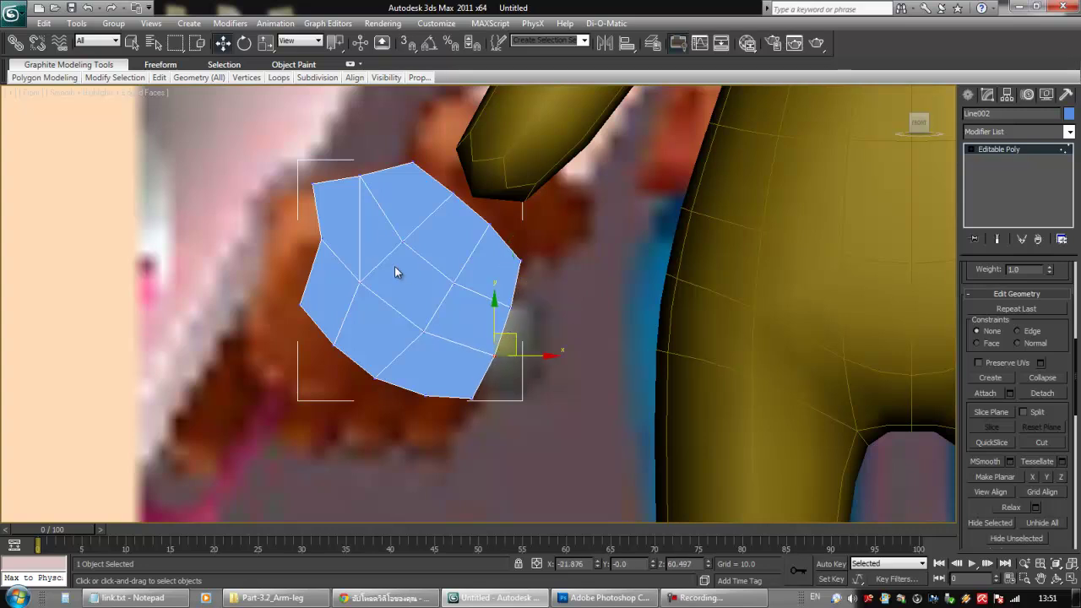
- Cut an edge from the left side's inner vertex across the upper palm to the outline just below its top corner
{"action": "left_click", "coordinate": [1042, 443]}
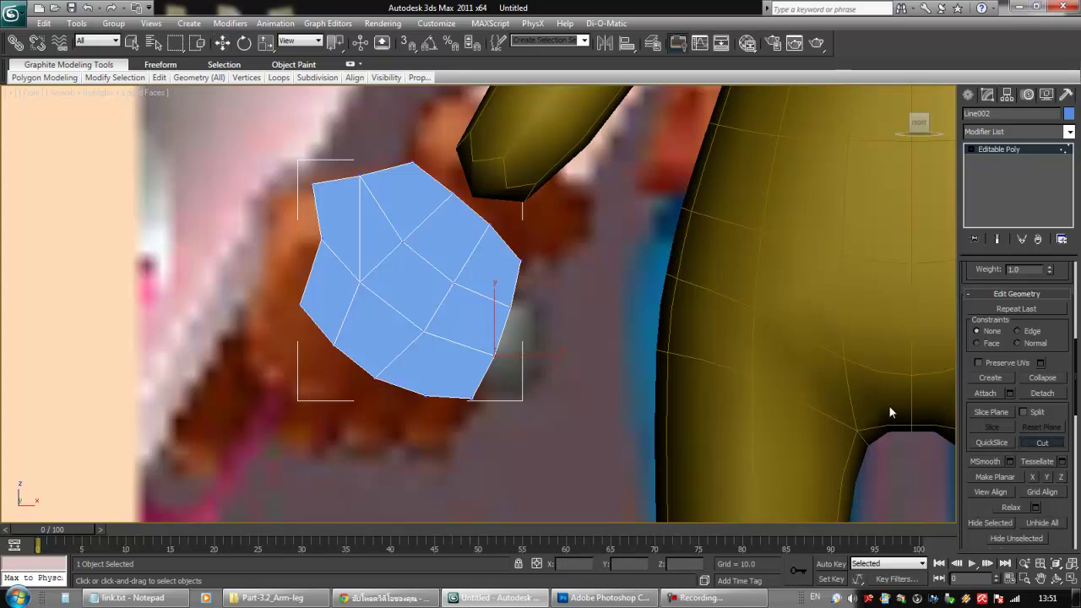
{"action": "left_click", "coordinate": [322, 240]}
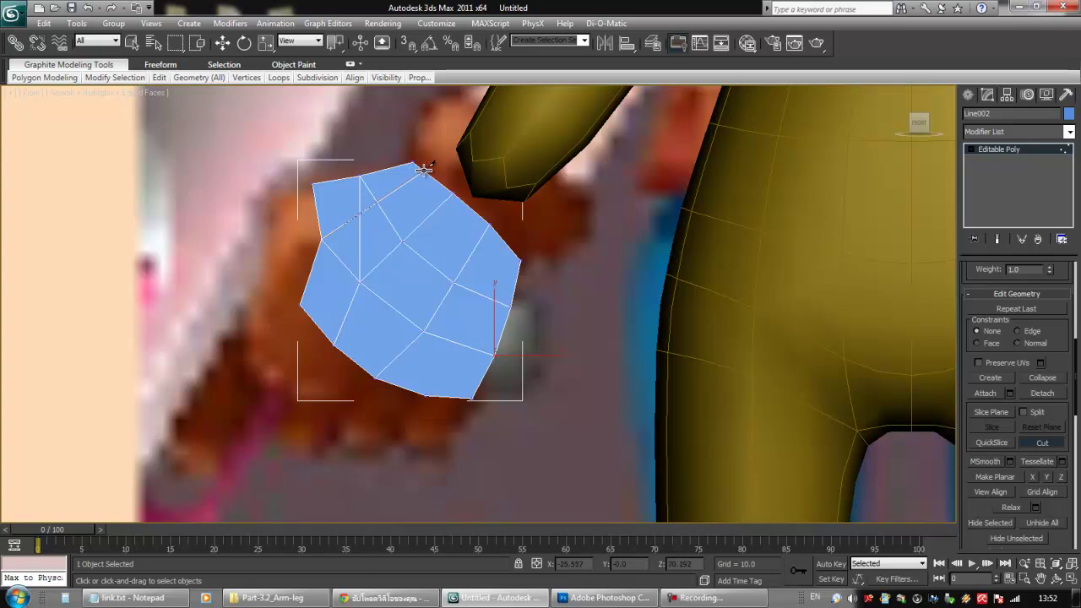
{"action": "left_click", "coordinate": [971, 148]}
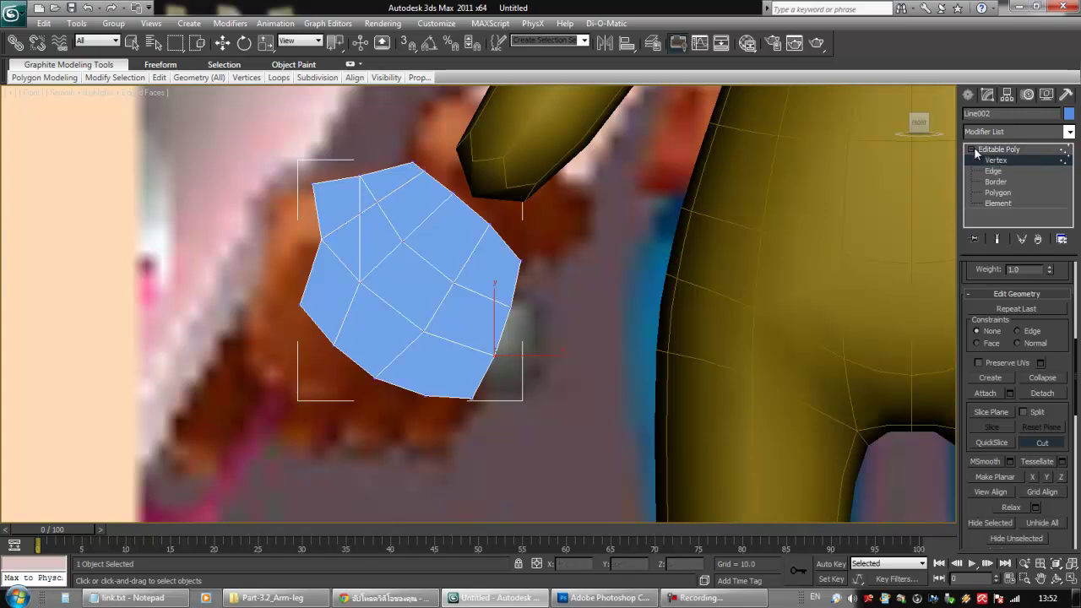
{"action": "left_click", "coordinate": [997, 148]}
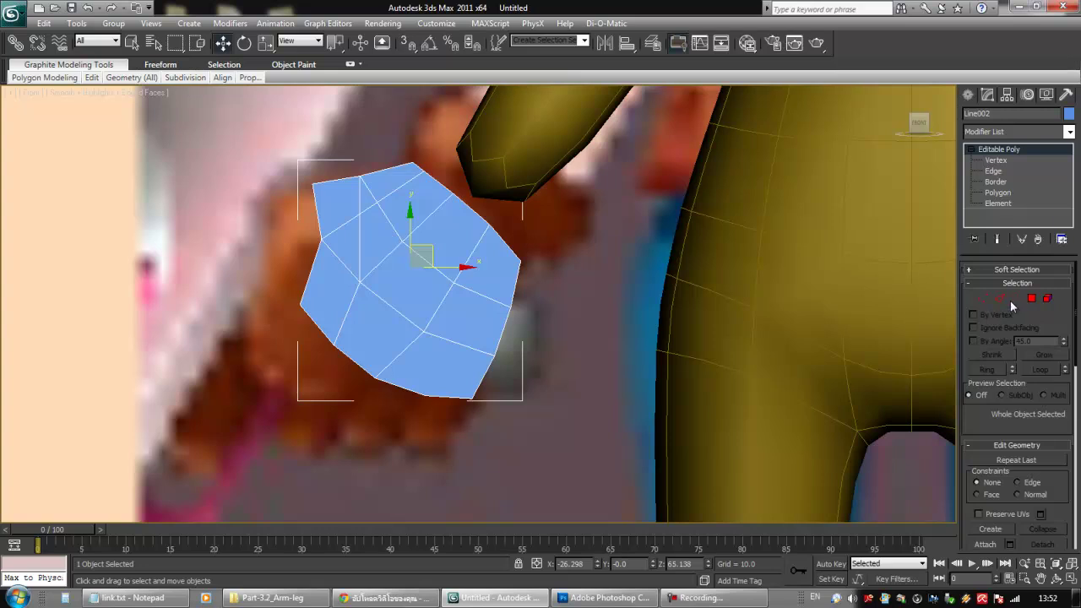
- Try deleting the two short edges below the top-middle vertex and an edge in the palm's centre, undoing each deletion
{"action": "left_click", "coordinate": [1000, 298]}
{"action": "left_click", "coordinate": [368, 191]}
{"action": "left_click", "coordinate": [360, 204], "text": "ctrl"}
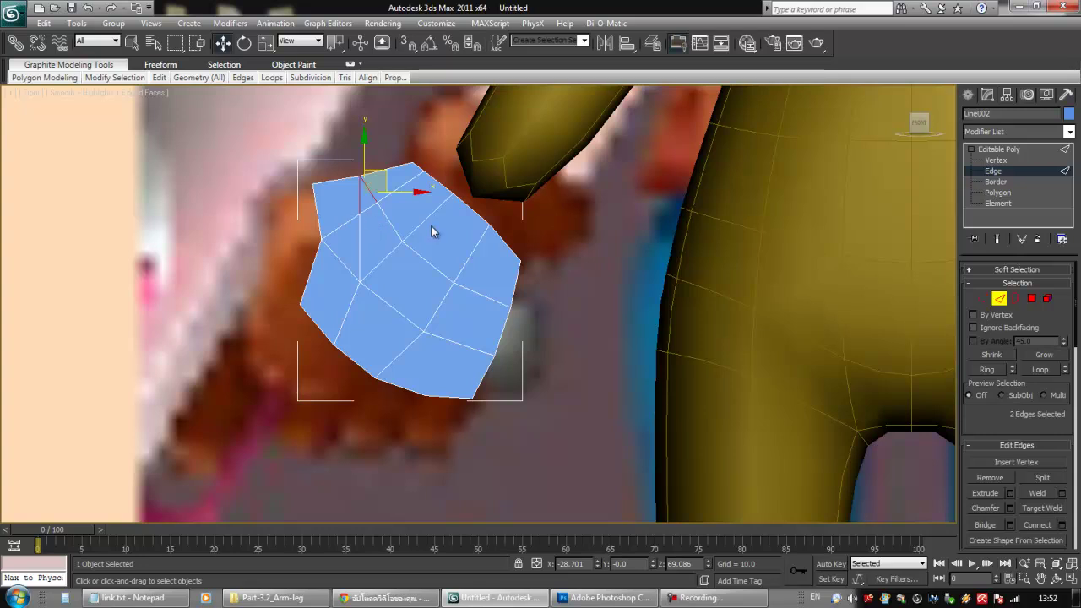
{"action": "key", "text": "Delete"}
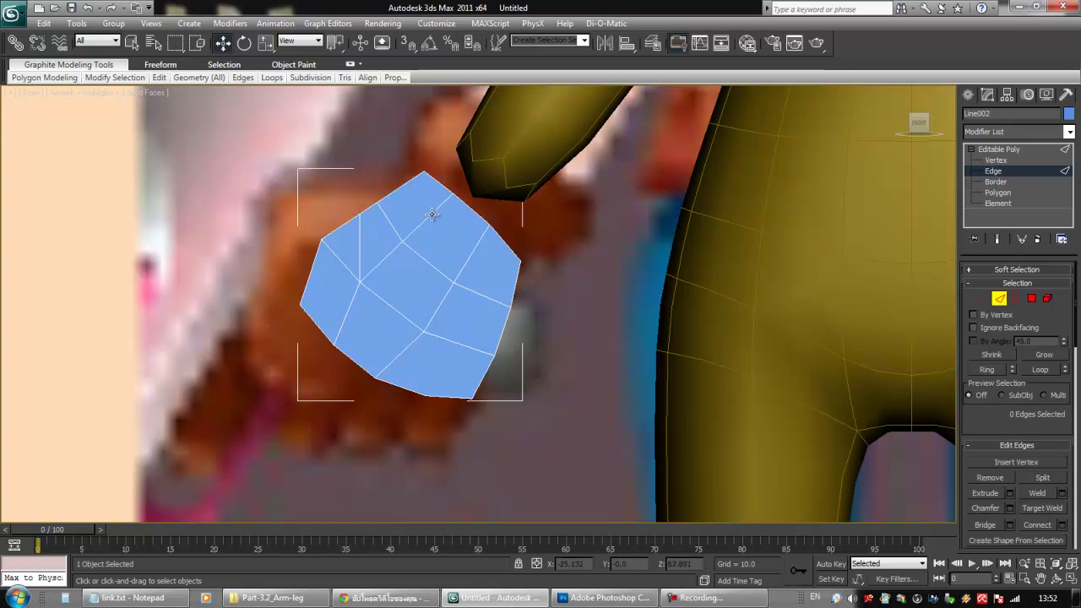
{"action": "key", "text": "ctrl+z"}
{"action": "left_click", "coordinate": [424, 257]}
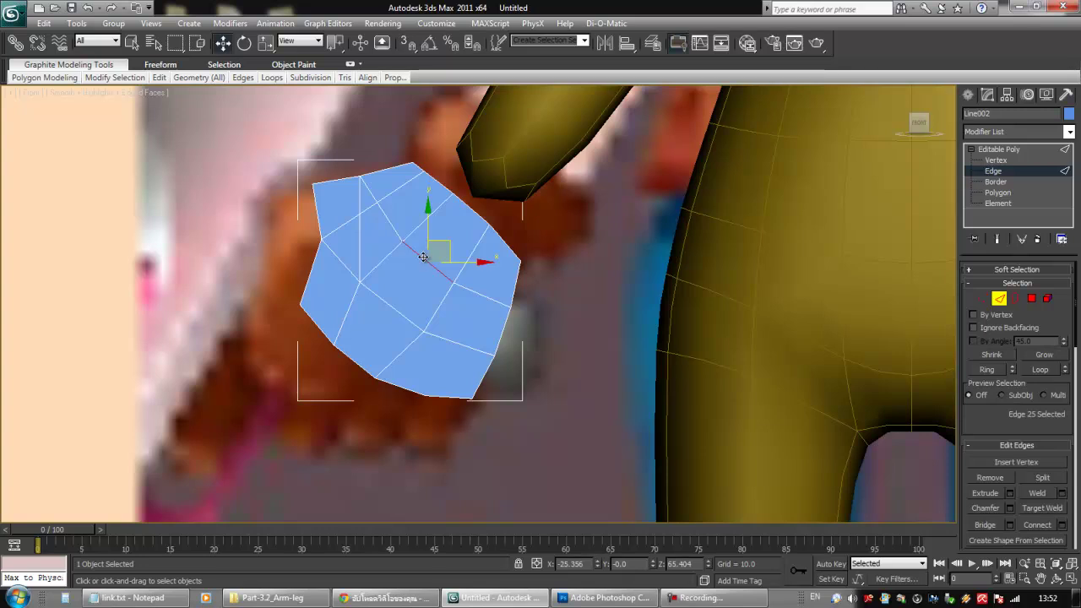
{"action": "key", "text": "Delete"}
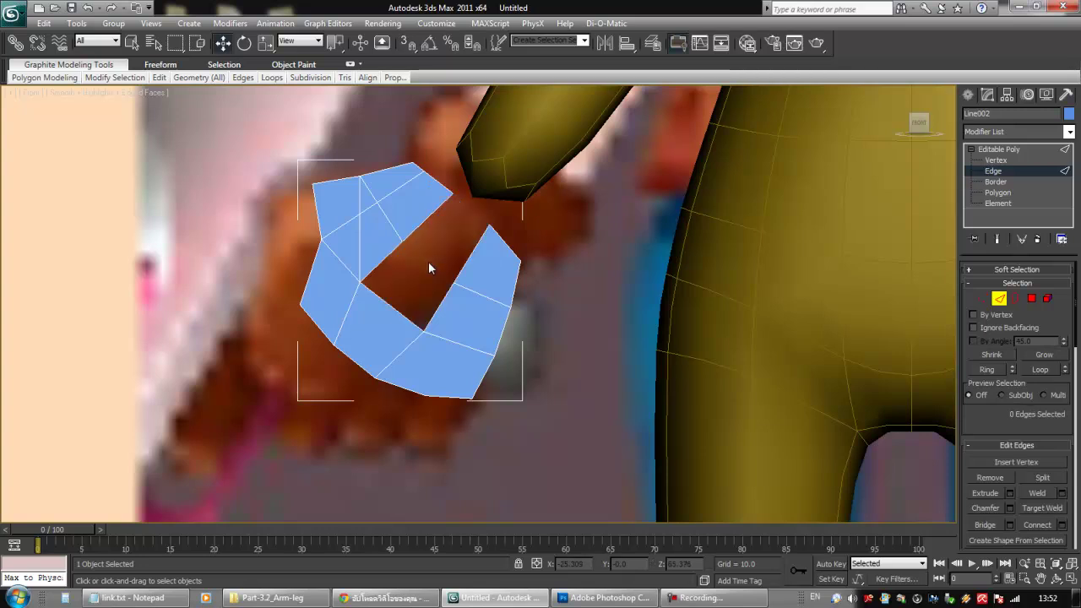
{"action": "key", "text": "ctrl+z"}
- Remove the vertical edge line running from the top-middle vertex to the left inner vertex, keeping the surrounding faces
{"action": "left_click", "coordinate": [372, 193]}
{"action": "left_click", "coordinate": [362, 197], "text": "ctrl"}
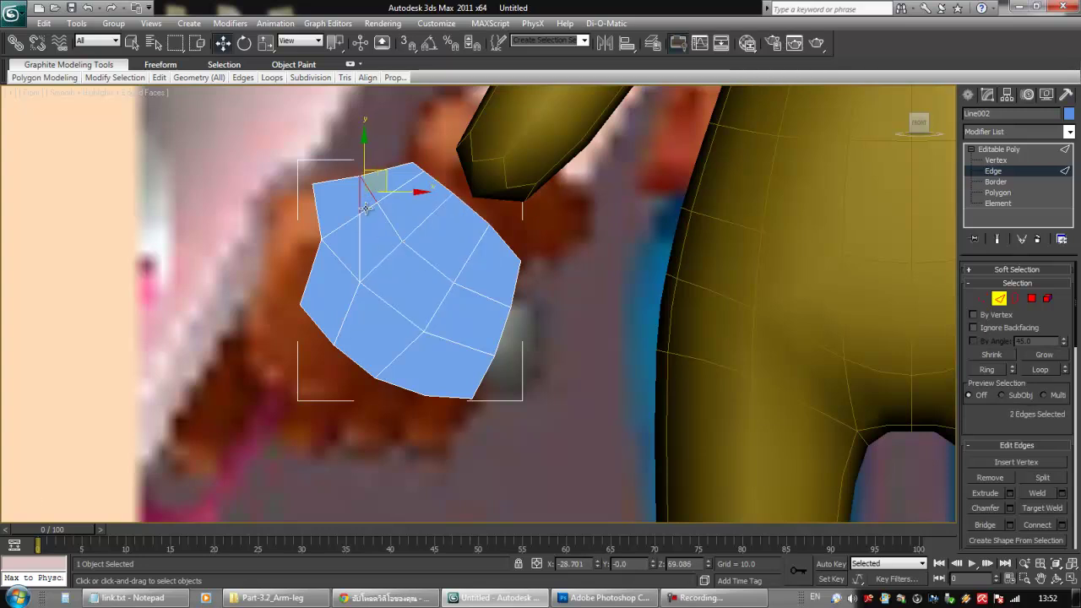
{"action": "left_click_drag", "start_coordinate": [991, 430], "coordinate": [982, 310]}
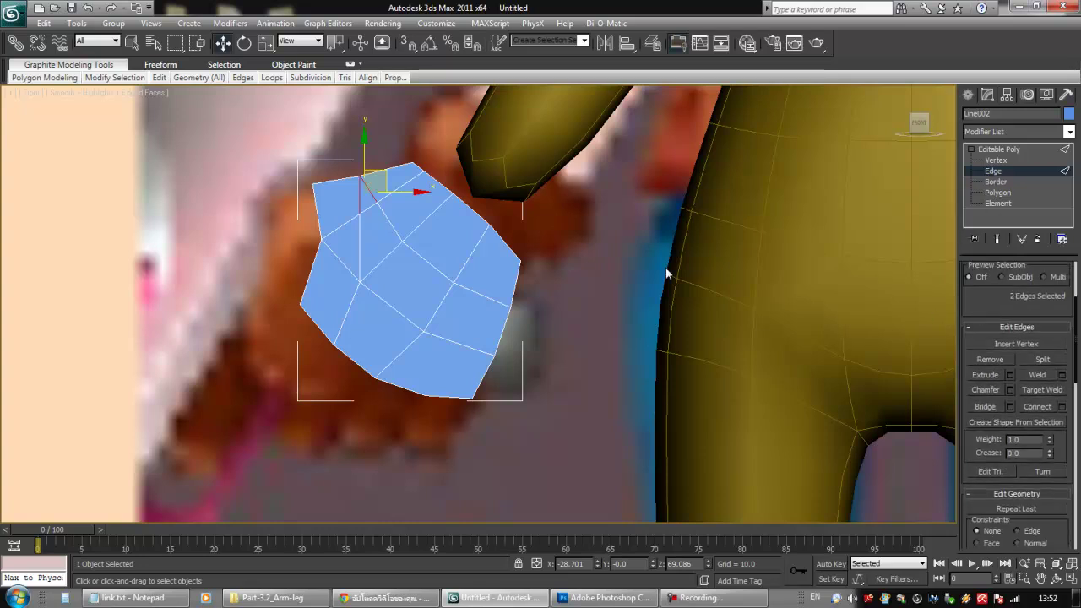
{"action": "left_click_drag", "start_coordinate": [1019, 317], "coordinate": [1004, 277]}
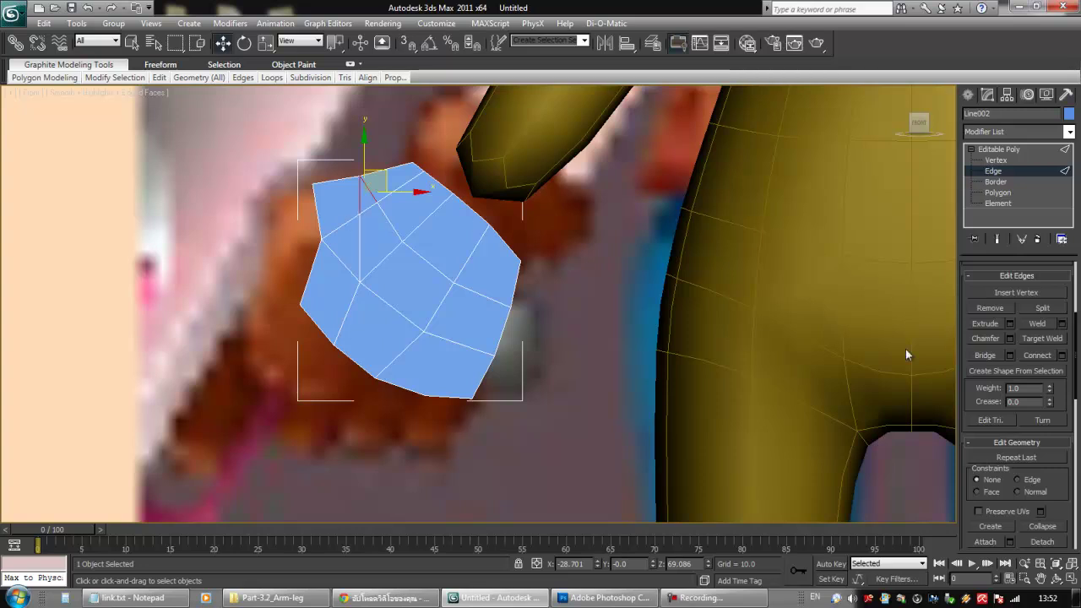
{"action": "left_click", "coordinate": [362, 253], "text": "ctrl"}
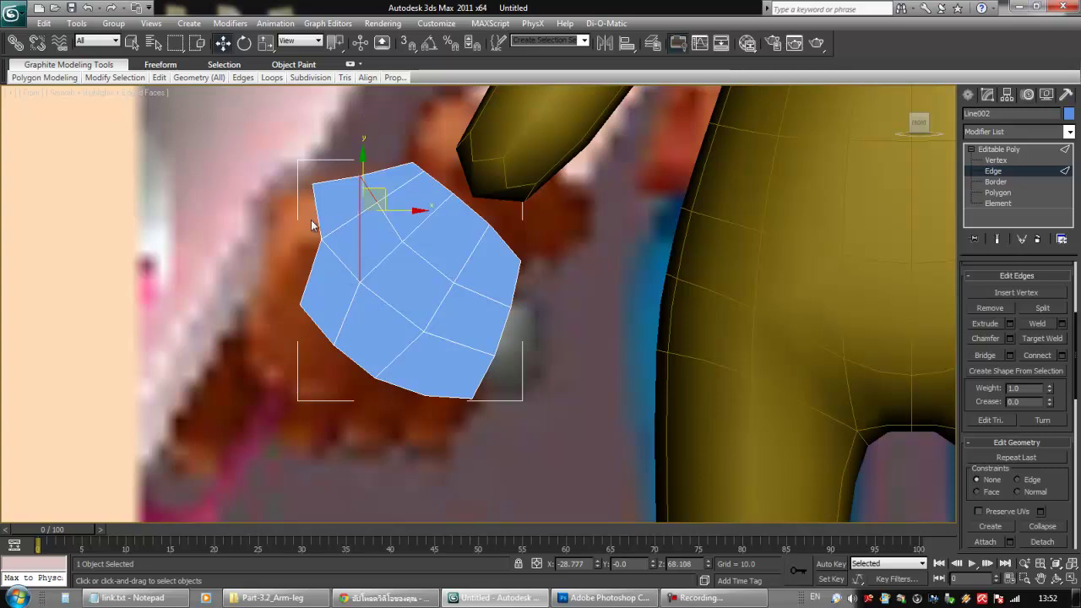
{"action": "left_click", "coordinate": [358, 211]}
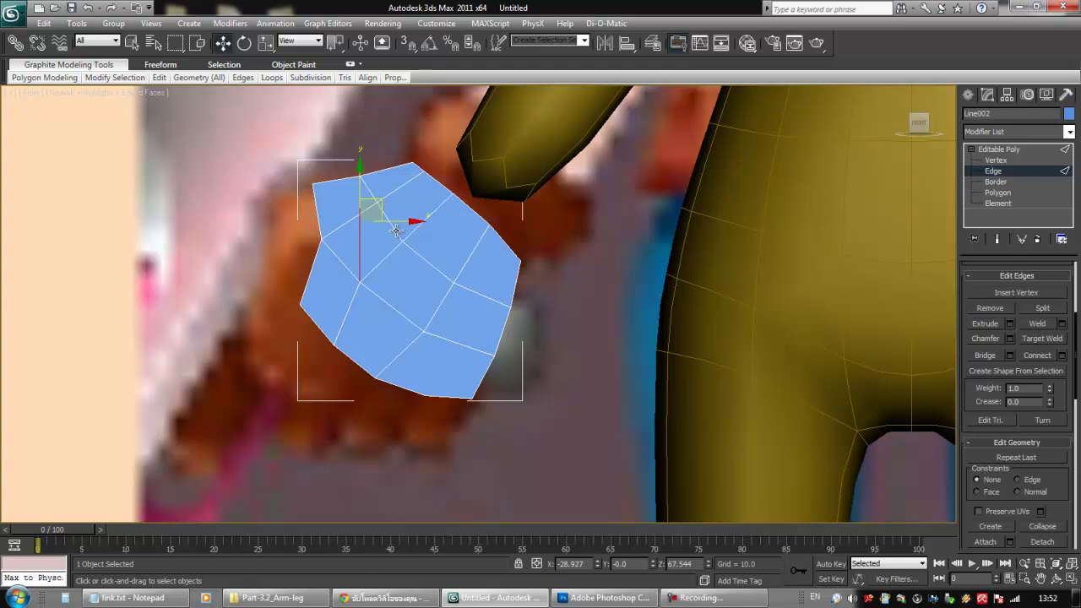
{"action": "scroll", "coordinate": [397, 274], "scroll_direction": "up", "scroll_amount": 4}
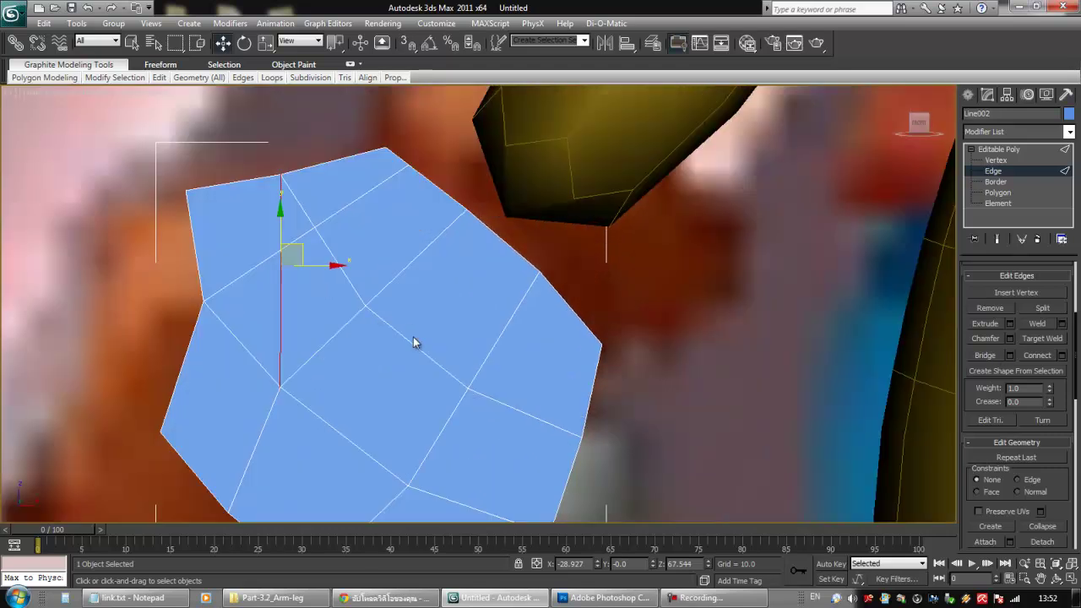
{"action": "left_click", "coordinate": [983, 308]}
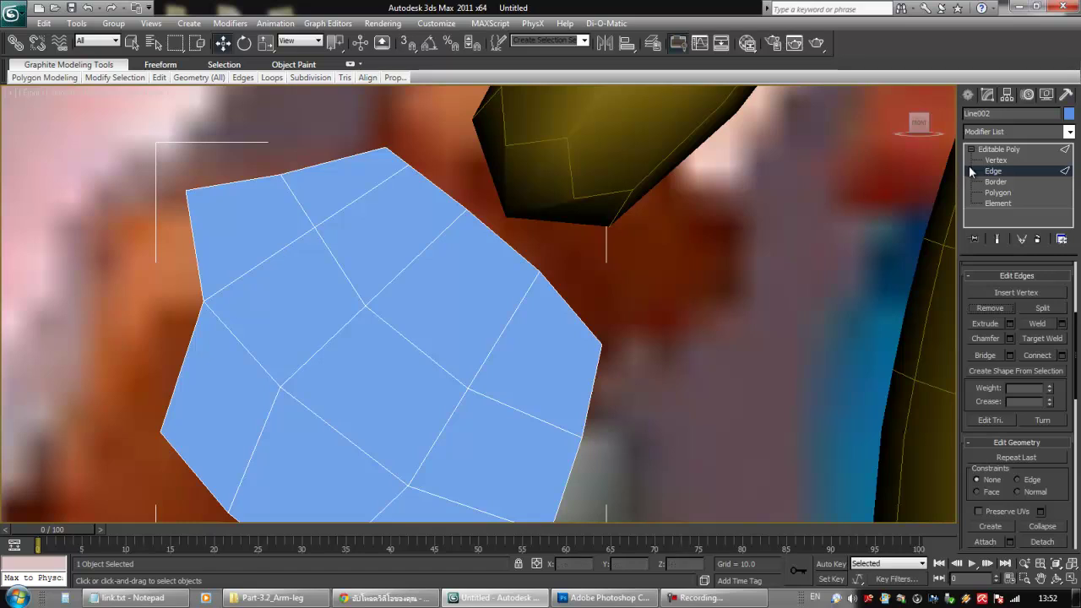
- Select the leftover vertex on the upper crosswise edge at vertex level, and undo the vertical edge removal
{"action": "left_click", "coordinate": [995, 159]}
{"action": "left_click", "coordinate": [281, 251]}
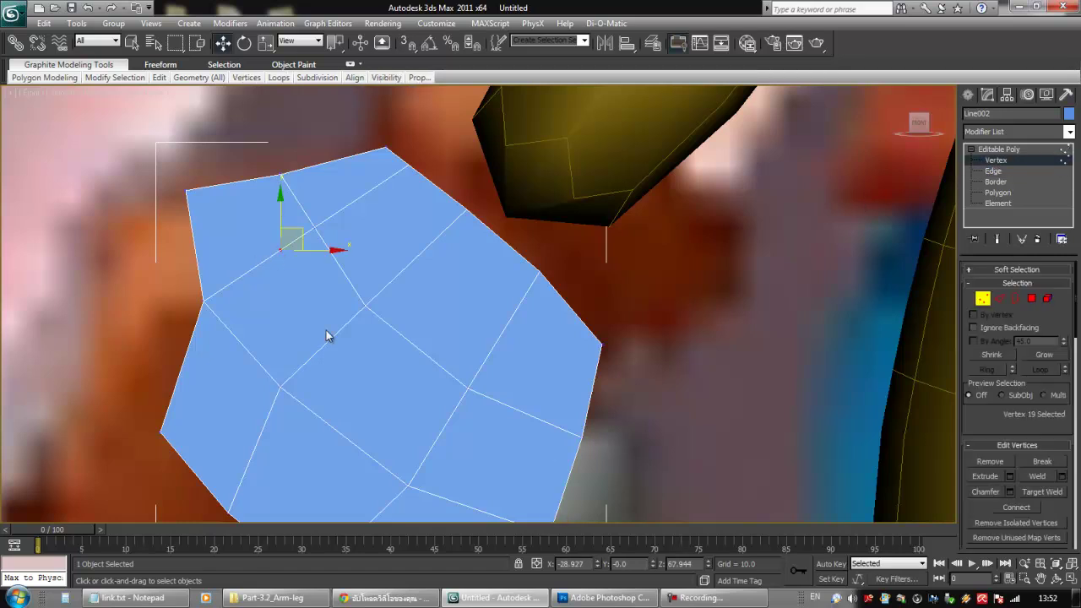
{"action": "key", "text": "ctrl+z"}
{"action": "key", "text": "ctrl+z"}
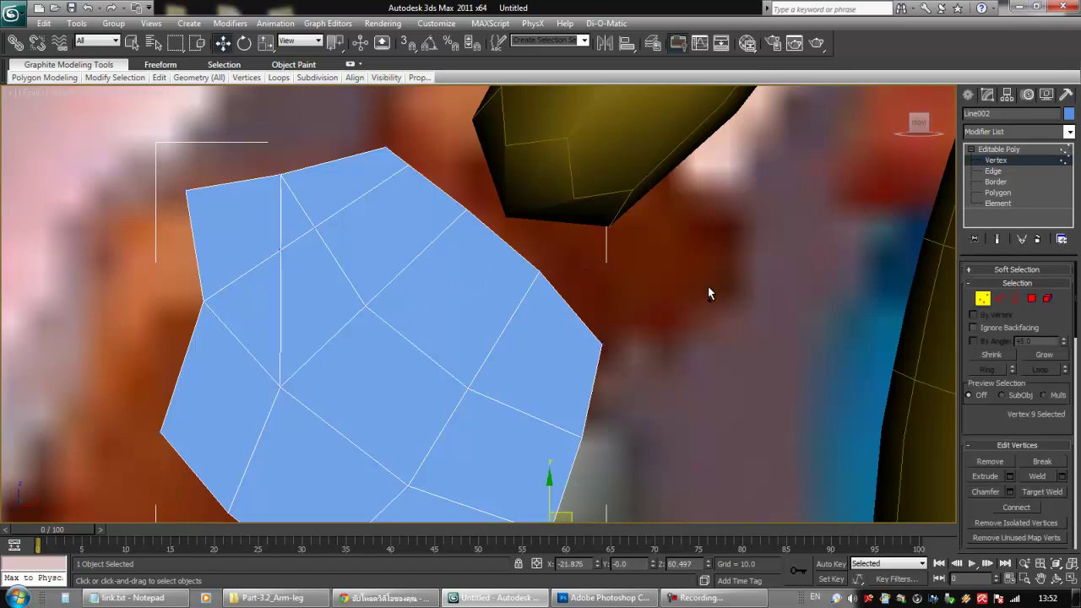
- Remove the two vertical edges between the top-middle and left inner vertices, keeping the faces, and check for leftover vertices
{"action": "left_click", "coordinate": [997, 298]}
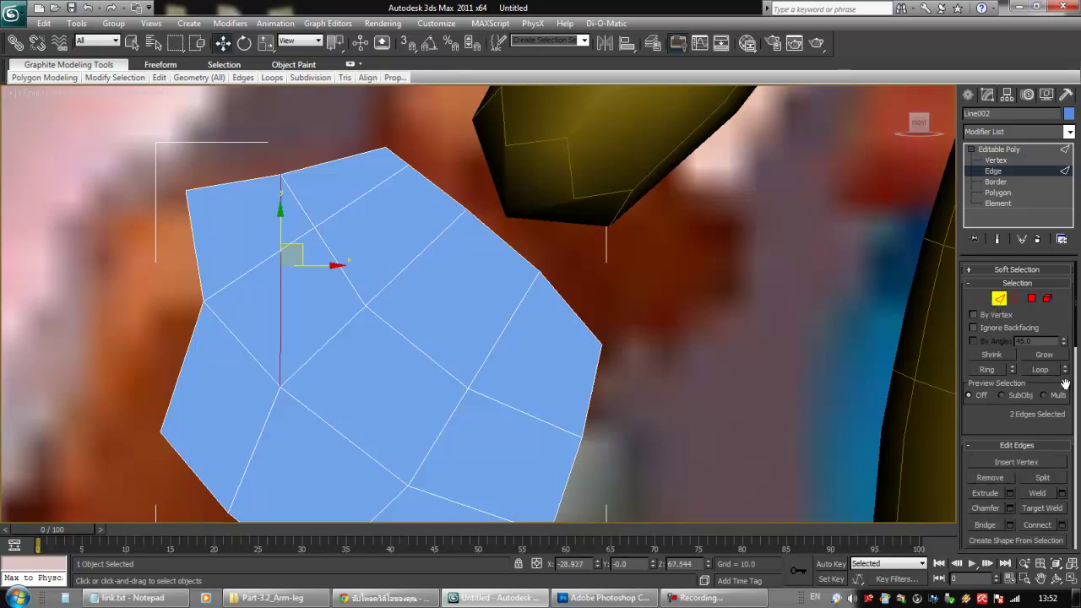
{"action": "scroll", "coordinate": [969, 368], "scroll_direction": "down", "scroll_amount": 3}
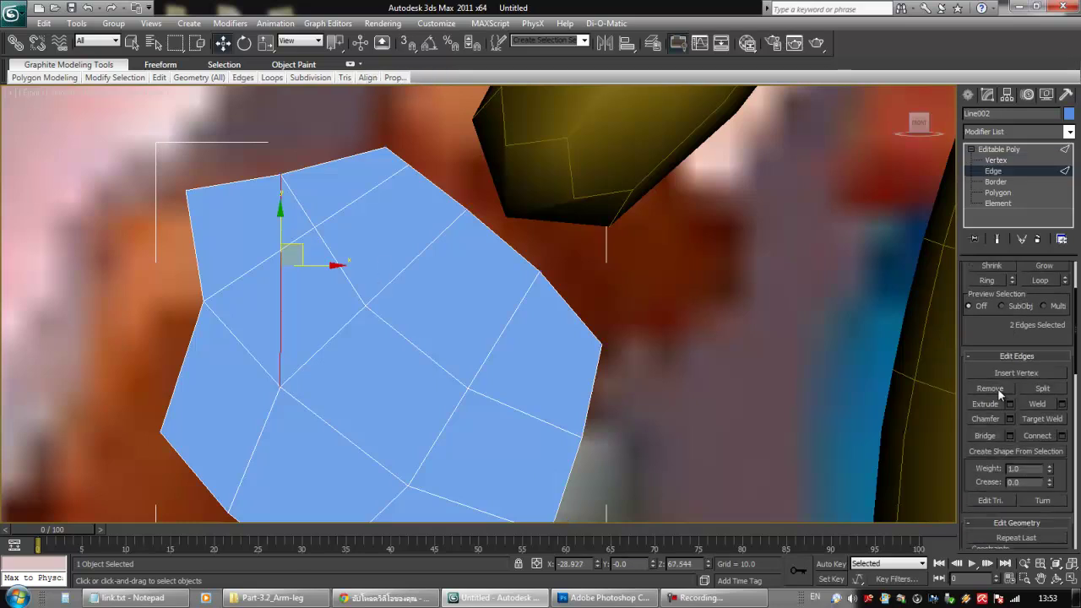
{"action": "left_click", "coordinate": [997, 388]}
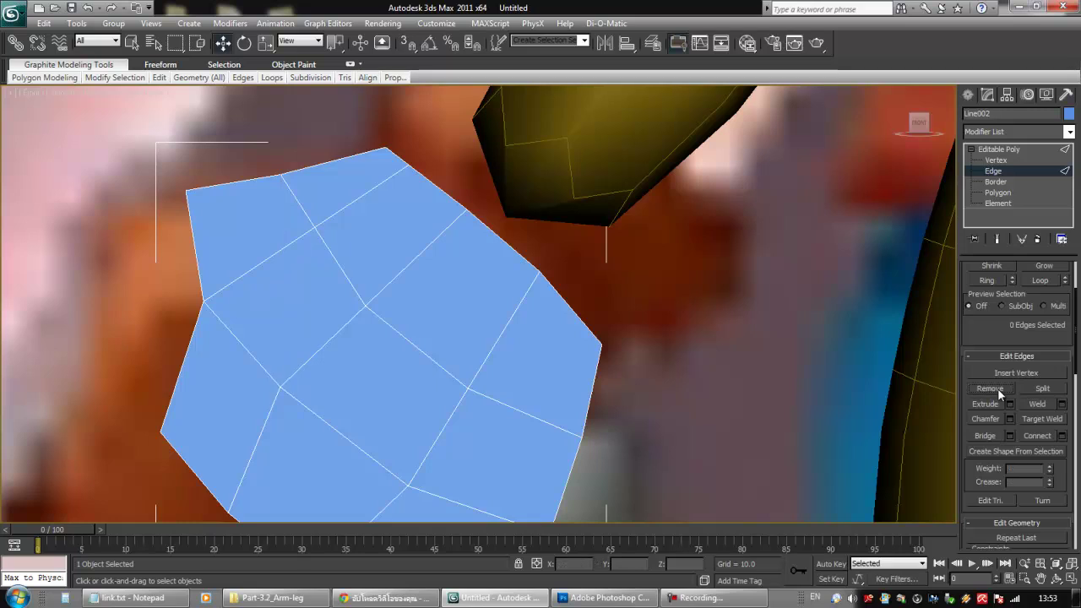
{"action": "left_click", "coordinate": [985, 159]}
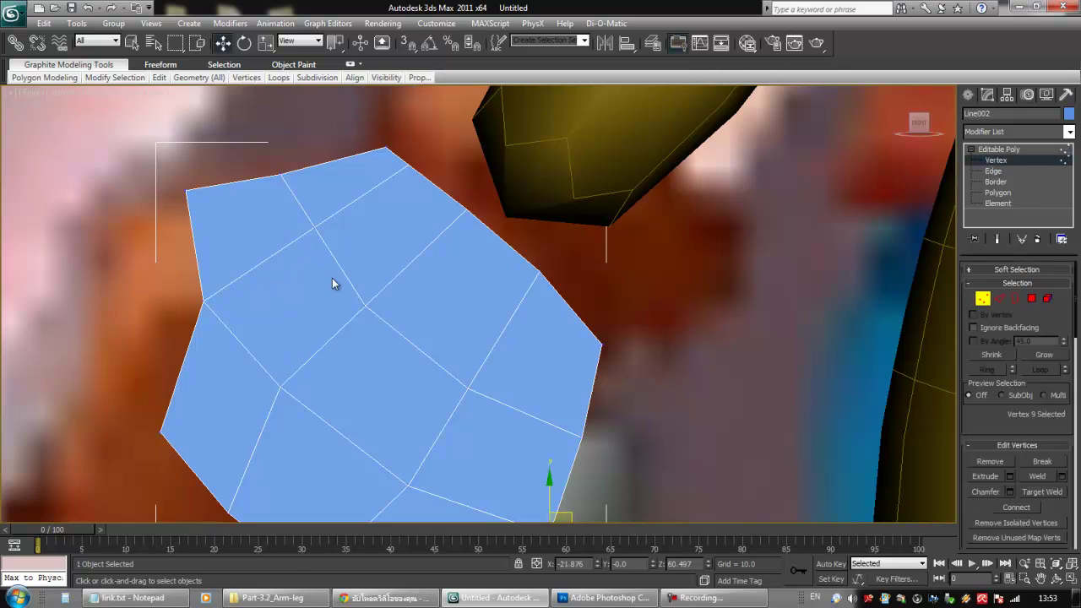
{"action": "middle_click_drag", "start_coordinate": [326, 284], "coordinate": [343, 254]}
{"action": "left_click_drag", "start_coordinate": [254, 193], "coordinate": [396, 271]}
{"action": "left_click", "coordinate": [279, 211]}
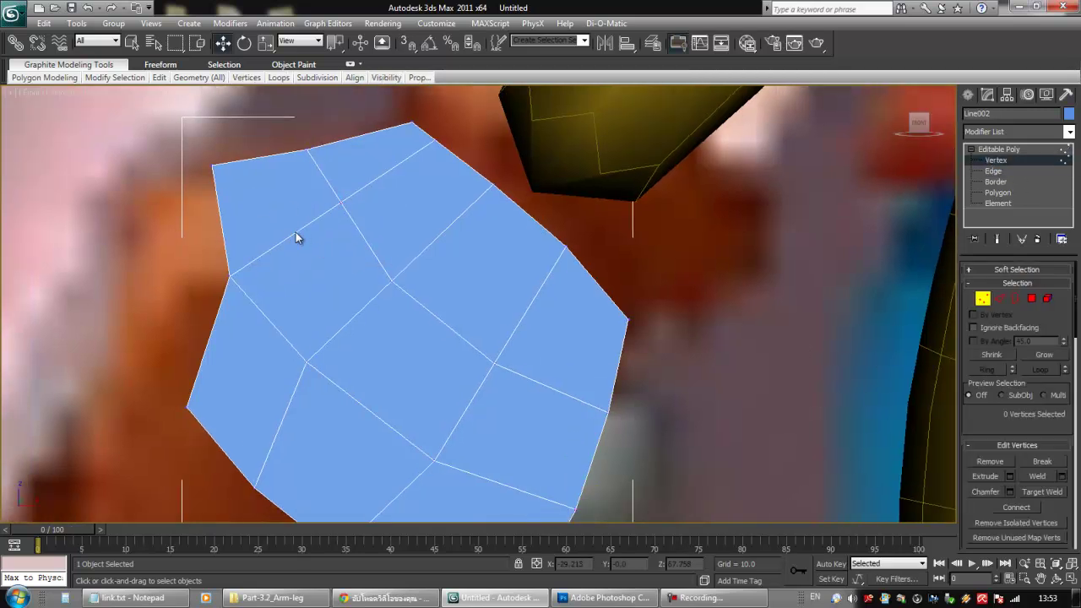
- Adjust the upper inner vertex and nudge the top-middle outline vertex slightly to even out the palm's upper end
{"action": "scroll", "coordinate": [300, 245], "scroll_direction": "down", "scroll_amount": 3}
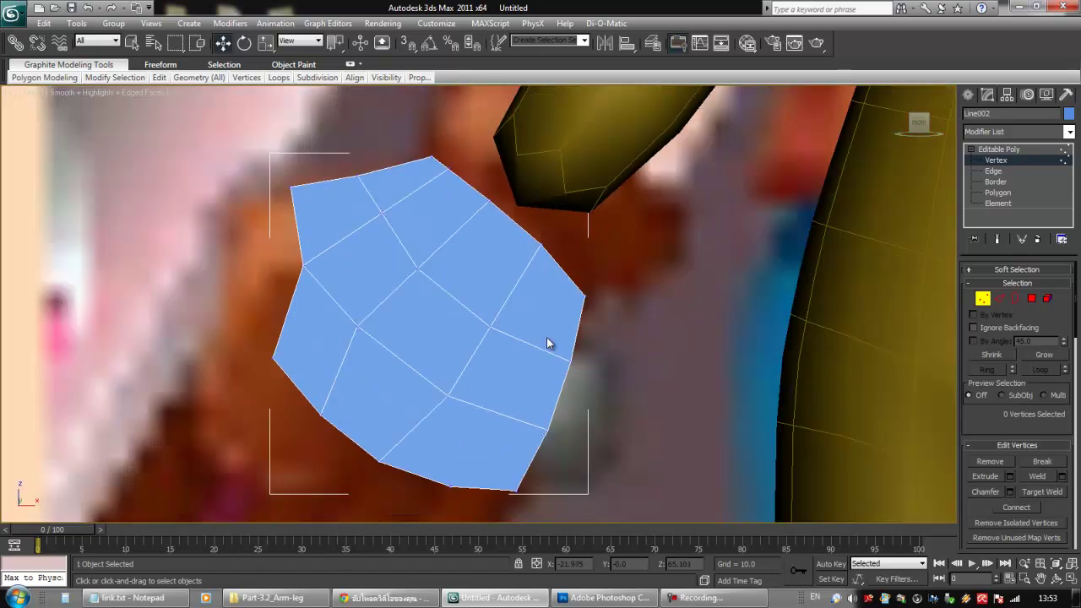
{"action": "left_click_drag", "start_coordinate": [964, 419], "coordinate": [963, 387]}
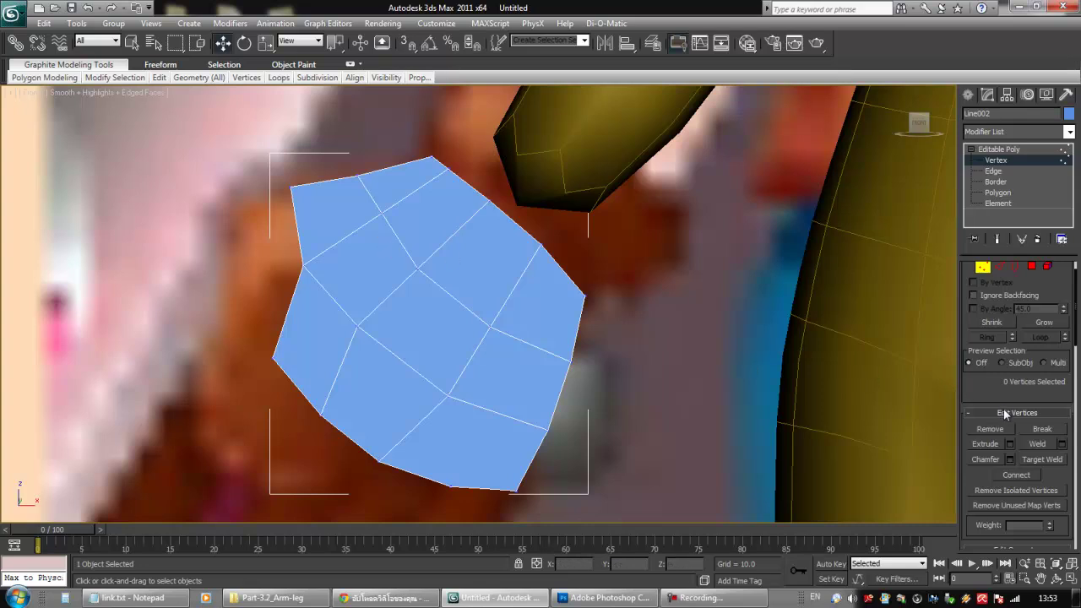
{"action": "left_click_drag", "start_coordinate": [394, 231], "coordinate": [397, 203]}
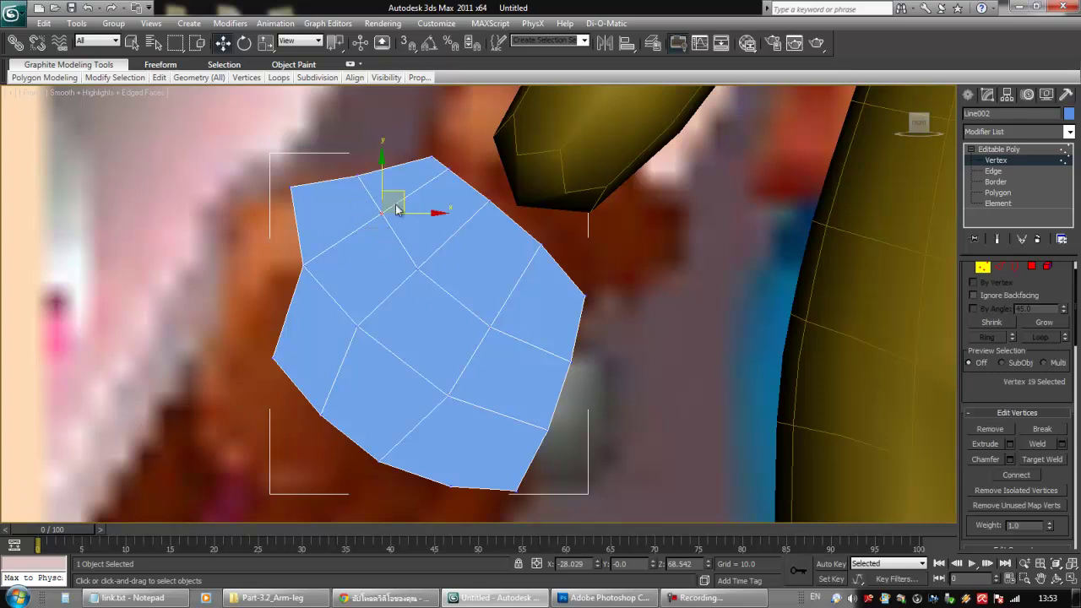
{"action": "middle_click_drag", "start_coordinate": [549, 339], "coordinate": [616, 307]}
{"action": "scroll", "coordinate": [617, 307], "scroll_direction": "down", "scroll_amount": 2}
{"action": "left_click_drag", "start_coordinate": [542, 396], "coordinate": [495, 427]}
{"action": "left_click", "coordinate": [681, 381]}
{"action": "left_click", "coordinate": [451, 173]}
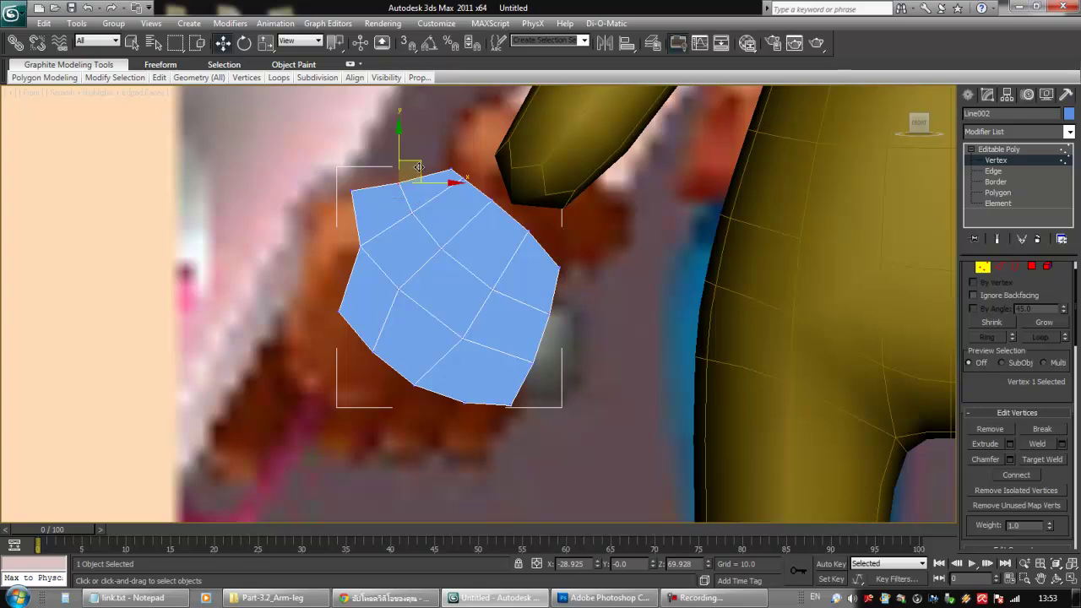
{"action": "left_click", "coordinate": [599, 393]}
- Cut an edge, with snapping on, from the lower outline vertex across both crosswise edges to the outline just above the right corner
{"action": "scroll", "coordinate": [984, 417], "scroll_direction": "down", "scroll_amount": 5}
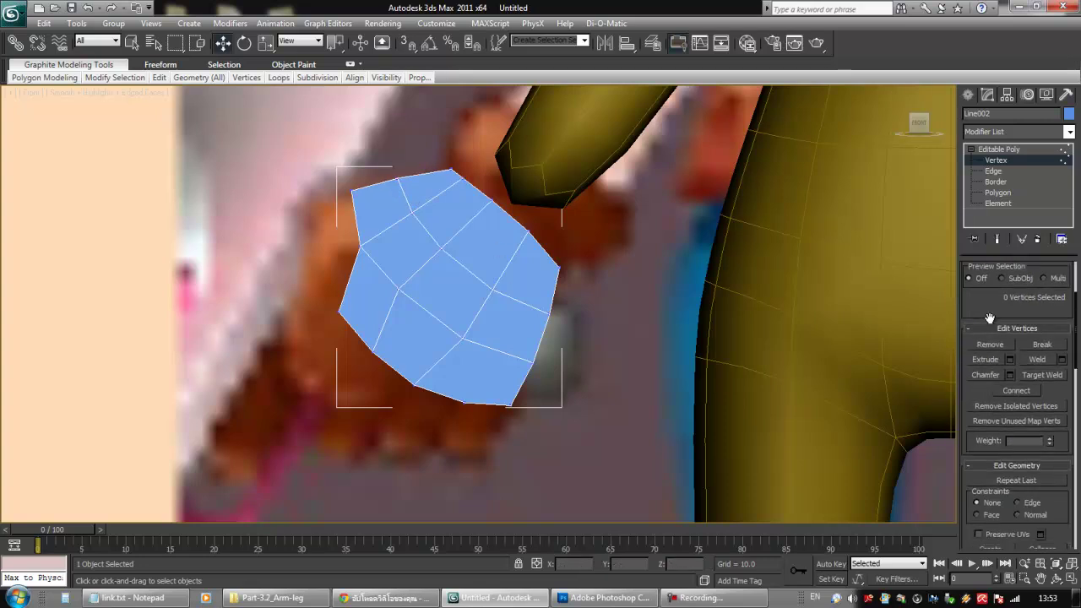
{"action": "left_click", "coordinate": [1041, 478]}
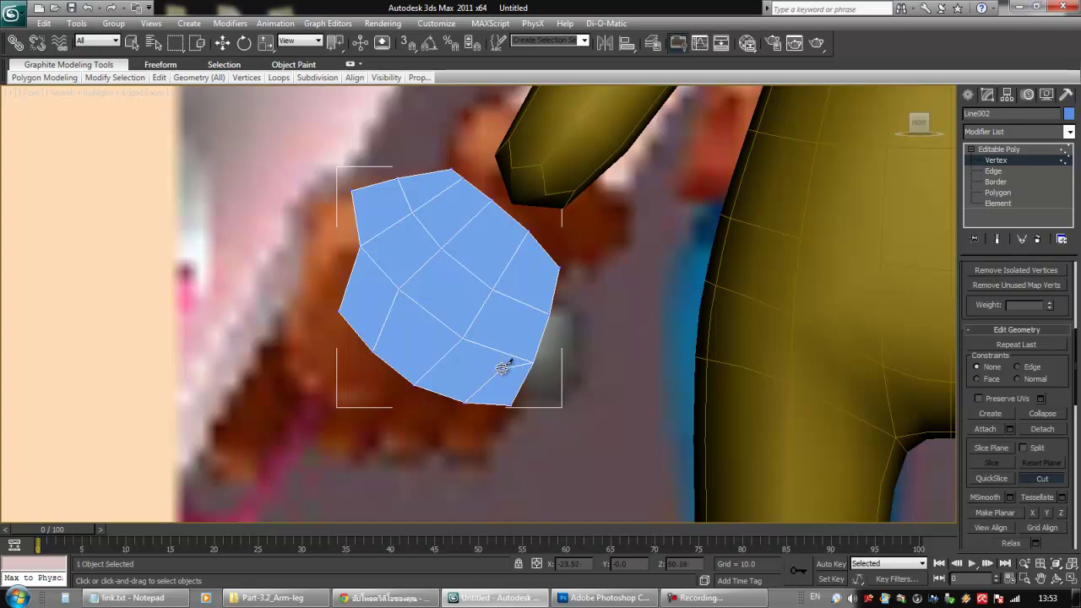
{"action": "left_click", "coordinate": [407, 42]}
{"action": "left_click", "coordinate": [467, 401]}
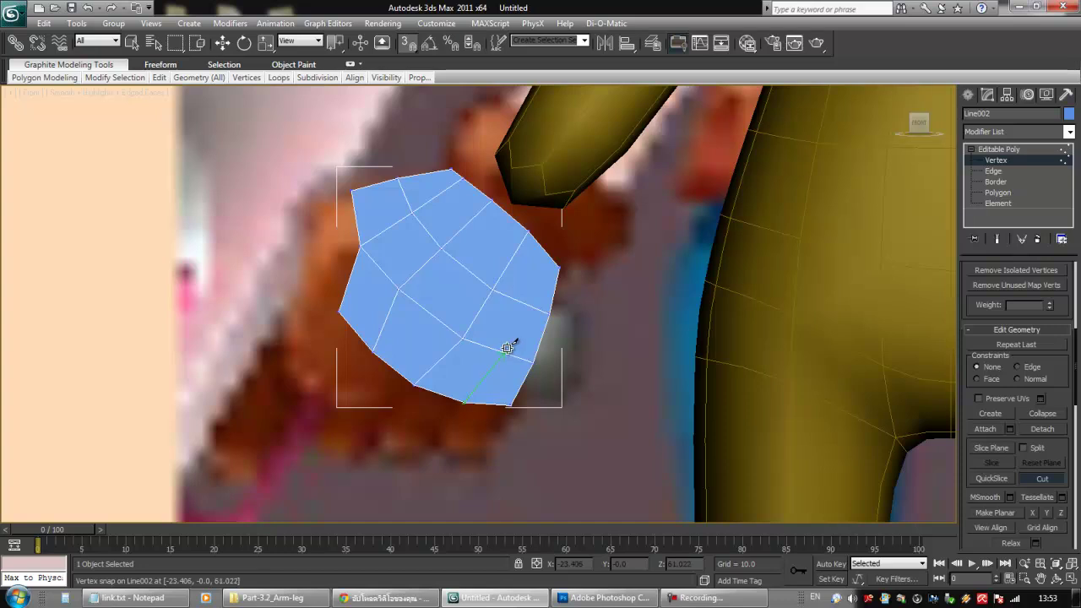
{"action": "left_click", "coordinate": [527, 304]}
{"action": "left_click", "coordinate": [552, 257]}
{"action": "right_click", "coordinate": [554, 256]}
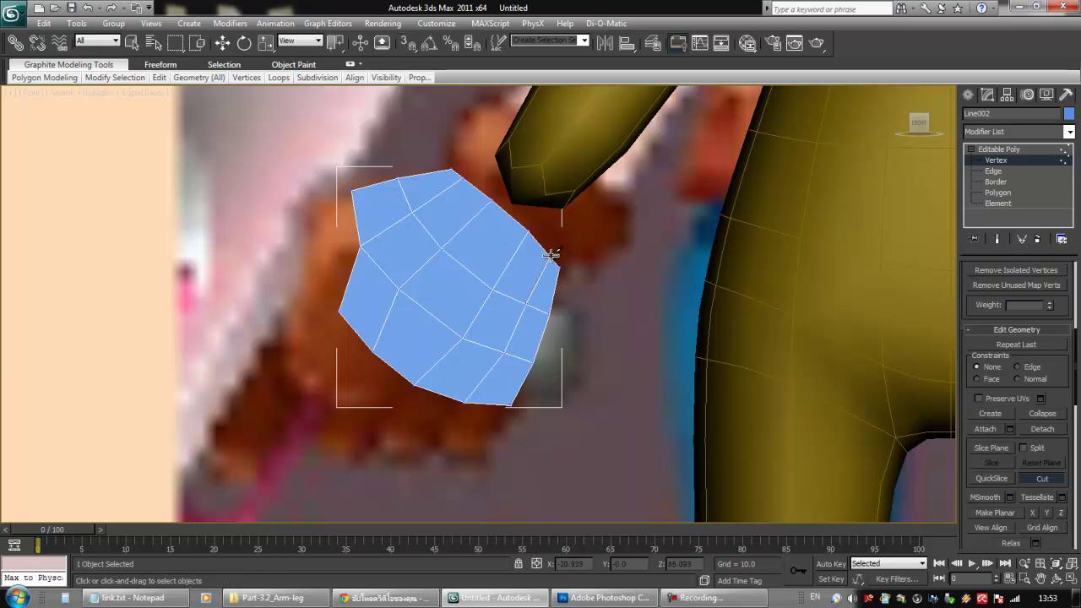
- Nudge the new cut's inner vertices where it crosses the two crosswise edges to smooth its line
{"action": "key", "text": "w"}
{"action": "left_click", "coordinate": [524, 306]}
{"action": "left_click_drag", "start_coordinate": [541, 289], "coordinate": [519, 338]}
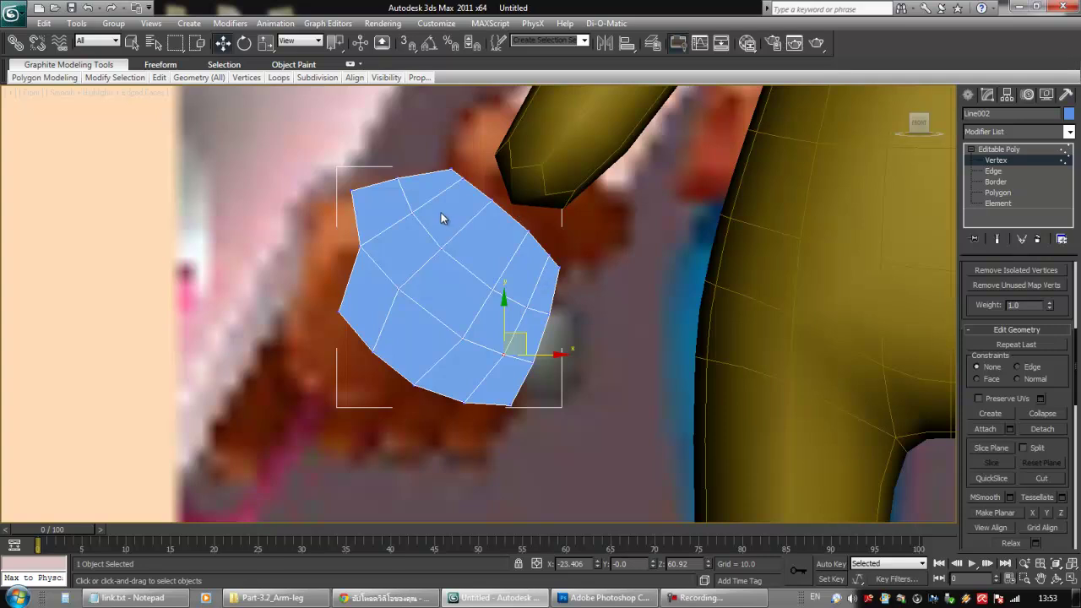
- Inspect the palm mesh against the end of the forearm from an angle and restore the front view
{"action": "middle_click_drag", "start_coordinate": [538, 266], "coordinate": [517, 268], "text": "alt"}
{"action": "middle_click_drag", "start_coordinate": [446, 193], "coordinate": [451, 238], "text": "alt"}
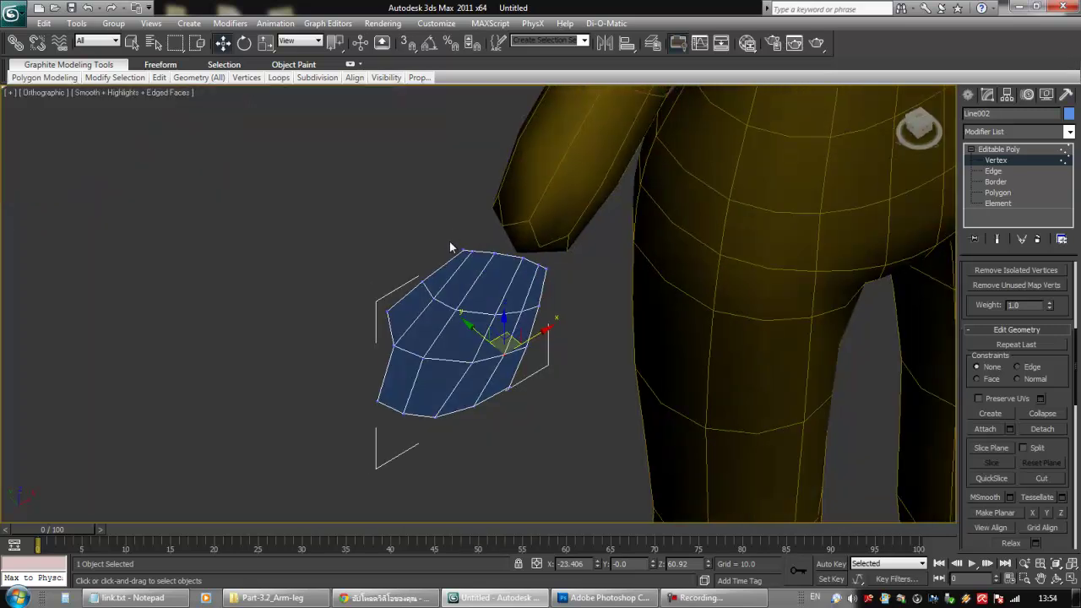
{"action": "key", "text": "shift+z"}
{"action": "key", "text": "shift+z"}
{"action": "key", "text": "shift+z"}
{"action": "key", "text": "shift+z"}
{"action": "key", "text": "shift+z"}
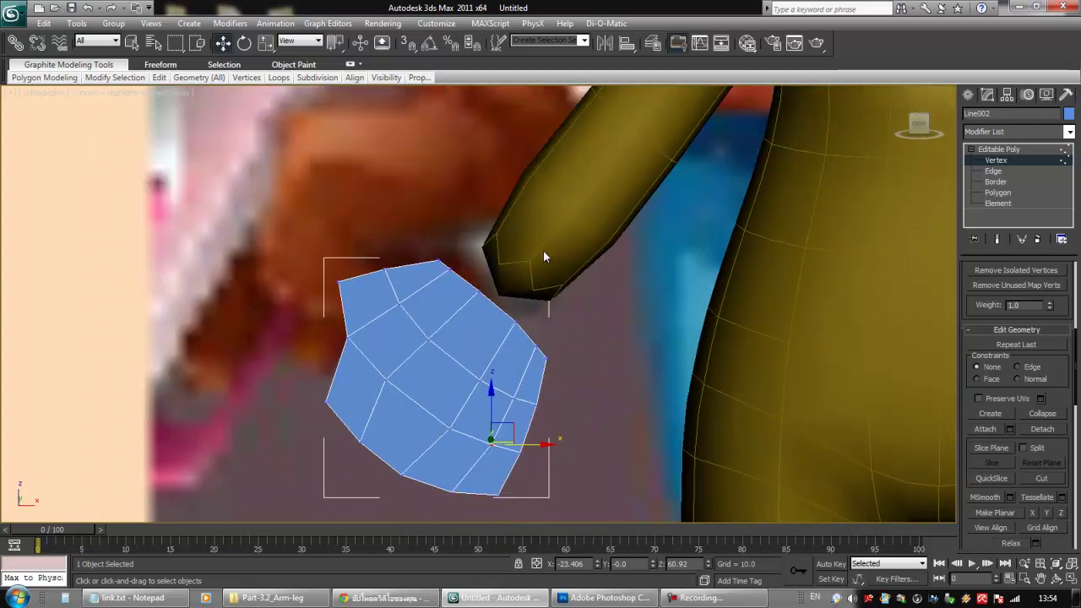
- Leave vertex editing on the palm and turn off the MeshSmooth modifier on the body
{"action": "left_click", "coordinate": [543, 248]}
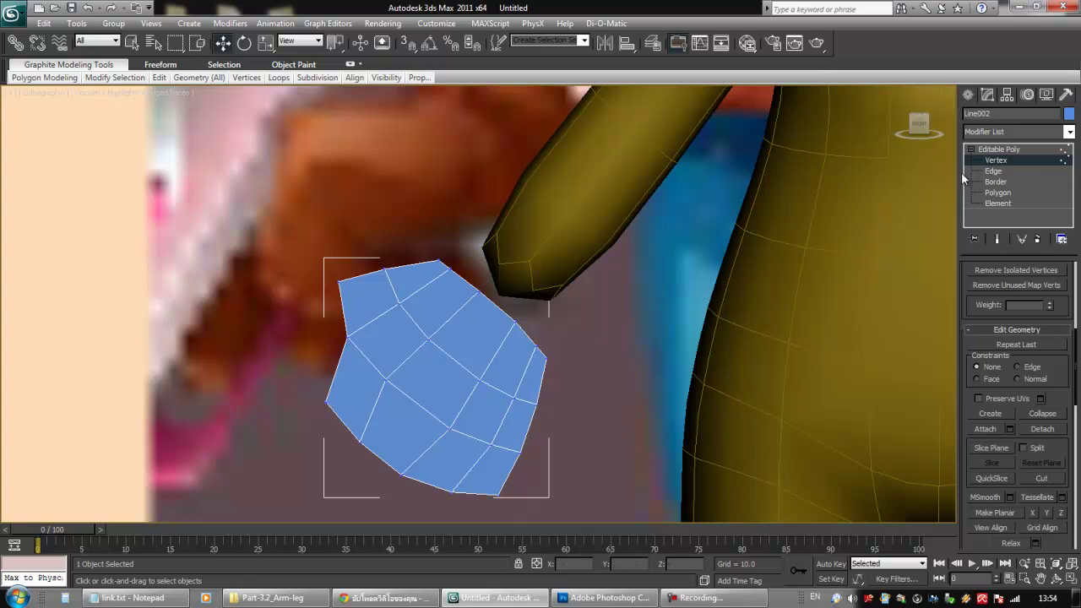
{"action": "left_click", "coordinate": [984, 161]}
{"action": "left_click", "coordinate": [639, 168]}
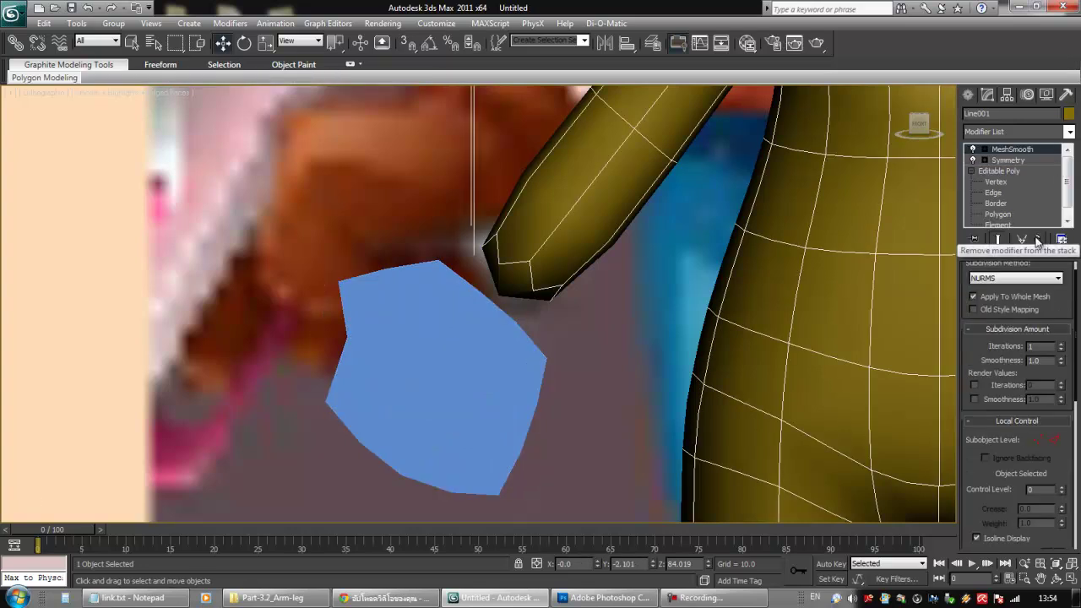
{"action": "left_click", "coordinate": [974, 151]}
- Compare the palm's edge layout with the arm's open end in wireframe, with the body's MeshSmooth on and off
{"action": "mouse_move", "coordinate": [647, 213]}
{"action": "middle_mouse_down", "text": "alt"}
{"action": "mouse_move", "coordinate": [714, 206]}
{"action": "mouse_move", "coordinate": [690, 197]}
{"action": "middle_mouse_up", "text": "alt"}
{"action": "key", "text": "F3"}
{"action": "scroll", "coordinate": [514, 228], "scroll_direction": "up", "scroll_amount": 4}
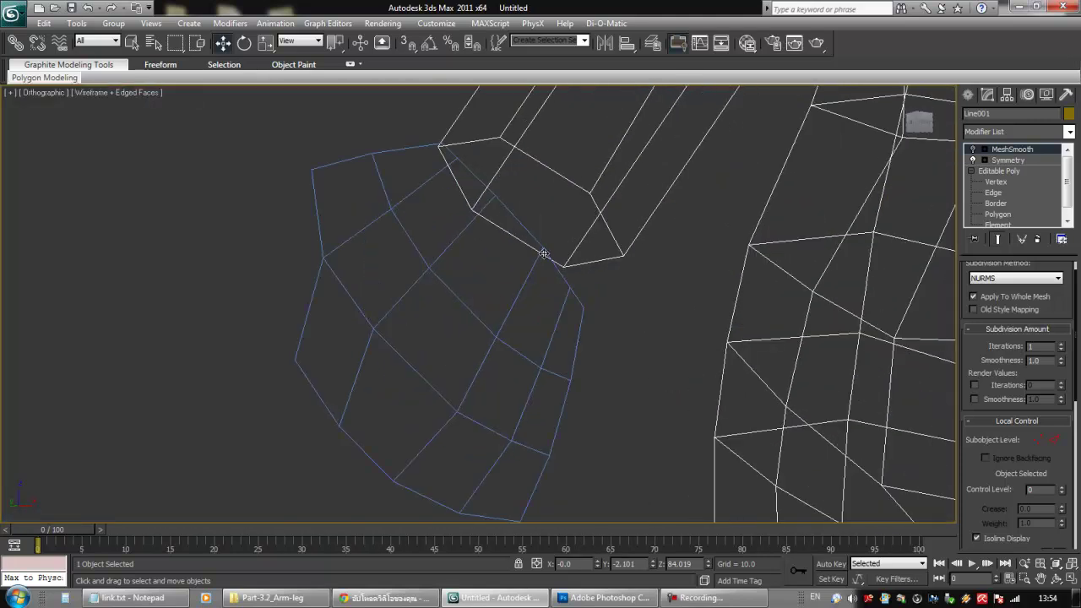
{"action": "scroll", "coordinate": [504, 229], "scroll_direction": "down", "scroll_amount": 2}
{"action": "middle_click_drag", "start_coordinate": [504, 230], "coordinate": [490, 278]}
{"action": "mouse_move", "coordinate": [554, 322]}
{"action": "middle_mouse_down", "text": "alt"}
{"action": "mouse_move", "coordinate": [533, 339]}
{"action": "mouse_move", "coordinate": [568, 307]}
{"action": "middle_mouse_up", "text": "alt"}
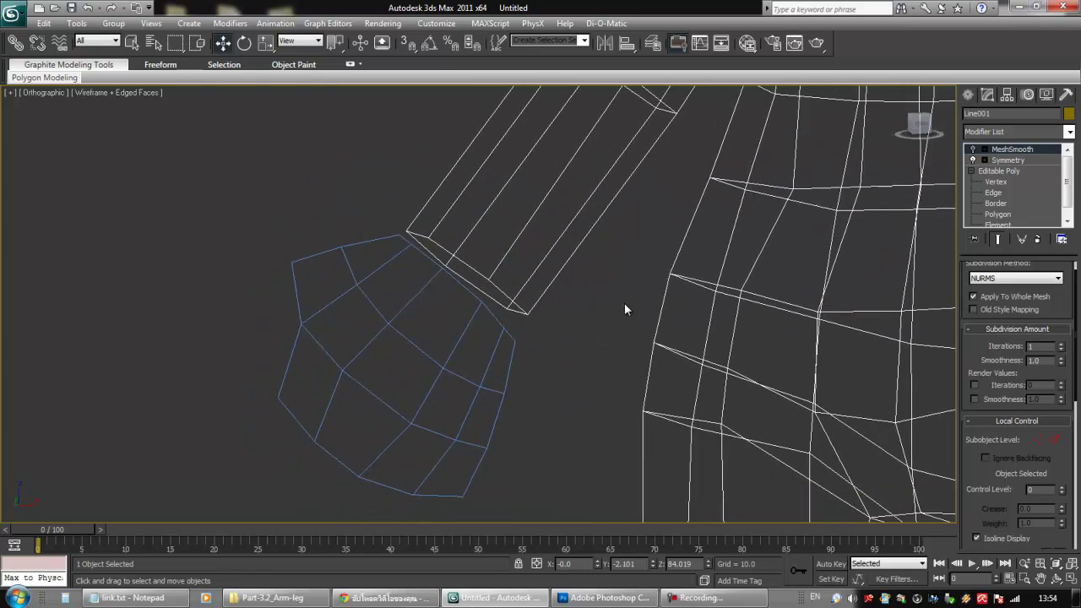
{"action": "left_click", "coordinate": [973, 149]}
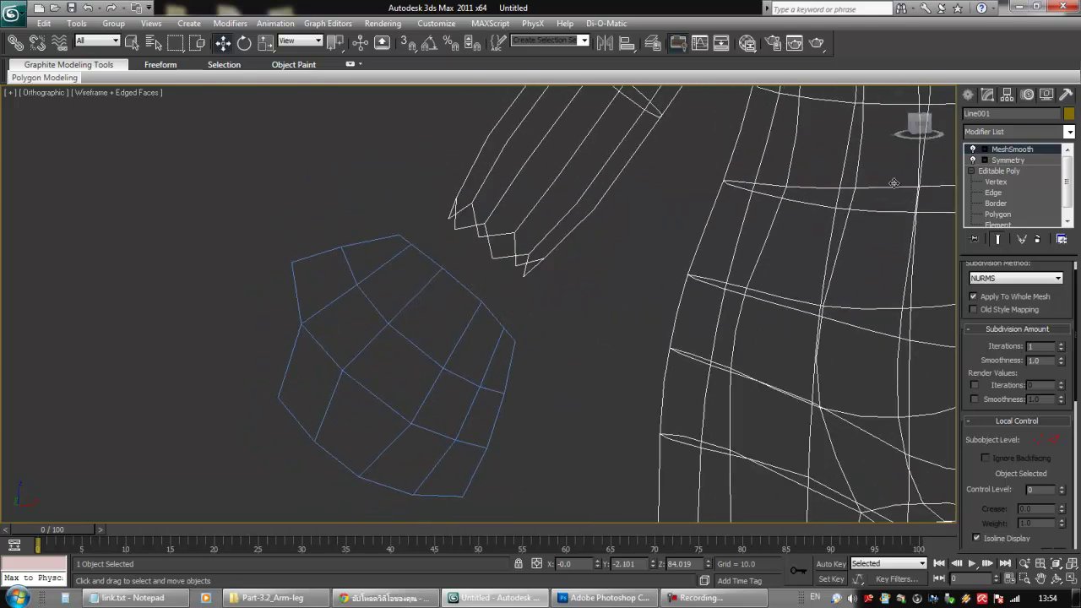
{"action": "left_click", "coordinate": [976, 151]}
{"action": "left_click", "coordinate": [458, 330]}
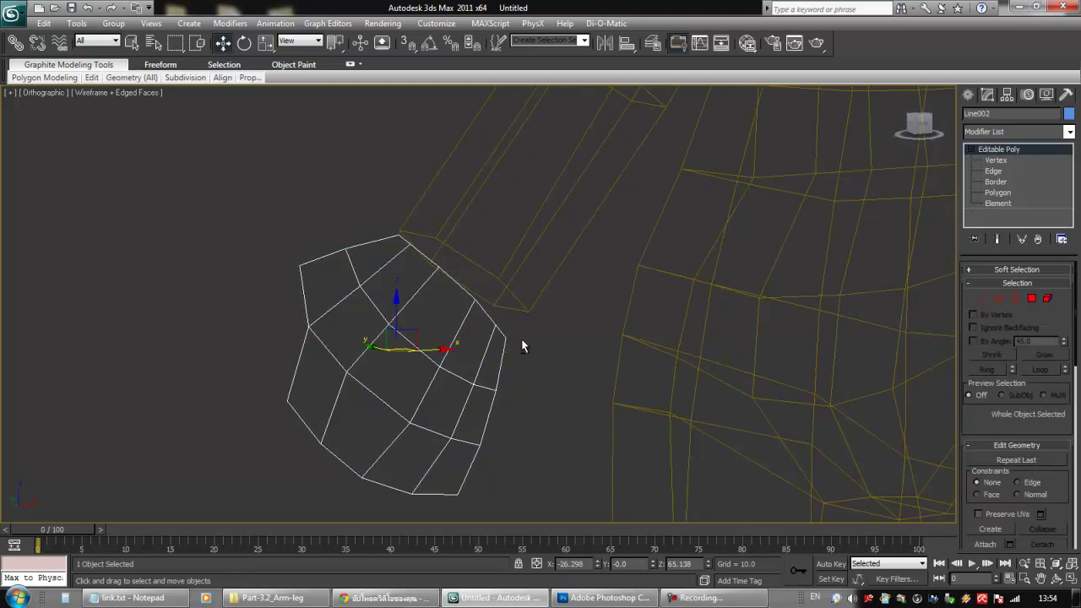
{"action": "key", "text": "F3"}
{"action": "middle_click_drag", "start_coordinate": [511, 335], "coordinate": [527, 332]}
{"action": "mouse_move", "coordinate": [527, 332]}
{"action": "middle_mouse_down", "text": "alt"}
{"action": "mouse_move", "coordinate": [543, 339]}
{"action": "mouse_move", "coordinate": [538, 348]}
{"action": "mouse_move", "coordinate": [545, 311]}
{"action": "mouse_move", "coordinate": [473, 339]}
{"action": "mouse_move", "coordinate": [509, 319]}
{"action": "mouse_move", "coordinate": [512, 349]}
{"action": "mouse_move", "coordinate": [459, 316]}
{"action": "middle_mouse_up", "text": "alt"}
{"action": "scroll", "coordinate": [546, 312], "scroll_direction": "down", "scroll_amount": 4}
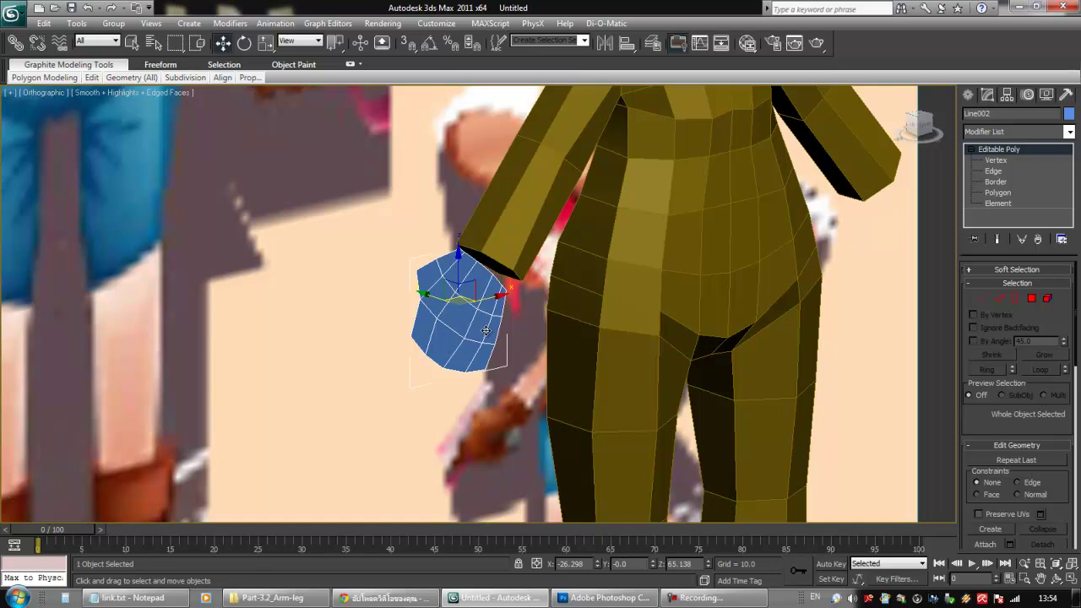
{"action": "right_click", "coordinate": [487, 337]}
{"action": "left_click", "coordinate": [968, 150]}
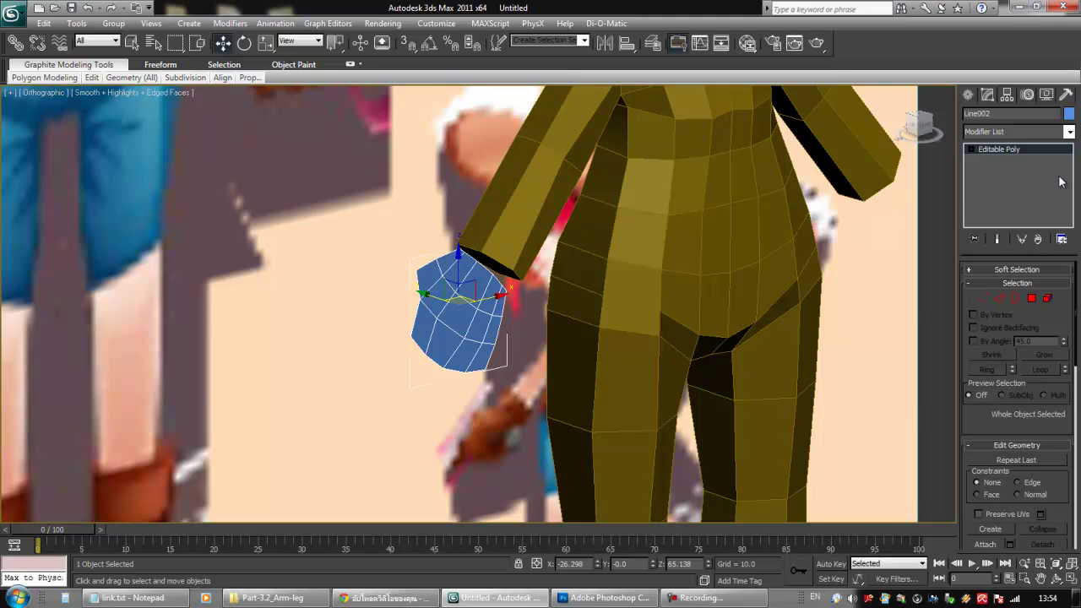
{"action": "left_click", "coordinate": [1069, 132]}
{"action": "scroll", "coordinate": [1032, 437], "scroll_direction": "down", "scroll_amount": 15}
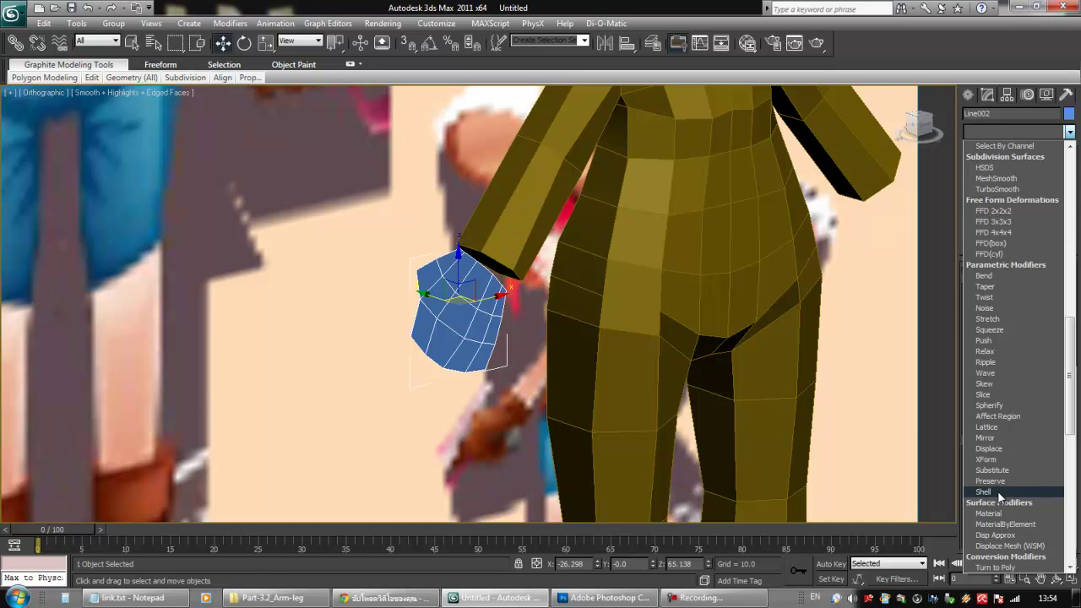
{"action": "left_click", "coordinate": [666, 231]}
- Turn off the Symmetry modifier on the body
{"action": "middle_click_drag", "start_coordinate": [698, 181], "coordinate": [683, 248], "text": "alt"}
{"action": "scroll", "coordinate": [704, 180], "scroll_direction": "down", "scroll_amount": 4}
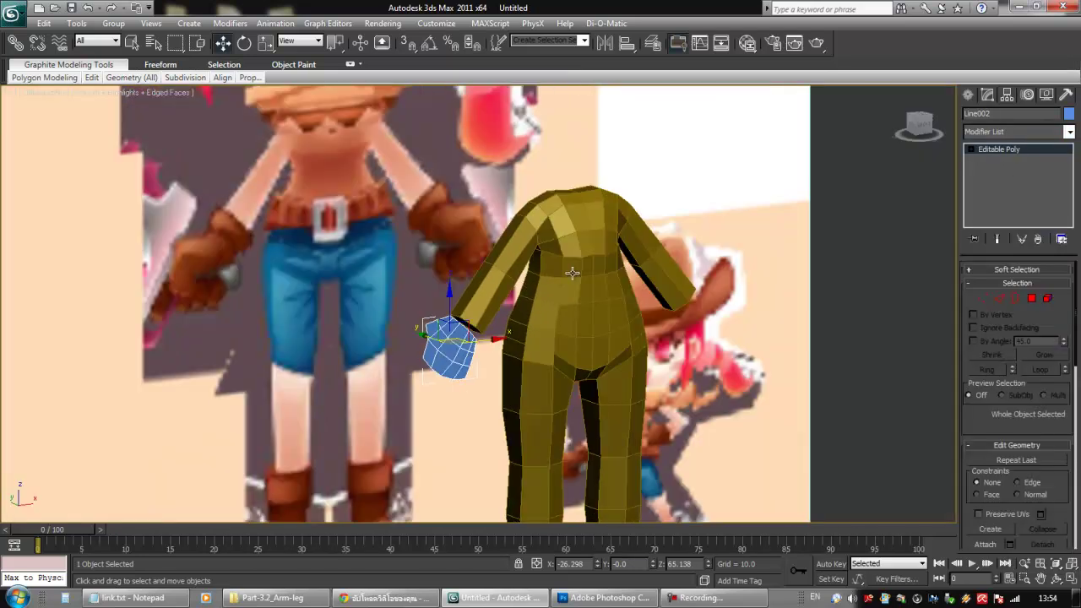
{"action": "middle_click_drag", "start_coordinate": [542, 287], "coordinate": [519, 273], "text": "alt"}
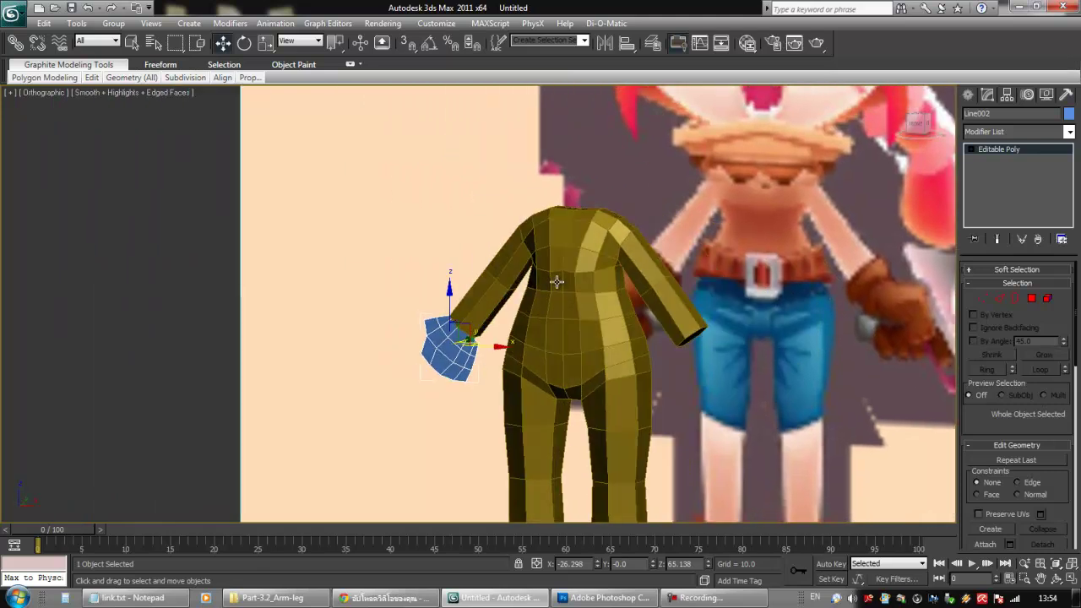
{"action": "middle_click_drag", "start_coordinate": [583, 281], "coordinate": [569, 281], "text": "alt"}
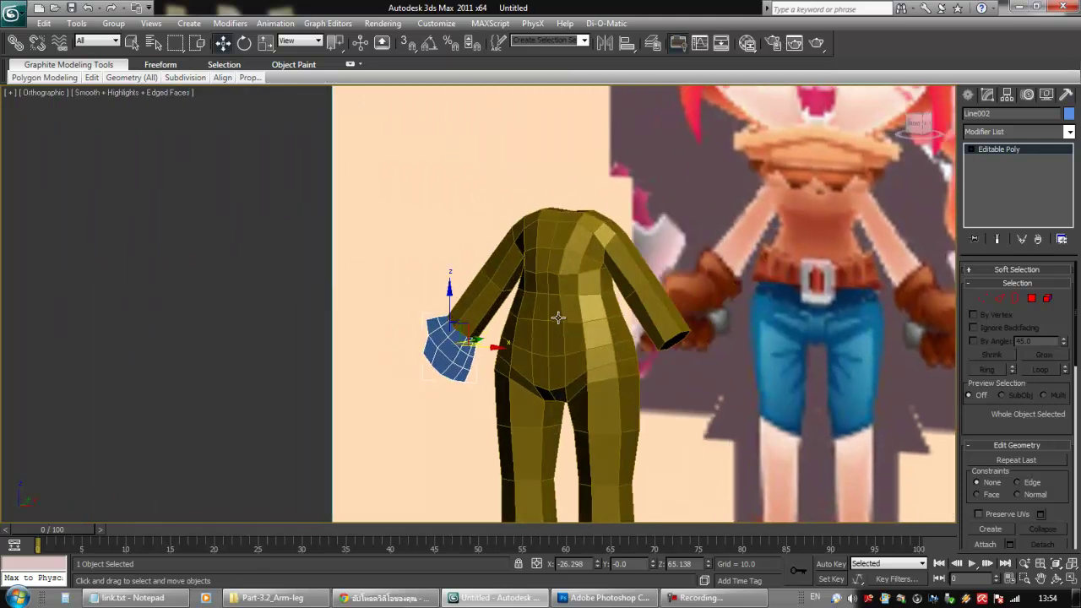
{"action": "left_click", "coordinate": [542, 276]}
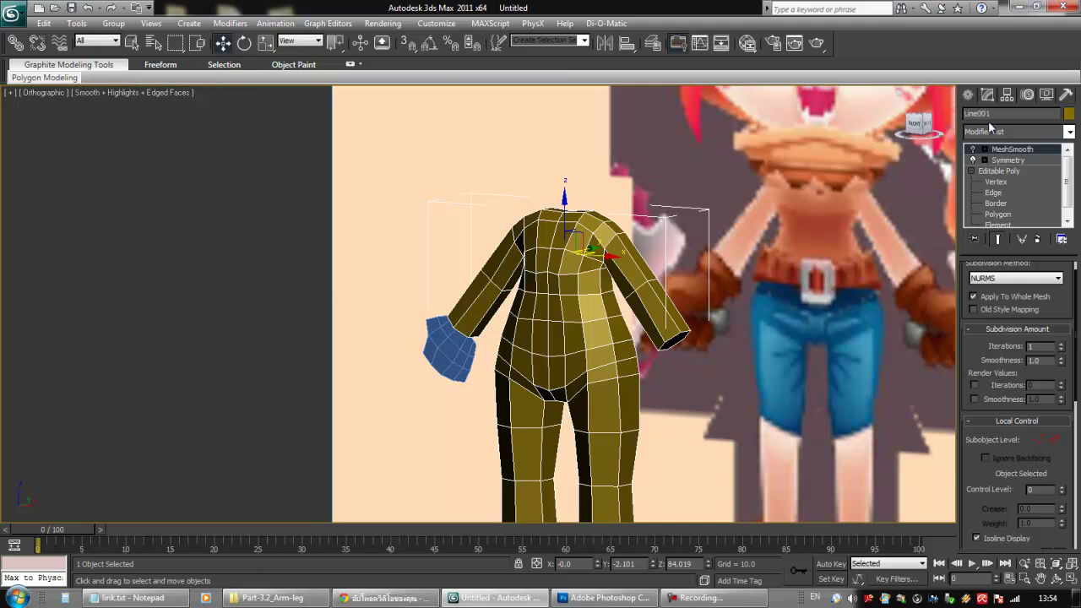
{"action": "left_click", "coordinate": [973, 159]}
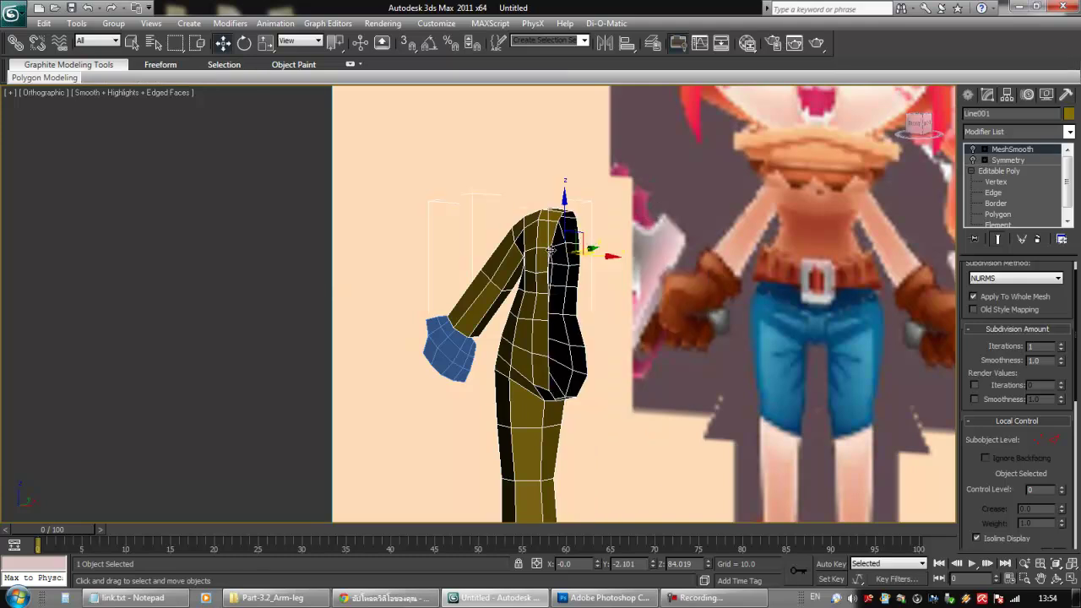
- Apply a Shell modifier to the palm mesh
{"action": "middle_click_drag", "start_coordinate": [519, 251], "coordinate": [620, 252], "text": "alt"}
{"action": "middle_click_drag", "start_coordinate": [578, 321], "coordinate": [598, 235]}
{"action": "scroll", "coordinate": [598, 234], "scroll_direction": "up", "scroll_amount": 4}
{"action": "left_click", "coordinate": [500, 272]}
{"action": "middle_click_drag", "start_coordinate": [500, 272], "coordinate": [483, 279], "text": "alt"}
{"action": "right_click", "coordinate": [482, 279]}
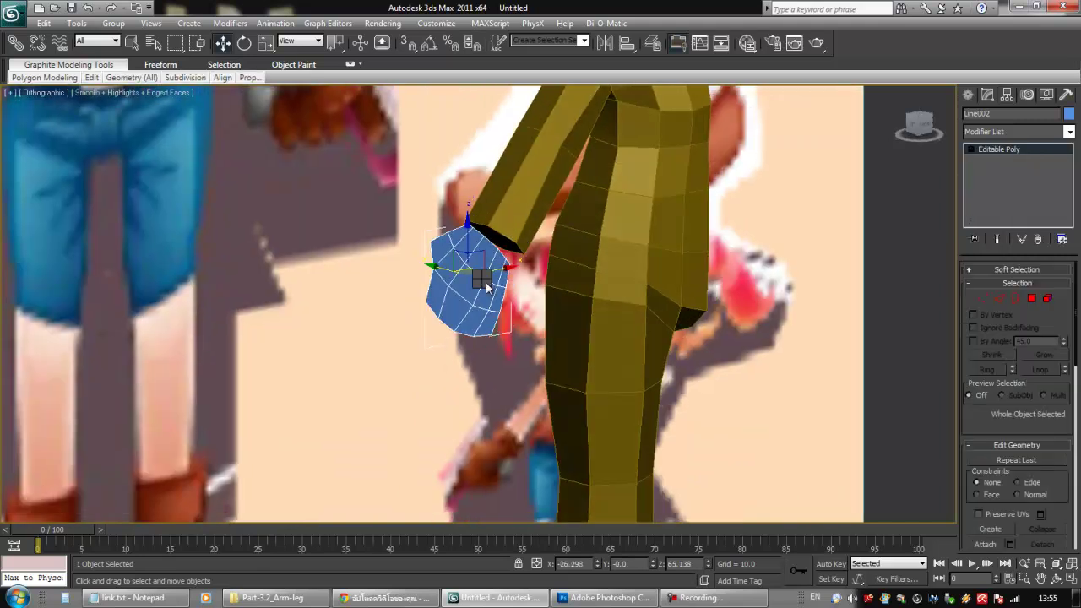
{"action": "left_click", "coordinate": [1069, 132]}
{"action": "left_click_drag", "start_coordinate": [1071, 160], "coordinate": [1074, 205]}
{"action": "left_click_drag", "start_coordinate": [1076, 244], "coordinate": [1075, 353]}
{"action": "left_click", "coordinate": [979, 416]}
- Set the Shell's outer amount to 2.47
{"action": "middle_click_drag", "start_coordinate": [591, 292], "coordinate": [748, 301], "text": "alt"}
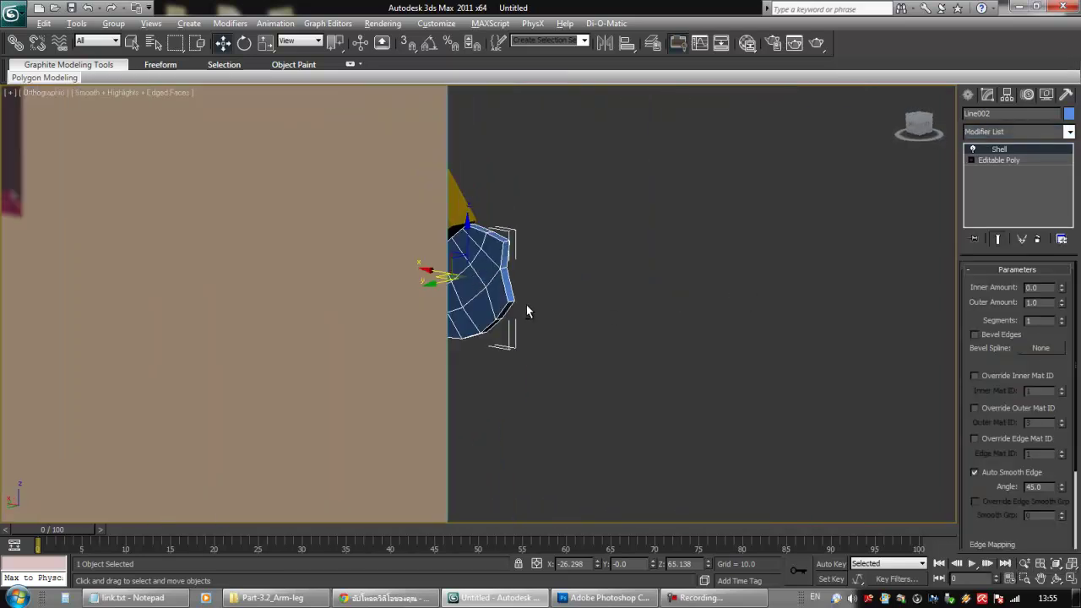
{"action": "middle_click_drag", "start_coordinate": [529, 312], "coordinate": [413, 298], "text": "alt"}
{"action": "middle_click_drag", "start_coordinate": [483, 285], "coordinate": [452, 286]}
{"action": "left_click_drag", "start_coordinate": [1062, 303], "coordinate": [1055, 199]}
- Move the palm along the Y axis to about 1.05 to centre it under the forearm's open end
{"action": "middle_click_drag", "start_coordinate": [930, 229], "coordinate": [431, 255], "text": "alt"}
{"action": "left_click_drag", "start_coordinate": [415, 278], "coordinate": [398, 272]}
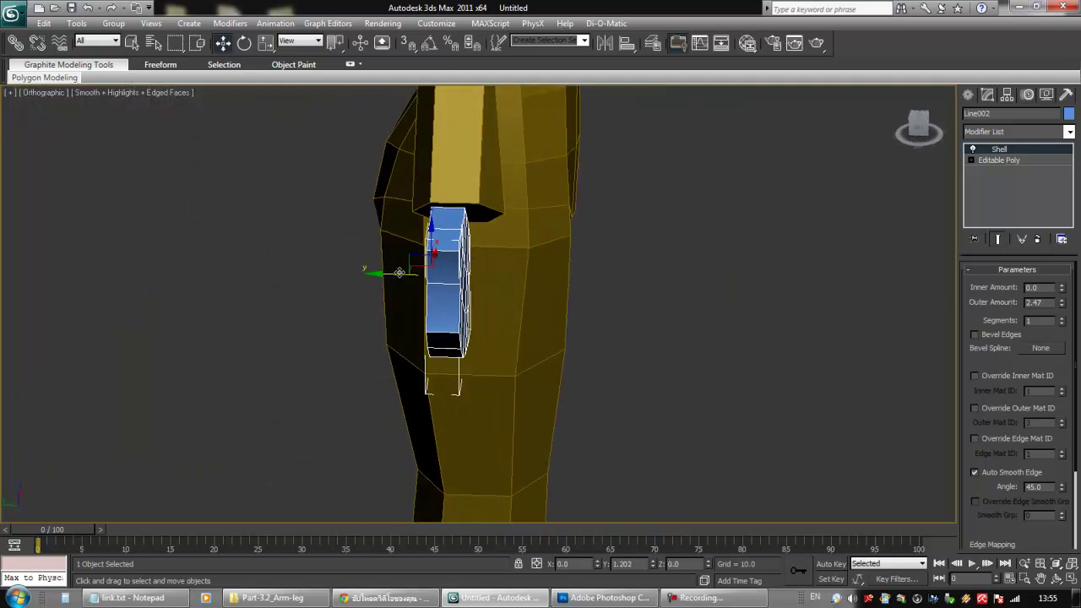
{"action": "middle_click_drag", "start_coordinate": [582, 294], "coordinate": [513, 260], "text": "alt"}
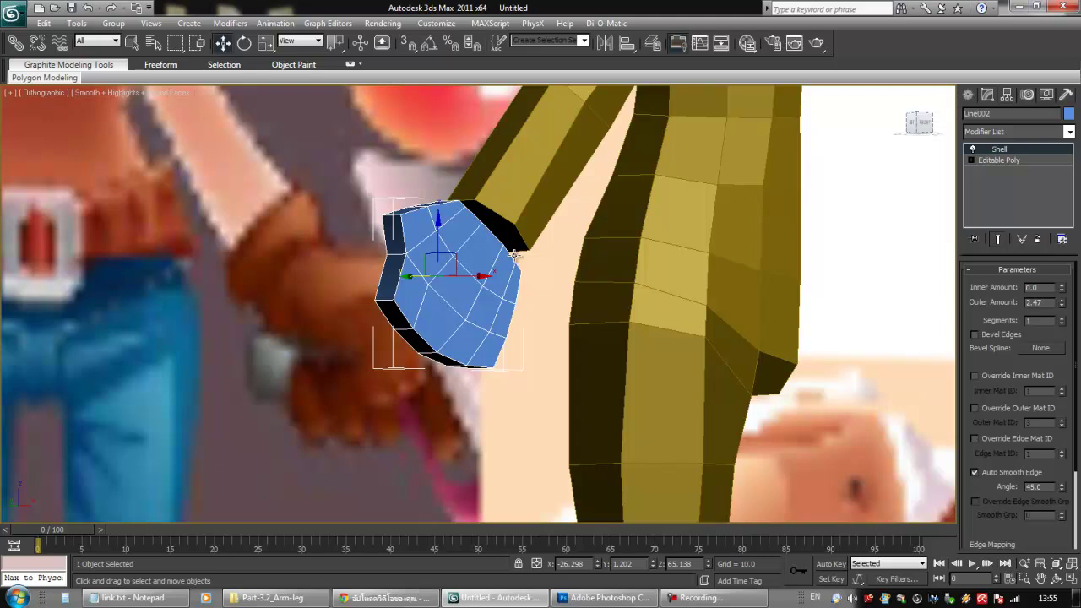
{"action": "middle_click_drag", "start_coordinate": [557, 254], "coordinate": [570, 281], "text": "alt"}
{"action": "middle_click_drag", "start_coordinate": [651, 255], "coordinate": [693, 237], "text": "alt"}
{"action": "middle_click_drag", "start_coordinate": [497, 303], "coordinate": [550, 309], "text": "alt"}
{"action": "left_click_drag", "start_coordinate": [397, 272], "coordinate": [398, 273]}
- Increase the Shell's outer amount to 3.11 to thicken the palm
{"action": "middle_click_drag", "start_coordinate": [487, 218], "coordinate": [525, 226], "text": "alt"}
{"action": "left_click_drag", "start_coordinate": [1062, 304], "coordinate": [1051, 257]}
{"action": "middle_click_drag", "start_coordinate": [671, 313], "coordinate": [507, 299], "text": "alt"}
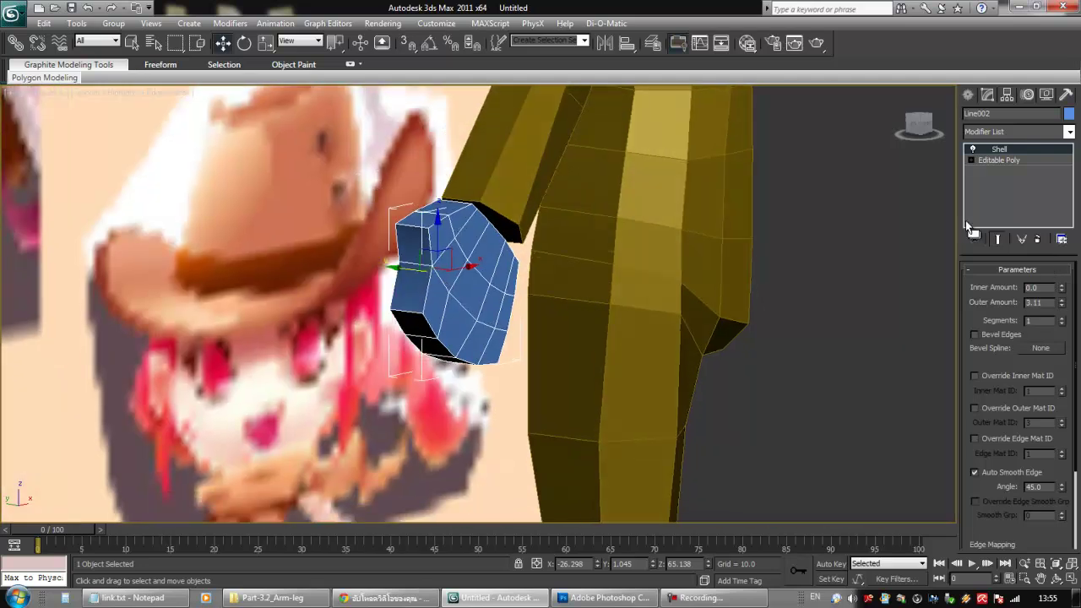
- Convert the shelled palm to an Editable Poly and switch to polygon-level editing
{"action": "right_click", "coordinate": [454, 287]}
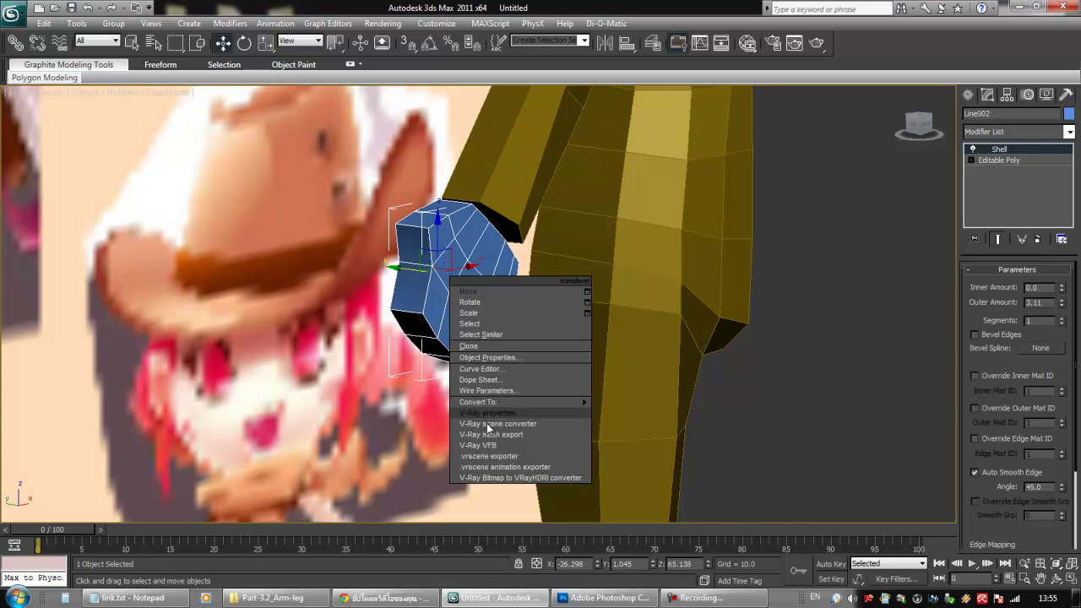
{"action": "mouse_move", "coordinate": [498, 403]}
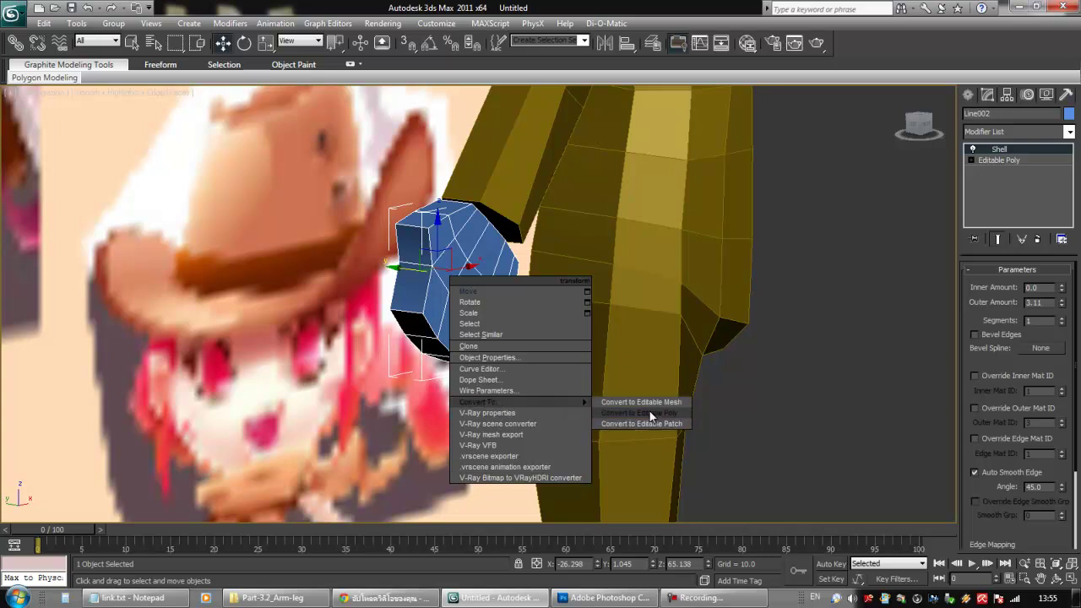
{"action": "left_click", "coordinate": [646, 413]}
{"action": "left_click", "coordinate": [1031, 298]}
- Select the six central polygons on the palm's broad face
{"action": "left_click", "coordinate": [470, 288]}
{"action": "middle_click_drag", "start_coordinate": [394, 294], "coordinate": [455, 297], "text": "alt"}
{"action": "left_click", "coordinate": [427, 291], "text": "ctrl"}
{"action": "left_click_drag", "start_coordinate": [456, 290], "coordinate": [449, 289]}
{"action": "middle_click_drag", "start_coordinate": [449, 289], "coordinate": [511, 303], "text": "alt"}
{"action": "middle_click_drag", "start_coordinate": [466, 347], "coordinate": [464, 328], "text": "alt"}
{"action": "left_click", "coordinate": [467, 335], "text": "ctrl"}
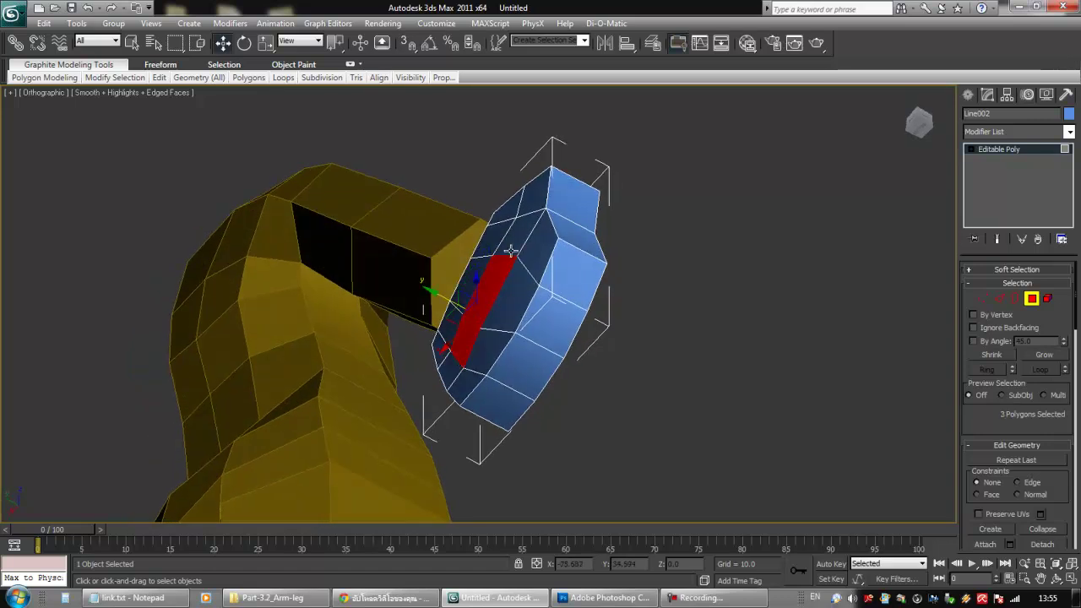
{"action": "middle_click_drag", "start_coordinate": [571, 332], "coordinate": [543, 371], "text": "alt"}
{"action": "left_click", "coordinate": [569, 347], "text": "ctrl"}
{"action": "left_click", "coordinate": [523, 254], "text": "ctrl"}
{"action": "middle_click_drag", "start_coordinate": [499, 292], "coordinate": [456, 363], "text": "alt"}
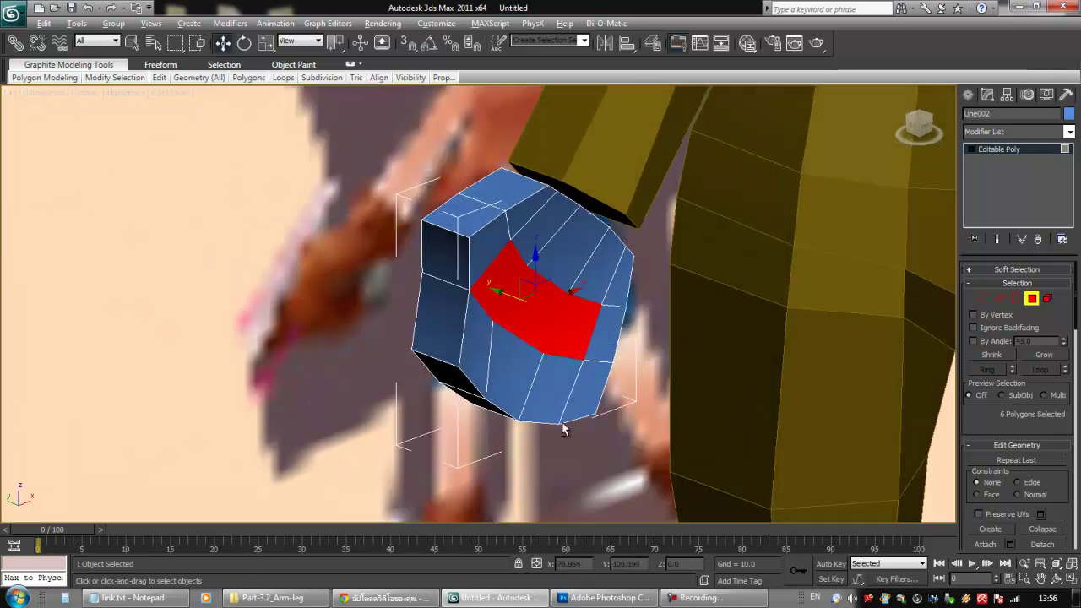
{"action": "middle_click_drag", "start_coordinate": [545, 390], "coordinate": [482, 446], "text": "alt"}
{"action": "left_click", "coordinate": [482, 447]}
- Select only the four narrow polygons along the palm's lower rim where the fingers start
{"action": "mouse_move", "coordinate": [549, 366]}
{"action": "middle_mouse_down"}
{"action": "mouse_move", "coordinate": [533, 286]}
{"action": "mouse_move", "coordinate": [516, 341]}
{"action": "mouse_move", "coordinate": [483, 313]}
{"action": "mouse_move", "coordinate": [551, 320]}
{"action": "mouse_move", "coordinate": [530, 287]}
{"action": "mouse_move", "coordinate": [586, 287]}
{"action": "mouse_move", "coordinate": [614, 313]}
{"action": "mouse_move", "coordinate": [560, 284]}
{"action": "mouse_move", "coordinate": [556, 353]}
{"action": "middle_mouse_up"}
{"action": "scroll", "coordinate": [533, 285], "scroll_direction": "down", "scroll_amount": 4}
{"action": "left_click", "coordinate": [498, 266]}
{"action": "middle_click_drag", "start_coordinate": [498, 266], "coordinate": [514, 361], "text": "alt"}
{"action": "left_click", "coordinate": [507, 374], "text": "ctrl"}
{"action": "left_click", "coordinate": [522, 411], "text": "ctrl"}
{"action": "left_click", "coordinate": [542, 430], "text": "ctrl"}
{"action": "left_click", "coordinate": [465, 248], "text": "alt"}
{"action": "middle_click_drag", "start_coordinate": [466, 248], "coordinate": [507, 326], "text": "alt"}
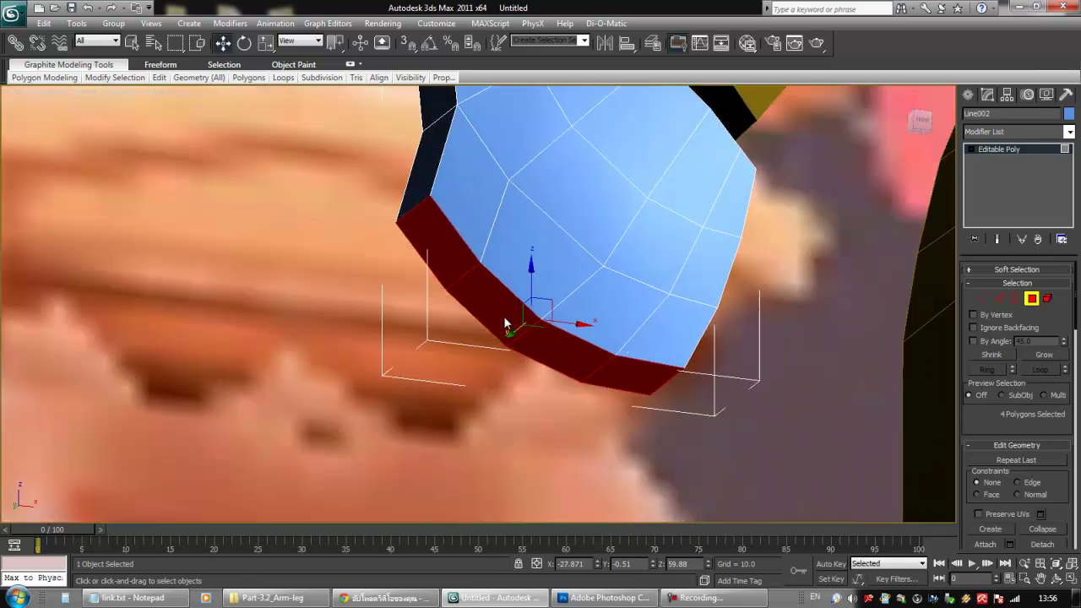
- Try to extrude the four selected rim polygons freehand
{"action": "right_click", "coordinate": [501, 313]}
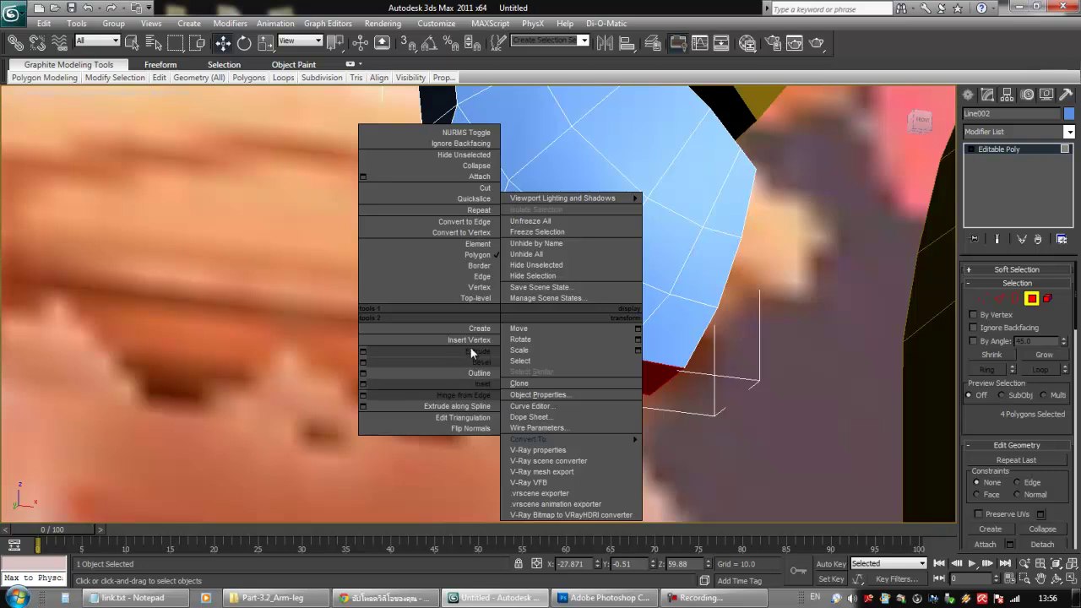
{"action": "left_click", "coordinate": [472, 352]}
{"action": "left_click_drag", "start_coordinate": [480, 335], "coordinate": [540, 198]}
{"action": "middle_click_drag", "start_coordinate": [603, 313], "coordinate": [517, 351], "text": "alt"}
{"action": "scroll", "coordinate": [549, 352], "scroll_direction": "down", "scroll_amount": 3}
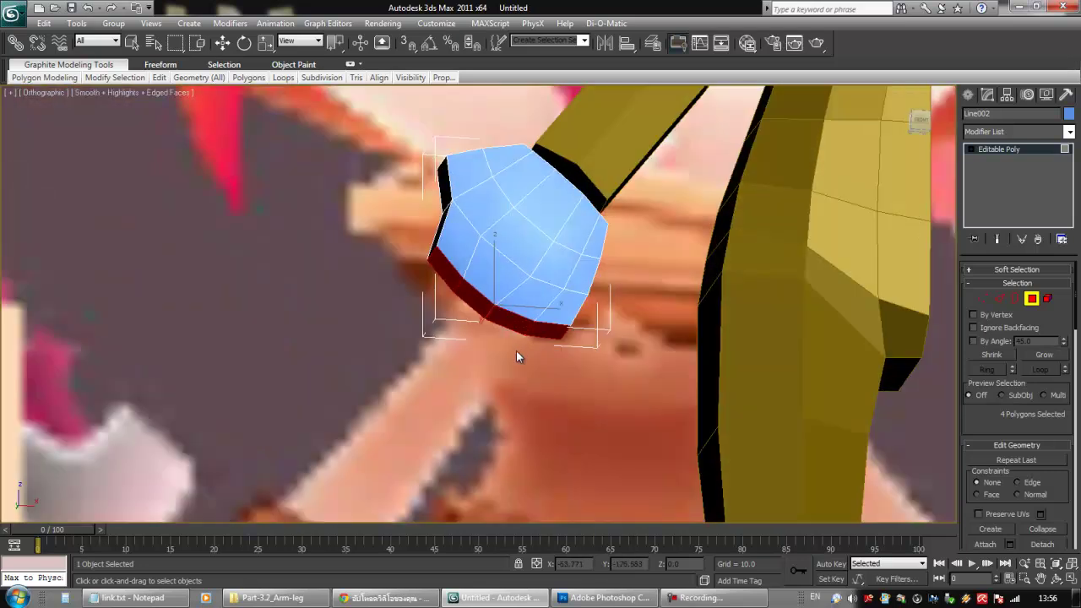
{"action": "key", "text": "w"}
- Set up an Extrude with numeric settings on the four rim polygons, using the By Polygon type to separate the fingers
{"action": "scroll", "coordinate": [514, 353], "scroll_direction": "up", "scroll_amount": 4}
{"action": "right_click", "coordinate": [503, 377]}
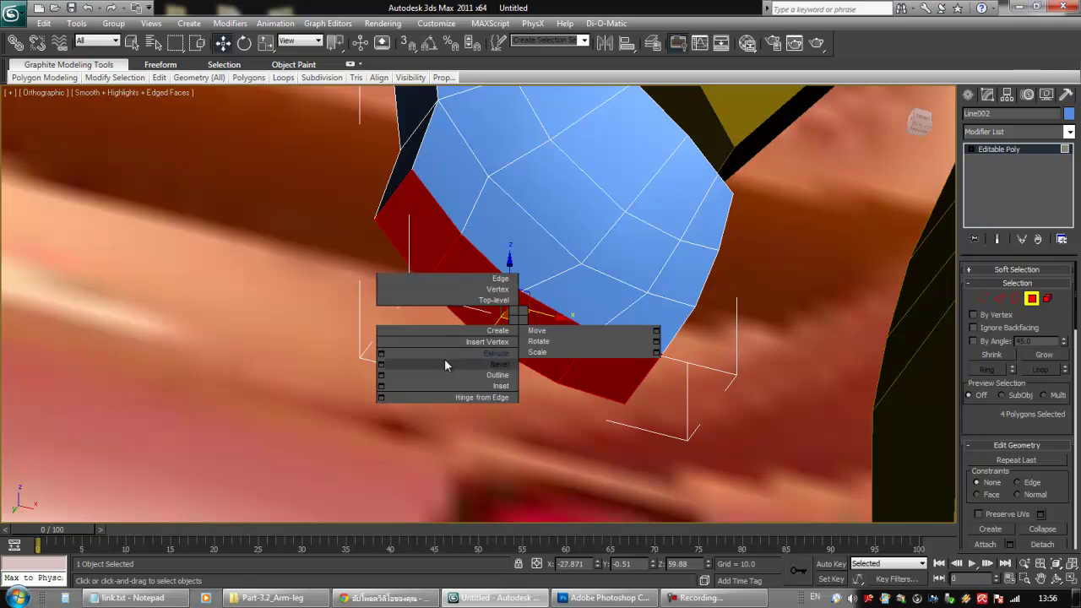
{"action": "left_click", "coordinate": [380, 353]}
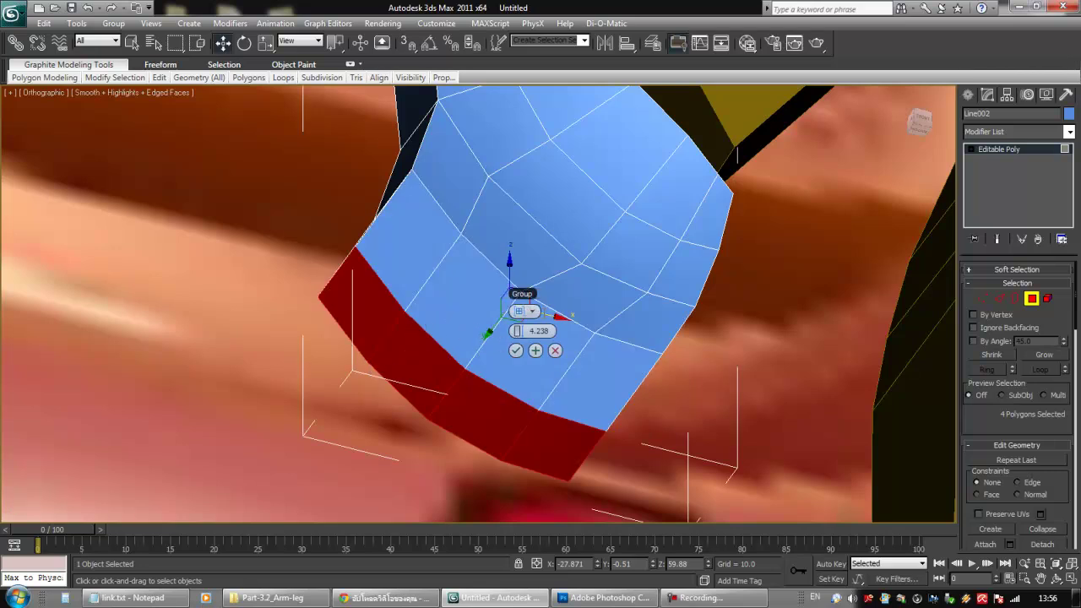
{"action": "middle_click_drag", "start_coordinate": [537, 350], "coordinate": [565, 355], "text": "alt"}
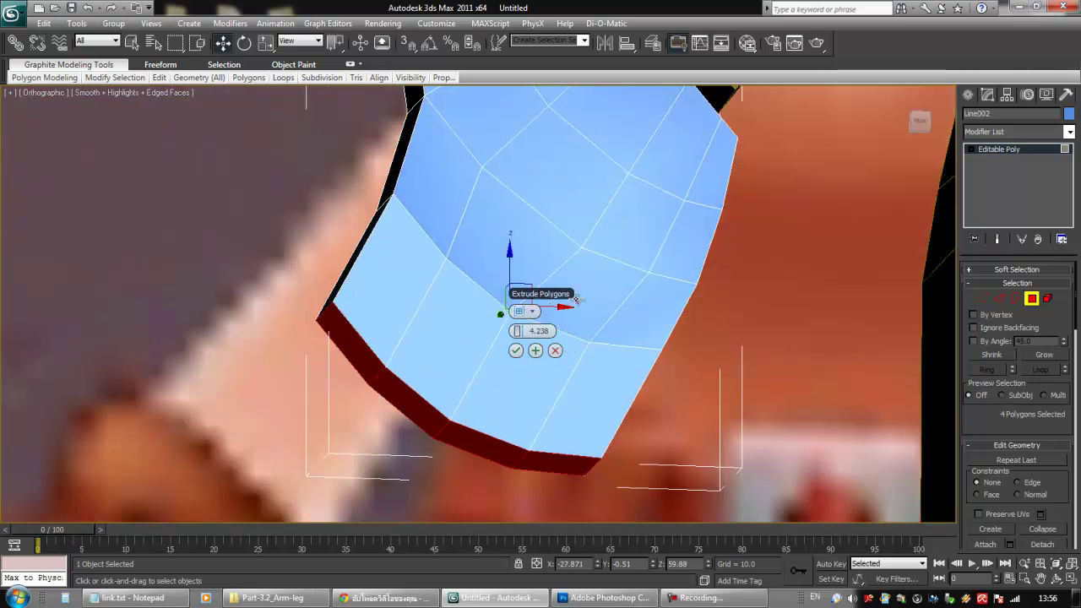
{"action": "left_click", "coordinate": [533, 313]}
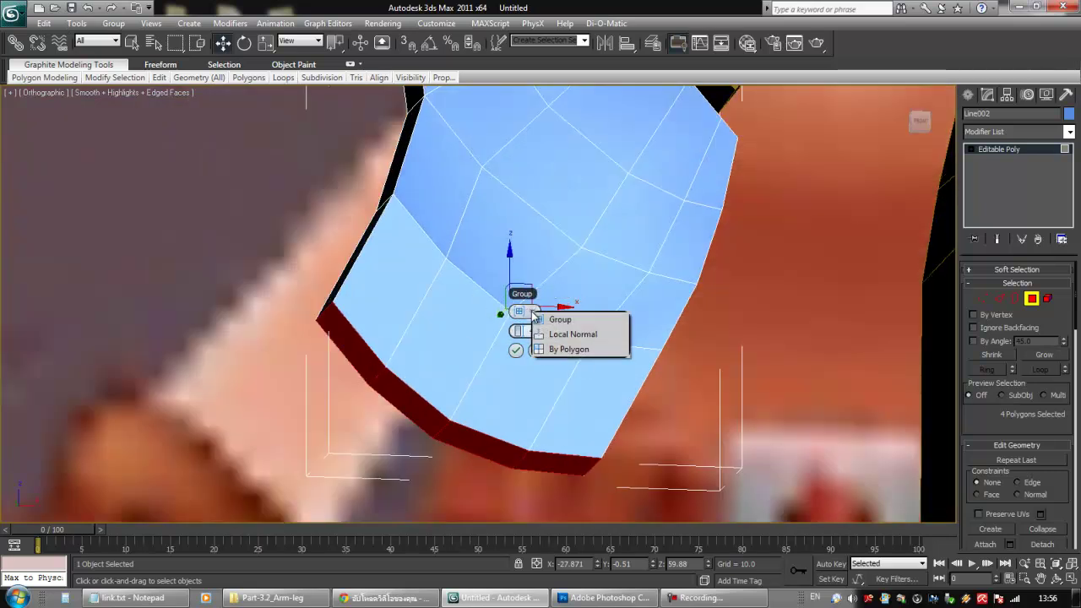
{"action": "left_click", "coordinate": [557, 350]}
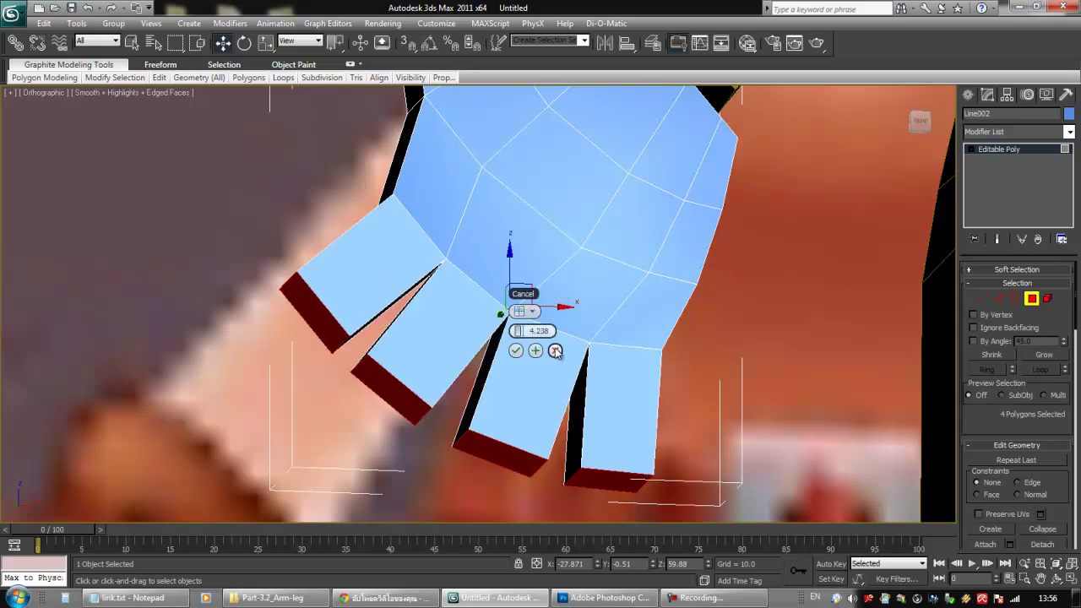
- Set the finger extrusion height to 2.59 and apply it
{"action": "mouse_move", "coordinate": [524, 335]}
{"action": "left_mouse_down"}
{"action": "mouse_move", "coordinate": [556, 334]}
{"action": "mouse_move", "coordinate": [498, 343]}
{"action": "mouse_move", "coordinate": [512, 349]}
{"action": "left_mouse_up"}
{"action": "scroll", "coordinate": [512, 349], "scroll_direction": "down", "scroll_amount": 5}
{"action": "scroll", "coordinate": [523, 386], "scroll_direction": "up", "scroll_amount": 4}
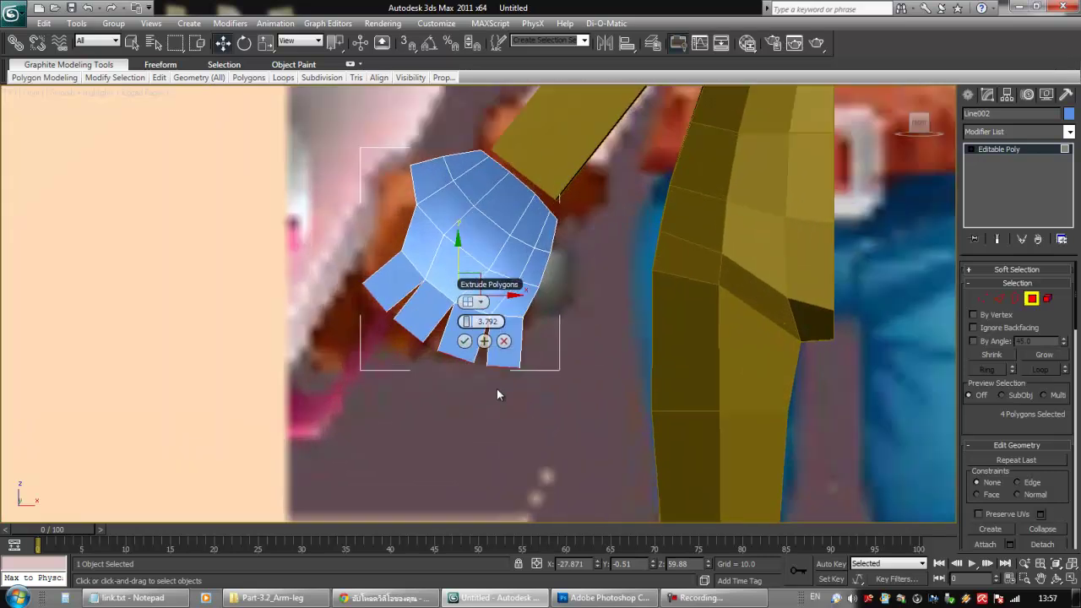
{"action": "left_click_drag", "start_coordinate": [463, 322], "coordinate": [456, 330]}
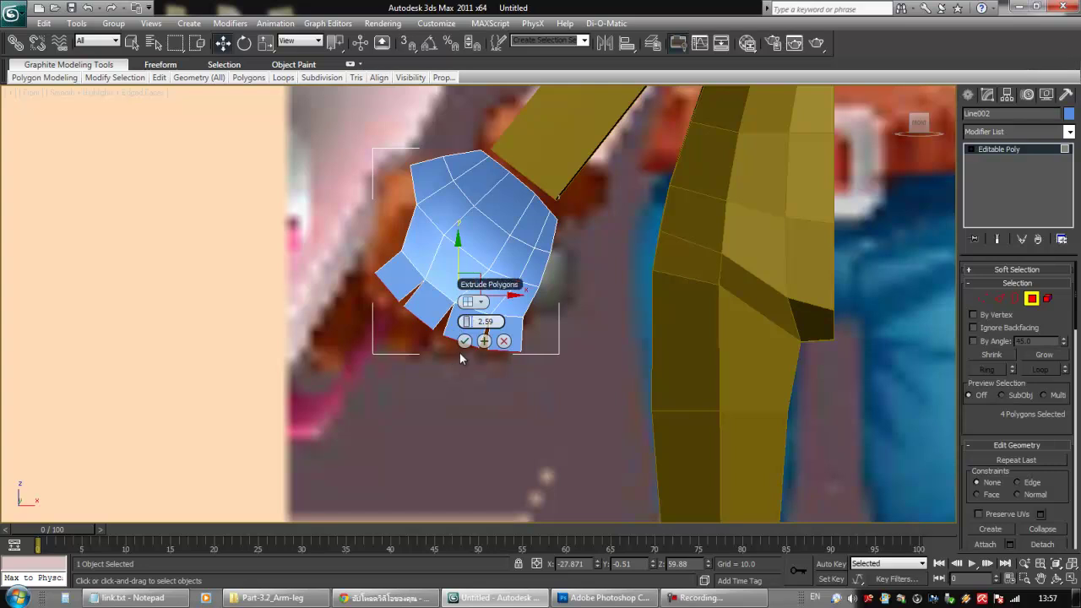
{"action": "scroll", "coordinate": [505, 371], "scroll_direction": "up", "scroll_amount": 2}
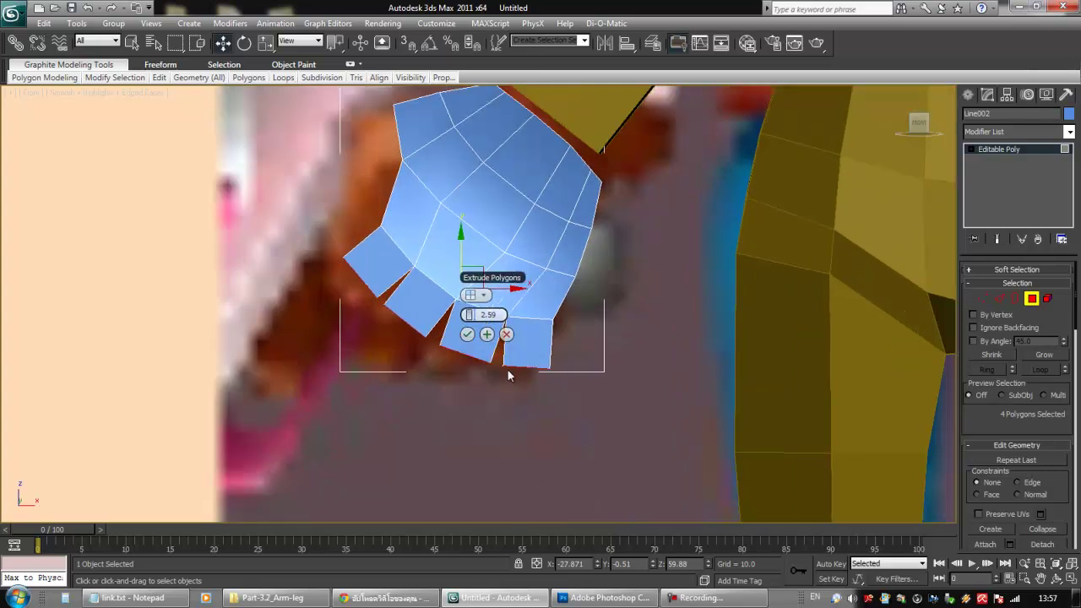
{"action": "left_click", "coordinate": [467, 335]}
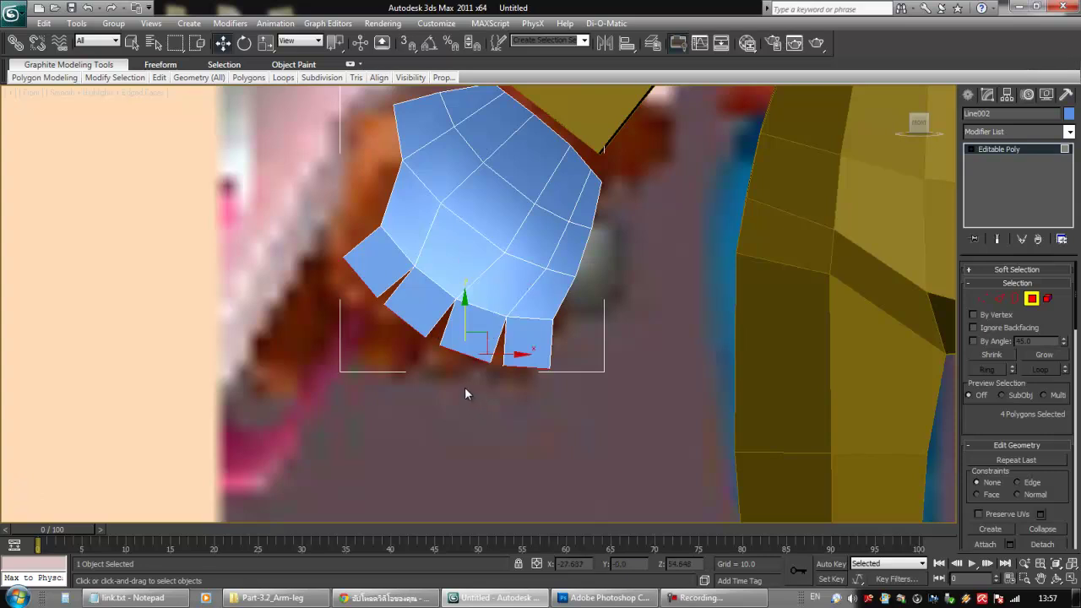
{"action": "middle_click_drag", "start_coordinate": [475, 373], "coordinate": [474, 362], "text": "alt"}
{"action": "right_click", "coordinate": [469, 358]}
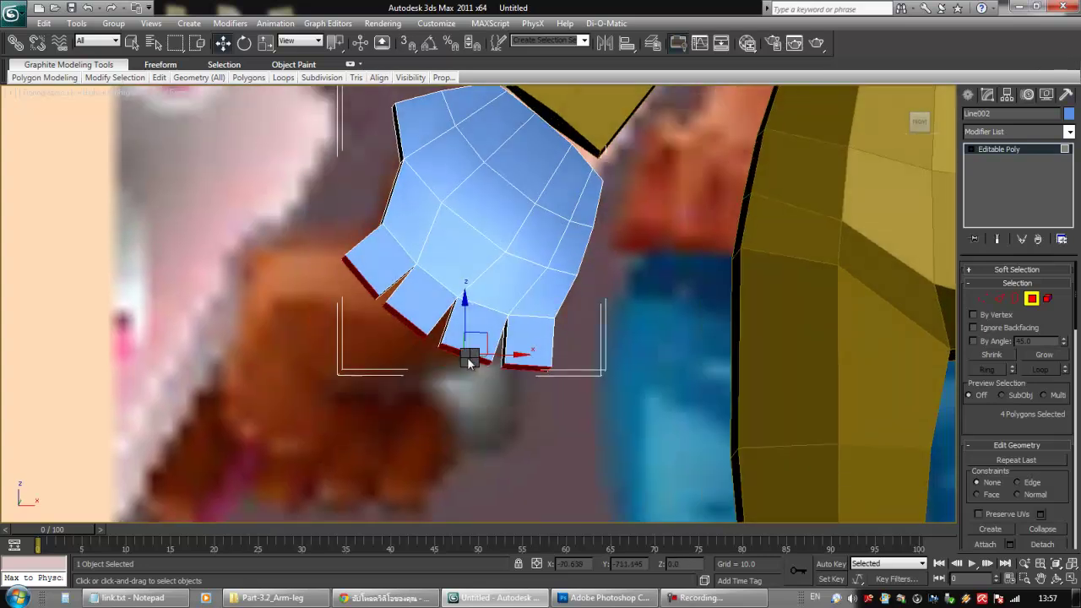
{"action": "right_click", "coordinate": [457, 353]}
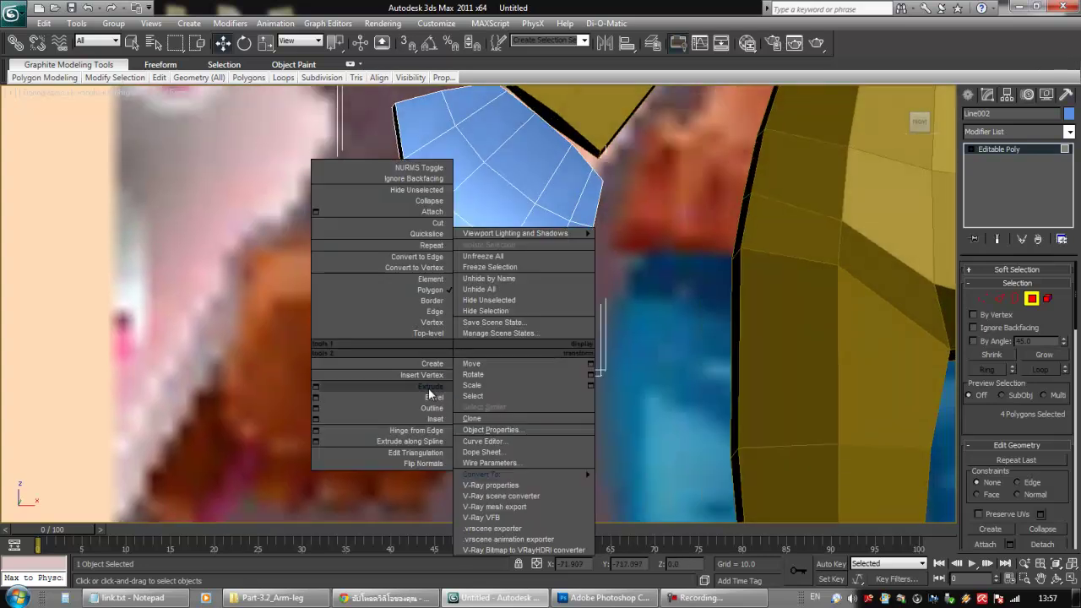
{"action": "left_click", "coordinate": [429, 388]}
{"action": "key", "text": "Delete"}
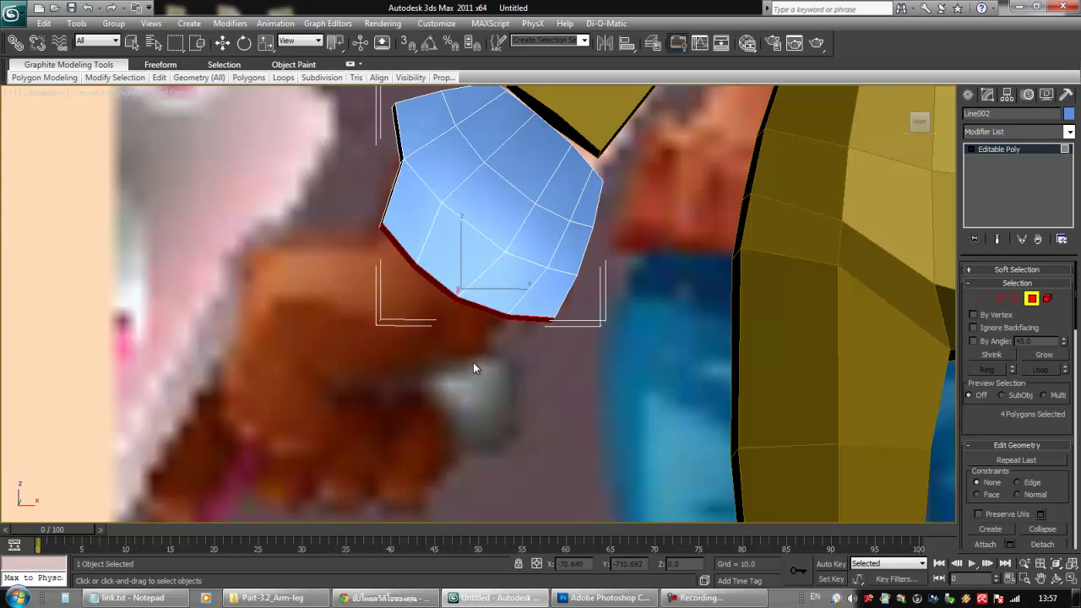
{"action": "left_click", "coordinate": [93, 7]}
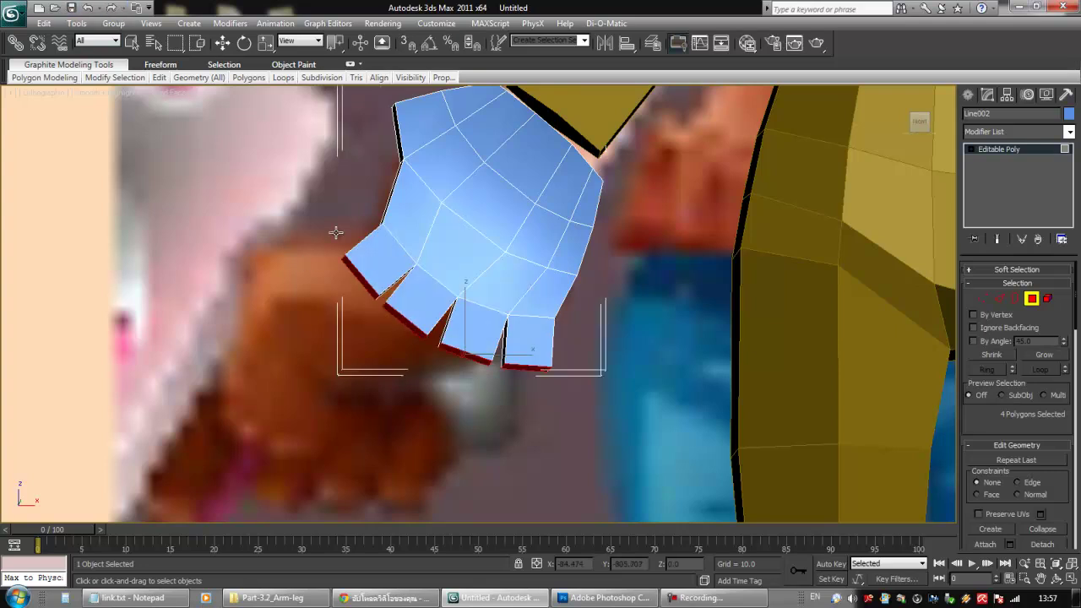
{"action": "key", "text": "w"}
- Extrude the four fingertip polygons by 2.759 to add the second finger segments
{"action": "right_click", "coordinate": [454, 356]}
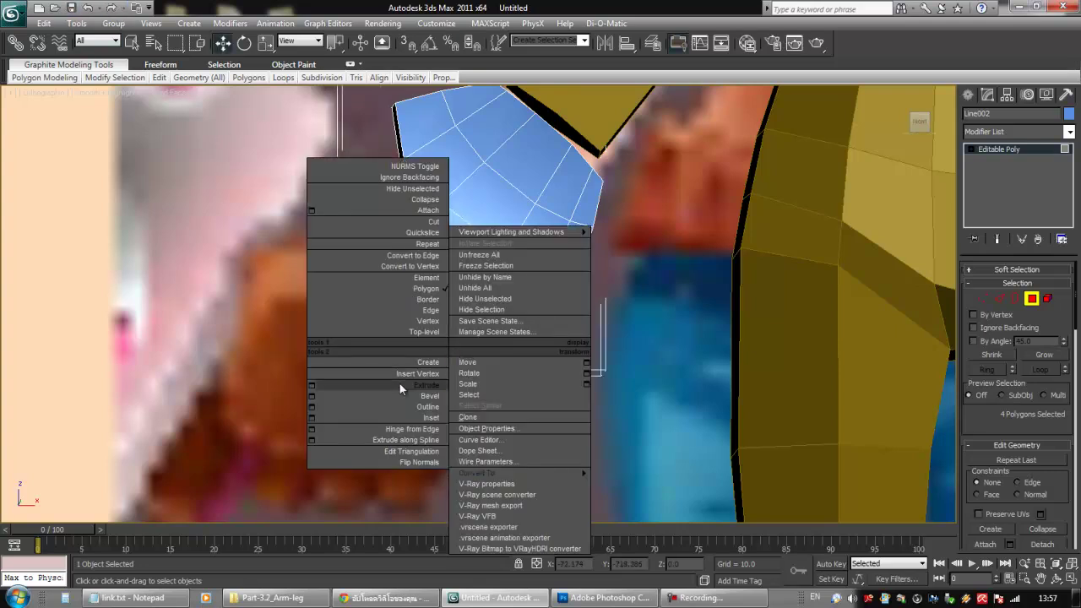
{"action": "left_click", "coordinate": [313, 387]}
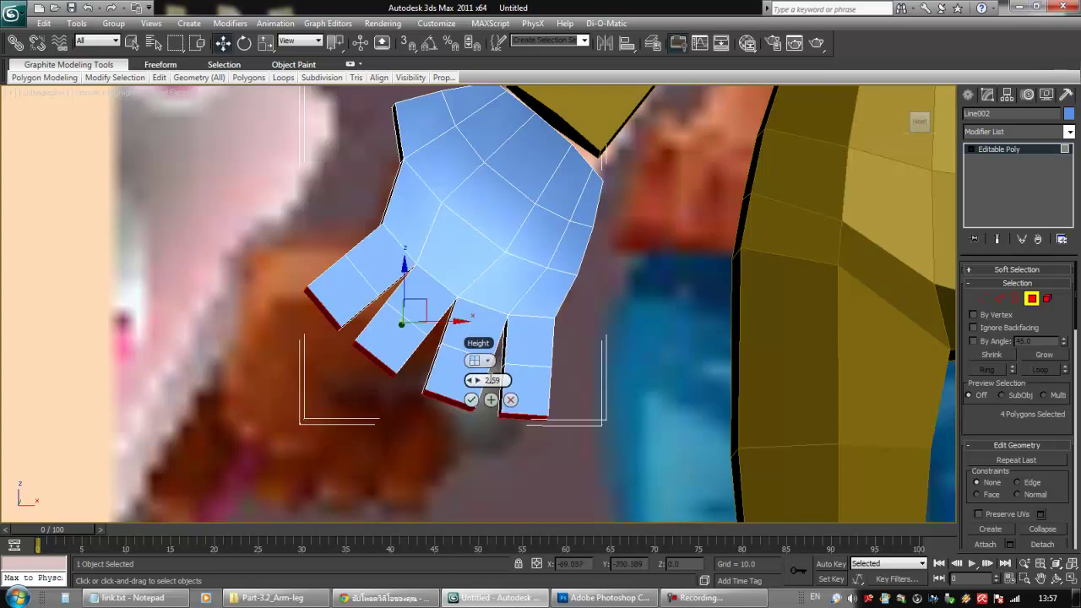
{"action": "left_click_drag", "start_coordinate": [478, 386], "coordinate": [479, 381]}
{"action": "middle_click_drag", "start_coordinate": [478, 383], "coordinate": [478, 409], "text": "alt"}
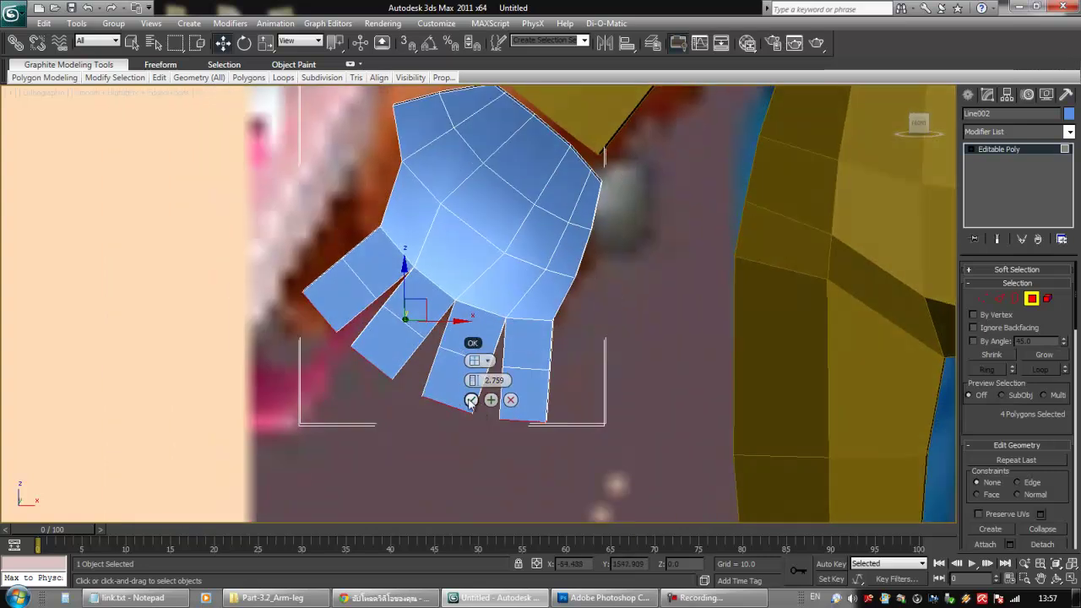
{"action": "left_click", "coordinate": [471, 401]}
- Extrude the four fingertip polygons once more freehand to form a third segment about as long as the others
{"action": "middle_click_drag", "start_coordinate": [471, 402], "coordinate": [433, 382], "text": "alt"}
{"action": "right_click", "coordinate": [378, 365]}
{"action": "left_click", "coordinate": [351, 403]}
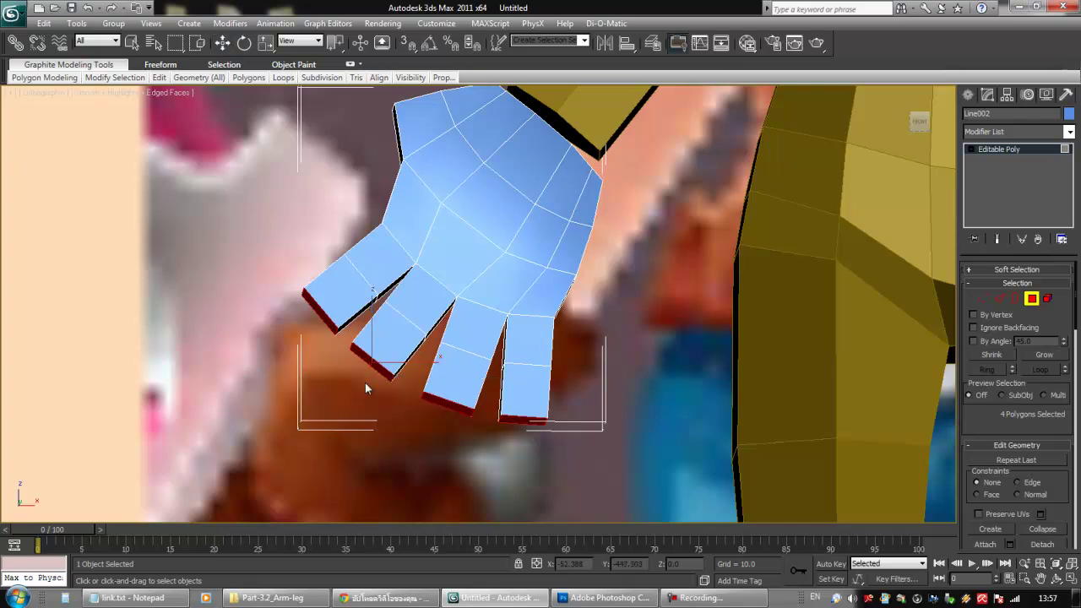
{"action": "left_click_drag", "start_coordinate": [377, 367], "coordinate": [390, 319]}
{"action": "middle_click_drag", "start_coordinate": [438, 353], "coordinate": [430, 371], "text": "alt"}
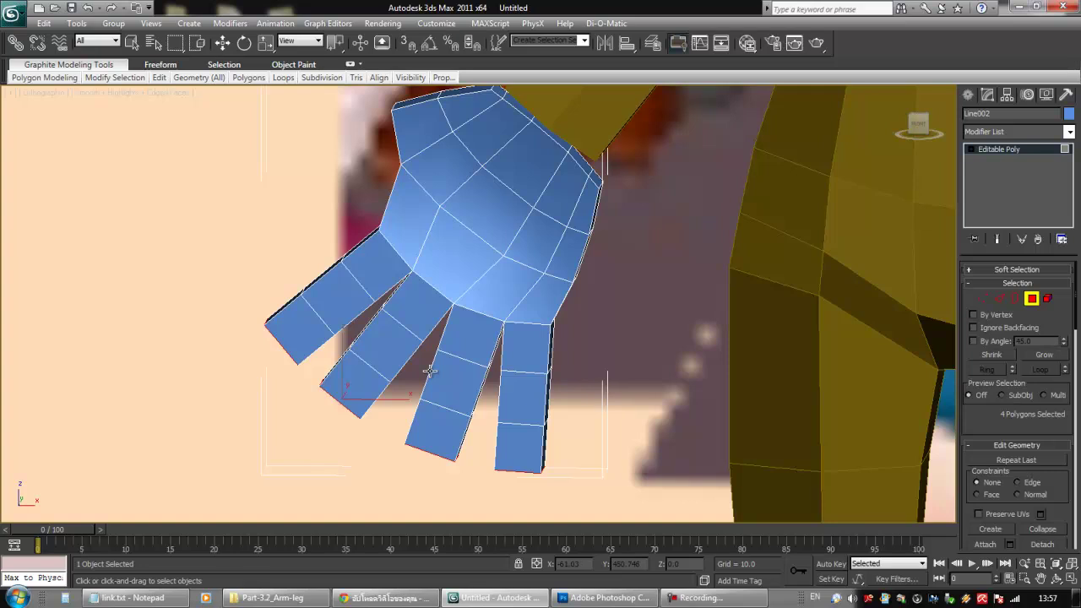
{"action": "scroll", "coordinate": [436, 376], "scroll_direction": "down", "scroll_amount": 5}
{"action": "scroll", "coordinate": [444, 371], "scroll_direction": "up", "scroll_amount": 6}
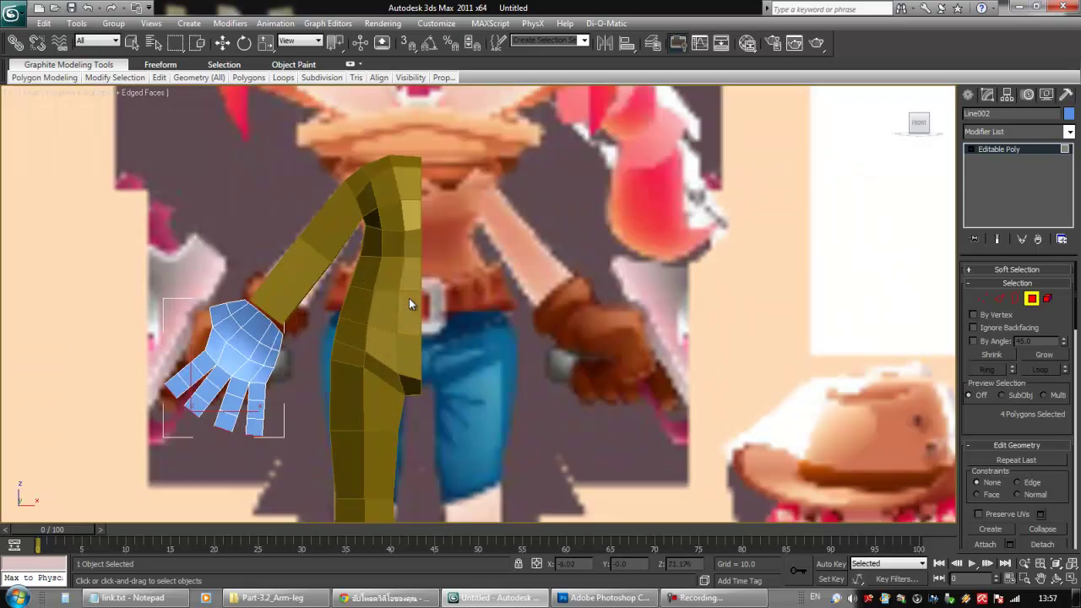
{"action": "scroll", "coordinate": [432, 338], "scroll_direction": "up", "scroll_amount": 3}
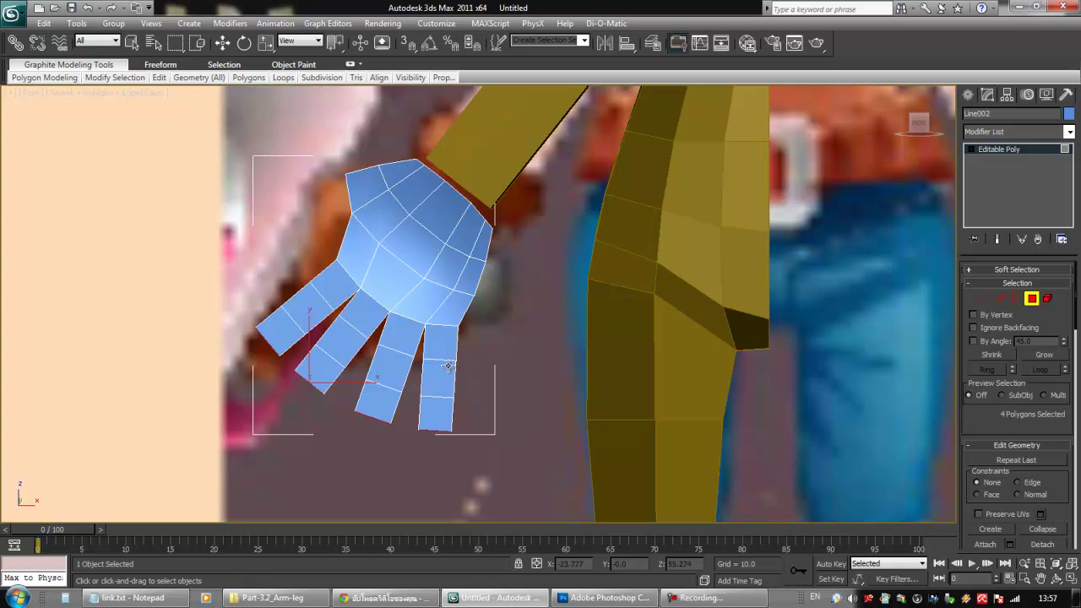
- Extrude the rim polygon on the palm's thumb side outward to form the first thumb segment
{"action": "middle_click_drag", "start_coordinate": [382, 317], "coordinate": [394, 264], "text": "alt"}
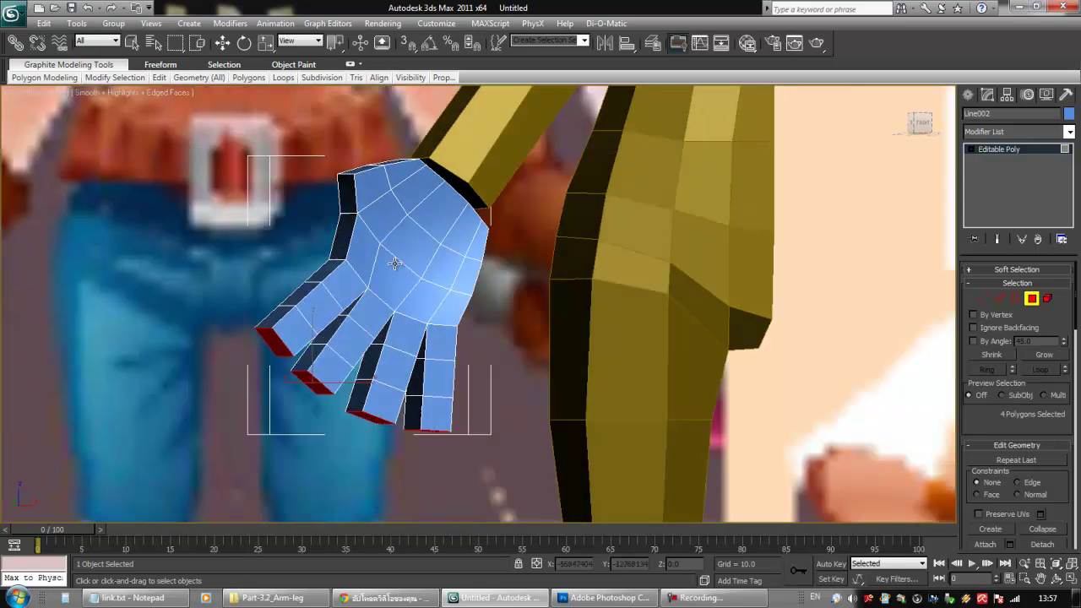
{"action": "left_click", "coordinate": [348, 200]}
{"action": "left_click_drag", "start_coordinate": [349, 200], "coordinate": [344, 157]}
{"action": "key", "text": "f"}
{"action": "middle_click_drag", "start_coordinate": [372, 245], "coordinate": [407, 453]}
{"action": "scroll", "coordinate": [407, 354], "scroll_direction": "up", "scroll_amount": 5}
{"action": "middle_click_drag", "start_coordinate": [198, 283], "coordinate": [328, 262]}
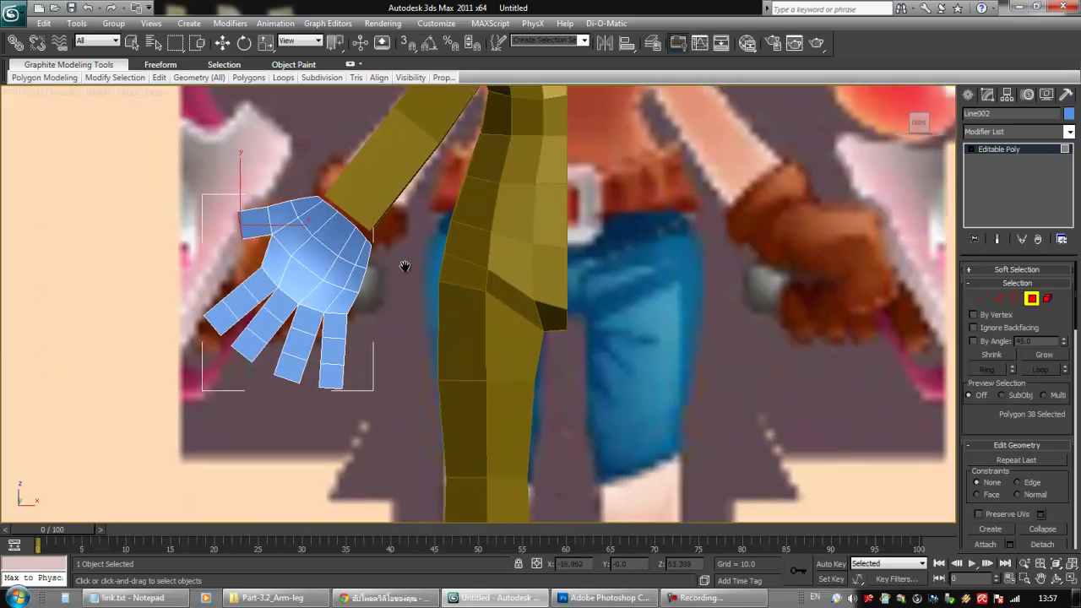
{"action": "middle_click_drag", "start_coordinate": [405, 266], "coordinate": [444, 272]}
{"action": "middle_click_drag", "start_coordinate": [355, 266], "coordinate": [390, 269]}
- Extrude the thumb's end polygon again to add a second thumb segment
{"action": "key", "text": "w"}
{"action": "middle_click_drag", "start_coordinate": [307, 244], "coordinate": [309, 234], "text": "alt"}
{"action": "right_click", "coordinate": [308, 229]}
{"action": "left_click", "coordinate": [290, 265]}
{"action": "left_click_drag", "start_coordinate": [313, 239], "coordinate": [309, 211]}
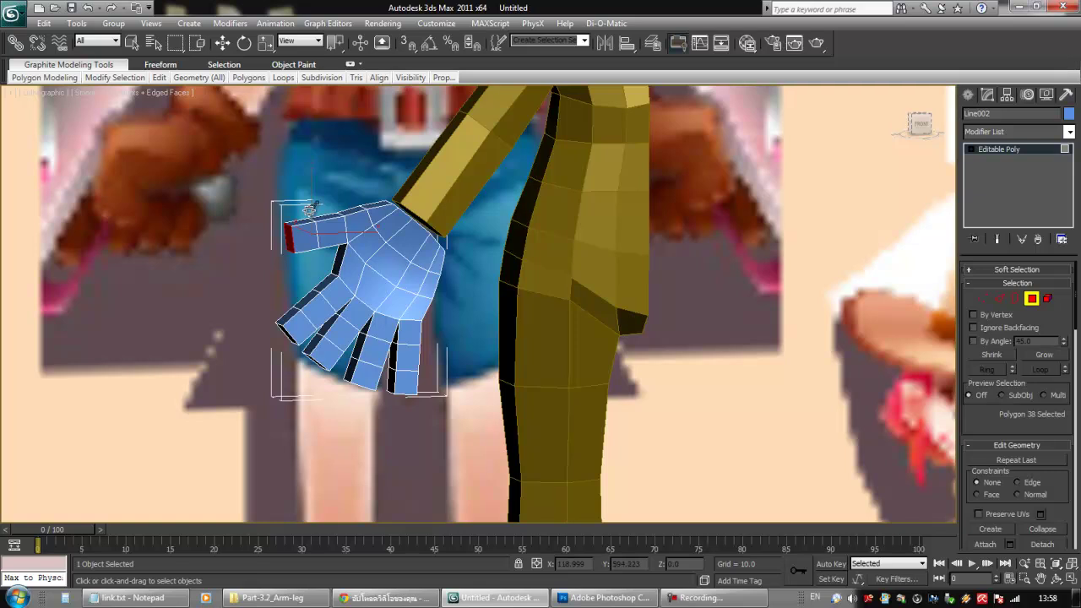
{"action": "middle_click_drag", "start_coordinate": [326, 258], "coordinate": [333, 279], "text": "alt"}
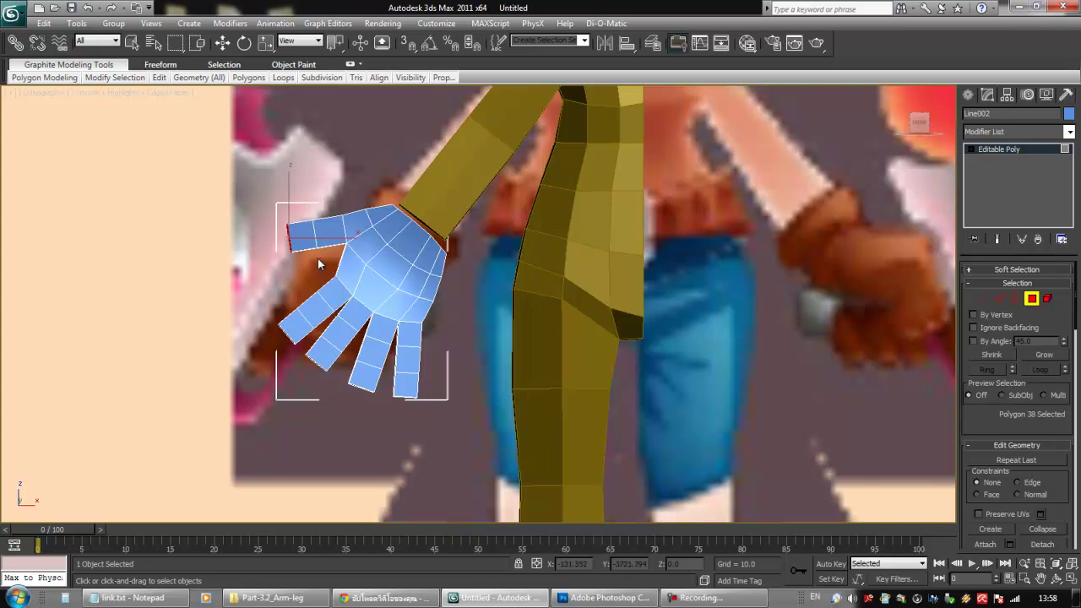
{"action": "scroll", "coordinate": [317, 258], "scroll_direction": "up", "scroll_amount": 3}
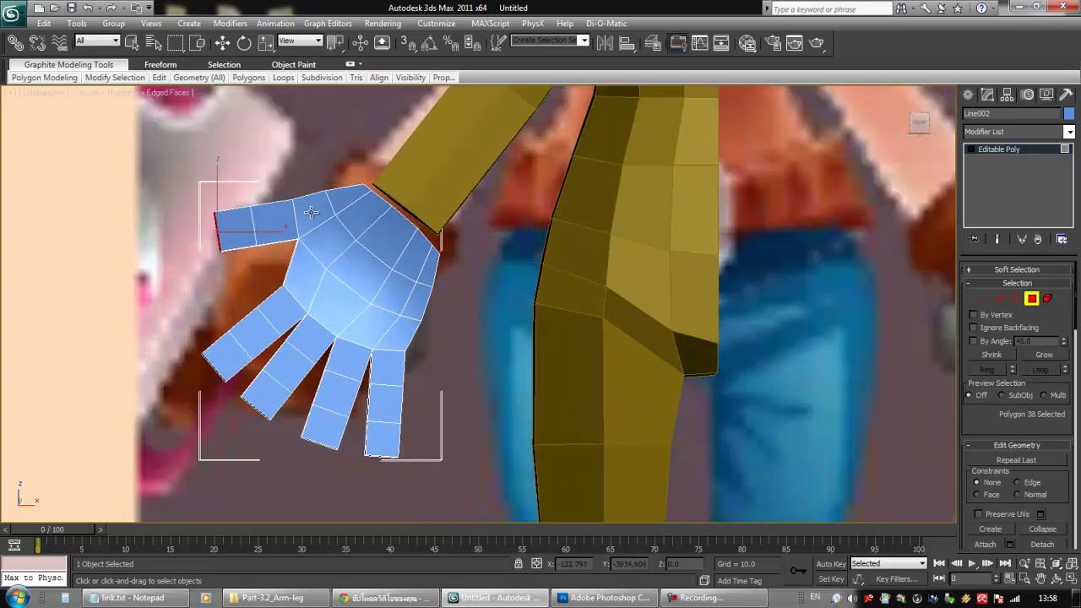
- In vertex-level editing, move the two vertices at the lower base of the thumb slightly to reshape the joint
{"action": "left_click", "coordinate": [984, 298]}
{"action": "key", "text": "w"}
{"action": "left_click_drag", "start_coordinate": [313, 223], "coordinate": [344, 250]}
{"action": "left_click_drag", "start_coordinate": [356, 289], "coordinate": [377, 281]}
- In the Front view, move the two vertices on the outer side of the index finger's first joint slightly
{"action": "key", "text": "f"}
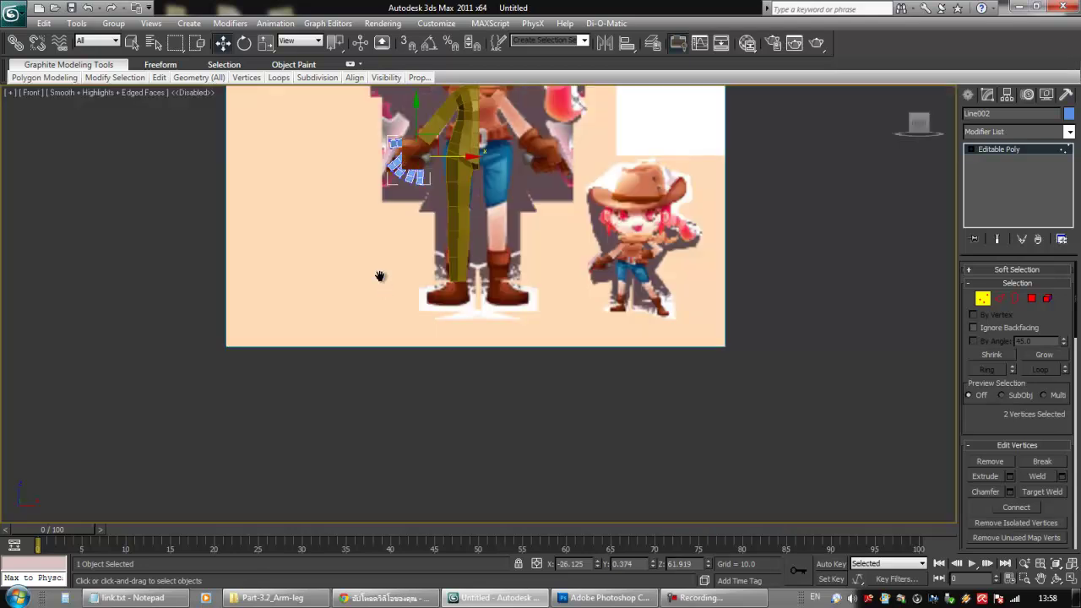
{"action": "middle_click_drag", "start_coordinate": [379, 275], "coordinate": [330, 417]}
{"action": "scroll", "coordinate": [400, 335], "scroll_direction": "up", "scroll_amount": 6}
{"action": "middle_click_drag", "start_coordinate": [299, 295], "coordinate": [671, 333]}
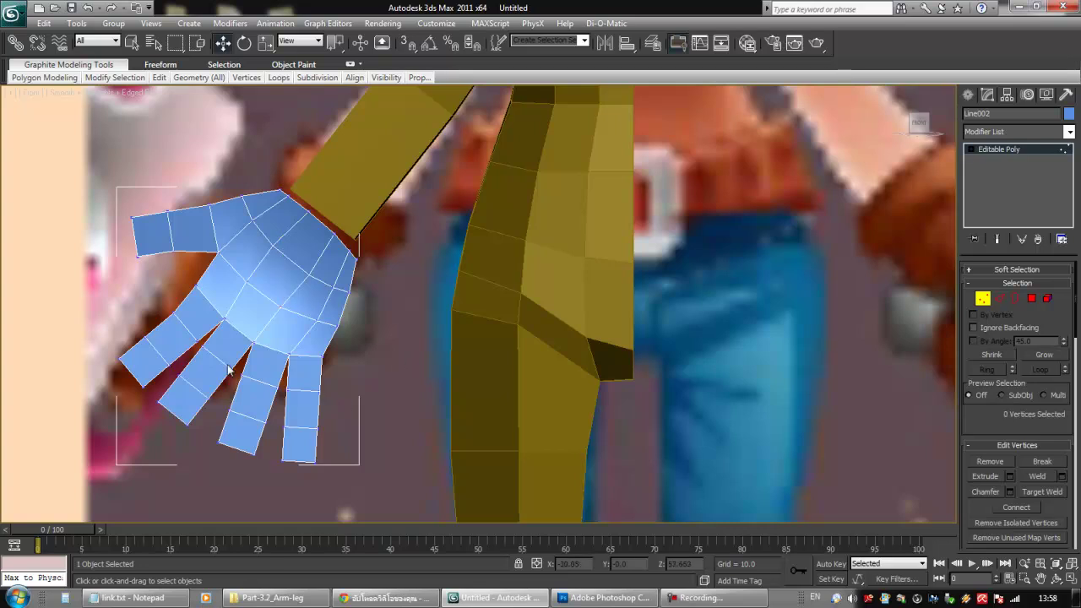
{"action": "left_click_drag", "start_coordinate": [175, 311], "coordinate": [184, 319]}
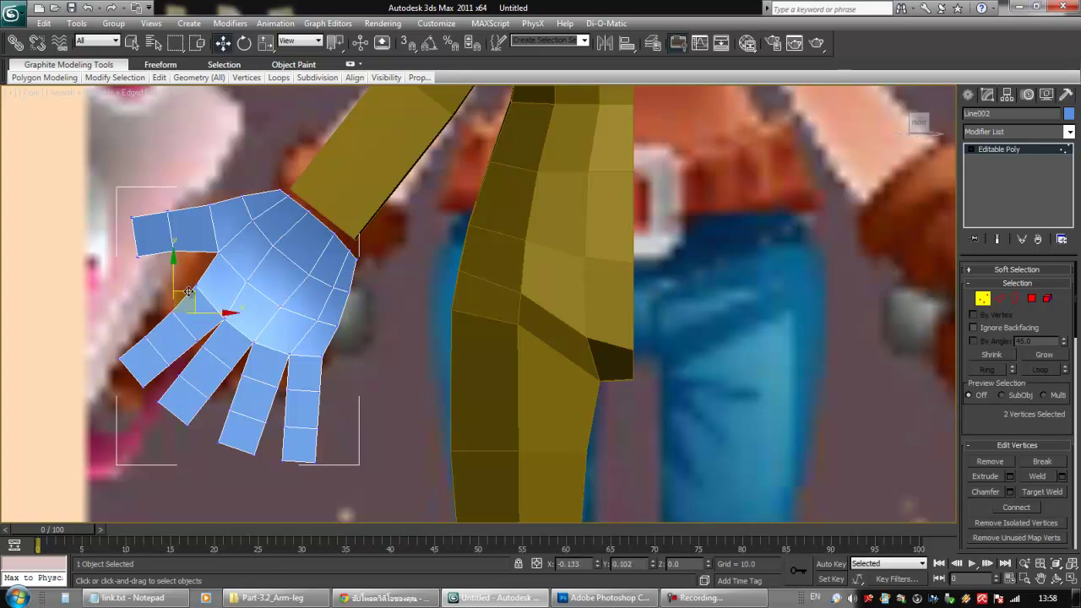
{"action": "left_click", "coordinate": [158, 390]}
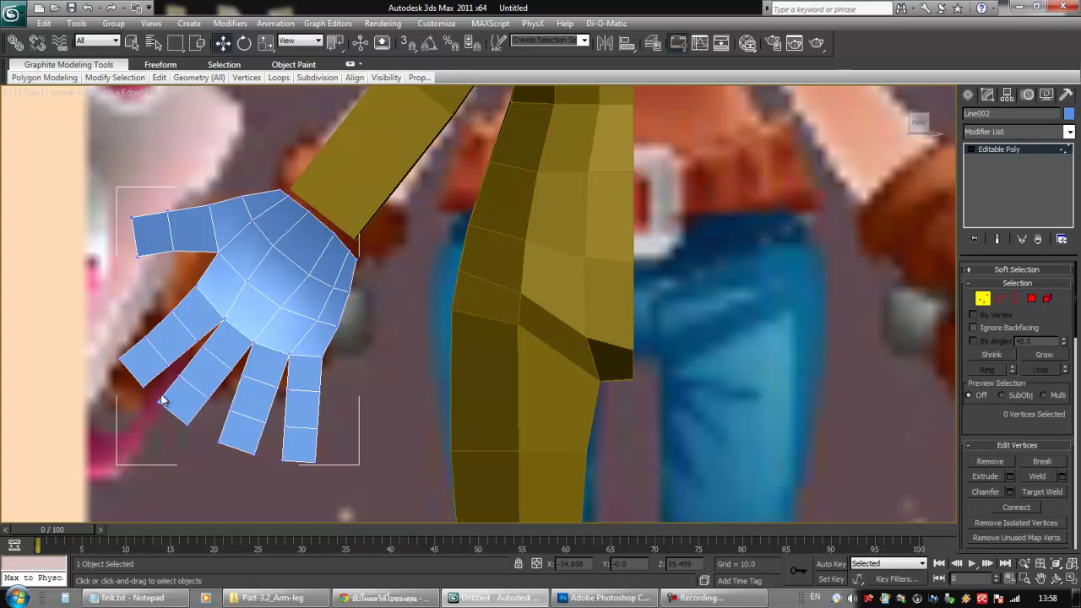
- Move the vertices around the middle finger's tip and lower joints slightly toward the fingertip to adjust its segment lengths
{"action": "left_click_drag", "start_coordinate": [210, 441], "coordinate": [210, 439]}
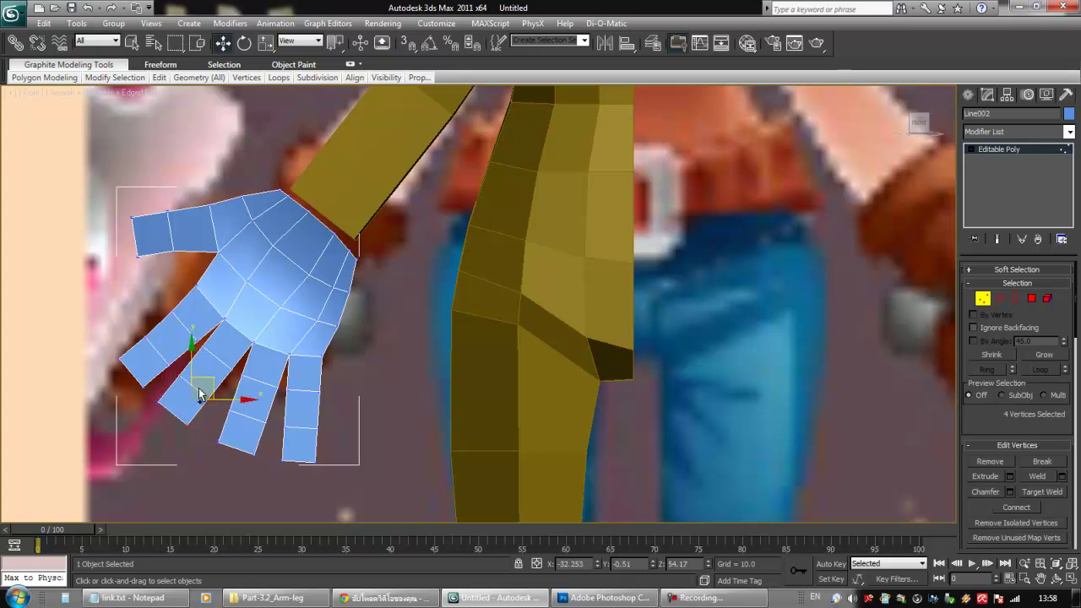
{"action": "left_click_drag", "start_coordinate": [198, 381], "coordinate": [206, 388]}
{"action": "left_click_drag", "start_coordinate": [211, 348], "coordinate": [230, 372]}
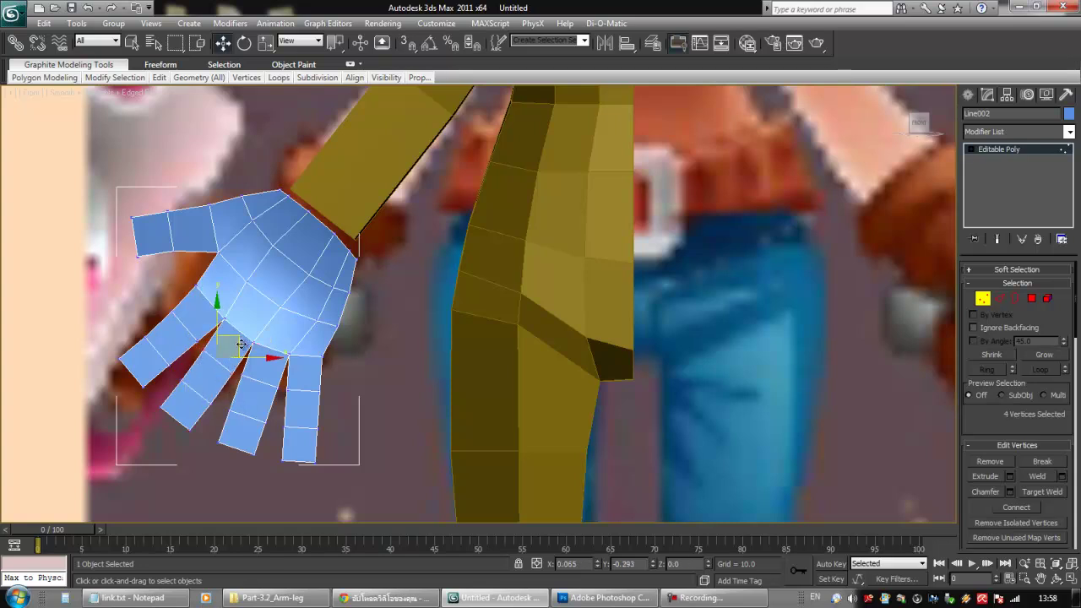
- Shorten the little finger by moving its tip and upper joint vertices slightly back toward the palm
{"action": "left_click", "coordinate": [301, 432]}
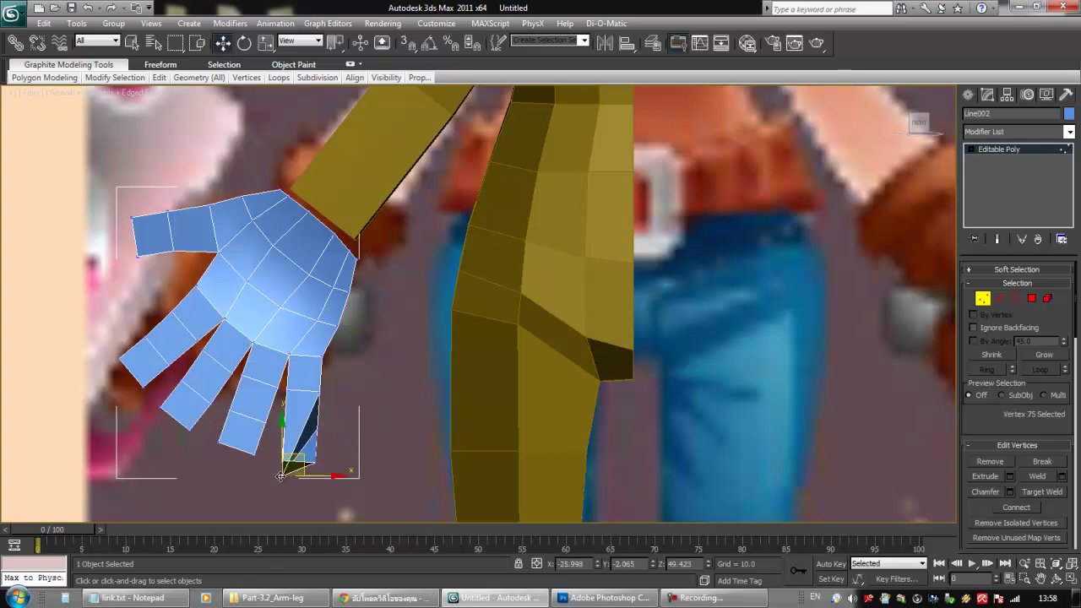
{"action": "left_click_drag", "start_coordinate": [301, 474], "coordinate": [298, 420]}
{"action": "left_click_drag", "start_coordinate": [265, 461], "coordinate": [265, 461]}
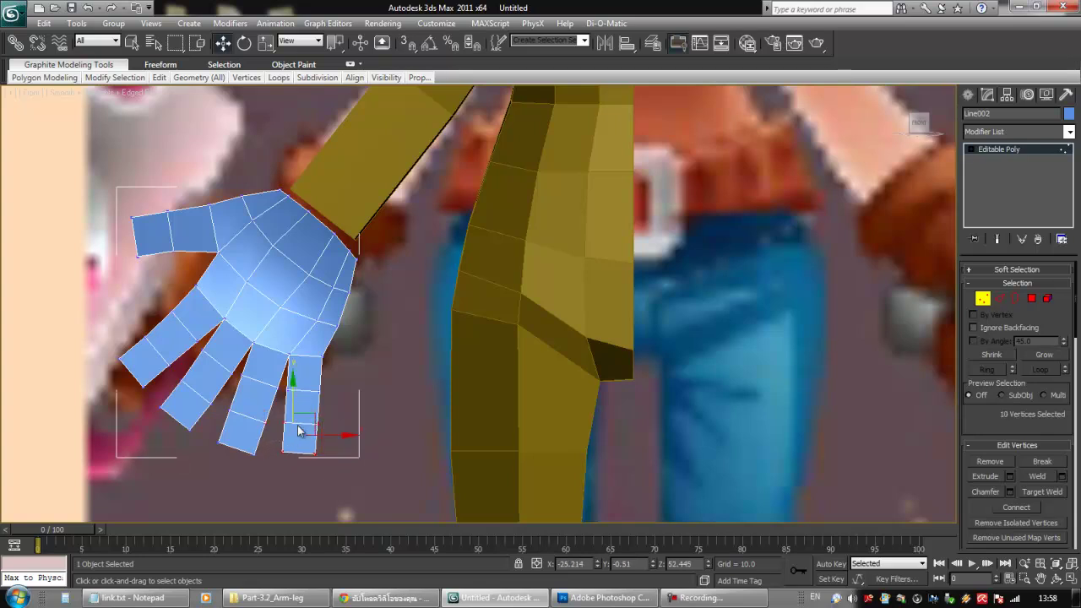
{"action": "left_click_drag", "start_coordinate": [311, 418], "coordinate": [313, 414]}
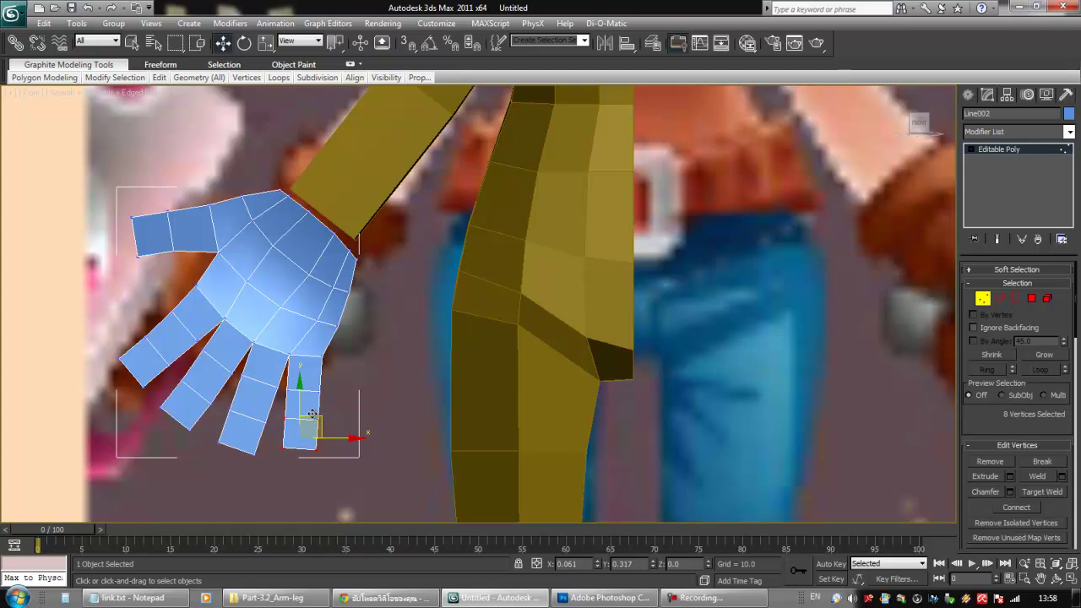
{"action": "left_click", "coordinate": [343, 384]}
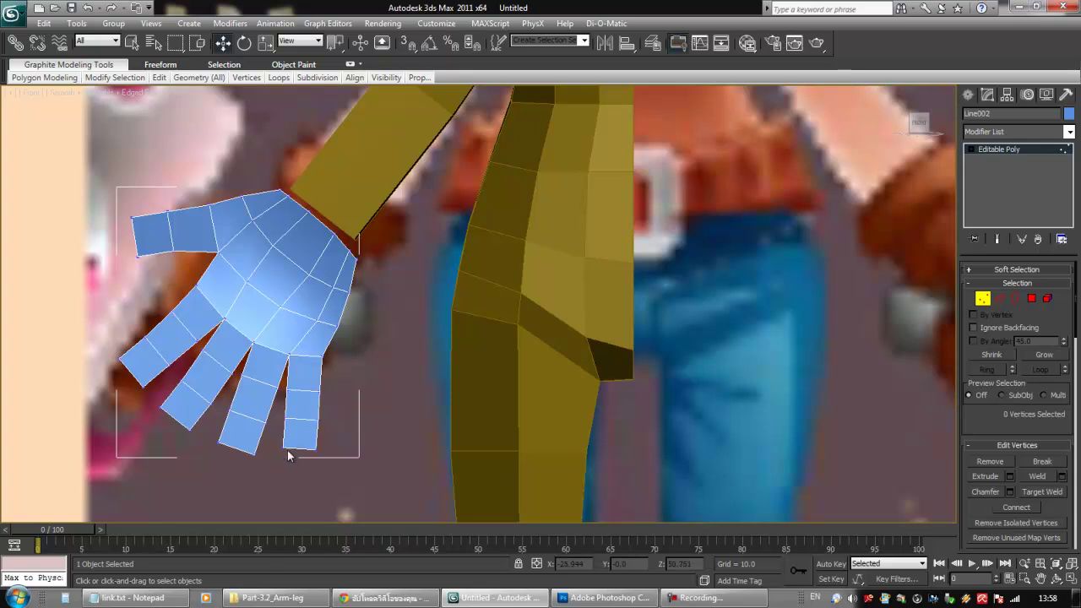
{"action": "left_click_drag", "start_coordinate": [282, 468], "coordinate": [351, 352]}
{"action": "left_click", "coordinate": [334, 365]}
{"action": "left_click", "coordinate": [426, 319]}
- Select the end polygons of the four fingers and the thumb, and scale them down slightly
{"action": "middle_click_drag", "start_coordinate": [295, 373], "coordinate": [408, 328], "text": "alt"}
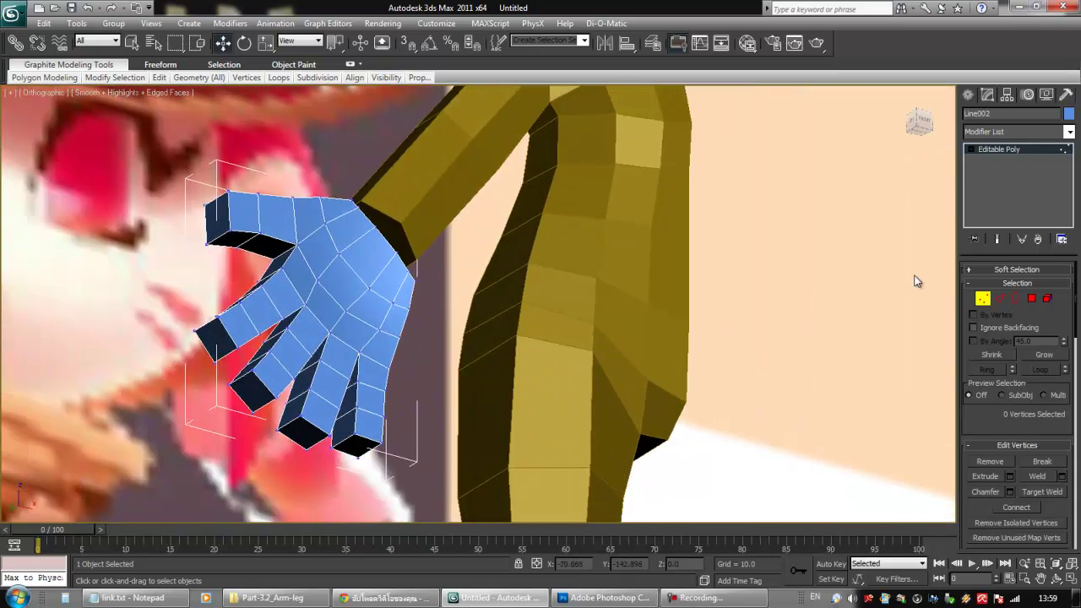
{"action": "left_click", "coordinate": [1031, 299]}
{"action": "left_click", "coordinate": [207, 338], "text": "ctrl"}
{"action": "left_click", "coordinate": [240, 385], "text": "ctrl"}
{"action": "left_click", "coordinate": [298, 432], "text": "ctrl"}
{"action": "middle_click_drag", "start_coordinate": [374, 411], "coordinate": [401, 381]}
{"action": "key", "text": "r"}
{"action": "scroll", "coordinate": [403, 380], "scroll_direction": "up", "scroll_amount": 2}
{"action": "left_click_drag", "start_coordinate": [374, 451], "coordinate": [370, 457]}
{"action": "middle_click_drag", "start_coordinate": [370, 458], "coordinate": [470, 394], "text": "alt"}
{"action": "key", "text": "w"}
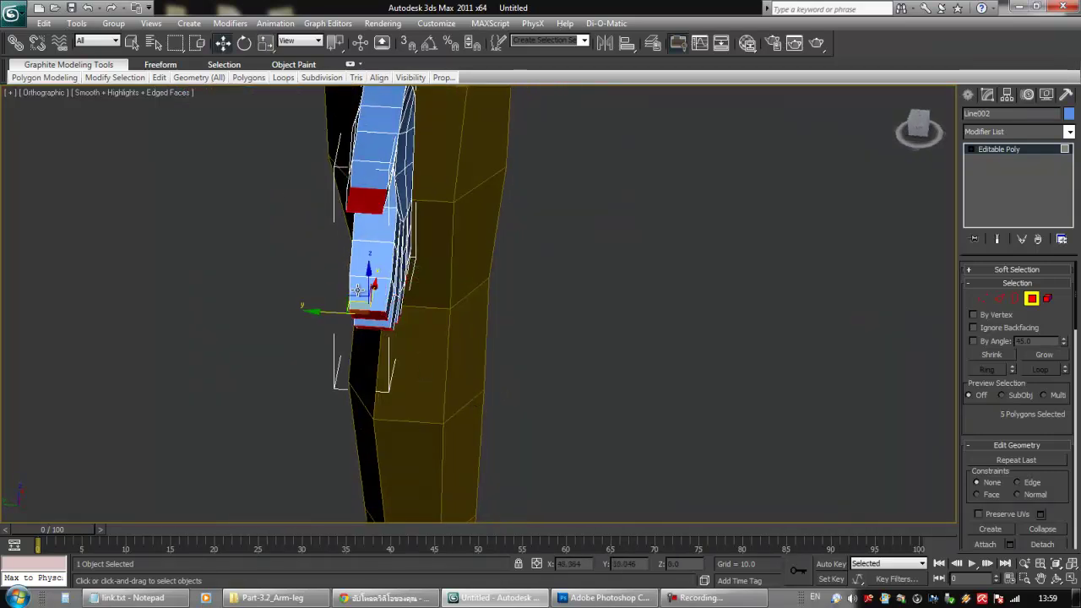
- Shift the five selected end polygons slightly along the Y axis to align them with the finger thickness
{"action": "scroll", "coordinate": [381, 345], "scroll_direction": "up", "scroll_amount": 3}
{"action": "middle_click_drag", "start_coordinate": [381, 345], "coordinate": [407, 399]}
{"action": "left_click_drag", "start_coordinate": [354, 369], "coordinate": [349, 369]}
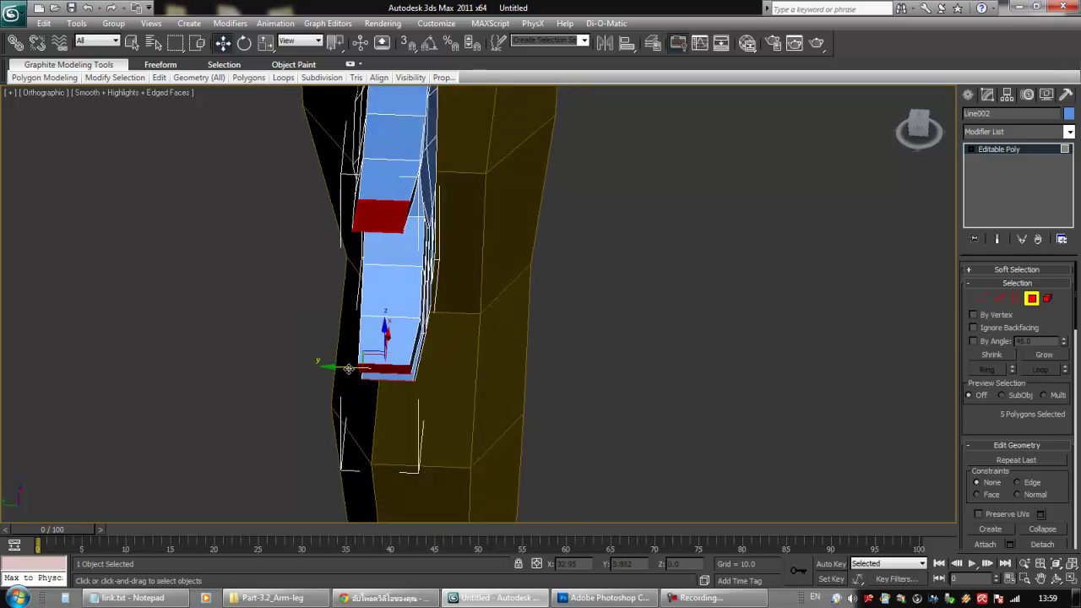
{"action": "middle_click_drag", "start_coordinate": [409, 387], "coordinate": [404, 355], "text": "alt"}
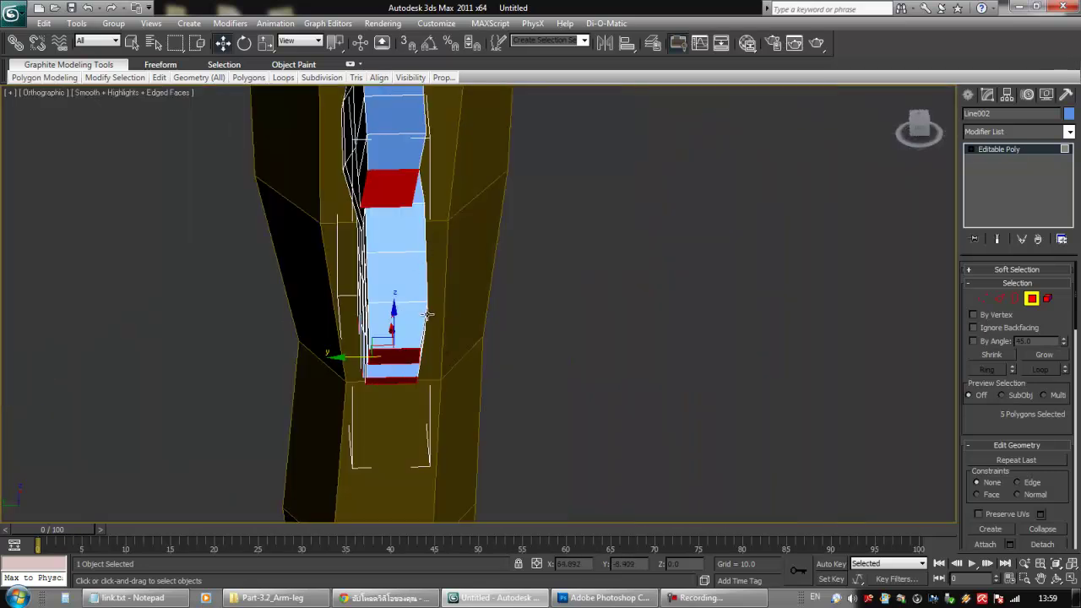
{"action": "middle_click_drag", "start_coordinate": [408, 356], "coordinate": [410, 329], "text": "alt"}
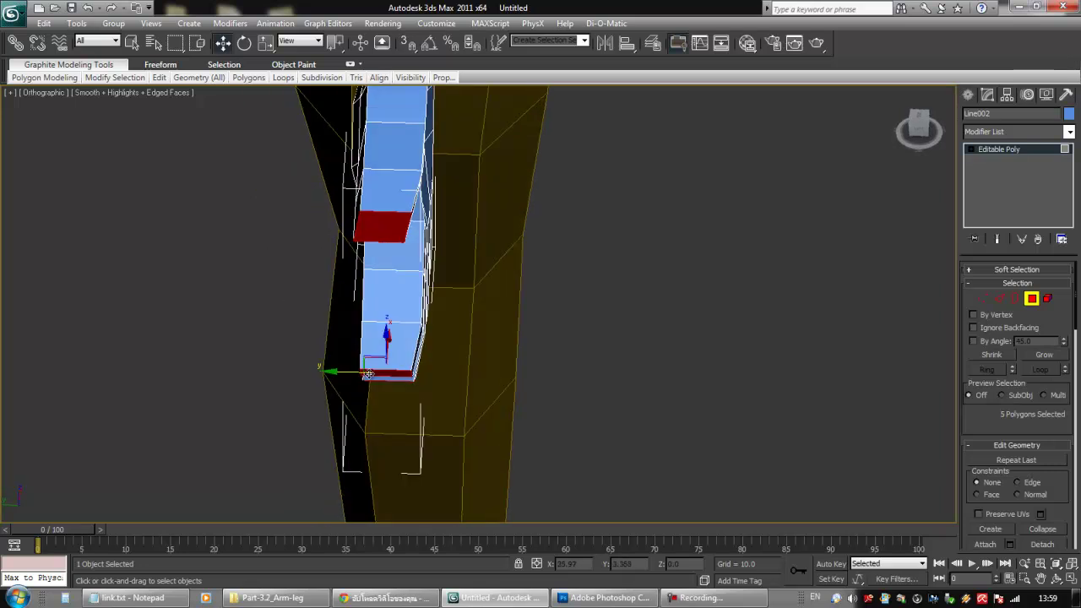
{"action": "middle_click_drag", "start_coordinate": [364, 394], "coordinate": [451, 316], "text": "alt"}
- Extrude the five end polygons a short distance and scale them down to form tapered fingertips
{"action": "right_click", "coordinate": [450, 314]}
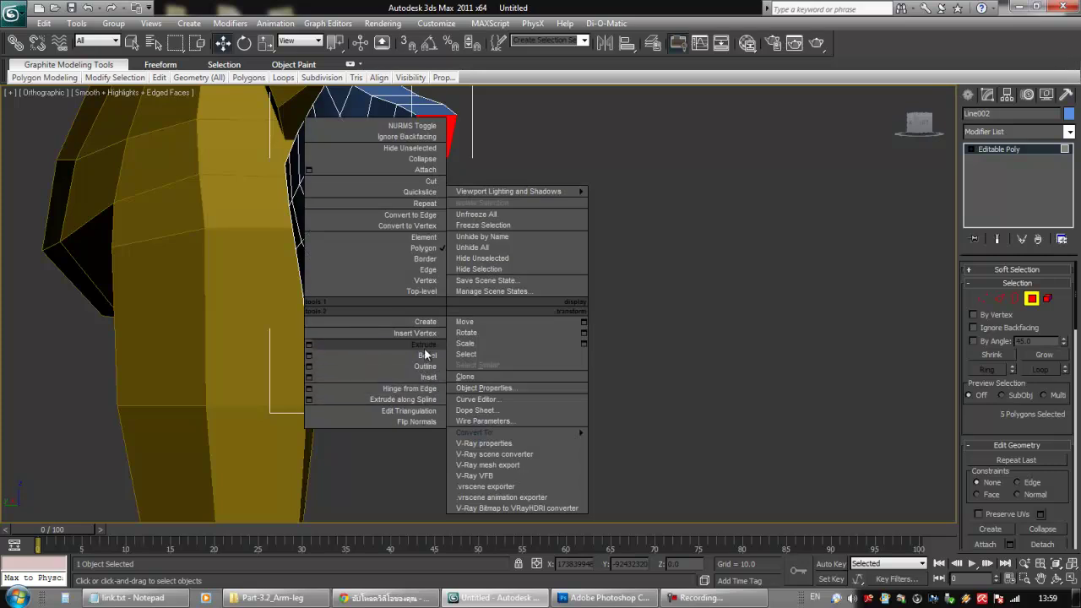
{"action": "left_click", "coordinate": [424, 344]}
{"action": "left_click_drag", "start_coordinate": [434, 313], "coordinate": [439, 326]}
{"action": "key", "text": "r"}
{"action": "middle_click_drag", "start_coordinate": [439, 337], "coordinate": [424, 413], "text": "alt"}
{"action": "key", "text": "w"}
{"action": "middle_click_drag", "start_coordinate": [406, 340], "coordinate": [403, 283], "text": "alt"}
{"action": "key", "text": "f"}
{"action": "scroll", "coordinate": [366, 265], "scroll_direction": "up", "scroll_amount": 4}
{"action": "scroll", "coordinate": [362, 246], "scroll_direction": "down", "scroll_amount": 2}
{"action": "middle_click_drag", "start_coordinate": [323, 250], "coordinate": [333, 221]}
{"action": "middle_click_drag", "start_coordinate": [336, 265], "coordinate": [392, 243], "text": "alt"}
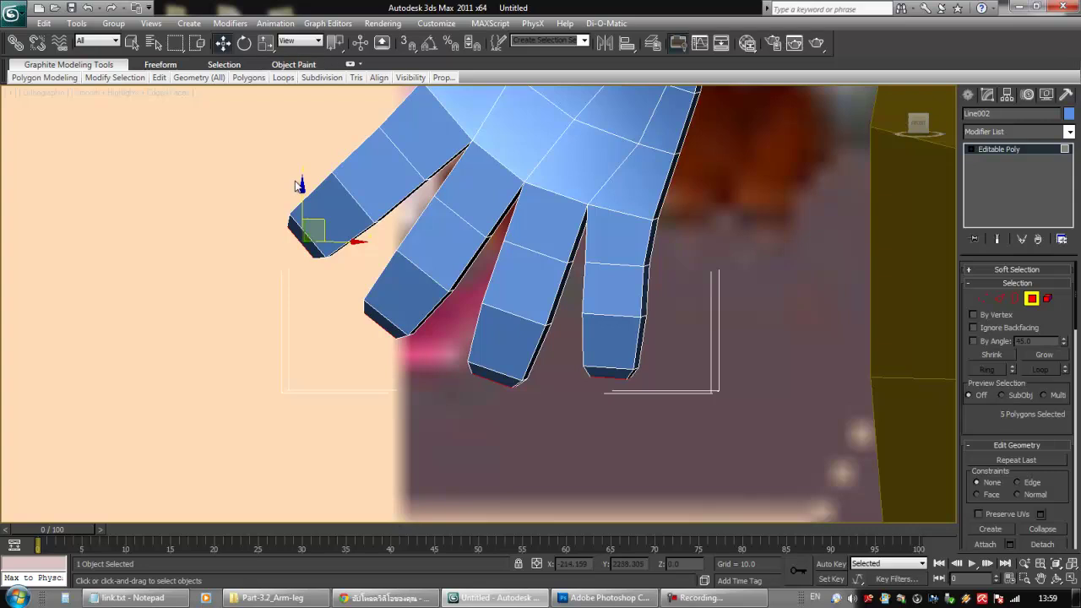
- Switch the reference coordinate system to Local and nudge the five tapered end polygons along their local axes
{"action": "left_click", "coordinate": [300, 40]}
{"action": "left_click", "coordinate": [296, 87]}
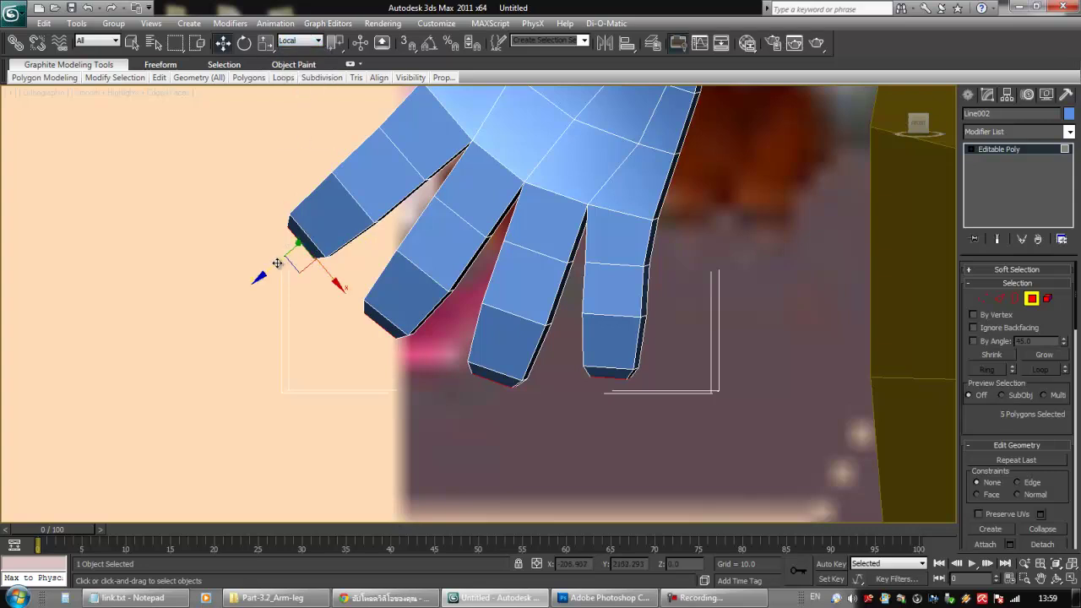
{"action": "mouse_move", "coordinate": [274, 264]}
{"action": "left_mouse_down"}
{"action": "mouse_move", "coordinate": [205, 306]}
{"action": "mouse_move", "coordinate": [254, 260]}
{"action": "left_mouse_up"}
{"action": "middle_click_drag", "start_coordinate": [253, 261], "coordinate": [429, 325], "text": "alt"}
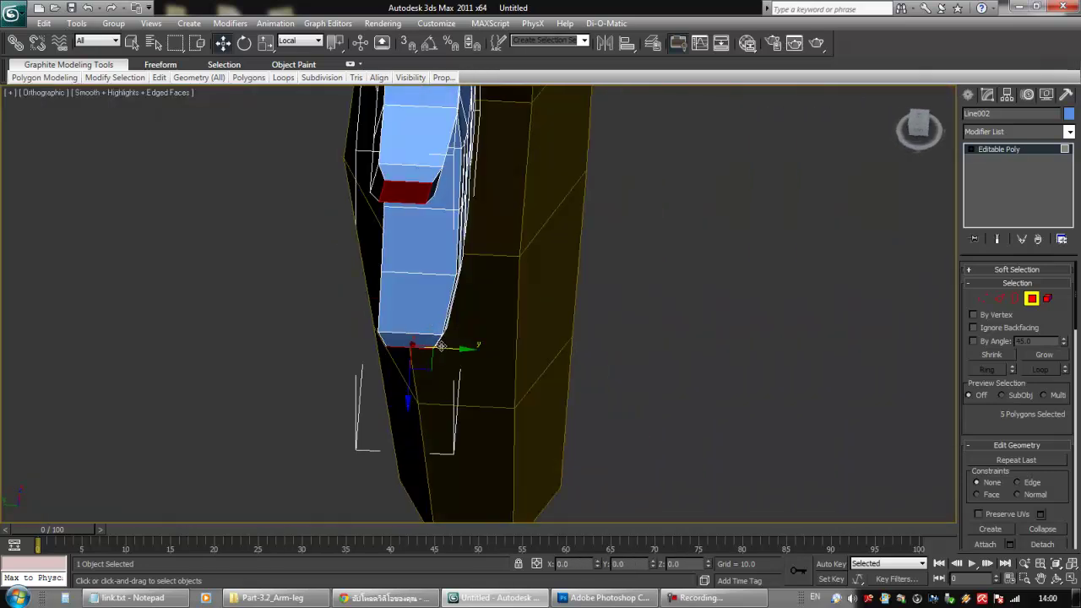
{"action": "mouse_move", "coordinate": [439, 348]}
{"action": "left_mouse_down"}
{"action": "mouse_move", "coordinate": [415, 353]}
{"action": "mouse_move", "coordinate": [450, 356]}
{"action": "left_mouse_up"}
{"action": "middle_click_drag", "start_coordinate": [461, 262], "coordinate": [498, 245], "text": "alt"}
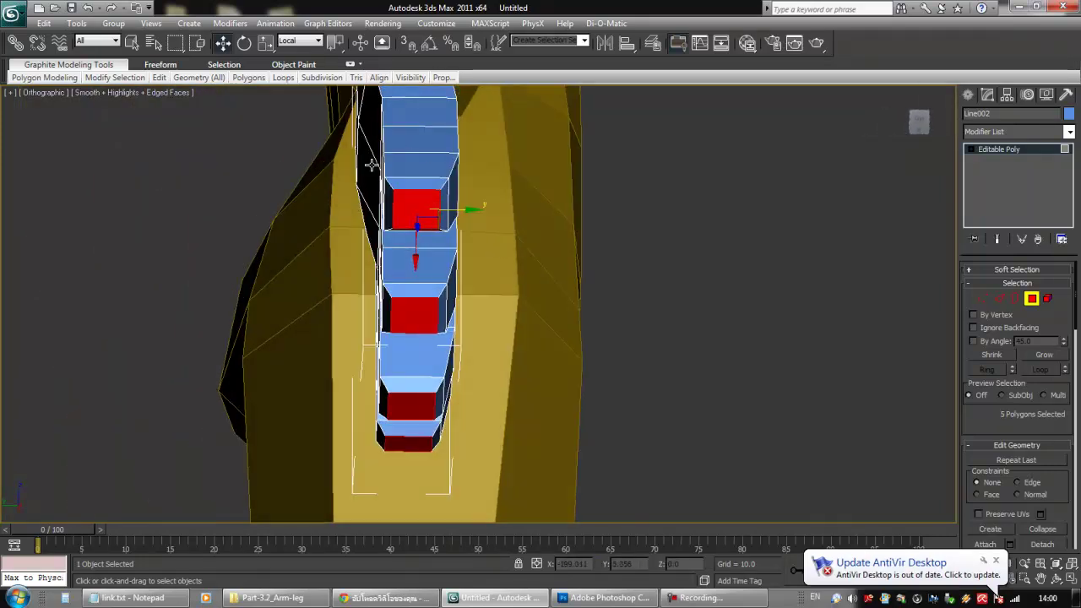
- Return the reference coordinate system to View, nudge the five end polygons slightly along Y, and deselect them
{"action": "left_click", "coordinate": [300, 40]}
{"action": "left_click", "coordinate": [295, 51]}
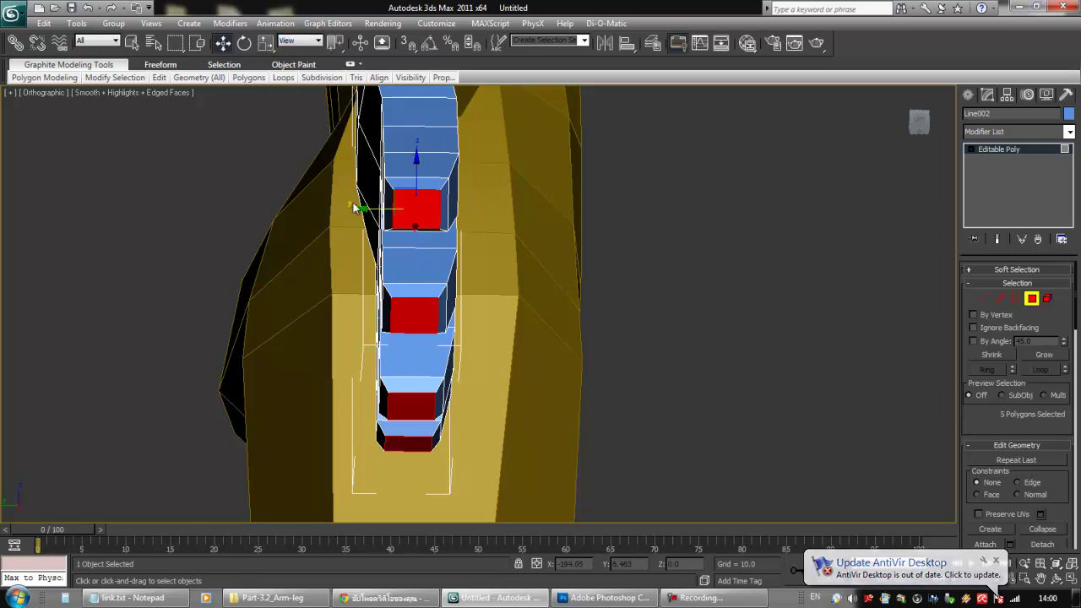
{"action": "left_click_drag", "start_coordinate": [361, 206], "coordinate": [361, 209]}
{"action": "middle_click_drag", "start_coordinate": [361, 206], "coordinate": [364, 360], "text": "alt"}
{"action": "left_click_drag", "start_coordinate": [372, 341], "coordinate": [372, 342]}
{"action": "middle_click_drag", "start_coordinate": [441, 309], "coordinate": [485, 244], "text": "alt"}
{"action": "scroll", "coordinate": [485, 244], "scroll_direction": "down", "scroll_amount": 5}
{"action": "middle_click_drag", "start_coordinate": [541, 284], "coordinate": [542, 322], "text": "alt"}
{"action": "scroll", "coordinate": [542, 324], "scroll_direction": "up", "scroll_amount": 2}
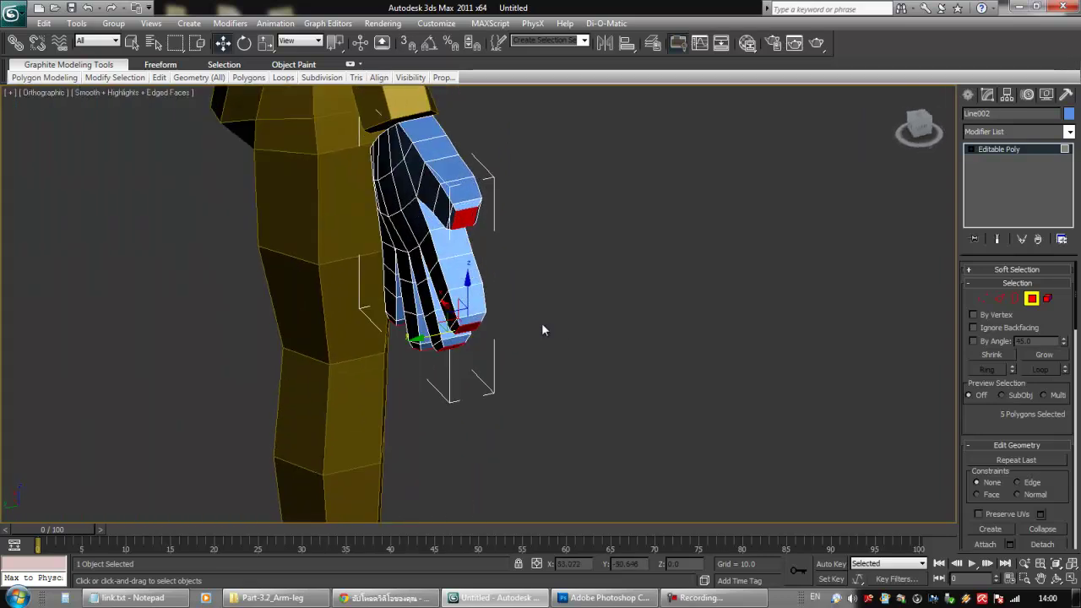
{"action": "scroll", "coordinate": [577, 255], "scroll_direction": "up", "scroll_amount": 2}
{"action": "left_click", "coordinate": [746, 252]}
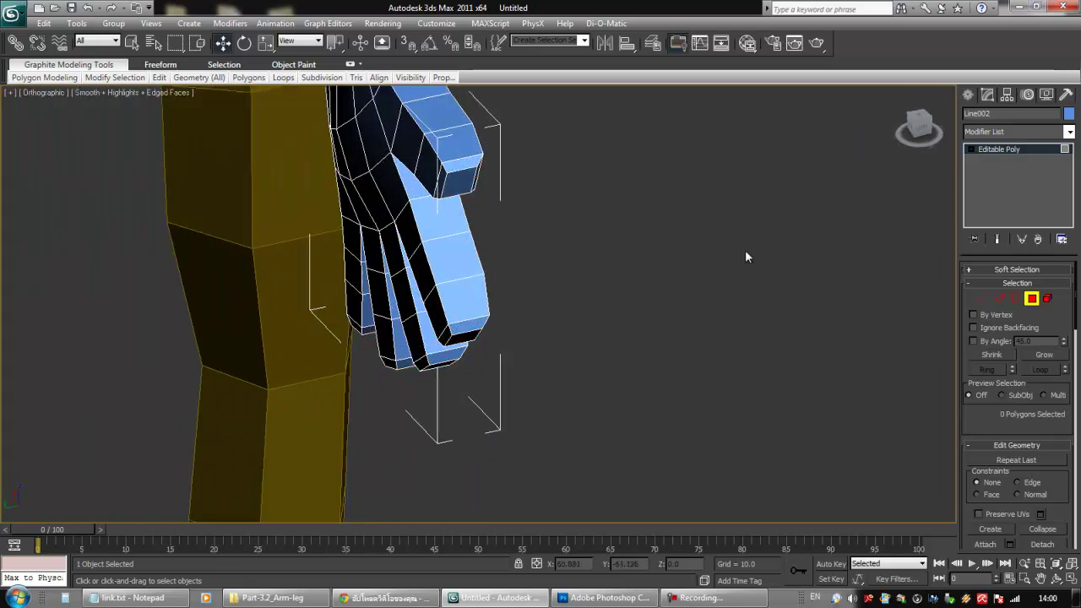
- In edge-level editing, select the line of edges across the bases of the four fingers, shift it slightly along Y, and deselect it
{"action": "left_click", "coordinate": [999, 298]}
{"action": "middle_click_drag", "start_coordinate": [443, 237], "coordinate": [374, 221], "text": "alt"}
{"action": "left_click", "coordinate": [388, 237], "text": "ctrl"}
{"action": "left_click", "coordinate": [353, 257], "text": "ctrl"}
{"action": "middle_click_drag", "start_coordinate": [418, 252], "coordinate": [352, 246], "text": "alt"}
{"action": "left_click", "coordinate": [442, 253], "text": "ctrl"}
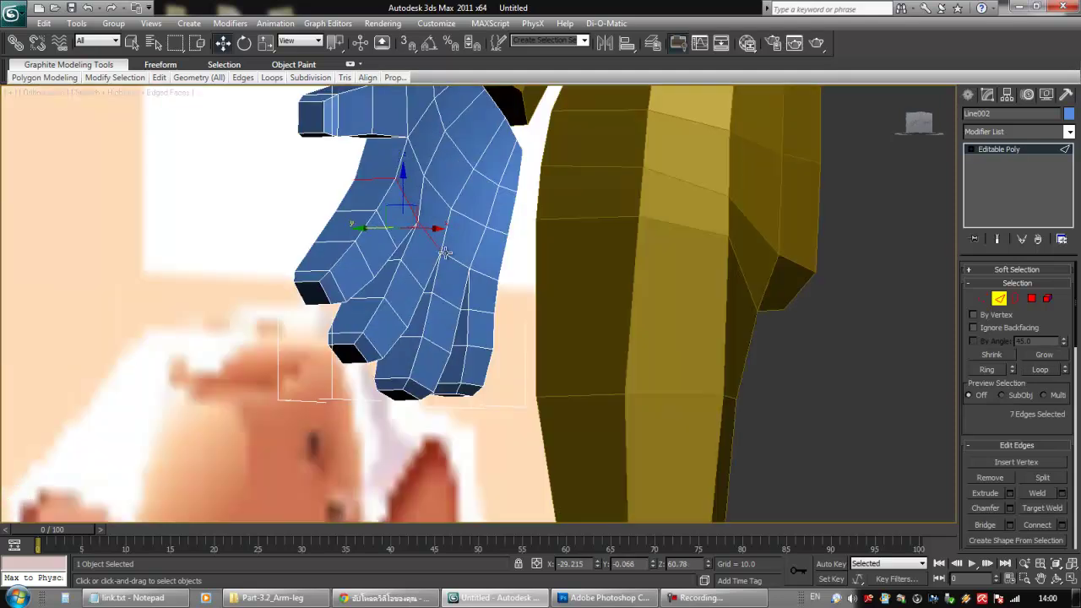
{"action": "left_click", "coordinate": [476, 271], "text": "ctrl"}
{"action": "key", "text": "shift+z"}
{"action": "key", "text": "shift+z"}
{"action": "key", "text": "shift+z"}
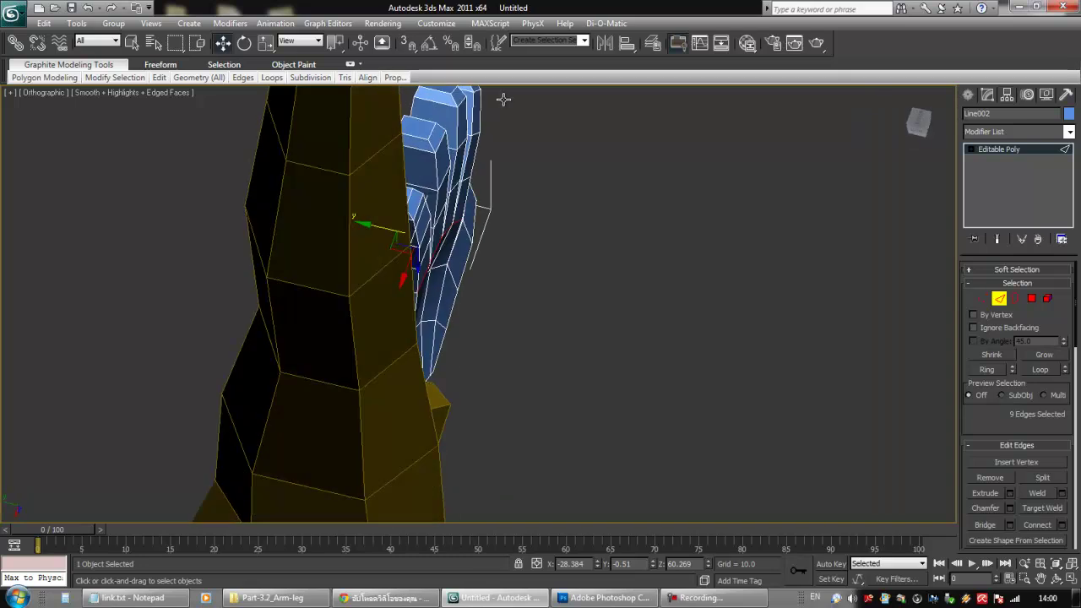
{"action": "key", "text": "shift+z"}
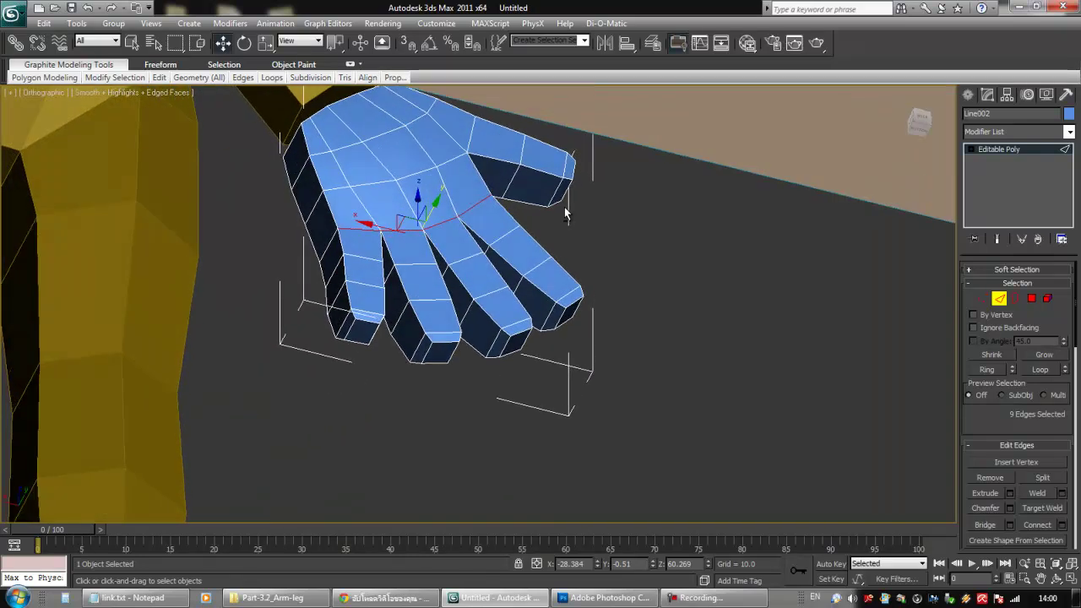
{"action": "left_click", "coordinate": [331, 240], "text": "ctrl"}
{"action": "middle_click_drag", "start_coordinate": [393, 251], "coordinate": [274, 297], "text": "alt"}
{"action": "key", "text": "shift+z"}
{"action": "left_click_drag", "start_coordinate": [377, 238], "coordinate": [373, 238]}
{"action": "key", "text": "shift+z"}
{"action": "key", "text": "shift+z"}
{"action": "key", "text": "shift+z"}
{"action": "key", "text": "shift+z"}
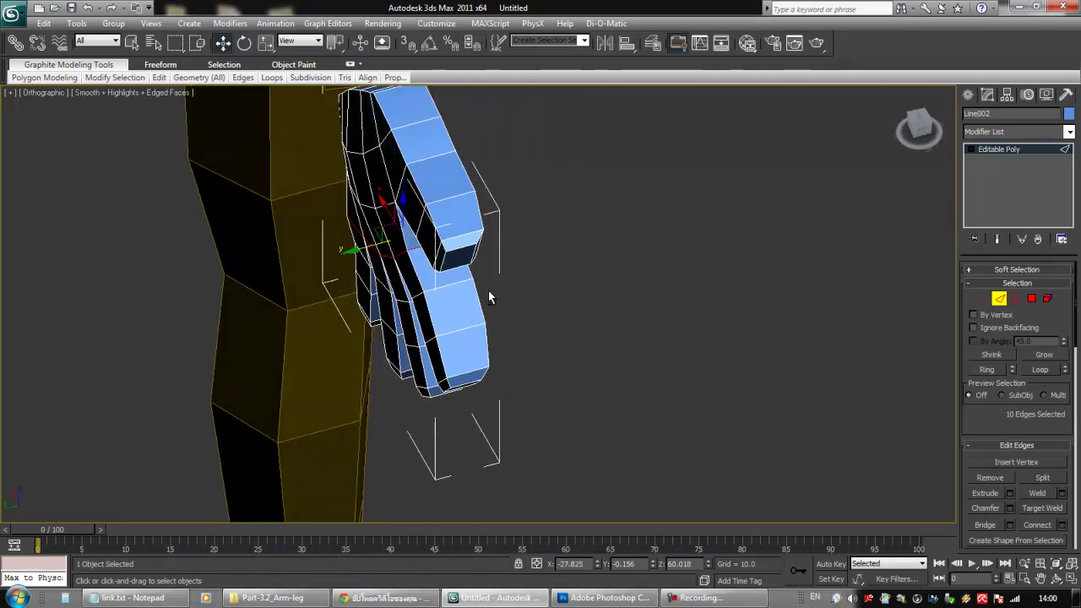
{"action": "key", "text": "shift+z"}
{"action": "key", "text": "shift+z"}
{"action": "key", "text": "shift+z"}
{"action": "key", "text": "shift+z"}
{"action": "key", "text": "shift+z"}
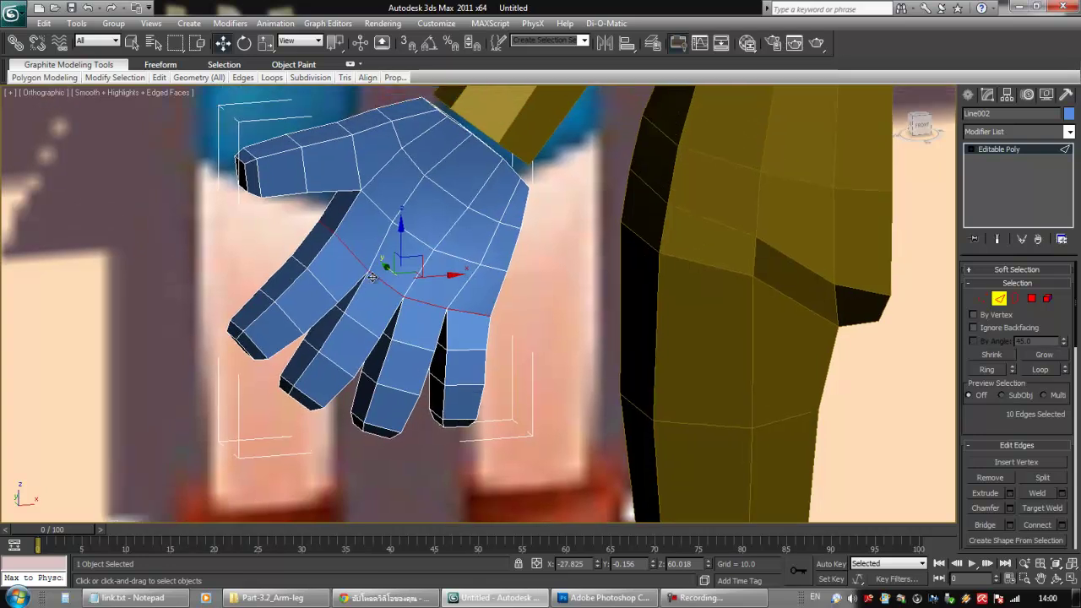
{"action": "left_click", "coordinate": [276, 224]}
- Apply a MeshSmooth modifier to the whole hand and set its subdivision iterations to 2
{"action": "middle_click_drag", "start_coordinate": [440, 281], "coordinate": [449, 275]}
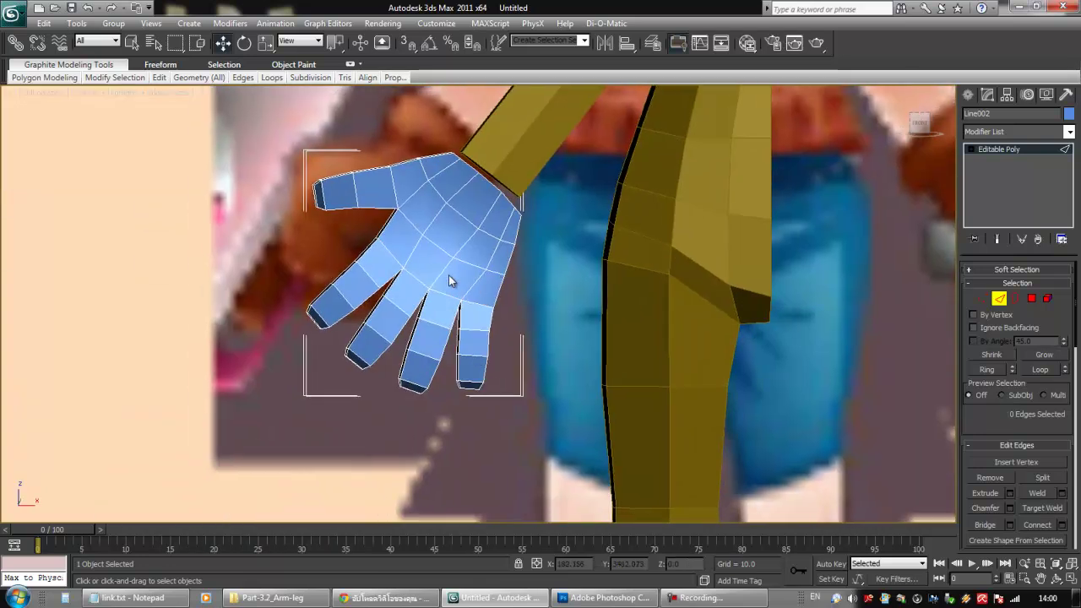
{"action": "key", "text": "shift+z"}
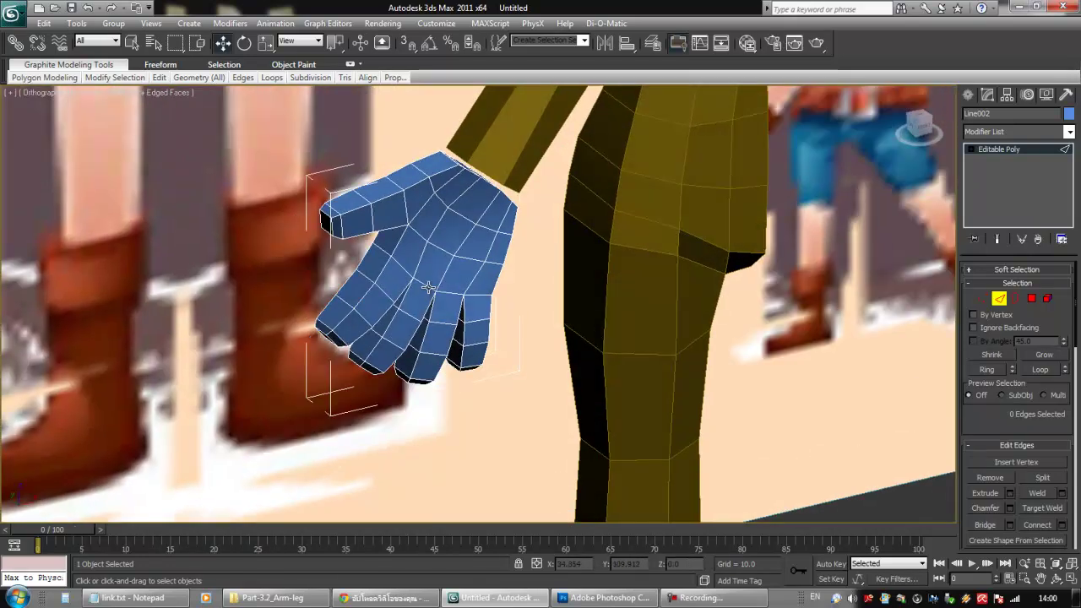
{"action": "middle_click_drag", "start_coordinate": [433, 282], "coordinate": [394, 246], "text": "alt"}
{"action": "middle_click_drag", "start_coordinate": [476, 234], "coordinate": [497, 280]}
{"action": "scroll", "coordinate": [497, 279], "scroll_direction": "down", "scroll_amount": 2}
{"action": "left_click", "coordinate": [1000, 298]}
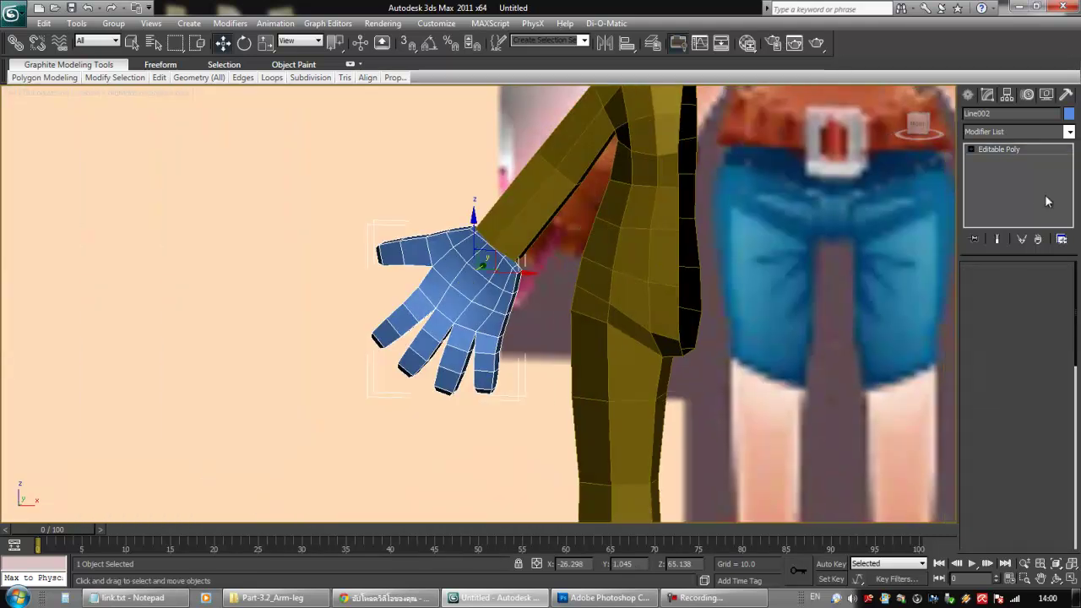
{"action": "left_click", "coordinate": [1070, 133]}
{"action": "left_click_drag", "start_coordinate": [1072, 169], "coordinate": [1072, 357]}
{"action": "left_click", "coordinate": [1027, 296]}
{"action": "middle_click_drag", "start_coordinate": [602, 277], "coordinate": [665, 289], "text": "alt"}
{"action": "middle_click_drag", "start_coordinate": [665, 288], "coordinate": [678, 254]}
{"action": "scroll", "coordinate": [683, 267], "scroll_direction": "up", "scroll_amount": 2}
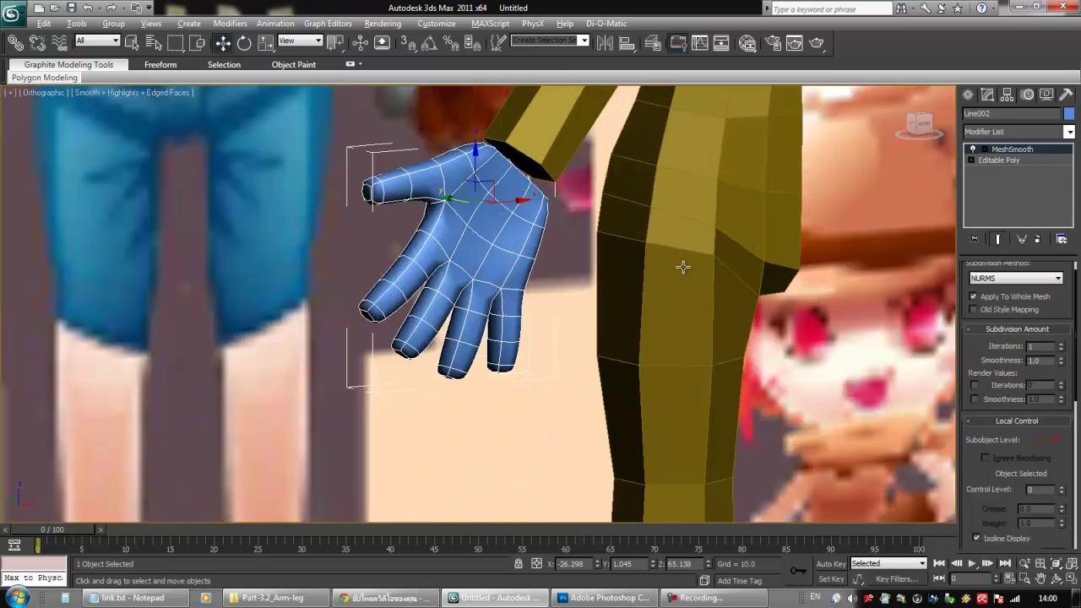
{"action": "left_click", "coordinate": [1062, 347]}
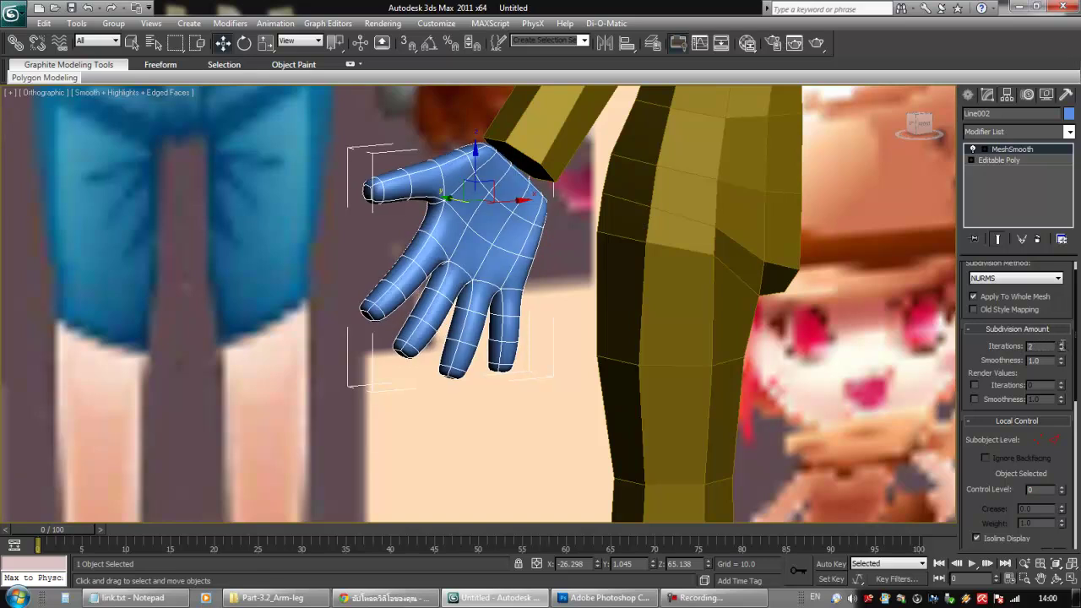
- Examine the smoothed hand's shape from different angles
{"action": "key", "text": "shift+z"}
{"action": "key", "text": "shift+z"}
{"action": "key", "text": "shift+z"}
{"action": "key", "text": "shift+z"}
{"action": "key", "text": "shift+z"}
{"action": "key", "text": "shift+z"}
{"action": "key", "text": "shift+z"}
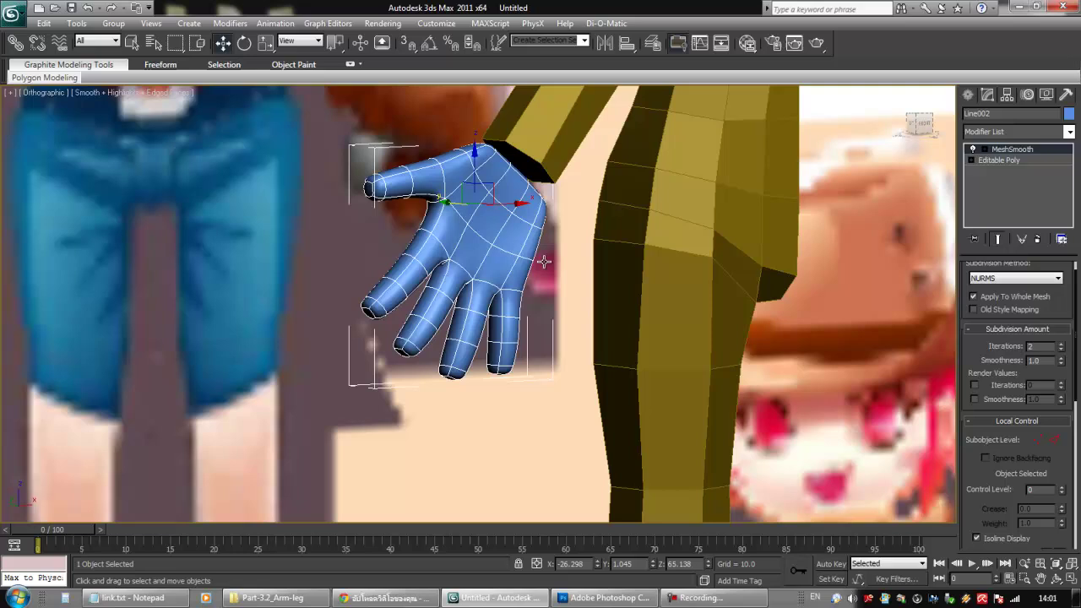
{"action": "right_click", "coordinate": [544, 262]}
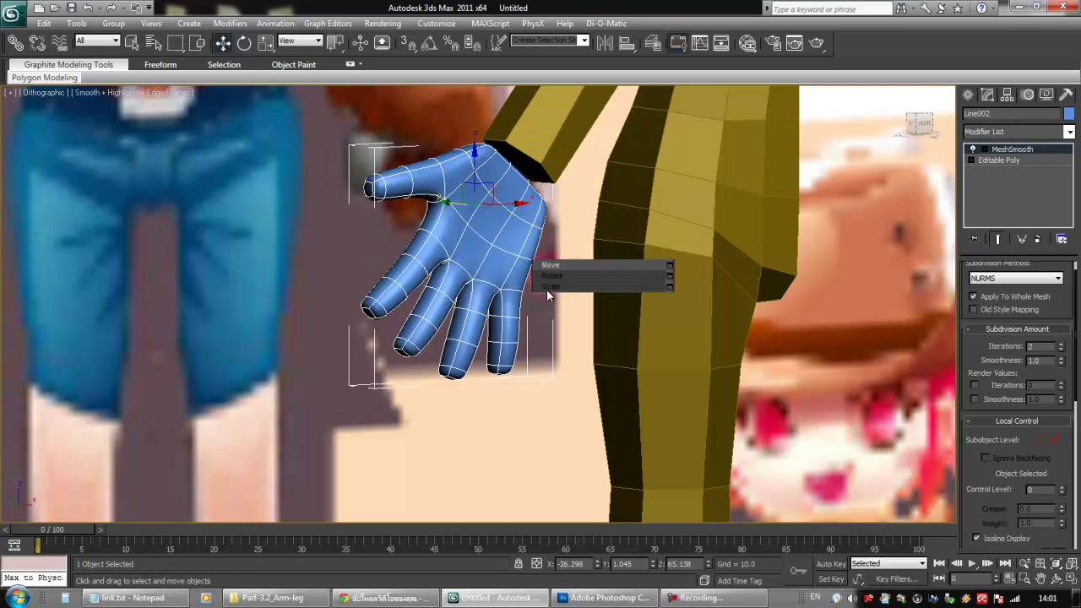
- Hide every object except the hand
{"action": "key", "text": "shift+z"}
{"action": "key", "text": "shift+z"}
{"action": "key", "text": "shift+z"}
{"action": "key", "text": "shift+z"}
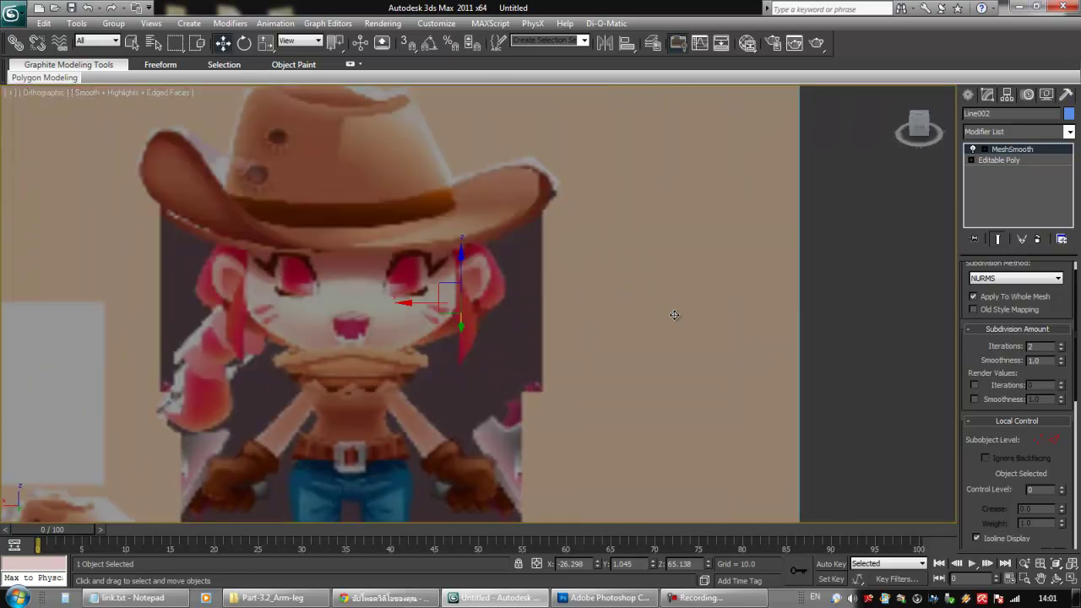
{"action": "scroll", "coordinate": [674, 315], "scroll_direction": "down", "scroll_amount": 5}
{"action": "middle_click_drag", "start_coordinate": [674, 315], "coordinate": [491, 292], "text": "alt"}
{"action": "scroll", "coordinate": [489, 222], "scroll_direction": "up", "scroll_amount": 5}
{"action": "right_click", "coordinate": [489, 222]}
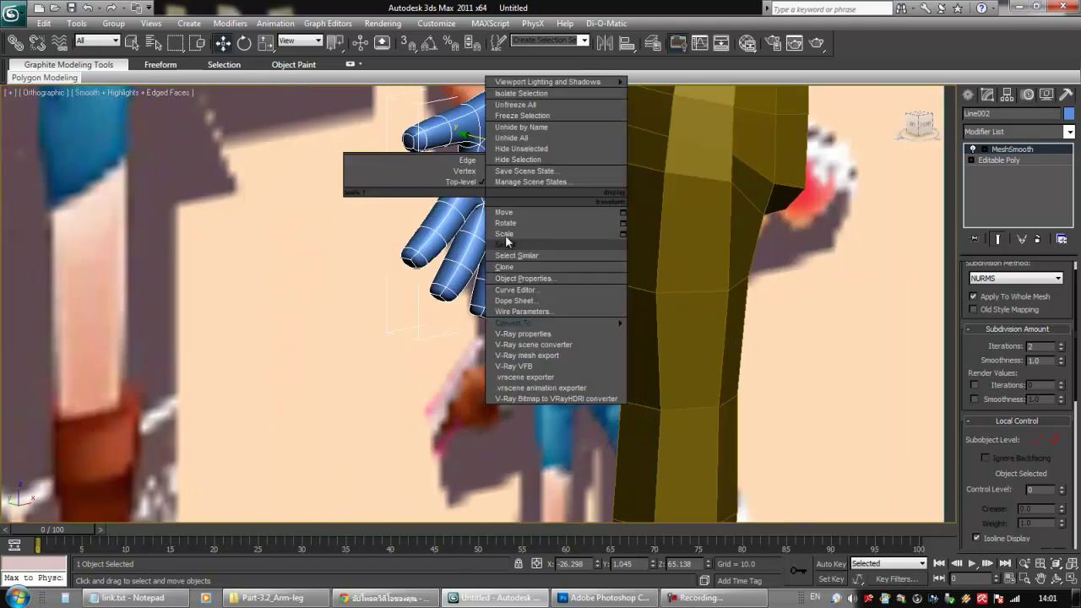
{"action": "left_click", "coordinate": [530, 148]}
{"action": "middle_click_drag", "start_coordinate": [530, 147], "coordinate": [596, 271], "text": "alt"}
- At the Editable Poly edge level below MeshSmooth, select two adjoining edges in the palm, shift them slightly, and deselect them
{"action": "left_click", "coordinate": [985, 150]}
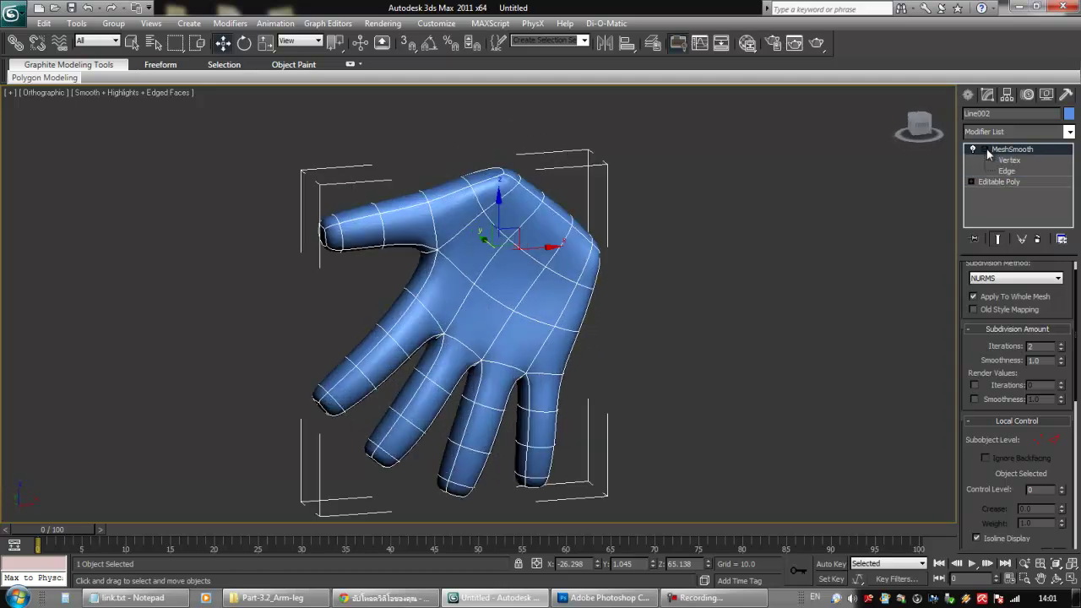
{"action": "left_click", "coordinate": [971, 181]}
{"action": "left_click", "coordinate": [994, 205]}
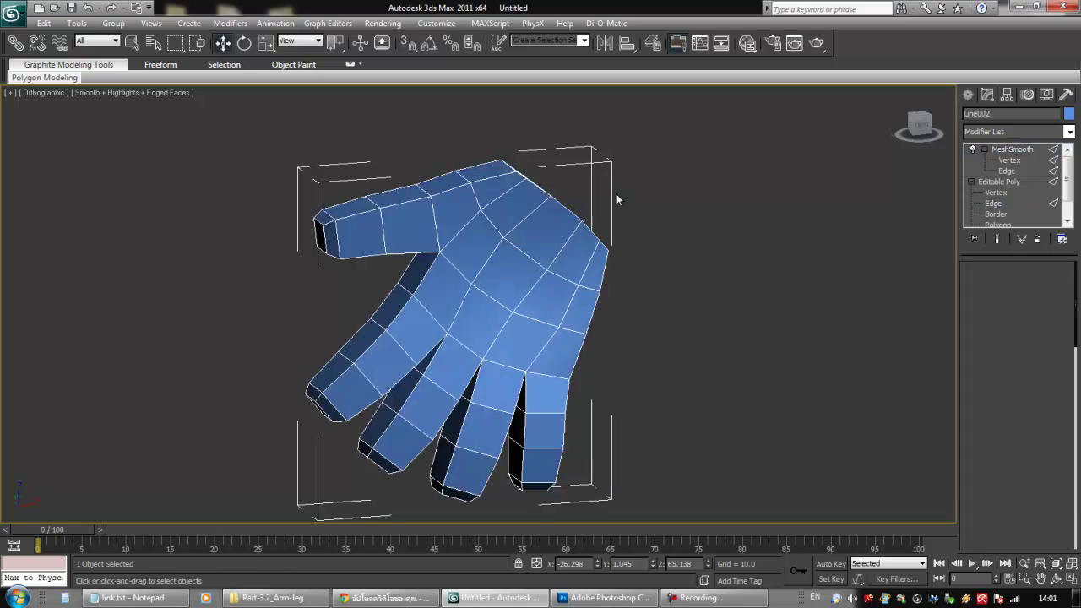
{"action": "middle_click_drag", "start_coordinate": [591, 243], "coordinate": [631, 243], "text": "alt"}
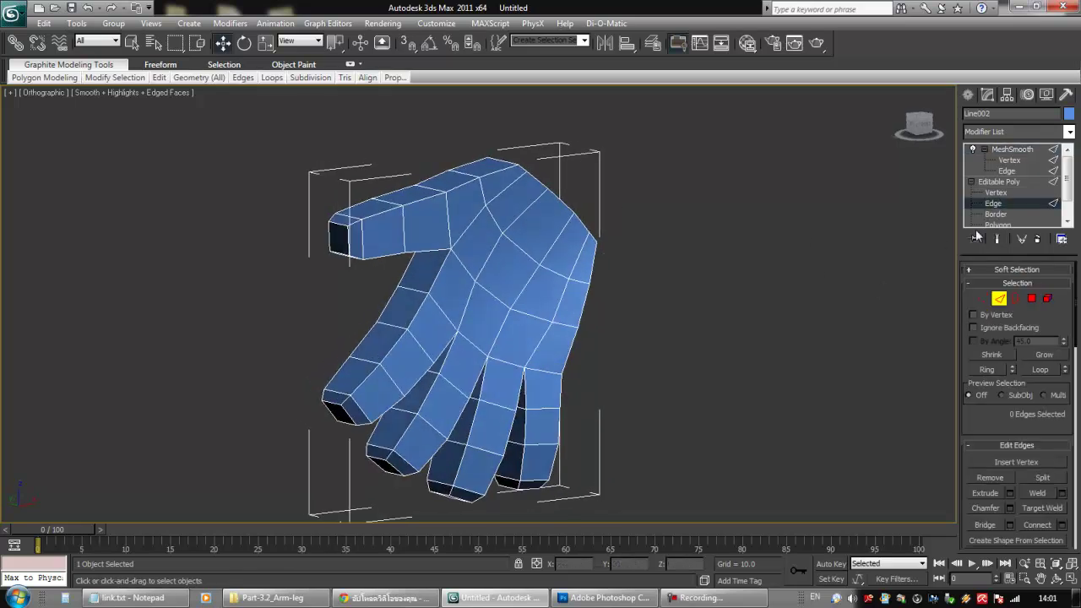
{"action": "left_click", "coordinate": [495, 224]}
{"action": "middle_click_drag", "start_coordinate": [495, 224], "coordinate": [619, 258], "text": "alt"}
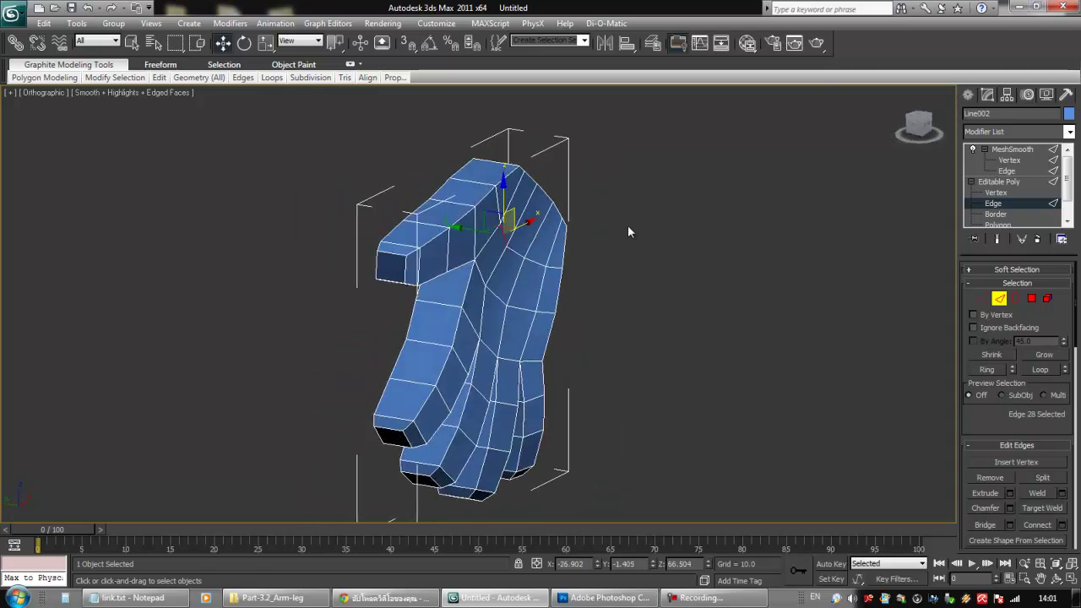
{"action": "middle_click_drag", "start_coordinate": [452, 214], "coordinate": [450, 253], "text": "alt"}
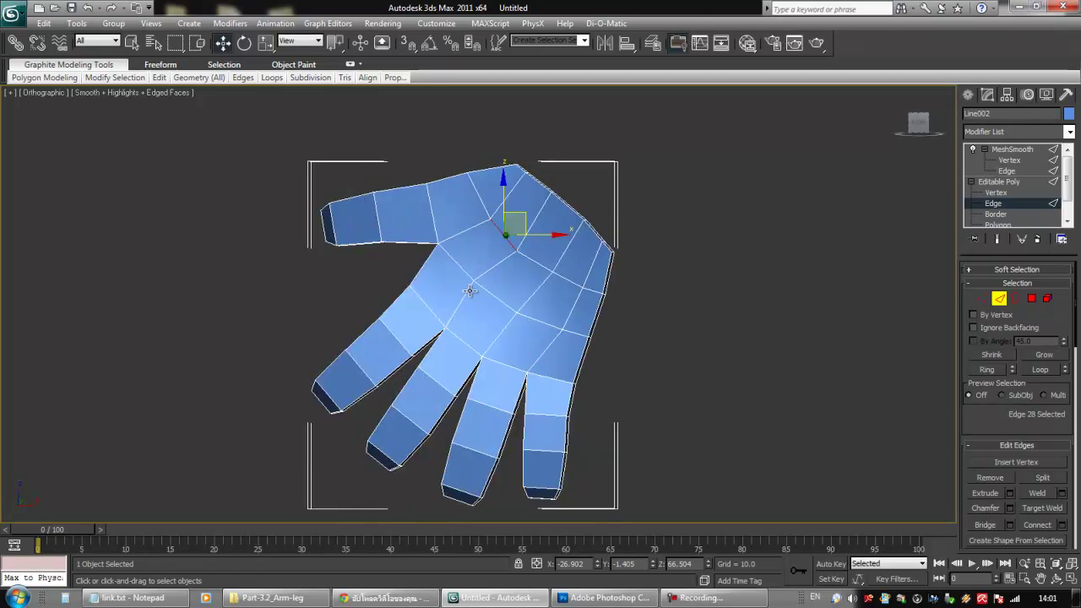
{"action": "left_click", "coordinate": [498, 266], "text": "ctrl"}
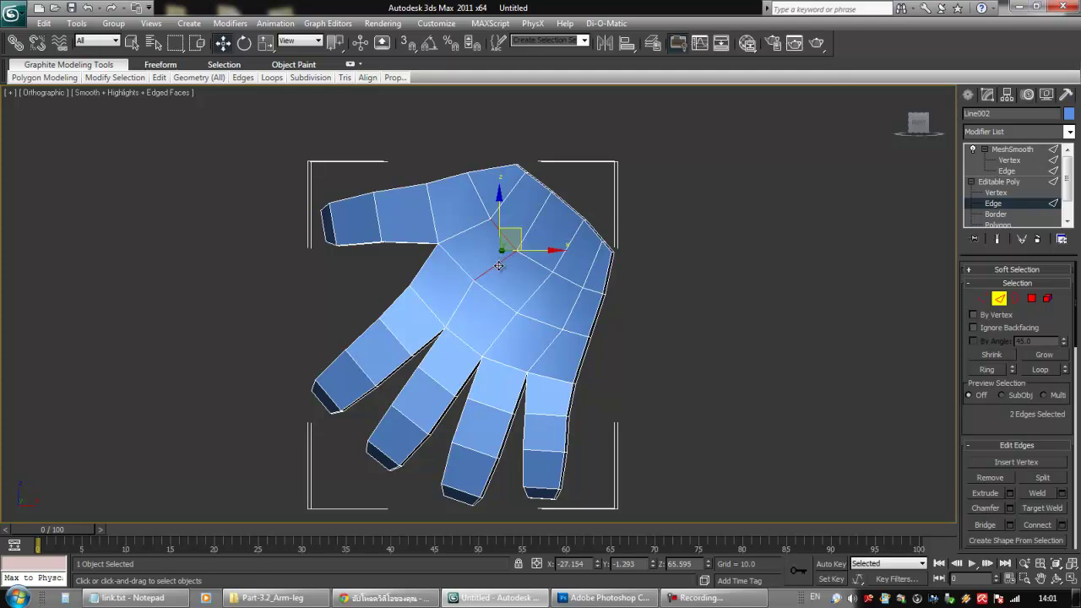
{"action": "left_click", "coordinate": [529, 241]}
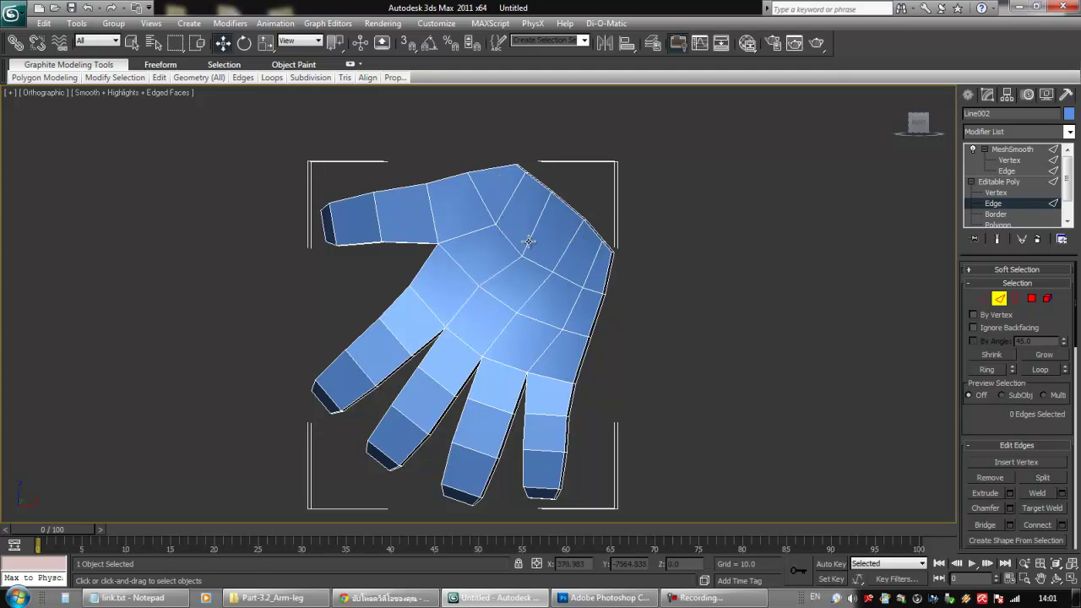
- In vertex-level editing, reposition the palm vertex near the thumb base and a pair of neighbouring vertices toward the wrist
{"action": "left_click", "coordinate": [981, 298]}
{"action": "left_click", "coordinate": [495, 224]}
{"action": "middle_click_drag", "start_coordinate": [495, 224], "coordinate": [429, 172], "text": "alt"}
{"action": "left_click_drag", "start_coordinate": [527, 244], "coordinate": [511, 231]}
{"action": "middle_click_drag", "start_coordinate": [510, 230], "coordinate": [552, 310], "text": "alt"}
{"action": "left_click", "coordinate": [550, 255]}
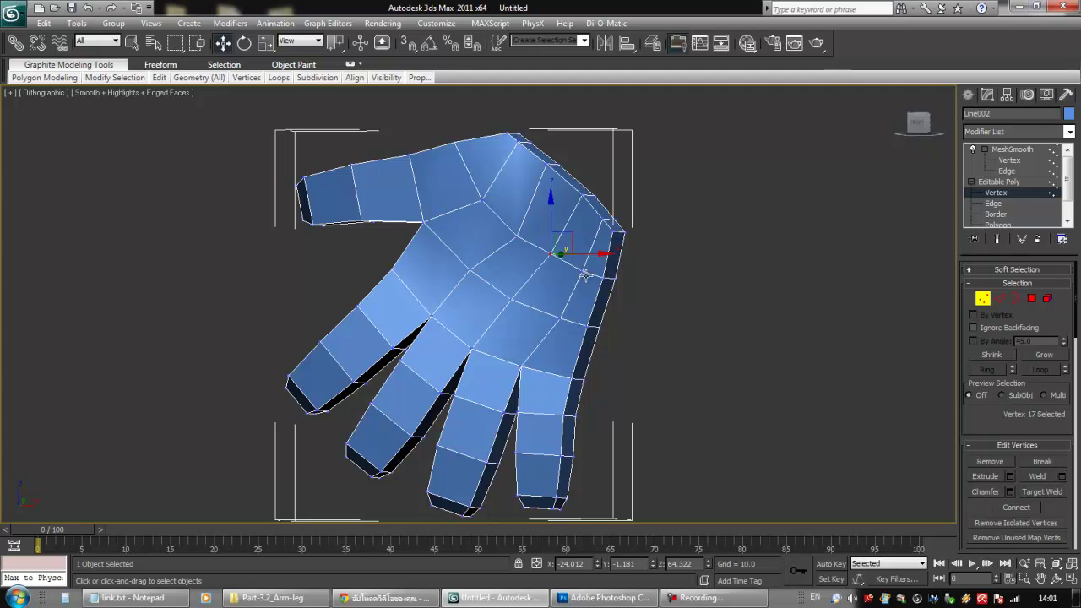
{"action": "left_click", "coordinate": [583, 274], "text": "ctrl"}
{"action": "left_click_drag", "start_coordinate": [584, 249], "coordinate": [568, 240]}
- Nudge the vertices in the lower and middle palm to even out the spacing of its faces
{"action": "left_click", "coordinate": [560, 319]}
{"action": "left_click_drag", "start_coordinate": [564, 296], "coordinate": [560, 297]}
{"action": "middle_click_drag", "start_coordinate": [558, 296], "coordinate": [577, 256], "text": "alt"}
{"action": "left_click", "coordinate": [569, 270], "text": "ctrl"}
{"action": "left_click_drag", "start_coordinate": [558, 326], "coordinate": [558, 315]}
{"action": "mouse_move", "coordinate": [565, 312]}
{"action": "middle_mouse_down", "text": "alt"}
{"action": "mouse_move", "coordinate": [615, 343]}
{"action": "mouse_move", "coordinate": [555, 313]}
{"action": "mouse_move", "coordinate": [560, 326]}
{"action": "middle_mouse_up", "text": "alt"}
{"action": "left_click", "coordinate": [487, 251]}
{"action": "mouse_move", "coordinate": [487, 251]}
{"action": "middle_mouse_down", "text": "alt"}
{"action": "mouse_move", "coordinate": [521, 299]}
{"action": "mouse_move", "coordinate": [451, 374]}
{"action": "mouse_move", "coordinate": [507, 243]}
{"action": "middle_mouse_up", "text": "alt"}
{"action": "left_click_drag", "start_coordinate": [507, 244], "coordinate": [510, 240]}
{"action": "middle_click_drag", "start_coordinate": [510, 240], "coordinate": [537, 177], "text": "alt"}
- Move the palm-side wrist rim vertices to smooth its outline, and shift three of them about -0.5 along Y
{"action": "left_click", "coordinate": [518, 194]}
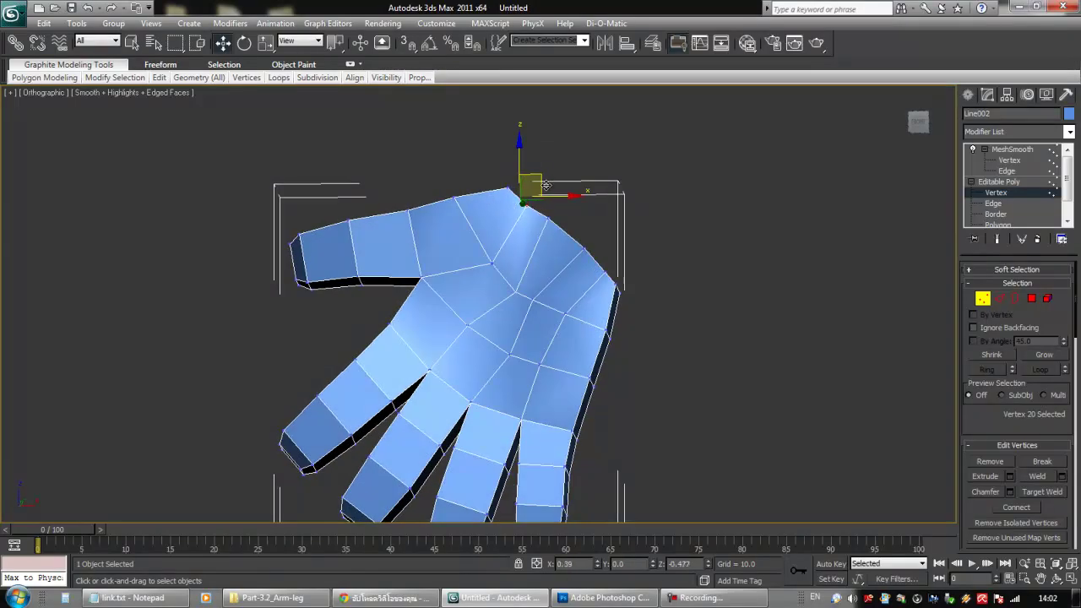
{"action": "left_click", "coordinate": [549, 217]}
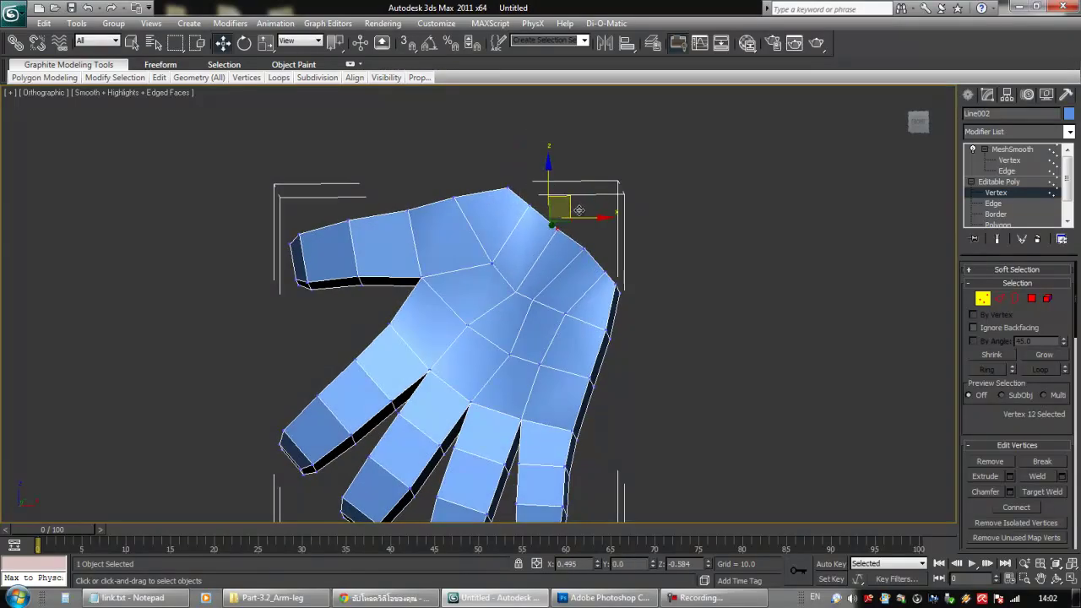
{"action": "left_click", "coordinate": [584, 250]}
{"action": "middle_click_drag", "start_coordinate": [583, 253], "coordinate": [528, 328], "text": "alt"}
{"action": "left_click_drag", "start_coordinate": [574, 234], "coordinate": [595, 298]}
{"action": "left_click", "coordinate": [587, 283], "text": "ctrl"}
{"action": "left_click_drag", "start_coordinate": [607, 246], "coordinate": [598, 248]}
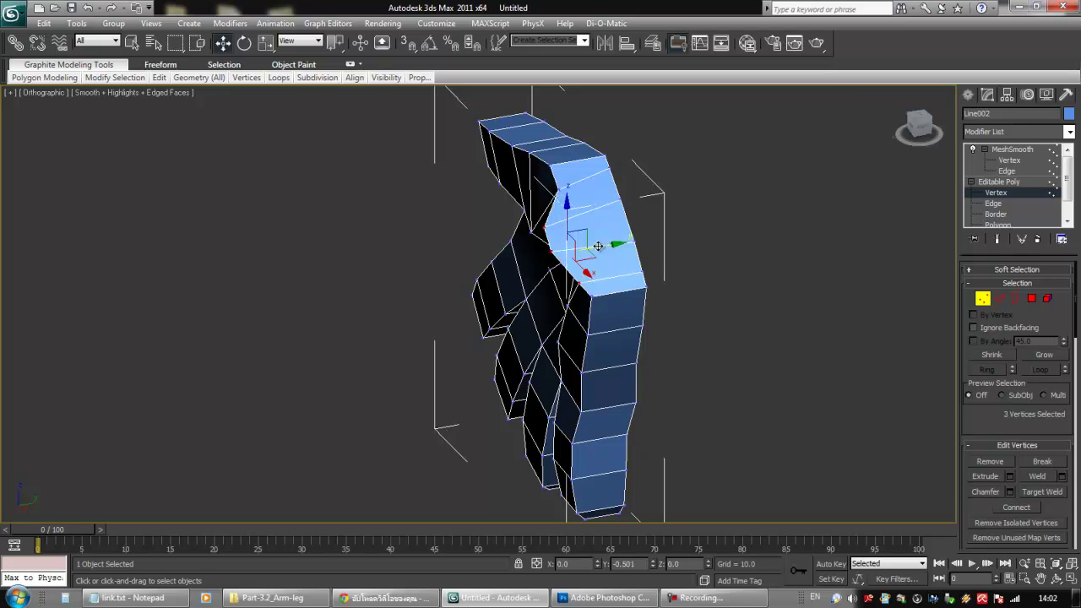
- Adjust the remaining palm-side wrist rim vertices one by one along Y to round the wrist opening
{"action": "left_click", "coordinate": [558, 190]}
{"action": "left_click_drag", "start_coordinate": [592, 182], "coordinate": [575, 183]}
{"action": "mouse_move", "coordinate": [607, 272]}
{"action": "middle_mouse_down", "text": "alt"}
{"action": "mouse_move", "coordinate": [674, 236]}
{"action": "mouse_move", "coordinate": [613, 272]}
{"action": "middle_mouse_up", "text": "alt"}
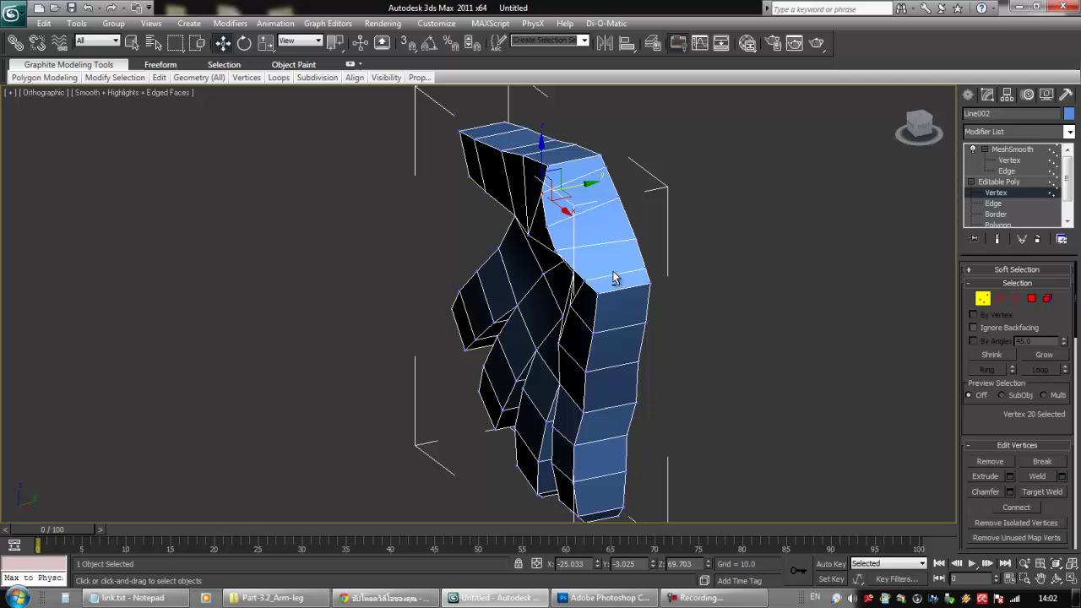
{"action": "left_click", "coordinate": [564, 165]}
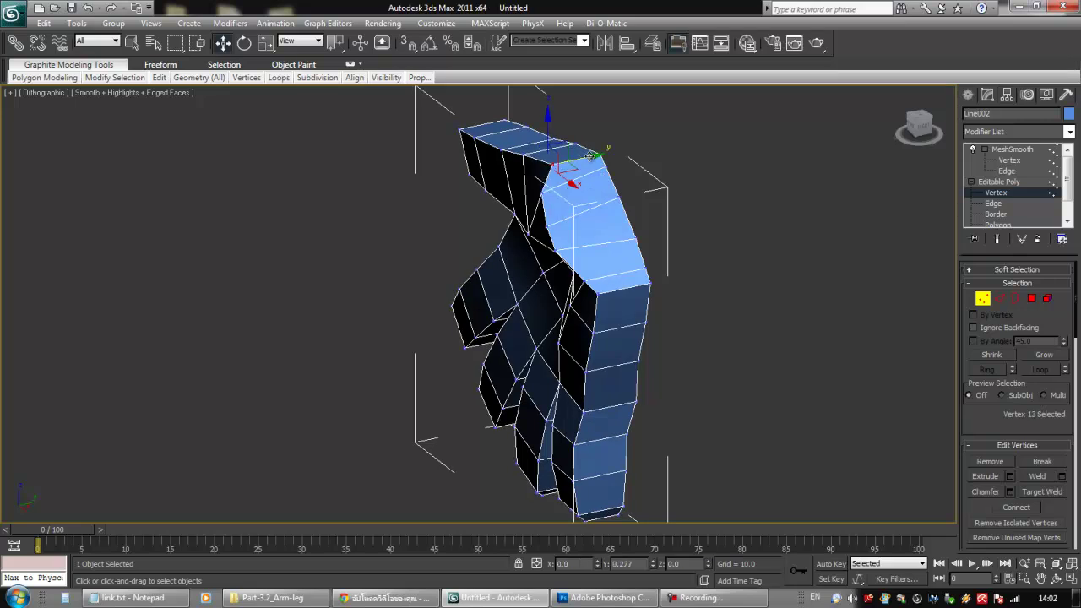
{"action": "left_click", "coordinate": [597, 291]}
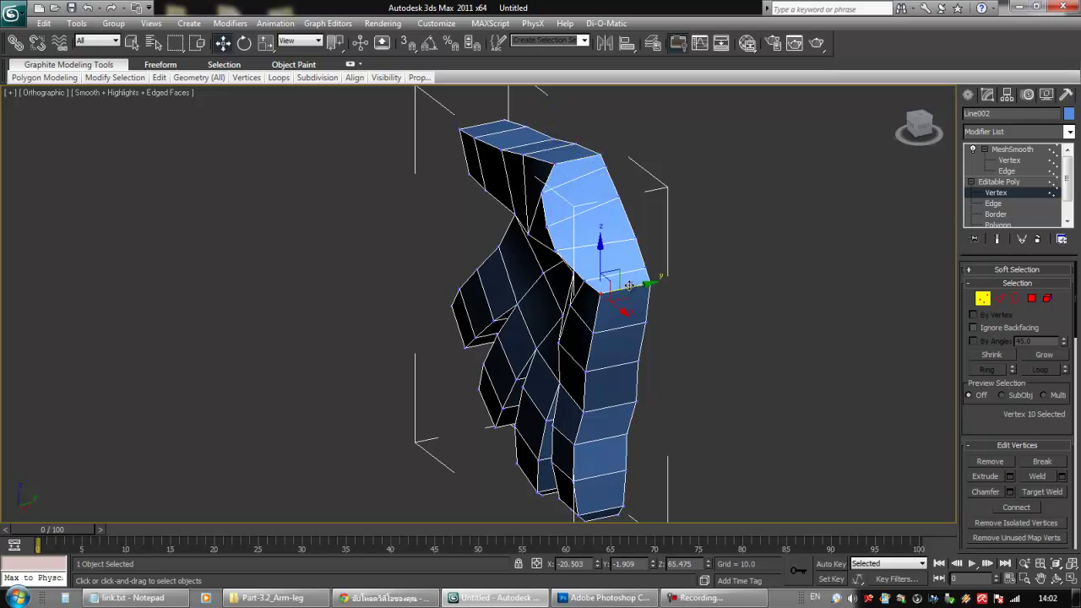
{"action": "middle_click_drag", "start_coordinate": [625, 283], "coordinate": [656, 281], "text": "alt"}
- Select the back-side vertices of the wrist rim and shift them outward along Y to round the back of the wrist
{"action": "left_click", "coordinate": [654, 274]}
{"action": "left_click", "coordinate": [652, 242], "text": "ctrl"}
{"action": "left_click", "coordinate": [646, 180], "text": "ctrl"}
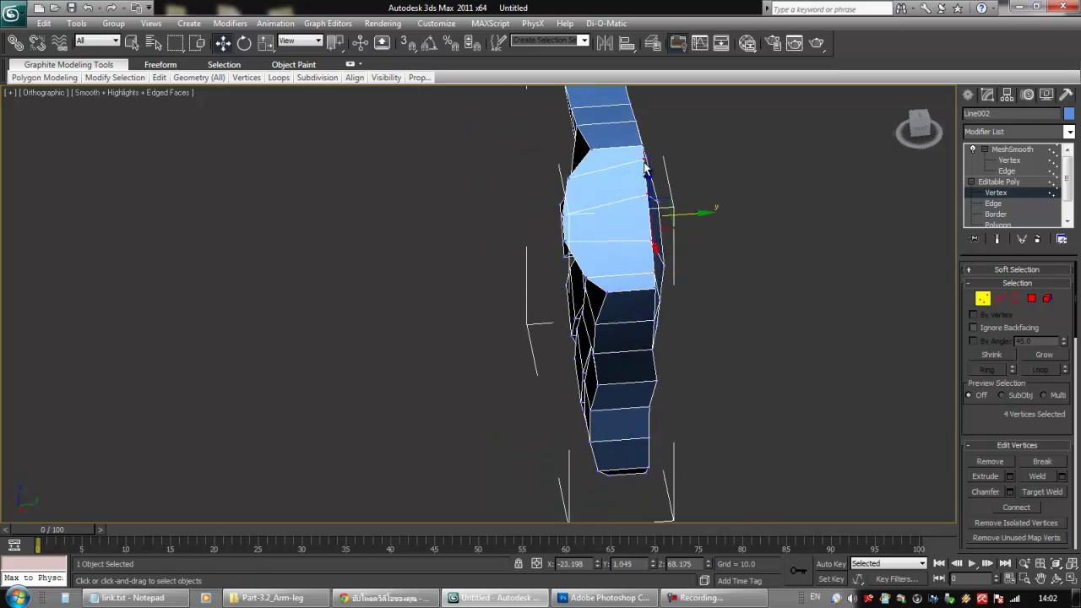
{"action": "left_click_drag", "start_coordinate": [691, 209], "coordinate": [716, 217]}
{"action": "left_click", "coordinate": [664, 157], "text": "alt"}
- Select two vertices on the back of the hand near the wrist and raise them outward along Y
{"action": "middle_click_drag", "start_coordinate": [708, 294], "coordinate": [587, 280]}
{"action": "scroll", "coordinate": [685, 341], "scroll_direction": "down", "scroll_amount": 3}
{"action": "scroll", "coordinate": [591, 300], "scroll_direction": "up", "scroll_amount": 3}
{"action": "left_click", "coordinate": [669, 340]}
{"action": "left_click", "coordinate": [716, 303], "text": "ctrl"}
{"action": "middle_click_drag", "start_coordinate": [665, 323], "coordinate": [693, 356], "text": "alt"}
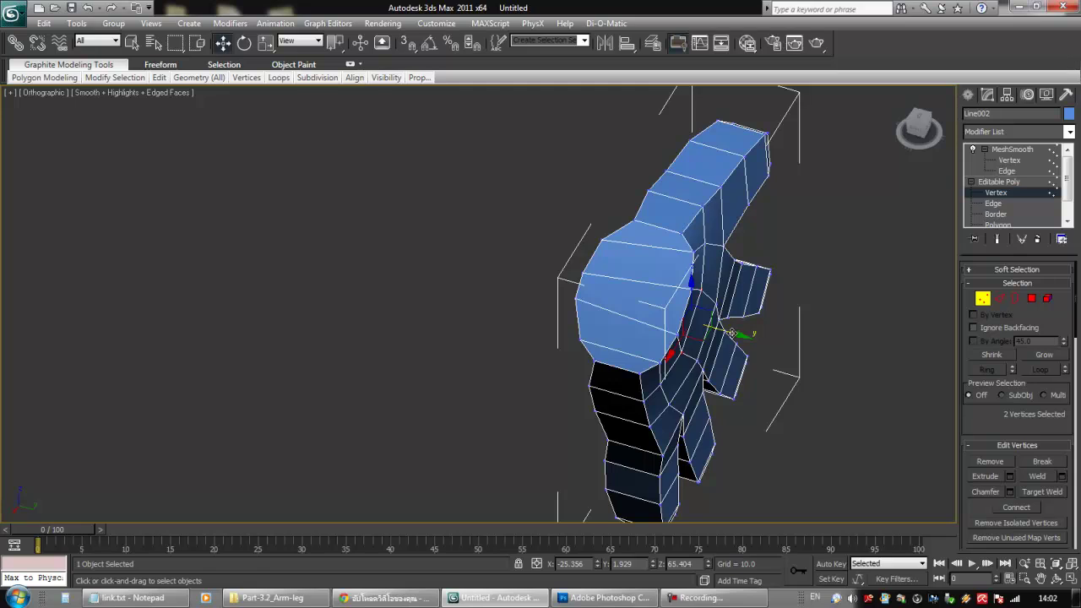
{"action": "middle_click_drag", "start_coordinate": [692, 279], "coordinate": [685, 309], "text": "alt"}
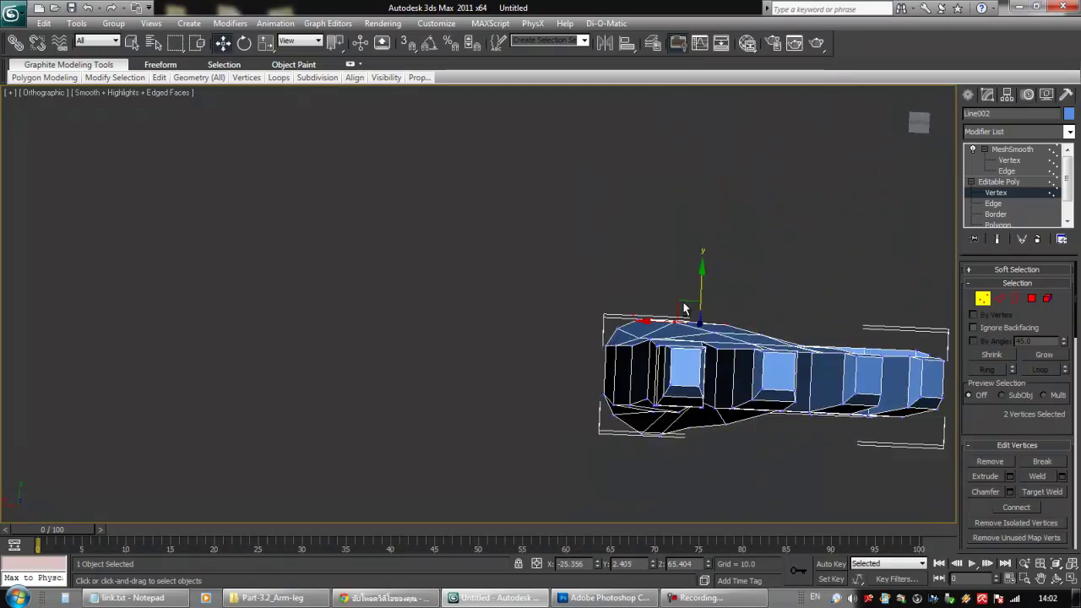
- Raise further vertices on the back of the hand slightly along Y to form a rounded surface
{"action": "middle_click_drag", "start_coordinate": [635, 345], "coordinate": [639, 346], "text": "alt"}
{"action": "left_click", "coordinate": [639, 345]}
{"action": "left_click_drag", "start_coordinate": [639, 310], "coordinate": [639, 298]}
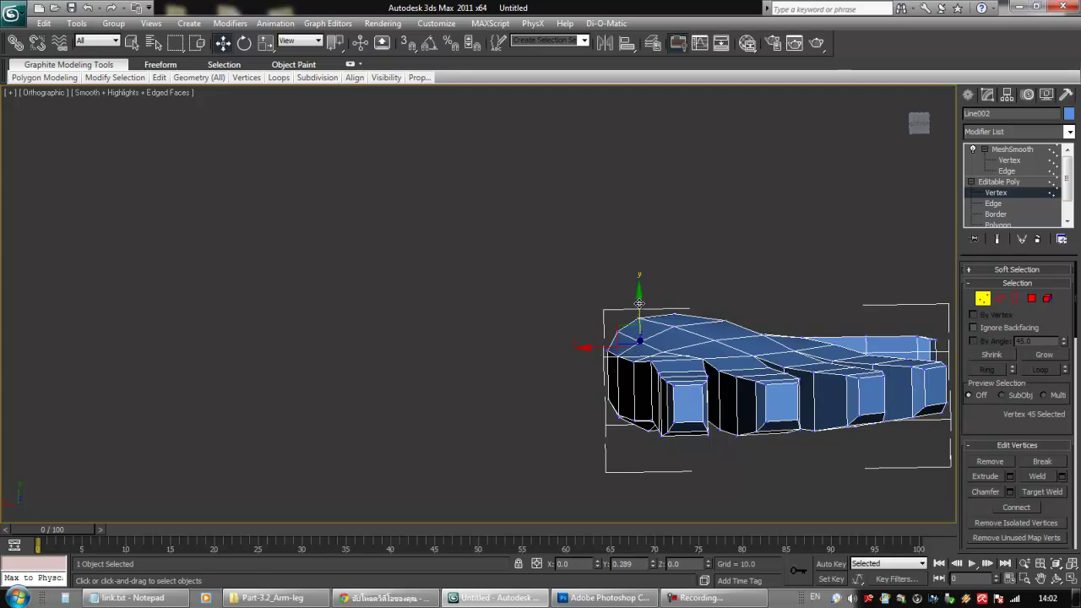
{"action": "left_click_drag", "start_coordinate": [663, 318], "coordinate": [663, 313]}
{"action": "left_click", "coordinate": [712, 340]}
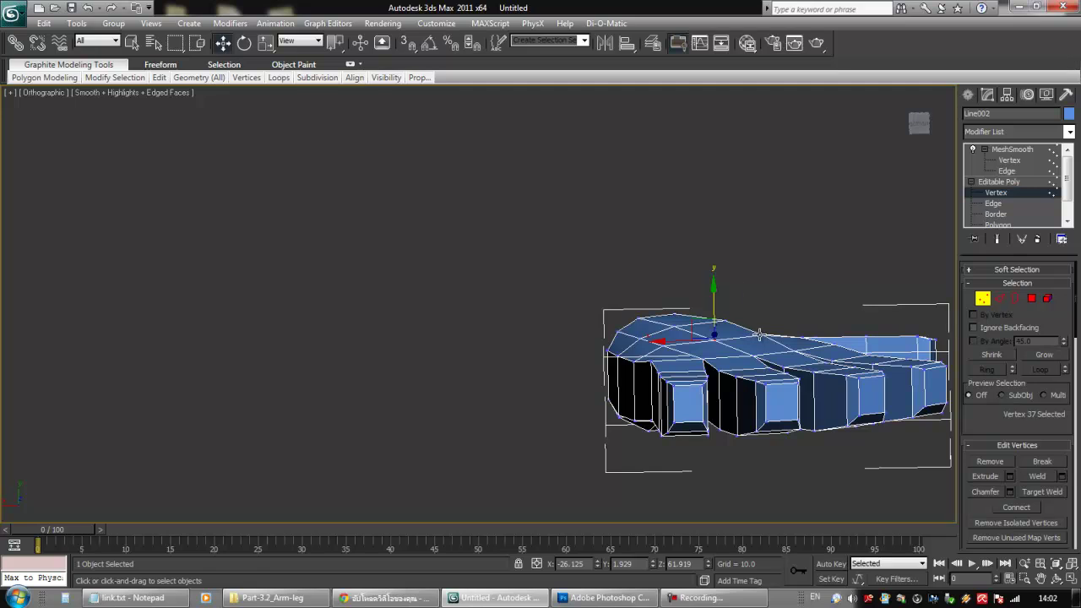
{"action": "left_click_drag", "start_coordinate": [740, 305], "coordinate": [740, 302]}
- Leave vertex editing, return to the MeshSmooth level, and examine the smoothed hand from several angles
{"action": "middle_click_drag", "start_coordinate": [748, 332], "coordinate": [773, 394], "text": "alt"}
{"action": "scroll", "coordinate": [630, 403], "scroll_direction": "down", "scroll_amount": 4}
{"action": "middle_click_drag", "start_coordinate": [792, 306], "coordinate": [689, 345], "text": "alt"}
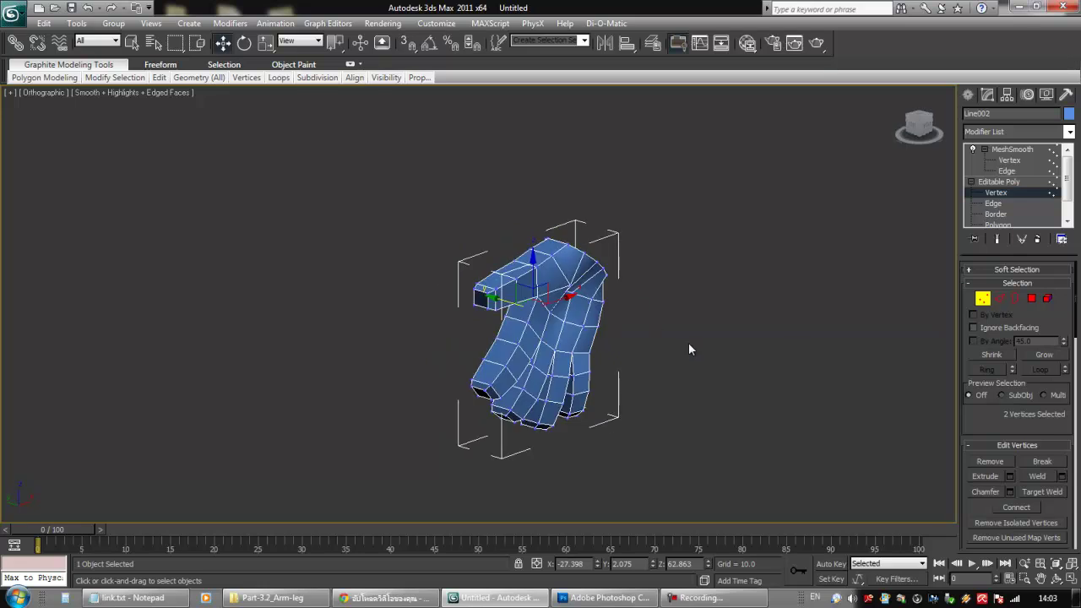
{"action": "left_click", "coordinate": [984, 304]}
{"action": "left_click", "coordinate": [1005, 150]}
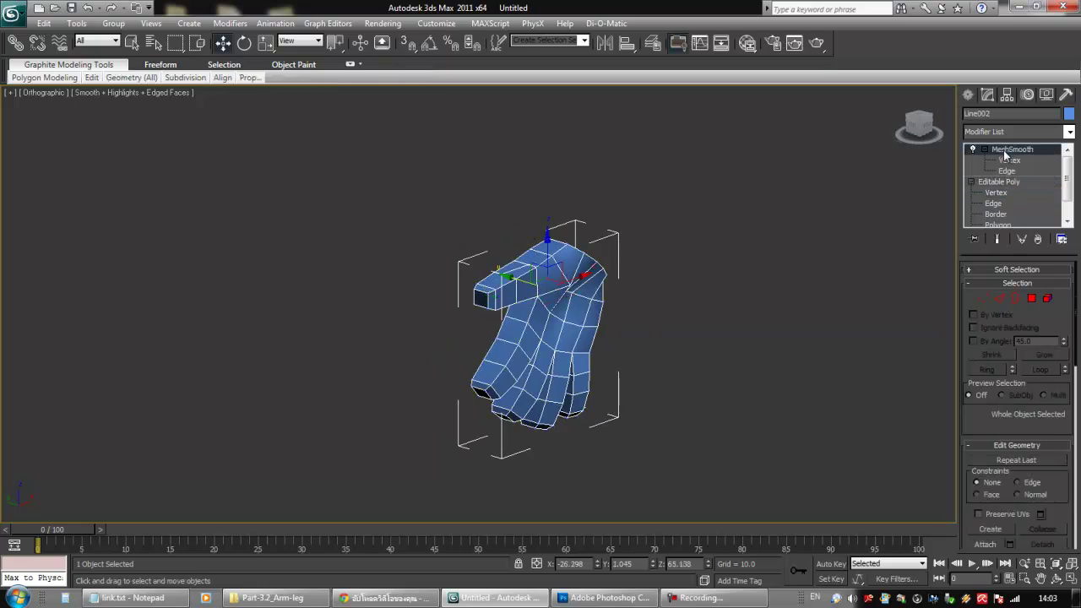
{"action": "middle_click_drag", "start_coordinate": [582, 321], "coordinate": [506, 287], "text": "alt"}
{"action": "middle_click_drag", "start_coordinate": [533, 362], "coordinate": [477, 380], "text": "alt"}
{"action": "scroll", "coordinate": [490, 371], "scroll_direction": "up", "scroll_amount": 4}
{"action": "middle_click_drag", "start_coordinate": [498, 295], "coordinate": [536, 310], "text": "alt"}
{"action": "middle_click_drag", "start_coordinate": [444, 301], "coordinate": [545, 336], "text": "alt"}
- Unhide all objects and frame the hand together with the arm
{"action": "right_click", "coordinate": [564, 321]}
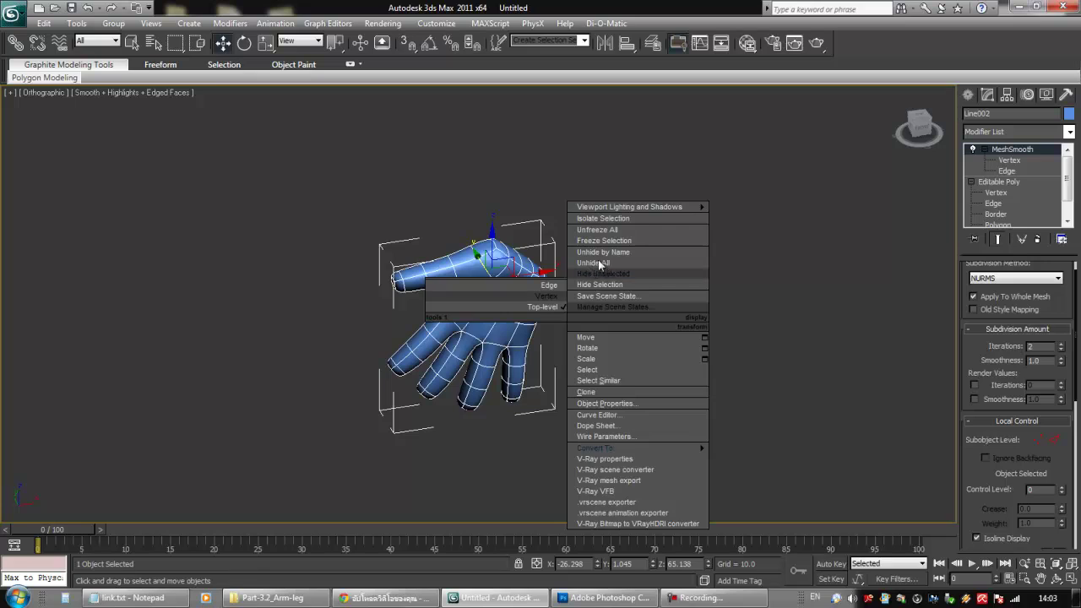
{"action": "right_click", "coordinate": [663, 380]}
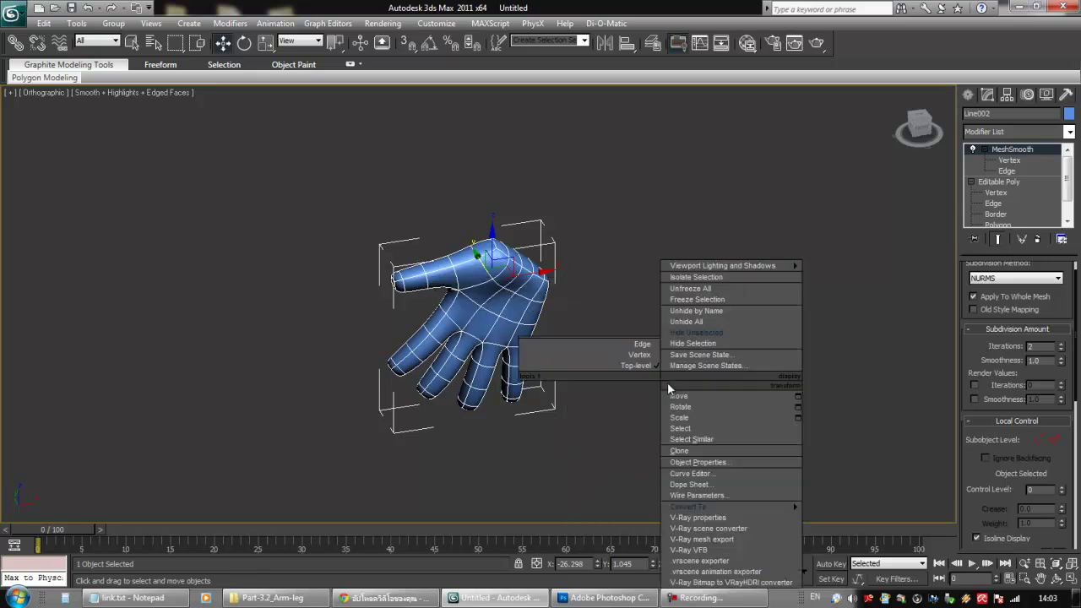
{"action": "left_click", "coordinate": [690, 321]}
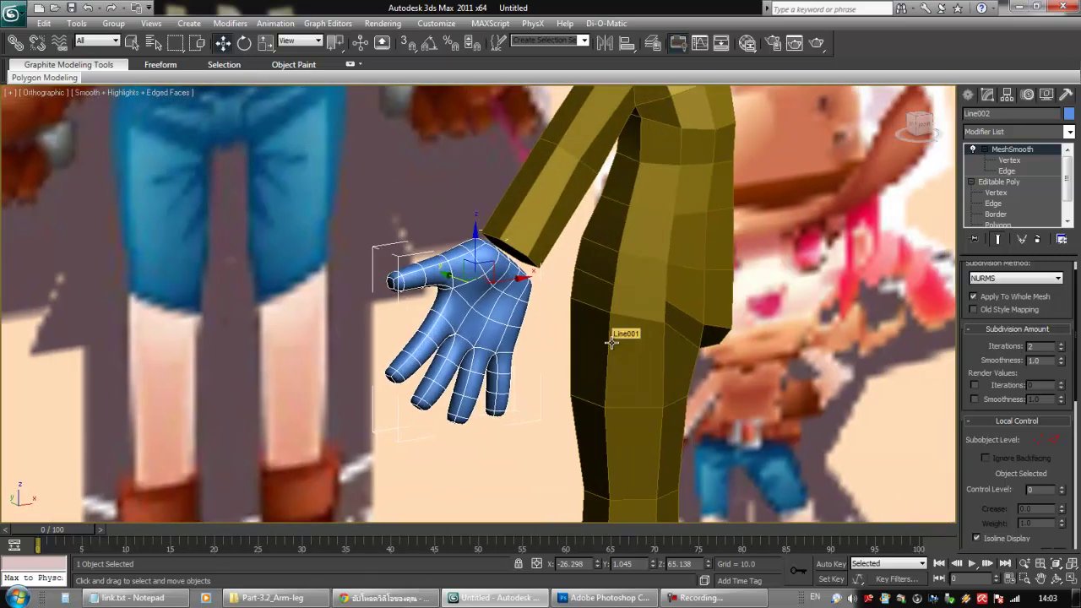
{"action": "middle_click_drag", "start_coordinate": [537, 344], "coordinate": [460, 306]}
{"action": "scroll", "coordinate": [472, 277], "scroll_direction": "down", "scroll_amount": 3}
{"action": "scroll", "coordinate": [458, 306], "scroll_direction": "up", "scroll_amount": 5}
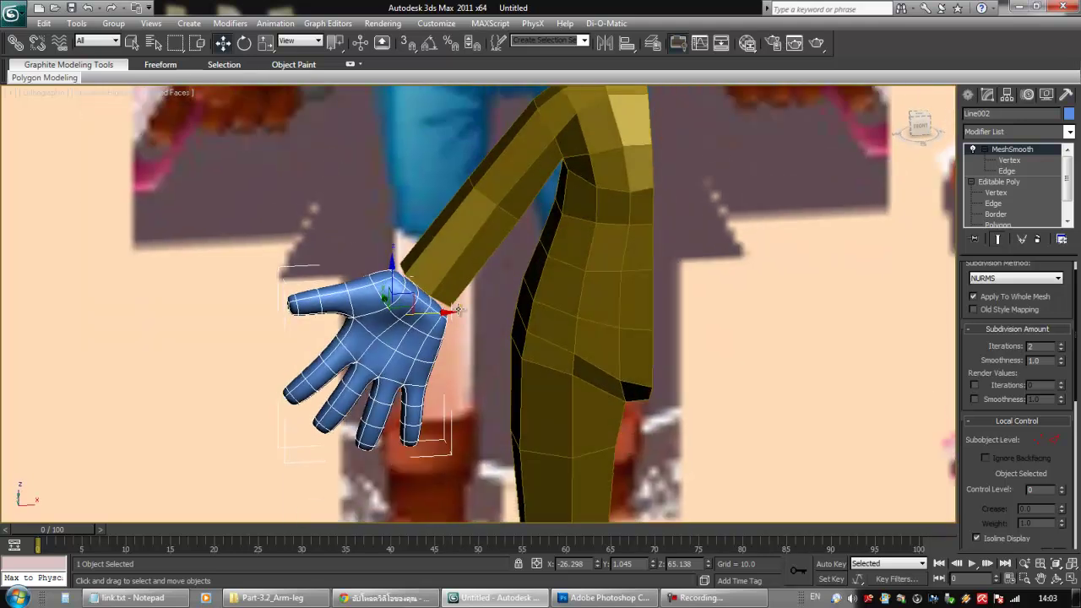
- Reselect the hand and remove its MeshSmooth modifier
{"action": "left_click", "coordinate": [462, 258]}
{"action": "middle_click_drag", "start_coordinate": [462, 258], "coordinate": [520, 363], "text": "alt"}
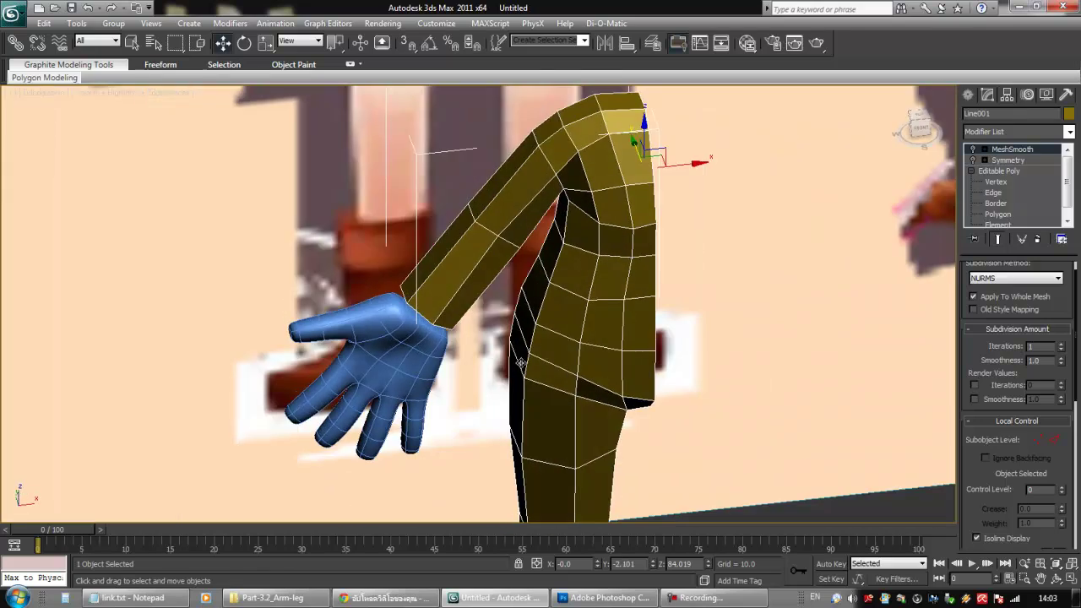
{"action": "left_click", "coordinate": [369, 321]}
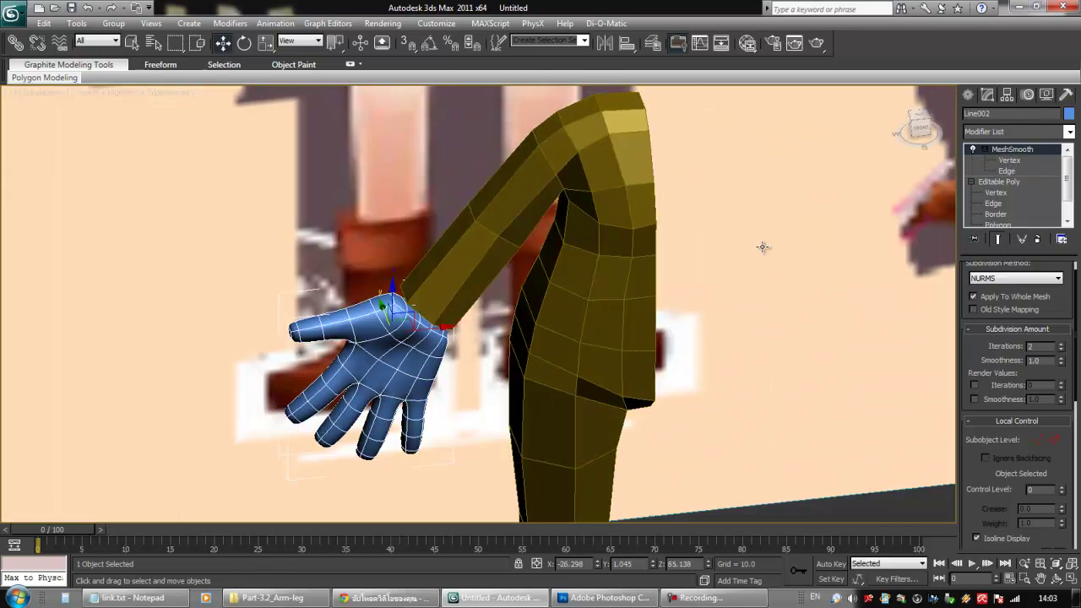
{"action": "left_click", "coordinate": [1037, 240]}
- In polygon-level editing, select the five polygons closing the hand's wrist end and delete them
{"action": "left_click", "coordinate": [1001, 193]}
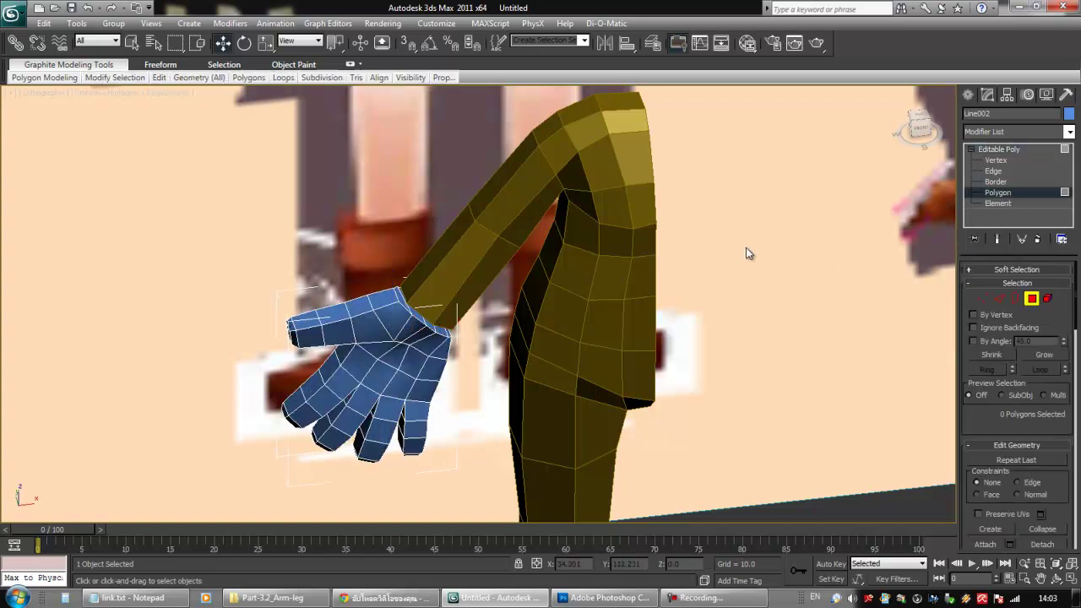
{"action": "middle_click_drag", "start_coordinate": [578, 303], "coordinate": [602, 258], "text": "alt"}
{"action": "scroll", "coordinate": [540, 289], "scroll_direction": "up", "scroll_amount": 4}
{"action": "left_click", "coordinate": [469, 272]}
{"action": "left_click", "coordinate": [489, 284], "text": "ctrl"}
{"action": "left_click", "coordinate": [504, 292], "text": "ctrl"}
{"action": "left_click", "coordinate": [440, 252], "text": "ctrl"}
{"action": "left_click", "coordinate": [412, 223], "text": "ctrl"}
{"action": "middle_click_drag", "start_coordinate": [411, 221], "coordinate": [442, 257], "text": "alt"}
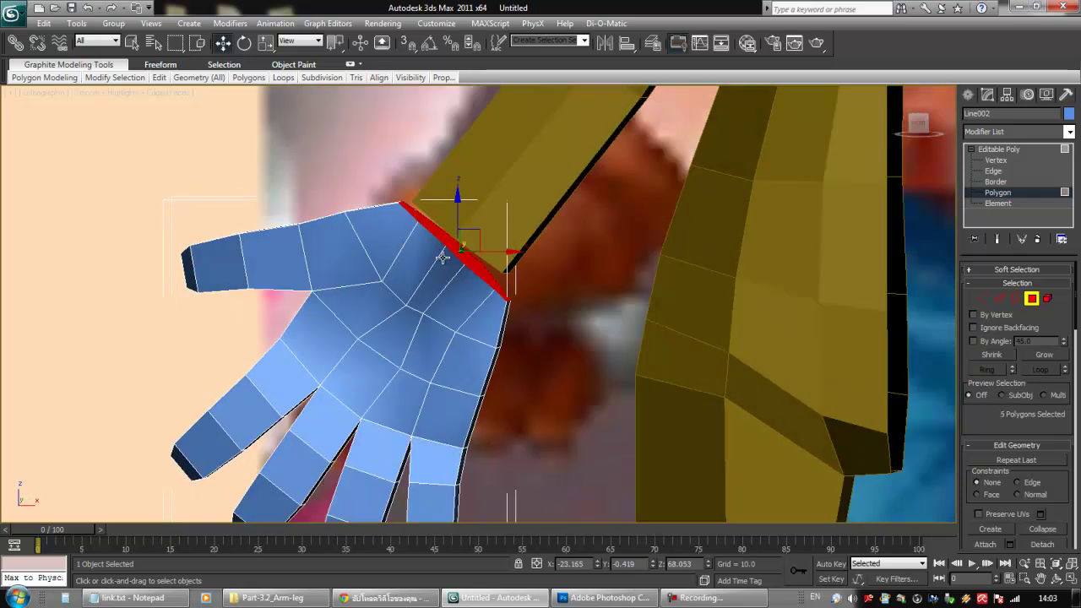
{"action": "key", "text": "Delete"}
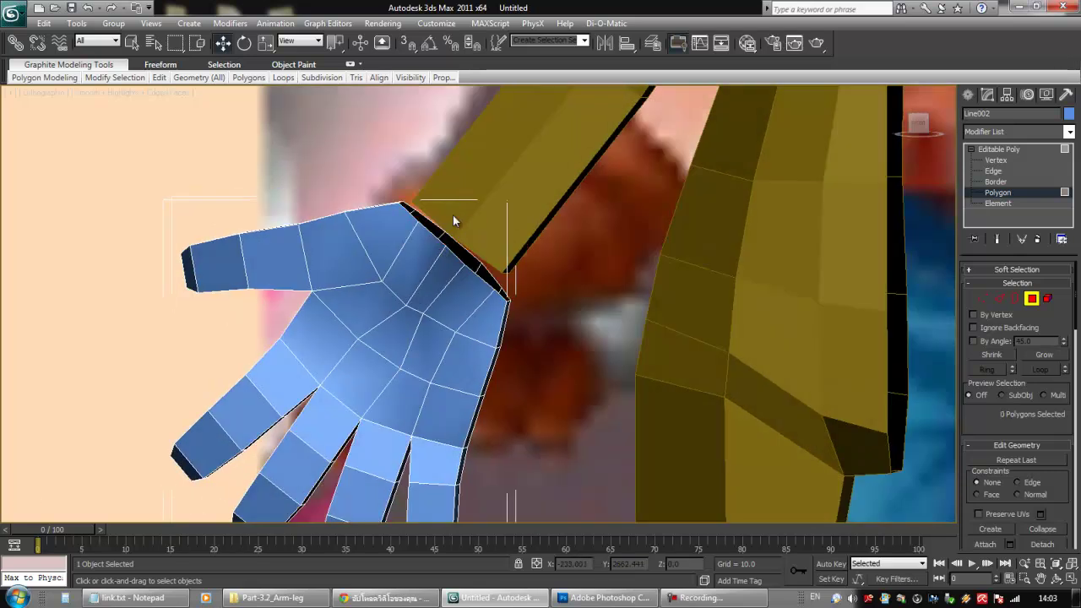
- Leave polygon editing on the hand, and select the body object
{"action": "scroll", "coordinate": [453, 218], "scroll_direction": "down", "scroll_amount": 4}
{"action": "middle_click_drag", "start_coordinate": [454, 230], "coordinate": [570, 257], "text": "alt"}
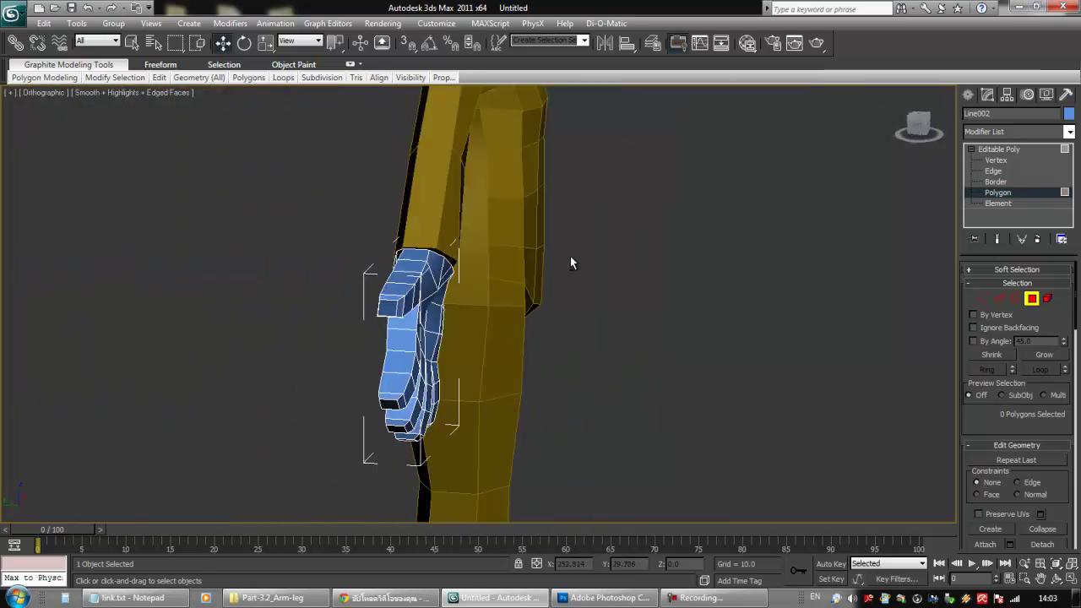
{"action": "key", "text": "f"}
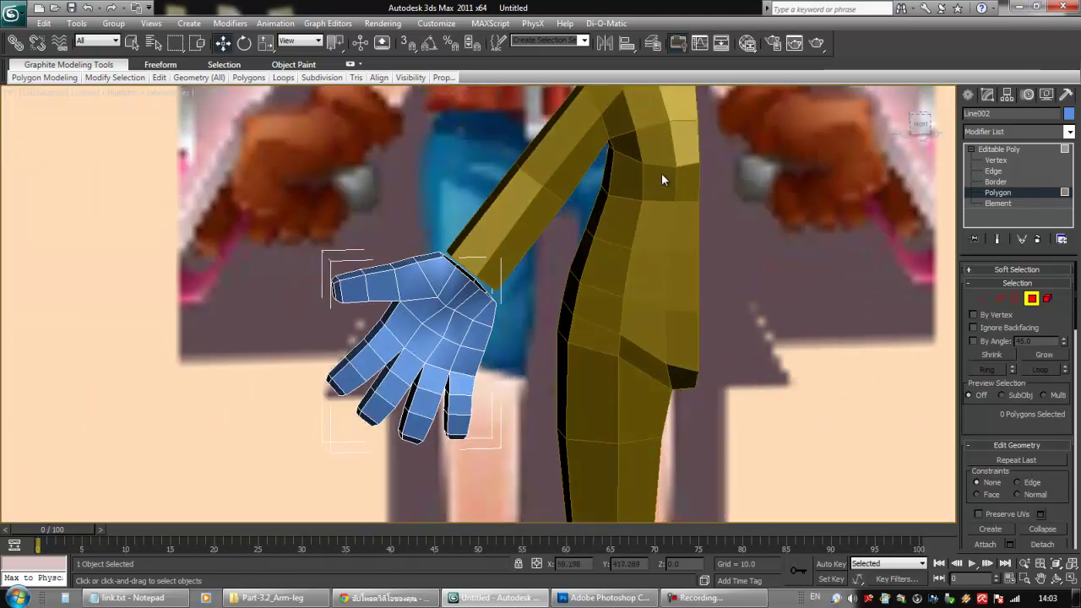
{"action": "left_click", "coordinate": [1031, 302]}
{"action": "left_click", "coordinate": [662, 182]}
{"action": "middle_click_drag", "start_coordinate": [668, 207], "coordinate": [602, 275], "text": "alt"}
{"action": "scroll", "coordinate": [681, 204], "scroll_direction": "down", "scroll_amount": 5}
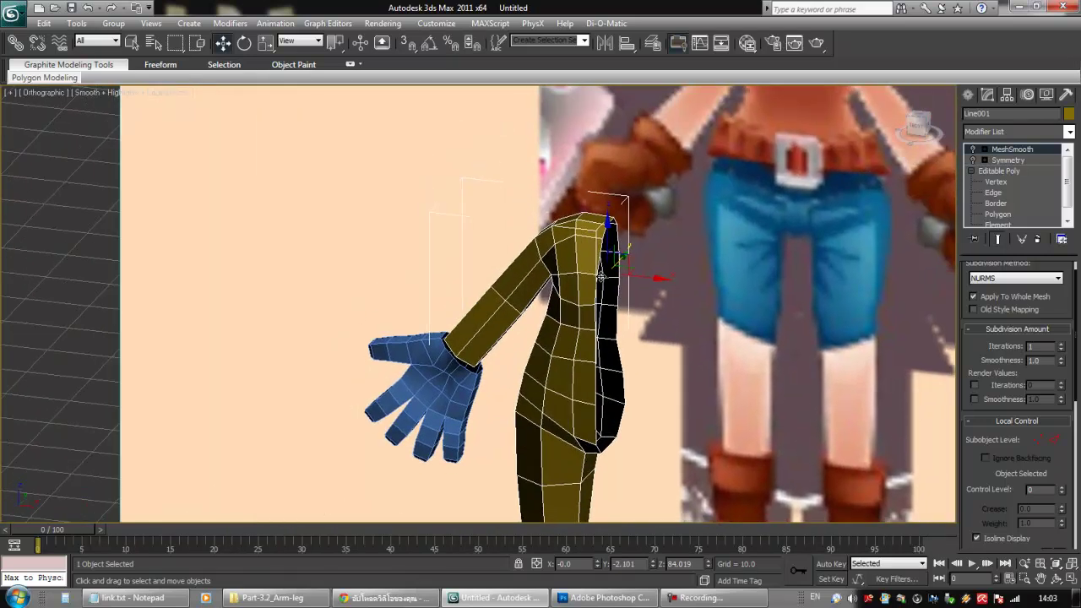
- In the front view, select the two crotch vertices on the body's centre line, move them slightly down, and leave vertex editing
{"action": "key", "text": "f"}
{"action": "scroll", "coordinate": [456, 237], "scroll_direction": "up", "scroll_amount": 6}
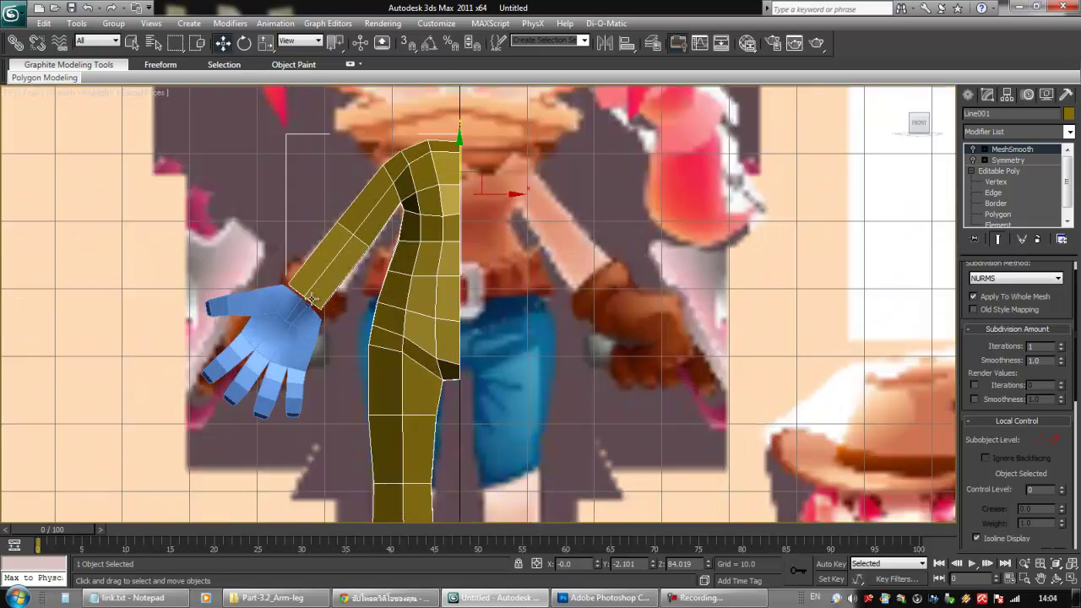
{"action": "middle_click_drag", "start_coordinate": [444, 186], "coordinate": [512, 183]}
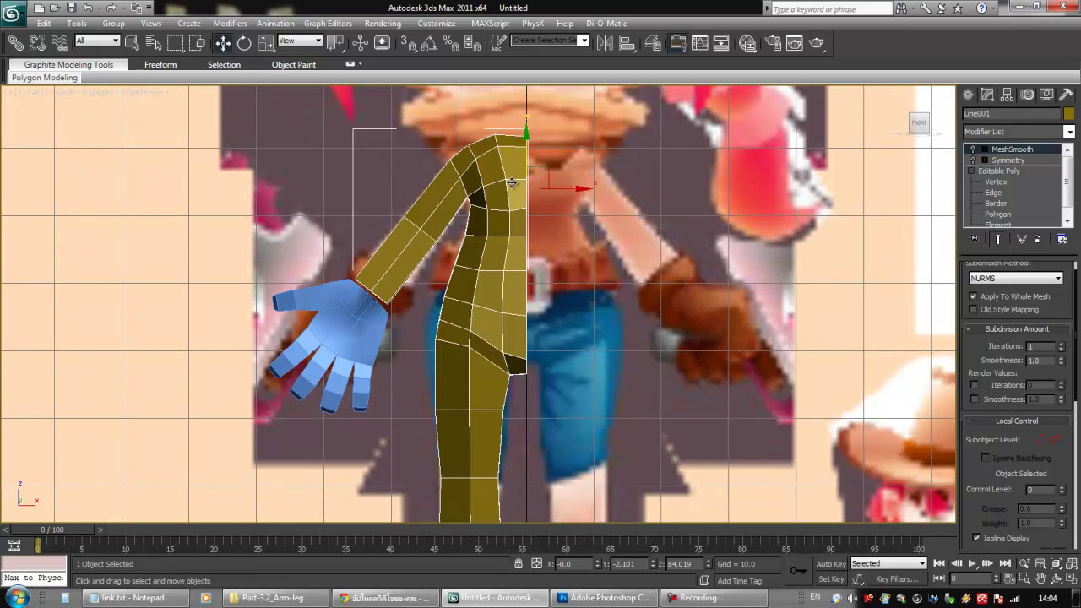
{"action": "middle_click_drag", "start_coordinate": [395, 270], "coordinate": [414, 258]}
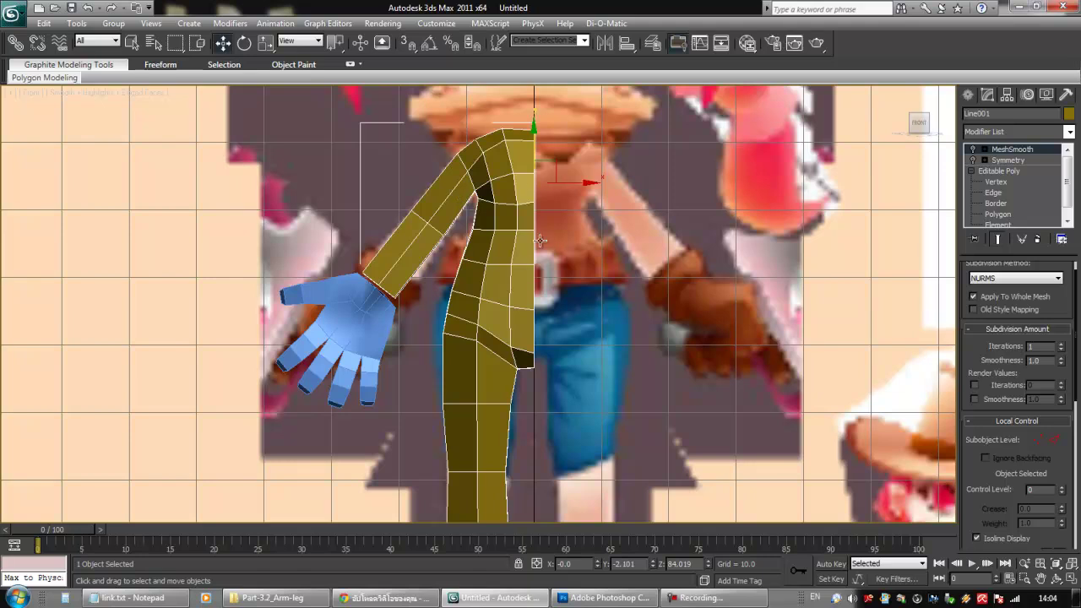
{"action": "middle_click_drag", "start_coordinate": [479, 234], "coordinate": [493, 221]}
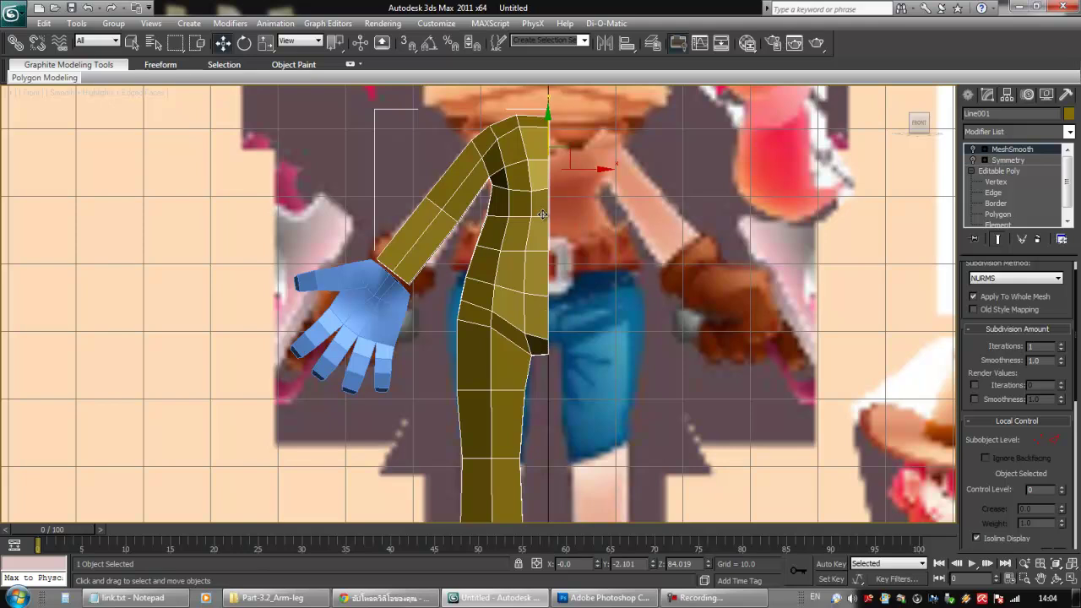
{"action": "left_click", "coordinate": [997, 182]}
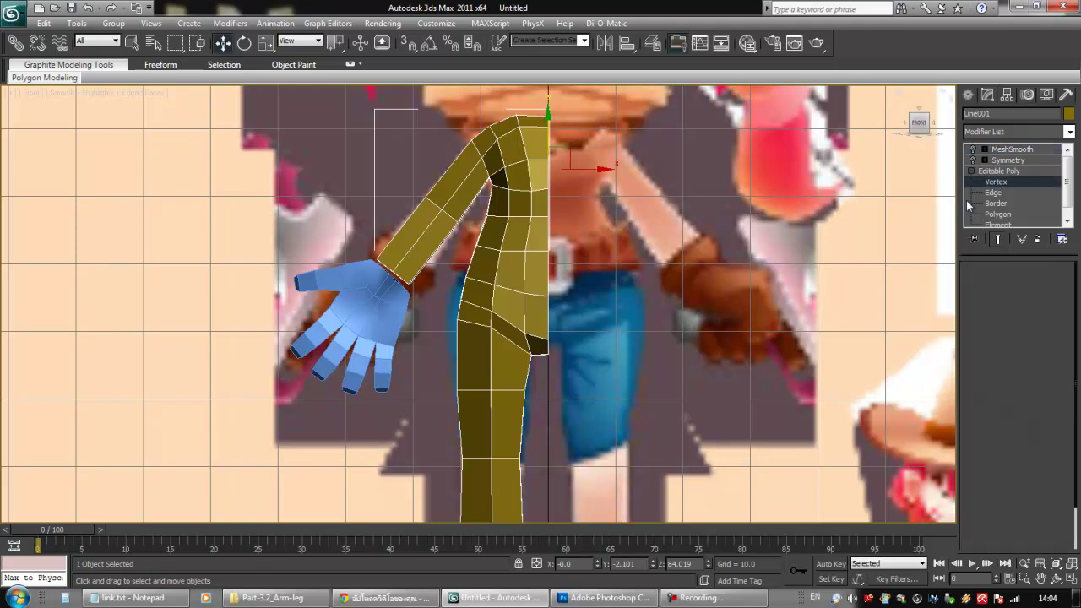
{"action": "left_click_drag", "start_coordinate": [541, 365], "coordinate": [558, 328]}
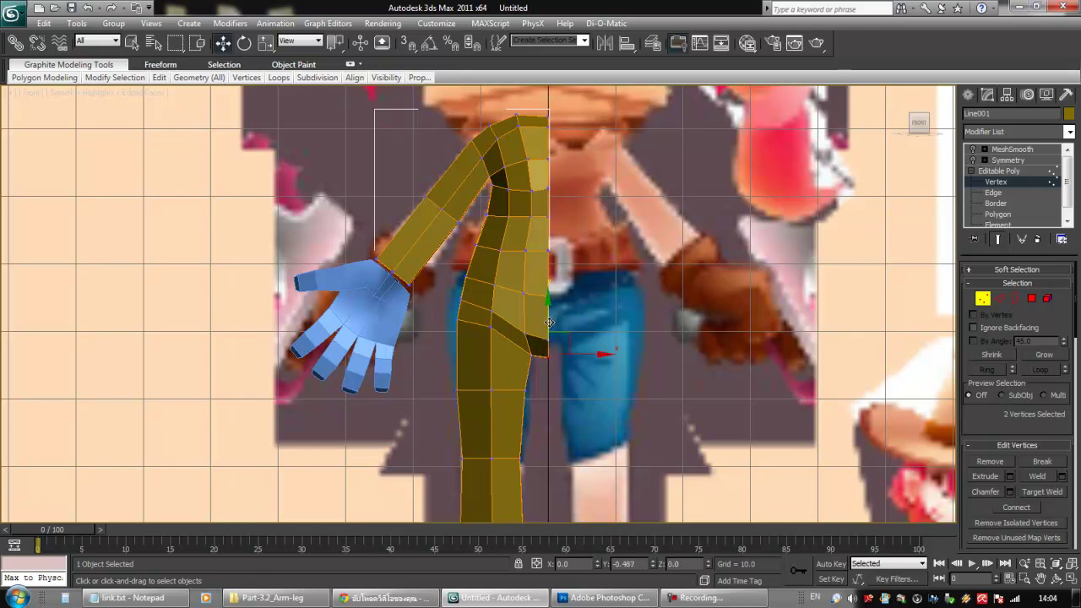
{"action": "middle_click_drag", "start_coordinate": [560, 310], "coordinate": [560, 308]}
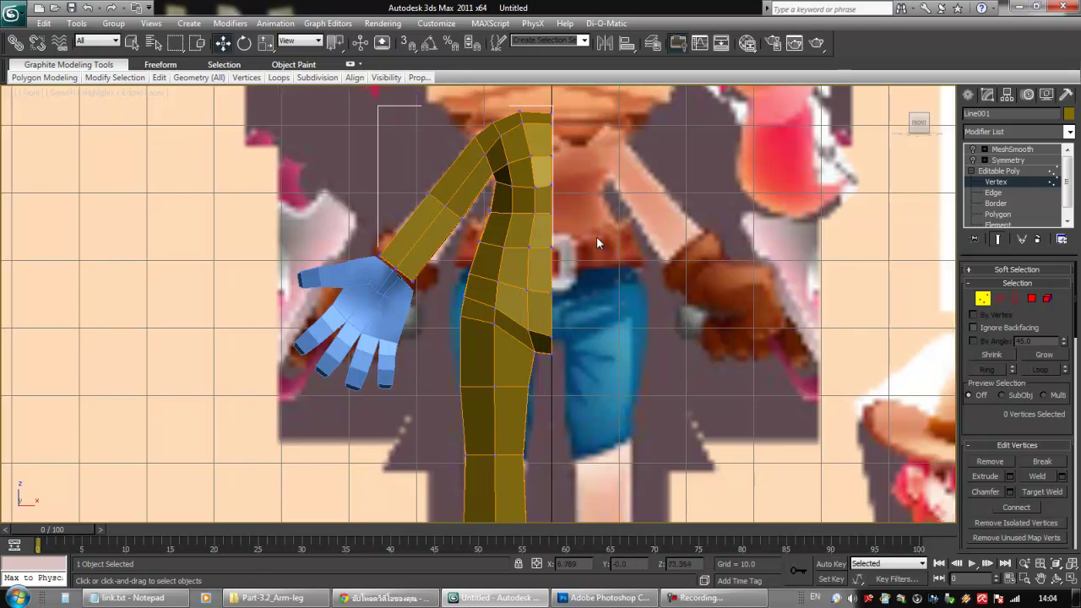
{"action": "left_click", "coordinate": [996, 182]}
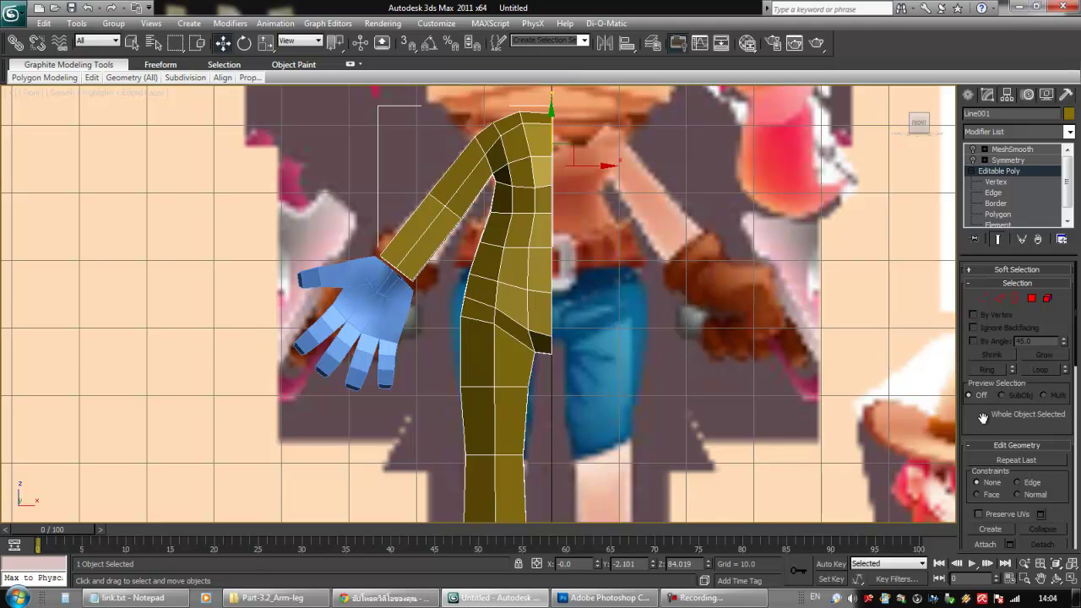
- Attach the hand to the body's editable poly and reselect the combined object
{"action": "scroll", "coordinate": [977, 431], "scroll_direction": "down", "scroll_amount": 1}
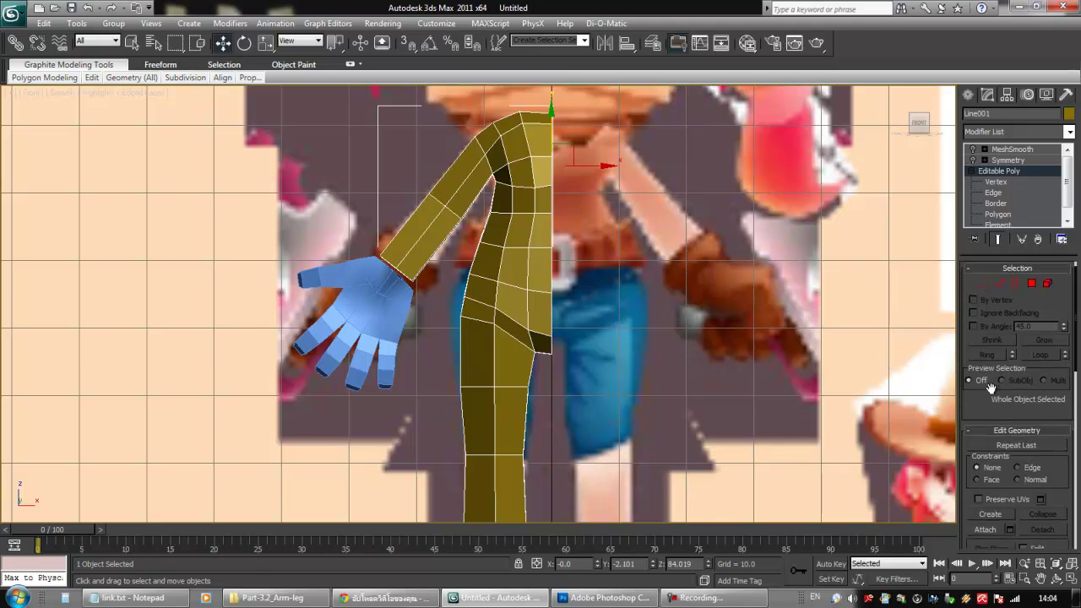
{"action": "scroll", "coordinate": [989, 387], "scroll_direction": "down", "scroll_amount": 5}
{"action": "left_click", "coordinate": [984, 402]}
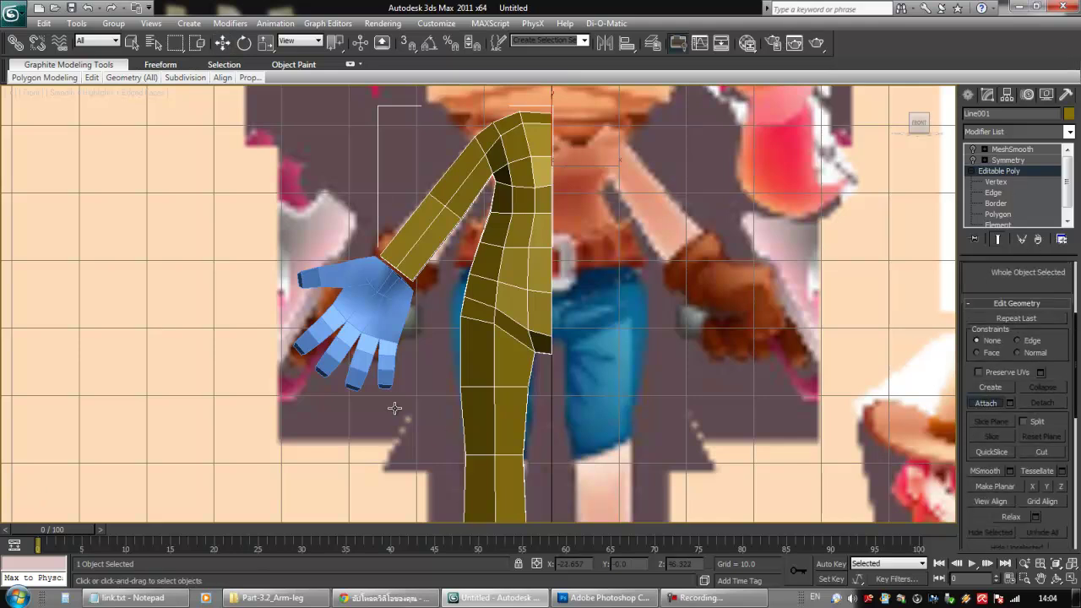
{"action": "left_click", "coordinate": [383, 297]}
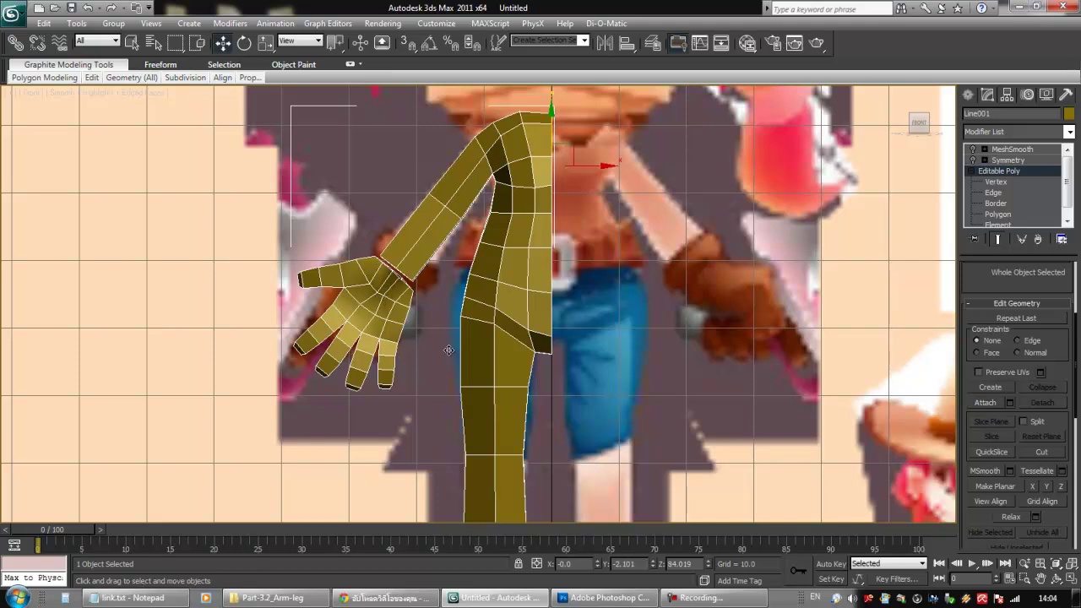
{"action": "left_click", "coordinate": [629, 344]}
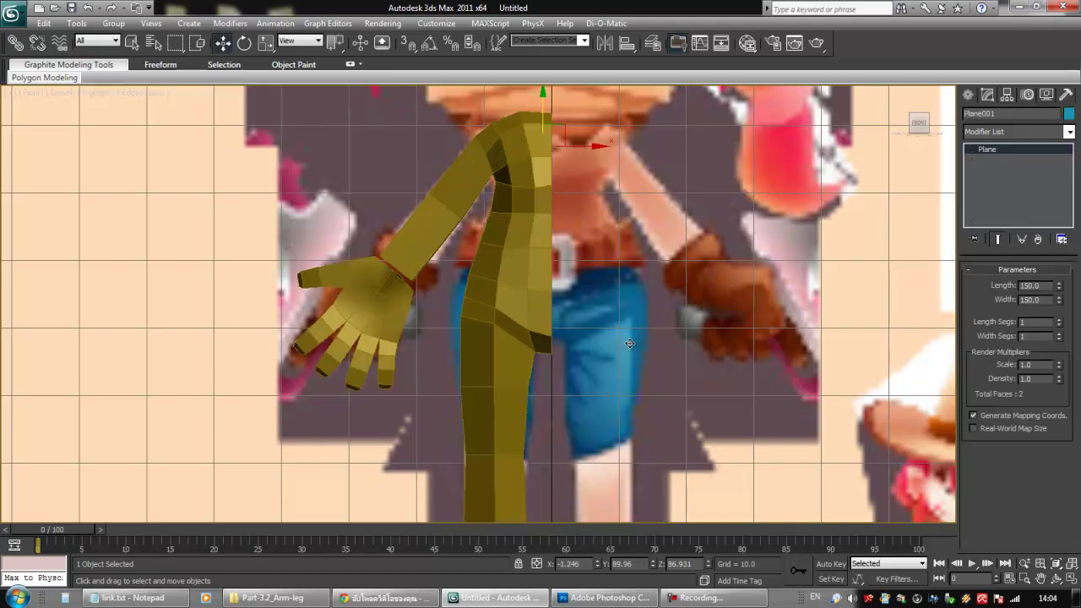
{"action": "left_click", "coordinate": [543, 310]}
{"action": "middle_click_drag", "start_coordinate": [542, 311], "coordinate": [575, 355], "text": "alt"}
{"action": "scroll", "coordinate": [556, 341], "scroll_direction": "up", "scroll_amount": 6}
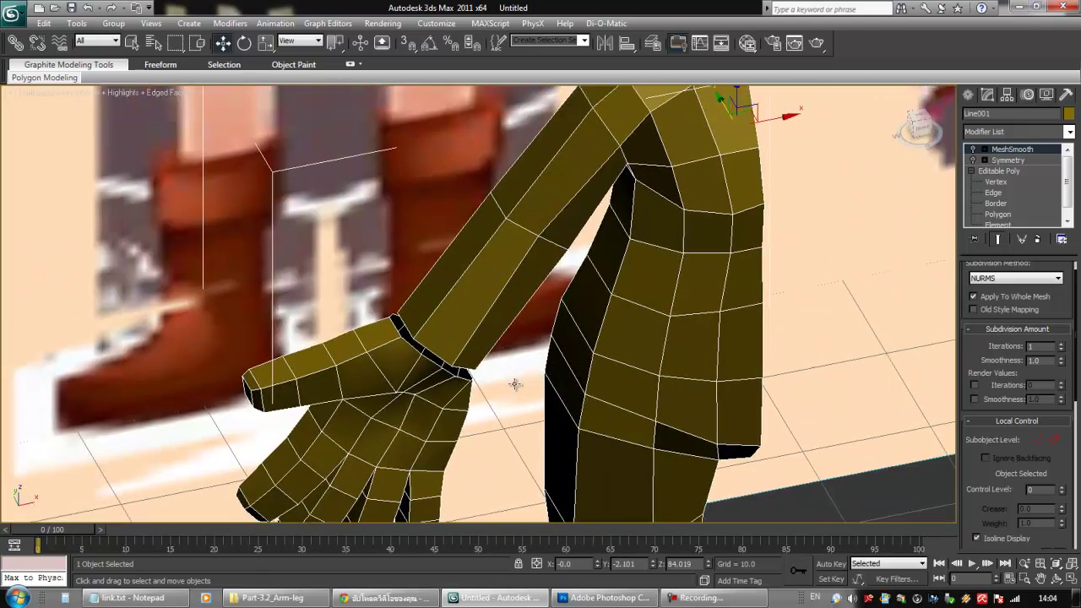
{"action": "scroll", "coordinate": [483, 332], "scroll_direction": "down", "scroll_amount": 3}
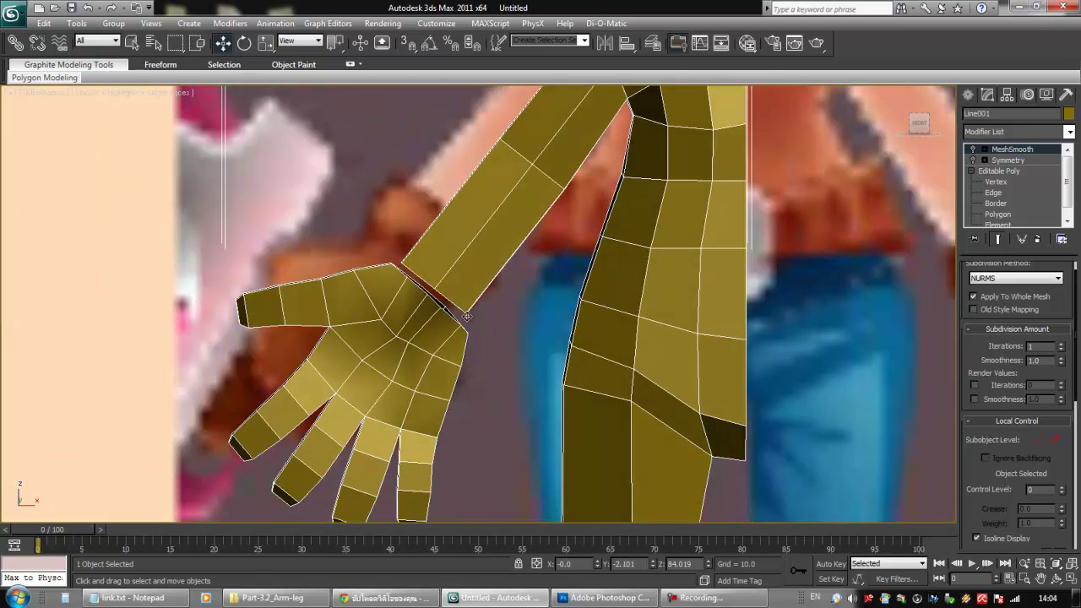
{"action": "scroll", "coordinate": [467, 319], "scroll_direction": "up", "scroll_amount": 3}
{"action": "scroll", "coordinate": [413, 348], "scroll_direction": "up", "scroll_amount": 2}
{"action": "middle_click_drag", "start_coordinate": [412, 346], "coordinate": [705, 301], "text": "alt"}
{"action": "left_click", "coordinate": [995, 203]}
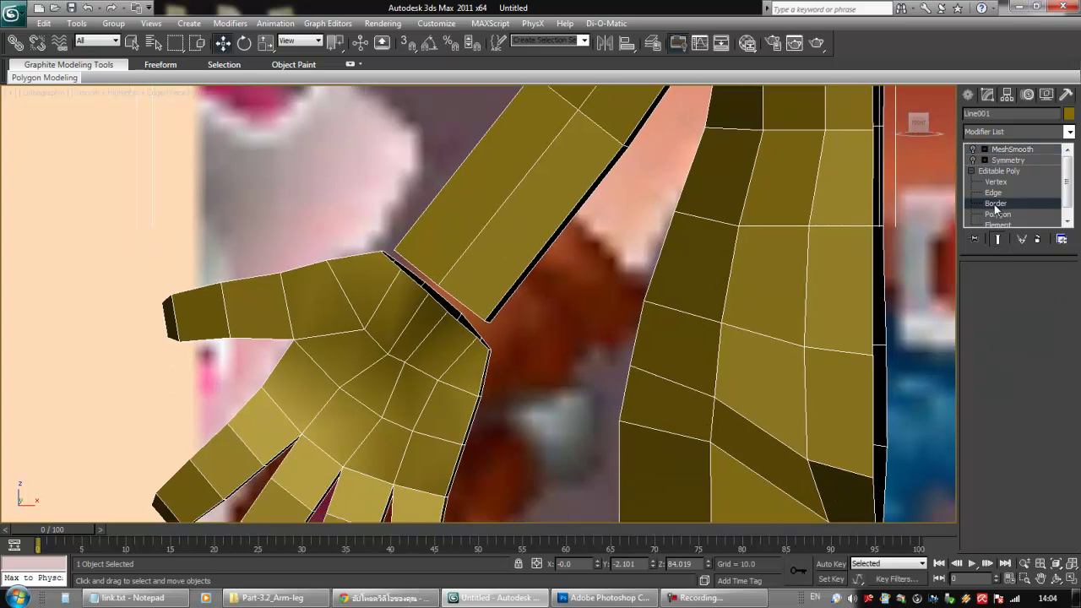
{"action": "left_click", "coordinate": [456, 320]}
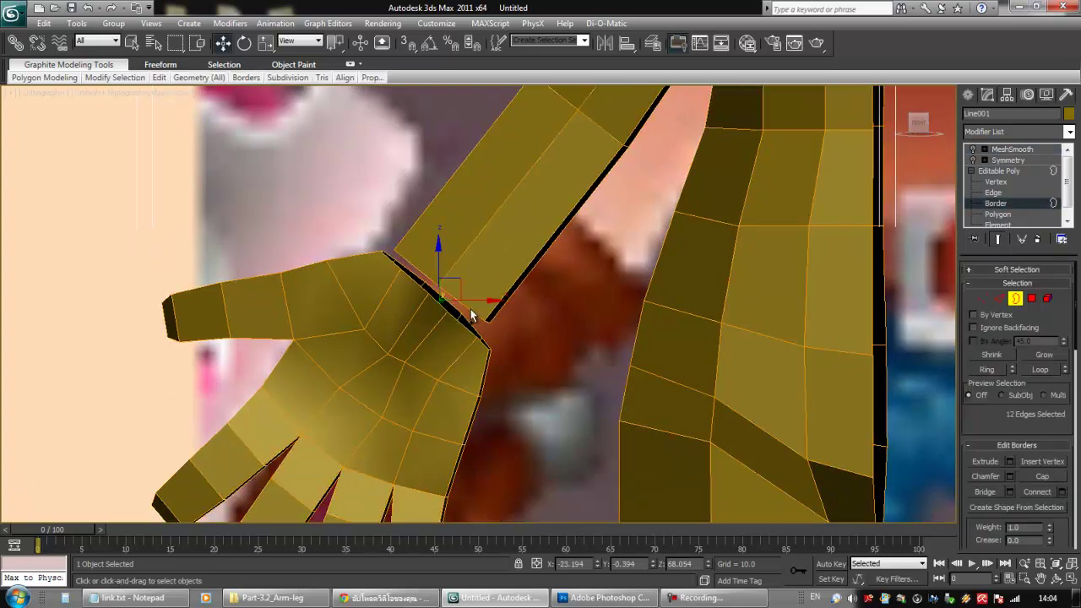
{"action": "middle_click_drag", "start_coordinate": [471, 309], "coordinate": [519, 334], "text": "alt"}
{"action": "left_click", "coordinate": [893, 275]}
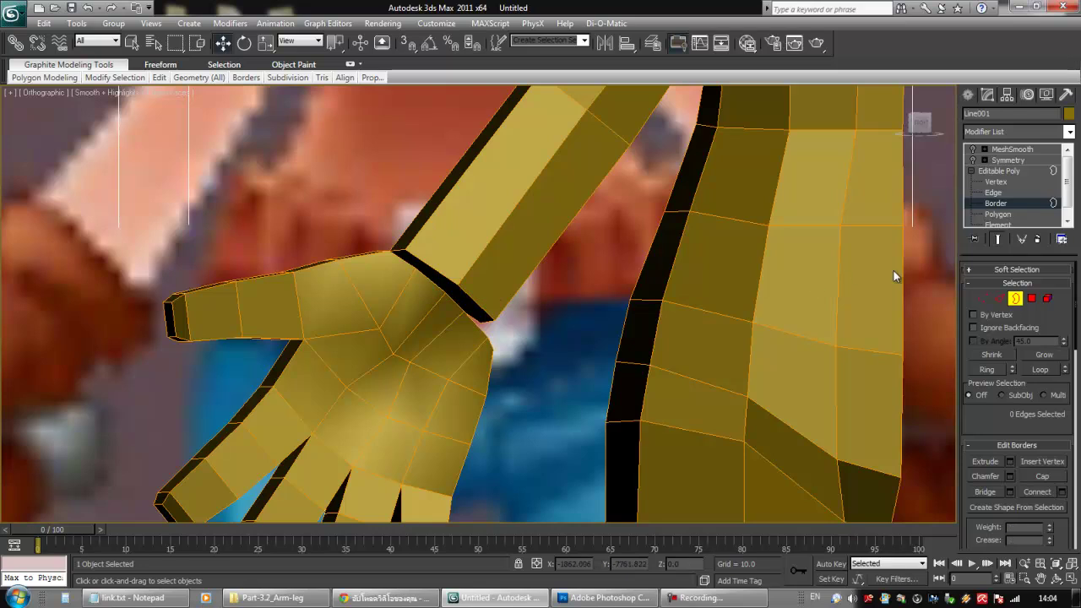
- In polygon-level editing, delete the polygon closing the arm's wrist end
{"action": "left_click", "coordinate": [998, 215]}
{"action": "left_click", "coordinate": [488, 292]}
{"action": "middle_click_drag", "start_coordinate": [488, 292], "coordinate": [426, 304], "text": "alt"}
{"action": "key", "text": "Delete"}
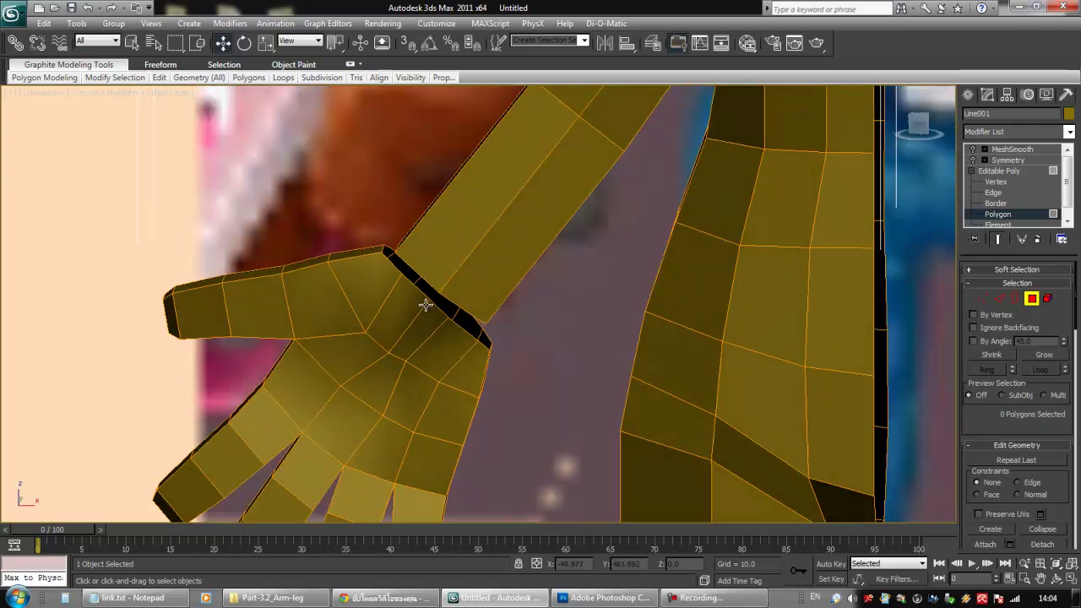
- Try to bridge the hand's open wrist border with the arm's open end
{"action": "left_click", "coordinate": [995, 203]}
{"action": "left_click", "coordinate": [463, 322]}
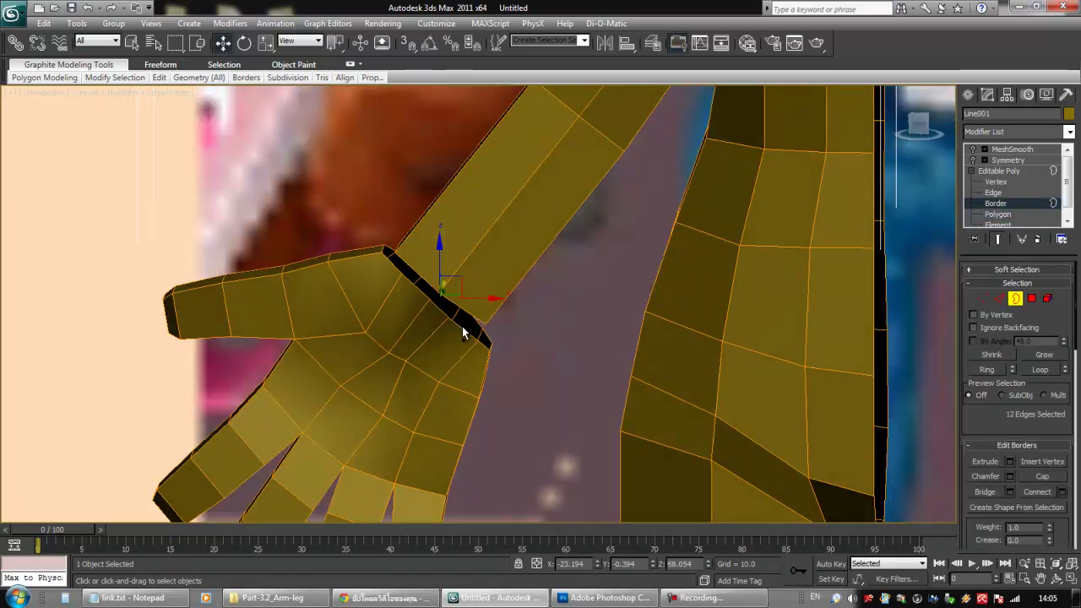
{"action": "middle_click_drag", "start_coordinate": [472, 316], "coordinate": [482, 326], "text": "alt"}
{"action": "scroll", "coordinate": [977, 413], "scroll_direction": "down", "scroll_amount": 2}
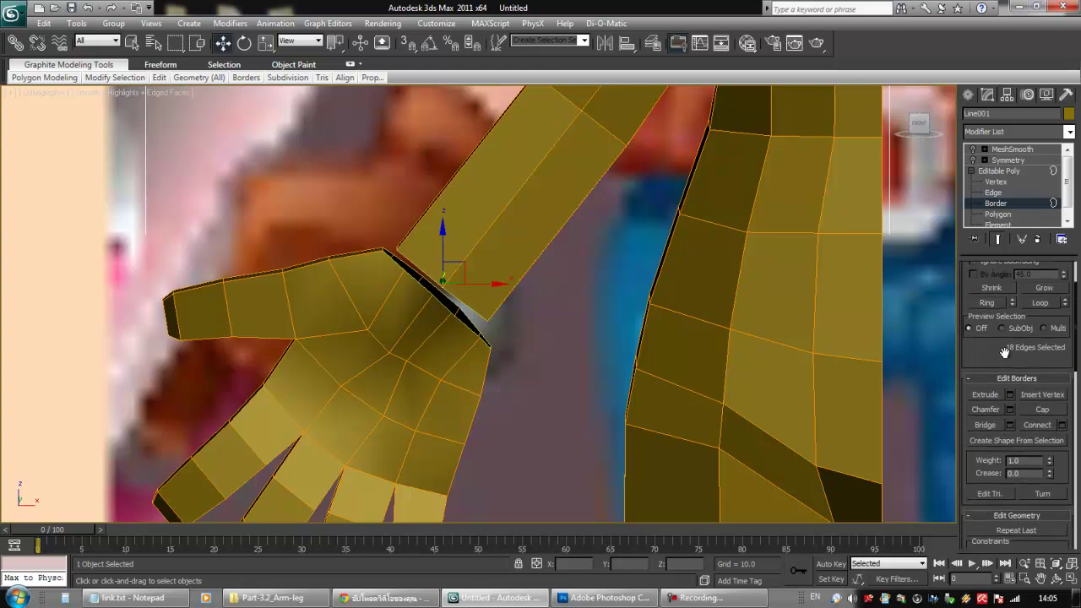
{"action": "left_click", "coordinate": [984, 422]}
- Select the facing open borders of the hand and the arm together and bridge them to join the wrist
{"action": "middle_click_drag", "start_coordinate": [611, 296], "coordinate": [500, 361], "text": "alt"}
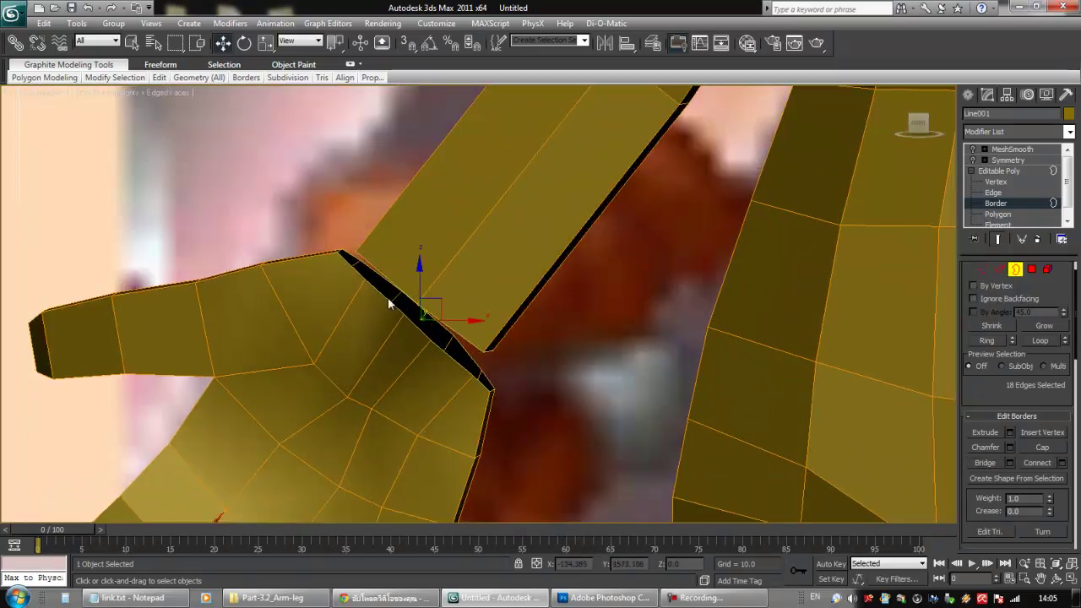
{"action": "middle_click_drag", "start_coordinate": [492, 384], "coordinate": [517, 385], "text": "alt"}
{"action": "left_click", "coordinate": [510, 373]}
{"action": "left_click", "coordinate": [459, 360]}
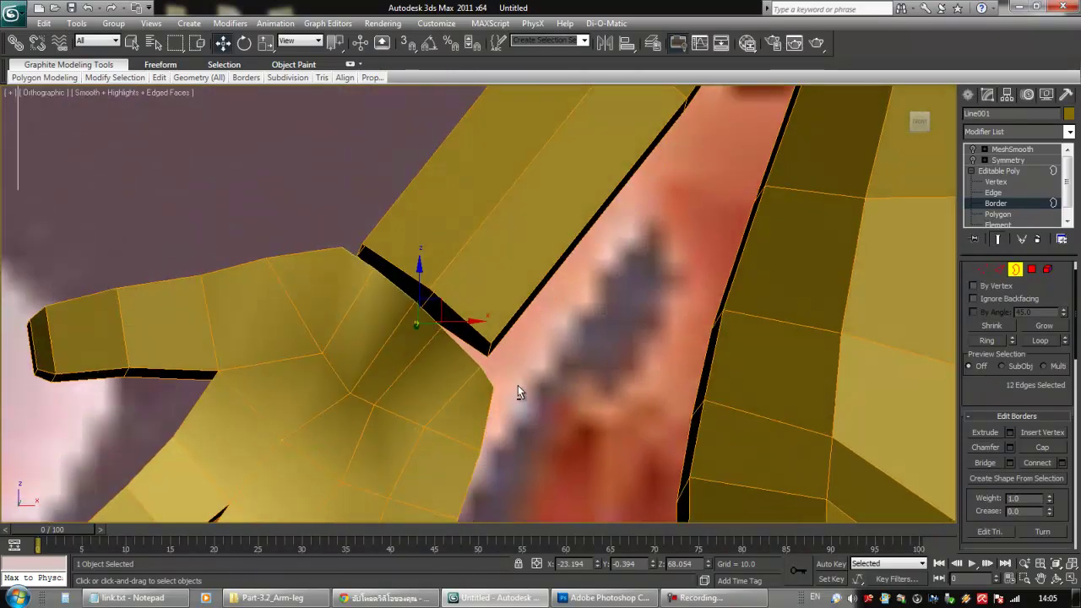
{"action": "left_click", "coordinate": [472, 328], "text": "ctrl"}
{"action": "mouse_move", "coordinate": [496, 342]}
{"action": "middle_mouse_down", "text": "alt"}
{"action": "mouse_move", "coordinate": [495, 366]}
{"action": "mouse_move", "coordinate": [478, 353]}
{"action": "middle_mouse_up", "text": "alt"}
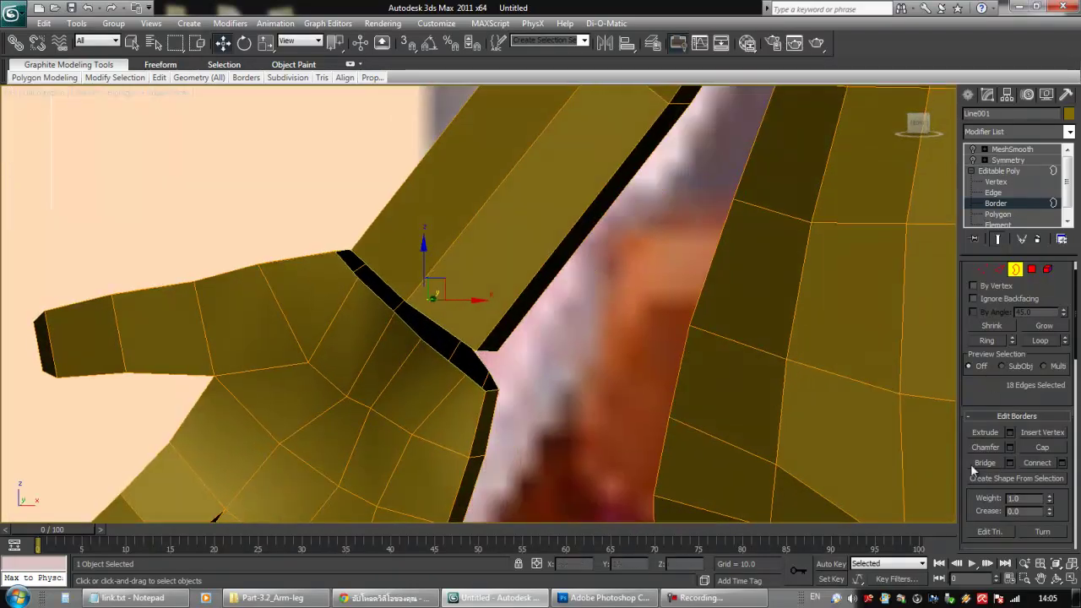
{"action": "left_click_drag", "start_coordinate": [977, 399], "coordinate": [981, 260]}
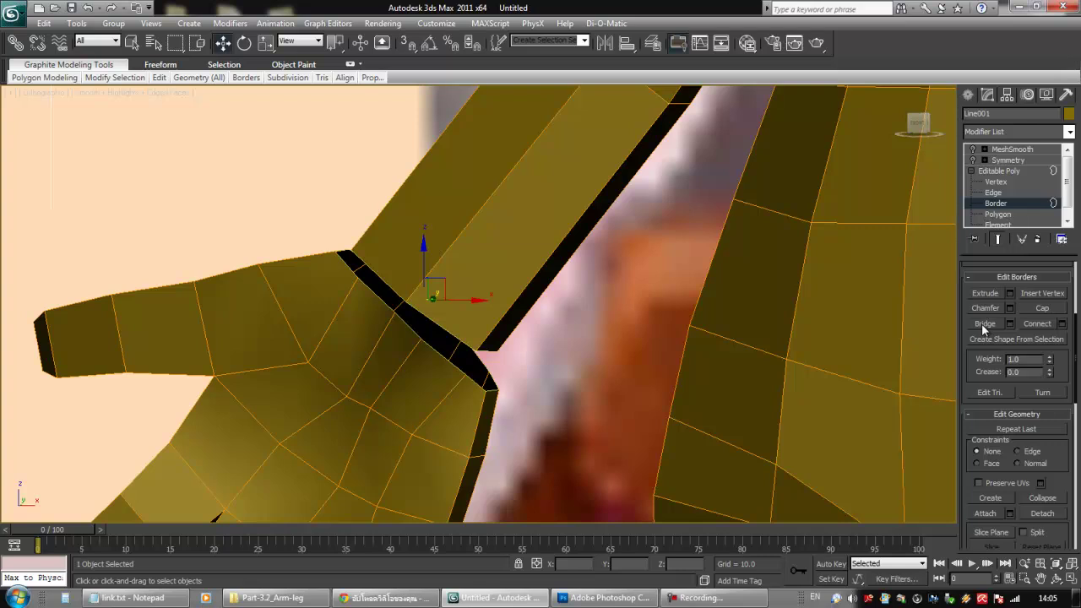
{"action": "left_click", "coordinate": [981, 324]}
{"action": "middle_click_drag", "start_coordinate": [633, 444], "coordinate": [491, 368], "text": "alt"}
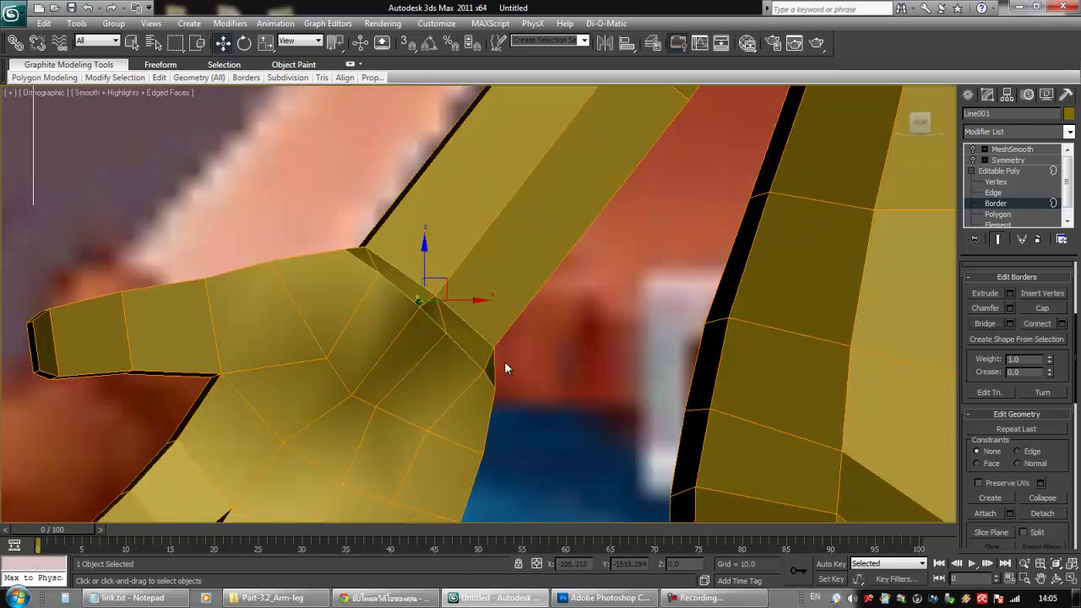
- In vertex-level editing, nudge the vertices in the middle of the bridged wrist to even out the seam
{"action": "left_click", "coordinate": [997, 182]}
{"action": "left_click", "coordinate": [446, 332]}
{"action": "middle_click_drag", "start_coordinate": [481, 354], "coordinate": [465, 336], "text": "alt"}
{"action": "left_click", "coordinate": [420, 311]}
{"action": "middle_click_drag", "start_coordinate": [445, 300], "coordinate": [390, 310], "text": "alt"}
{"action": "left_click", "coordinate": [428, 294]}
{"action": "left_click_drag", "start_coordinate": [467, 303], "coordinate": [485, 309]}
{"action": "mouse_move", "coordinate": [485, 309]}
{"action": "middle_mouse_down", "text": "alt"}
{"action": "mouse_move", "coordinate": [553, 356]}
{"action": "mouse_move", "coordinate": [501, 341]}
{"action": "mouse_move", "coordinate": [484, 301]}
{"action": "middle_mouse_up", "text": "alt"}
{"action": "left_click_drag", "start_coordinate": [462, 281], "coordinate": [478, 291]}
{"action": "left_click", "coordinate": [435, 322]}
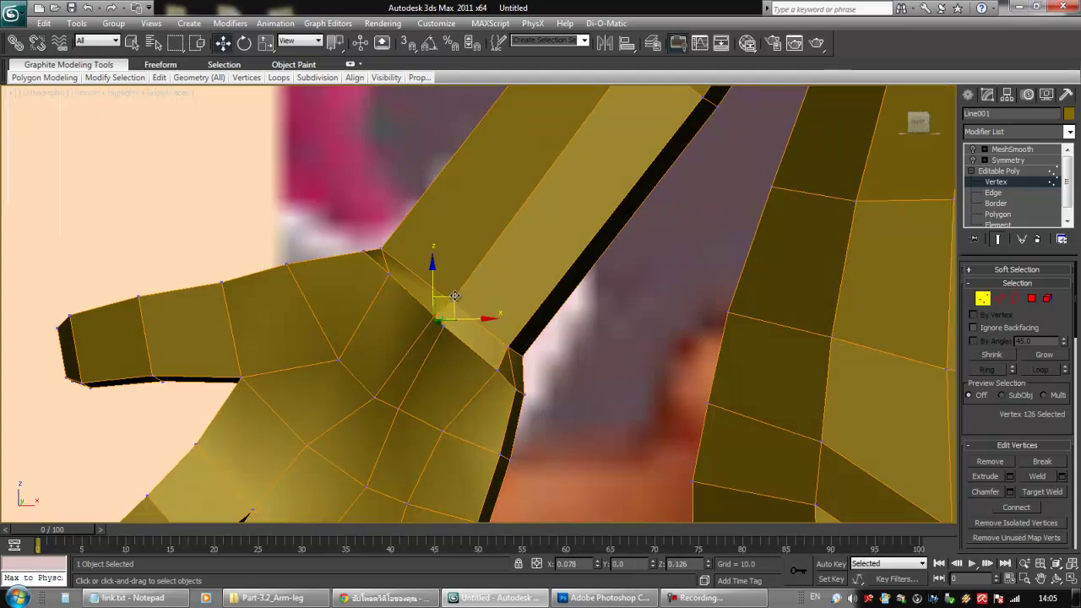
- Reposition the wrist seam vertex near the base of the thumb
{"action": "middle_click_drag", "start_coordinate": [352, 275], "coordinate": [388, 282], "text": "alt"}
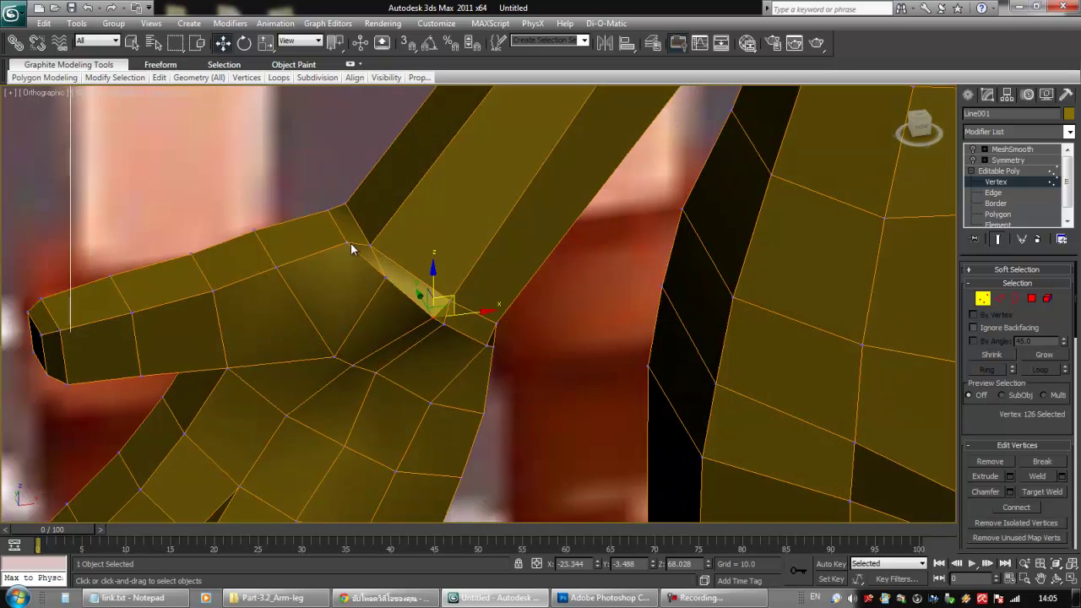
{"action": "left_click", "coordinate": [367, 246]}
{"action": "mouse_move", "coordinate": [367, 246]}
{"action": "middle_mouse_down", "text": "alt"}
{"action": "mouse_move", "coordinate": [360, 229]}
{"action": "mouse_move", "coordinate": [379, 234]}
{"action": "middle_mouse_up", "text": "alt"}
{"action": "left_click", "coordinate": [380, 271]}
{"action": "left_click_drag", "start_coordinate": [398, 251], "coordinate": [394, 255]}
- Shift the wrist vertex on the little-finger side slightly along the Y axis
{"action": "middle_click_drag", "start_coordinate": [356, 249], "coordinate": [346, 309], "text": "alt"}
{"action": "left_click", "coordinate": [494, 376]}
{"action": "middle_click_drag", "start_coordinate": [510, 369], "coordinate": [516, 342], "text": "alt"}
{"action": "left_click_drag", "start_coordinate": [516, 384], "coordinate": [507, 380]}
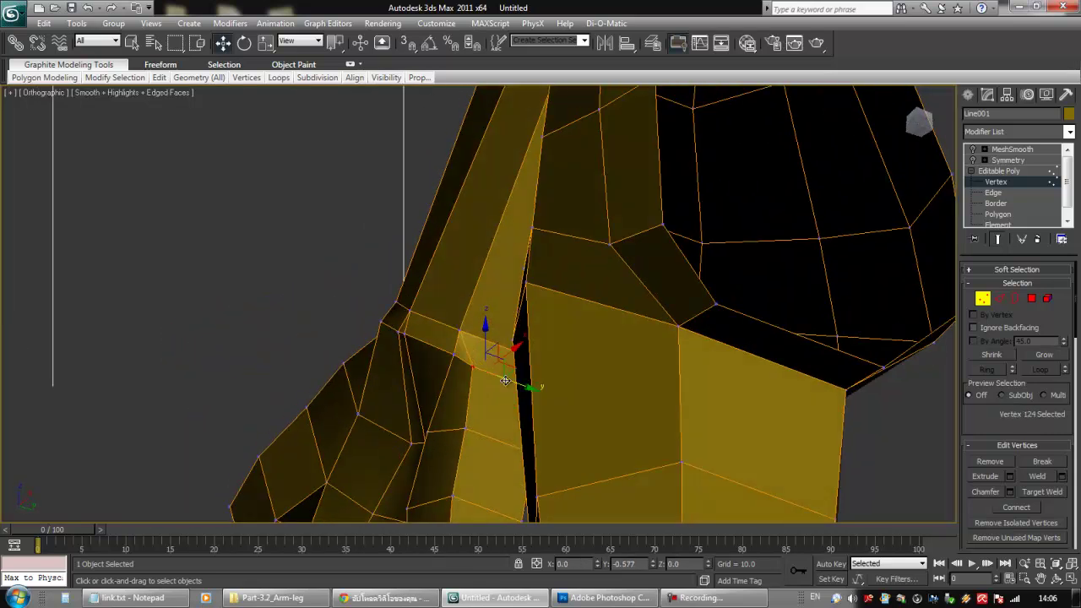
{"action": "left_click", "coordinate": [460, 353]}
- Shift a palm vertex below the wrist along the Y axis to smooth the hand's depth
{"action": "middle_click_drag", "start_coordinate": [483, 365], "coordinate": [530, 454], "text": "alt"}
{"action": "left_click", "coordinate": [397, 411]}
{"action": "left_click_drag", "start_coordinate": [364, 416], "coordinate": [379, 421]}
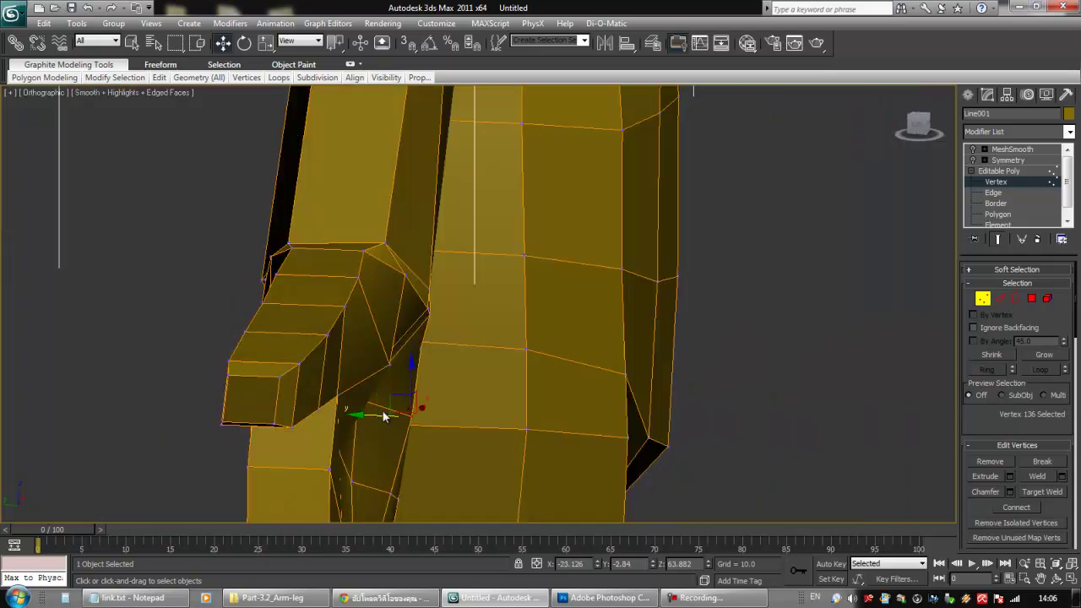
{"action": "left_click", "coordinate": [418, 348], "text": "ctrl"}
- Reposition three vertices in the centre of the palm to even out the spacing of its edges
{"action": "middle_click_drag", "start_coordinate": [384, 382], "coordinate": [436, 341], "text": "alt"}
{"action": "scroll", "coordinate": [412, 352], "scroll_direction": "up", "scroll_amount": 2}
{"action": "left_click", "coordinate": [424, 350]}
{"action": "left_click_drag", "start_coordinate": [443, 333], "coordinate": [418, 335]}
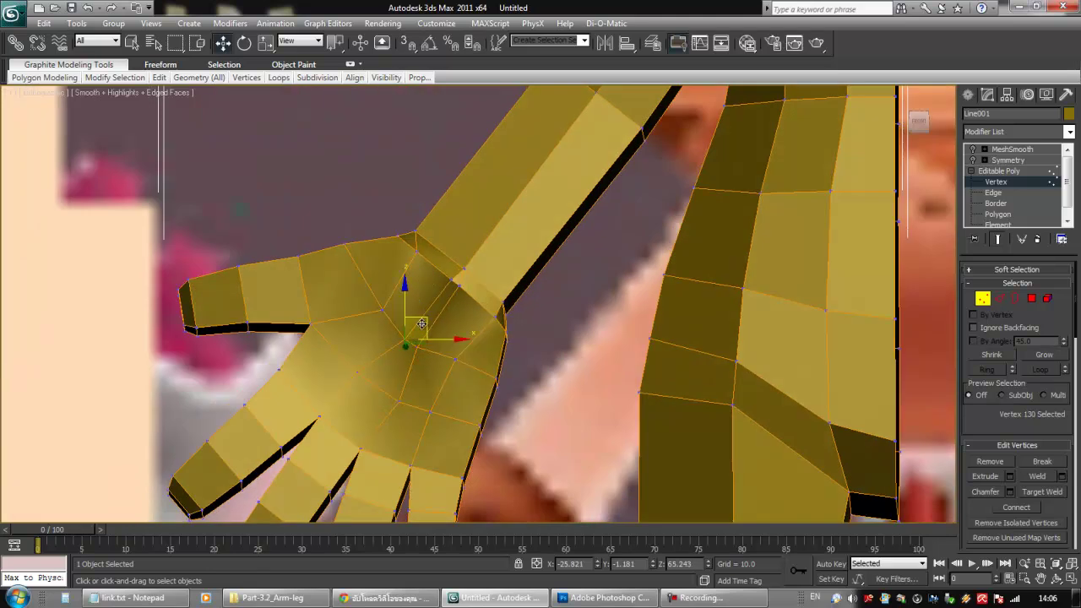
{"action": "left_click", "coordinate": [398, 400]}
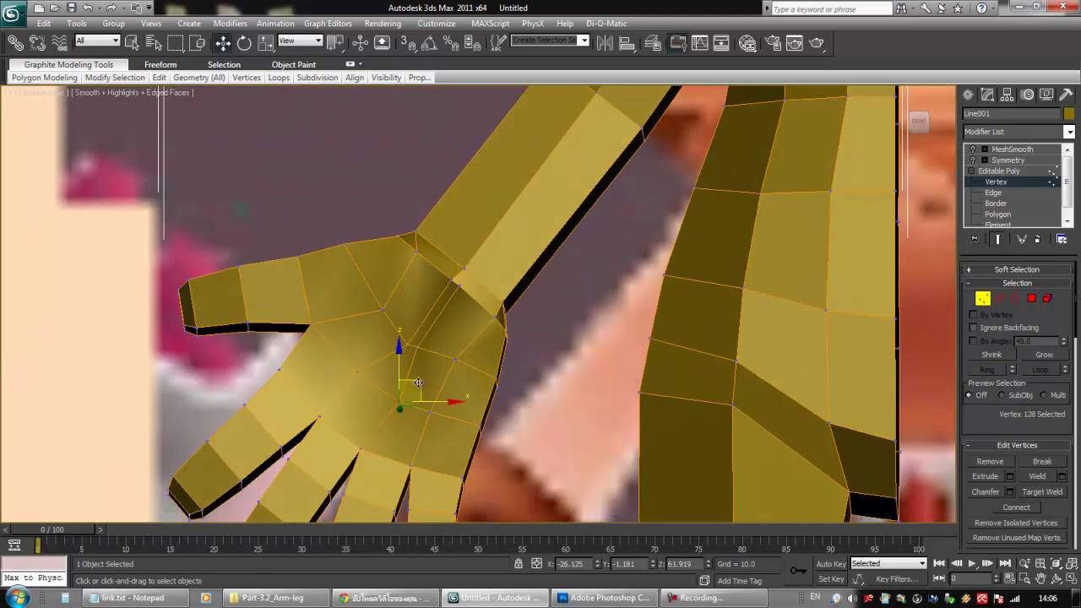
{"action": "left_click", "coordinate": [360, 377]}
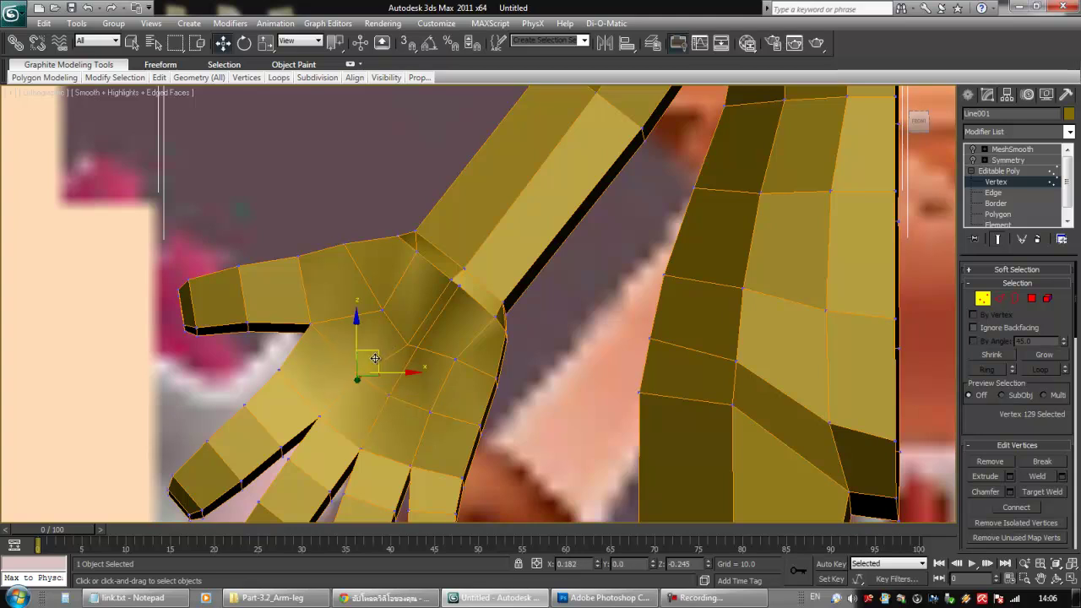
{"action": "left_click_drag", "start_coordinate": [382, 362], "coordinate": [384, 361]}
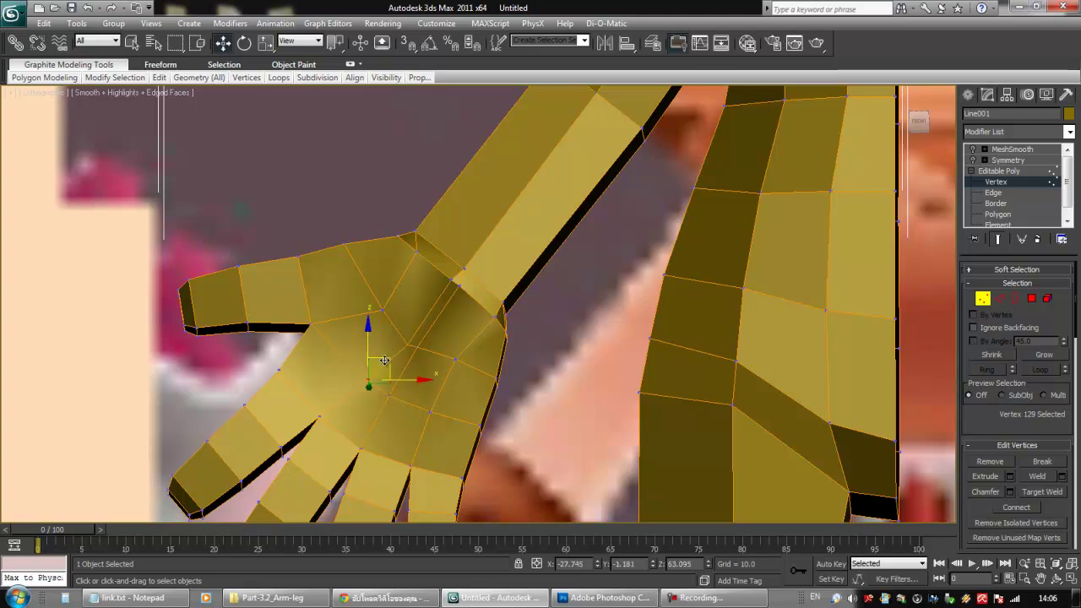
- Hide every object except the character mesh so the reference planes no longer cover the back of the hand
{"action": "middle_click_drag", "start_coordinate": [464, 307], "coordinate": [555, 326], "text": "alt"}
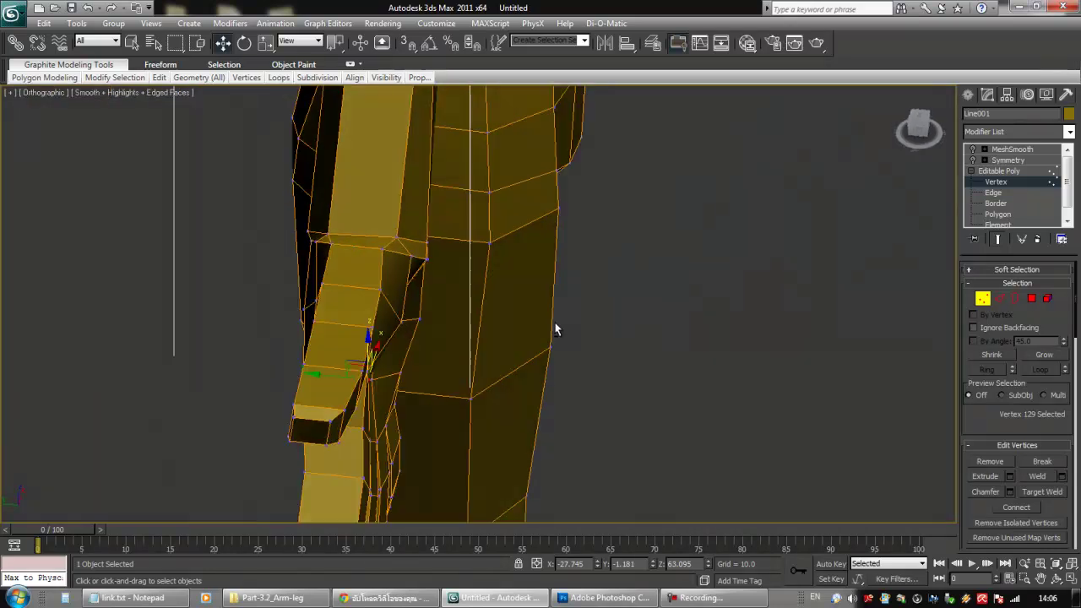
{"action": "middle_click_drag", "start_coordinate": [427, 301], "coordinate": [569, 328]}
{"action": "scroll", "coordinate": [474, 280], "scroll_direction": "up", "scroll_amount": 4}
{"action": "left_click", "coordinate": [474, 251]}
{"action": "middle_click_drag", "start_coordinate": [474, 251], "coordinate": [522, 247], "text": "alt"}
{"action": "right_click", "coordinate": [518, 243]}
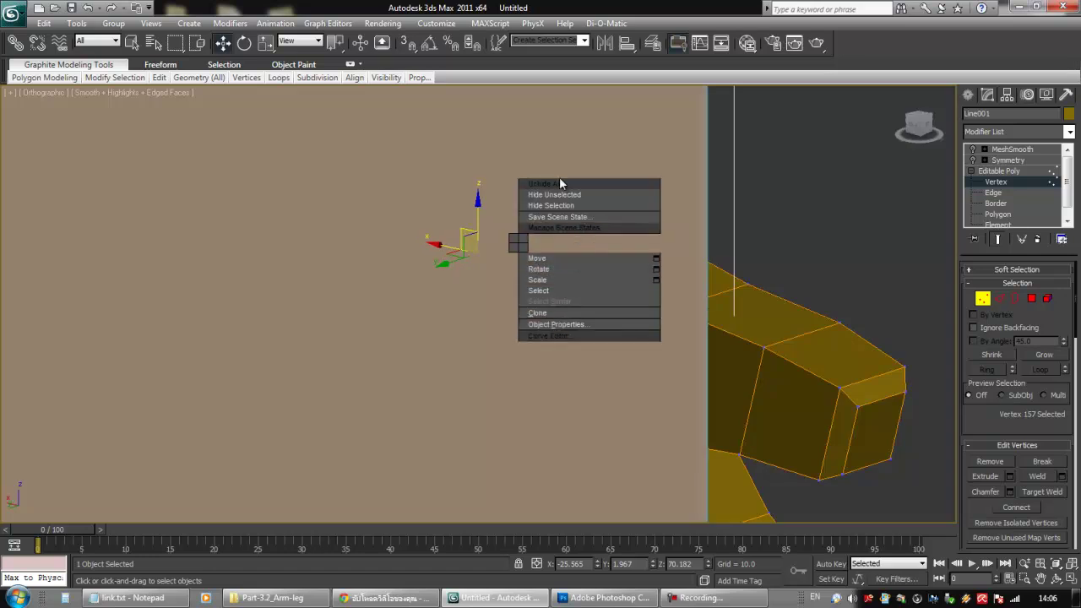
{"action": "left_click", "coordinate": [569, 196]}
{"action": "middle_click_drag", "start_coordinate": [429, 307], "coordinate": [504, 262], "text": "alt"}
{"action": "scroll", "coordinate": [509, 318], "scroll_direction": "down", "scroll_amount": 3}
{"action": "scroll", "coordinate": [517, 314], "scroll_direction": "down", "scroll_amount": 5}
{"action": "scroll", "coordinate": [517, 321], "scroll_direction": "up", "scroll_amount": 6}
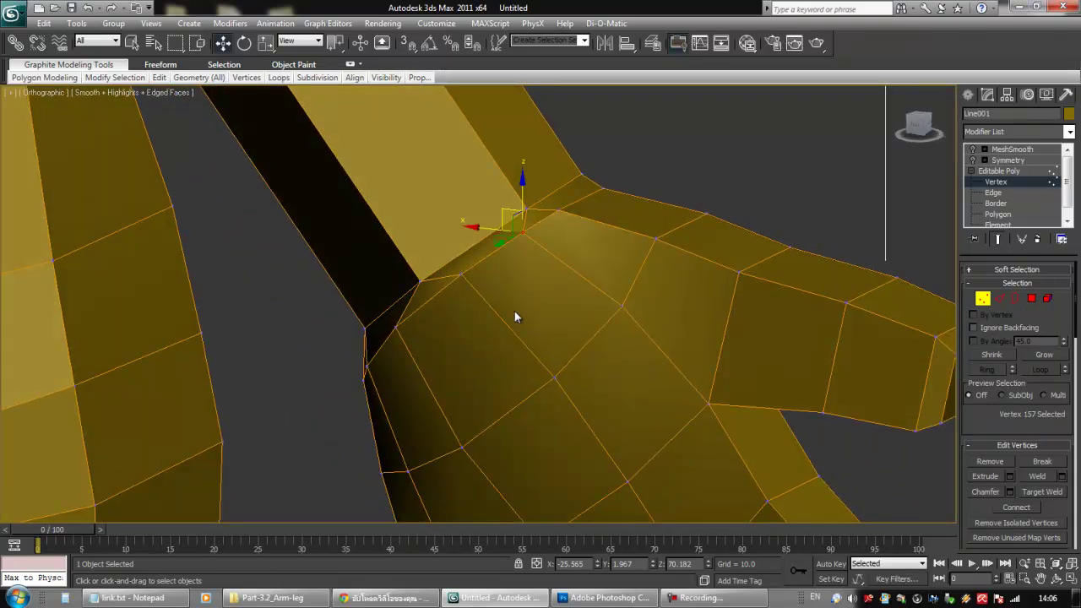
- Reposition two vertices on the back of the hand just below the wrist seam
{"action": "left_click", "coordinate": [462, 277]}
{"action": "middle_click_drag", "start_coordinate": [481, 299], "coordinate": [520, 288], "text": "alt"}
{"action": "left_click_drag", "start_coordinate": [452, 257], "coordinate": [424, 290]}
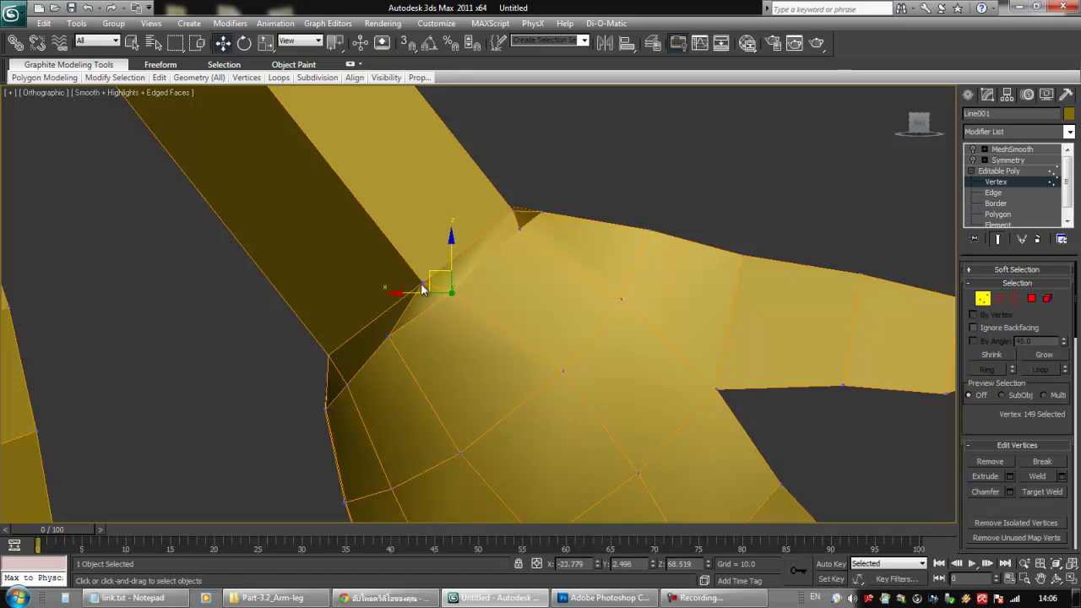
{"action": "left_click", "coordinate": [387, 337]}
{"action": "left_click_drag", "start_coordinate": [375, 314], "coordinate": [407, 292]}
{"action": "left_click", "coordinate": [420, 282]}
- Shift the arm-end seam vertex and the neighbouring hand vertex on the back of the wrist along the Y axis
{"action": "middle_click_drag", "start_coordinate": [552, 338], "coordinate": [441, 380], "text": "alt"}
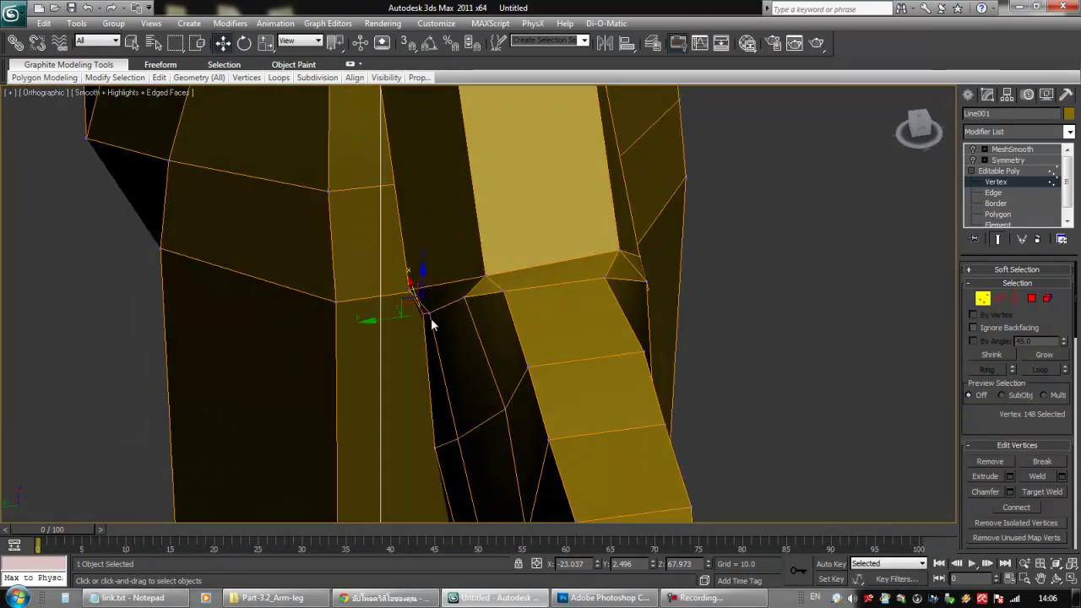
{"action": "left_click", "coordinate": [409, 288]}
{"action": "middle_click_drag", "start_coordinate": [409, 288], "coordinate": [386, 291], "text": "alt"}
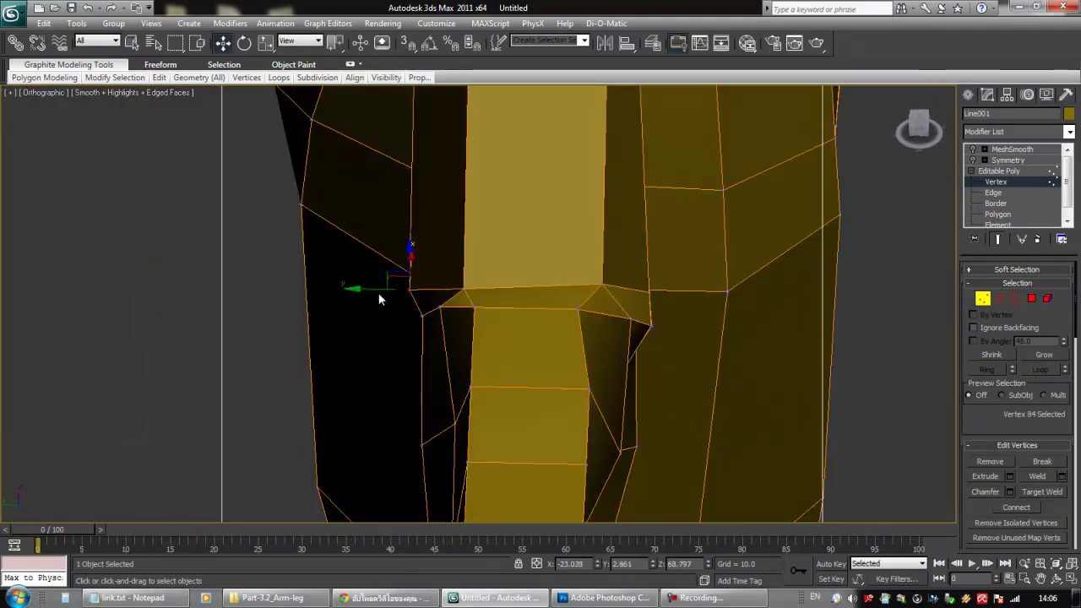
{"action": "left_click_drag", "start_coordinate": [386, 291], "coordinate": [390, 291]}
{"action": "left_click", "coordinate": [440, 310]}
{"action": "middle_click_drag", "start_coordinate": [440, 310], "coordinate": [429, 329], "text": "alt"}
{"action": "left_click_drag", "start_coordinate": [409, 304], "coordinate": [424, 309]}
- Shift the back-of-hand vertex near the thumb base outward along the Y axis by about 0.25
{"action": "middle_click_drag", "start_coordinate": [424, 309], "coordinate": [499, 360], "text": "alt"}
{"action": "left_click", "coordinate": [484, 397]}
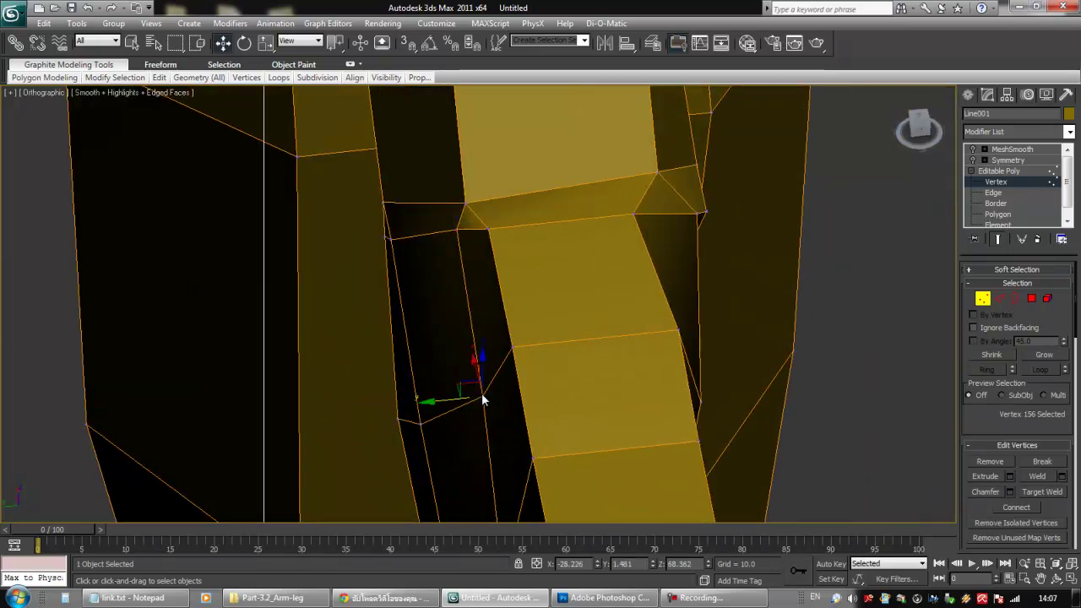
{"action": "middle_click_drag", "start_coordinate": [482, 398], "coordinate": [489, 338], "text": "alt"}
{"action": "left_click_drag", "start_coordinate": [464, 319], "coordinate": [457, 320]}
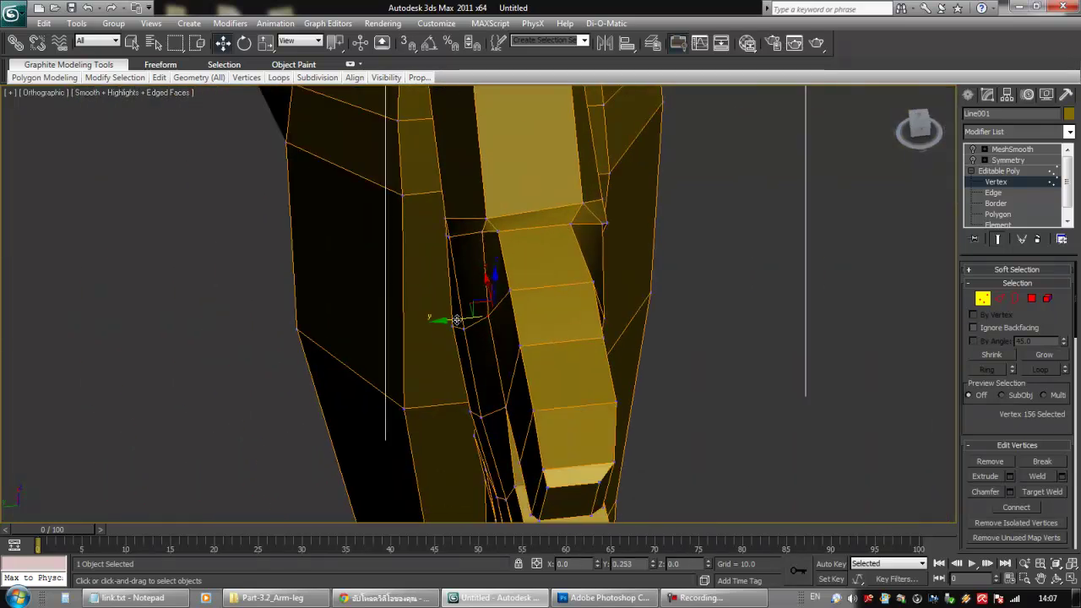
- Lower the back-of-hand vertex on the little-finger side along Y and raise the two vertices on that wrist edge
{"action": "middle_click_drag", "start_coordinate": [507, 375], "coordinate": [411, 295], "text": "alt"}
{"action": "left_click", "coordinate": [294, 327]}
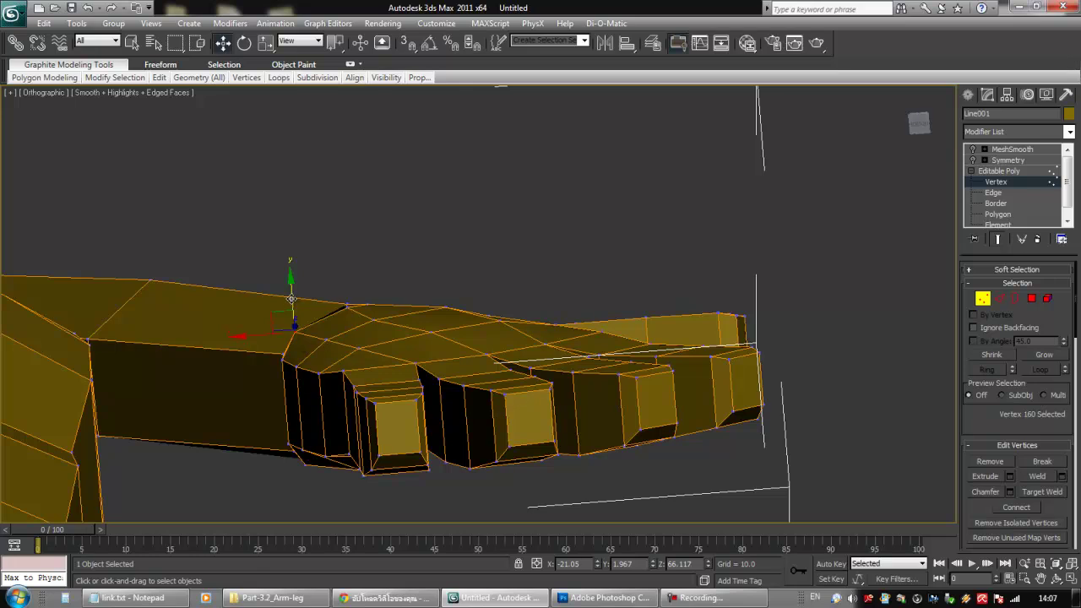
{"action": "middle_click_drag", "start_coordinate": [290, 308], "coordinate": [218, 387], "text": "alt"}
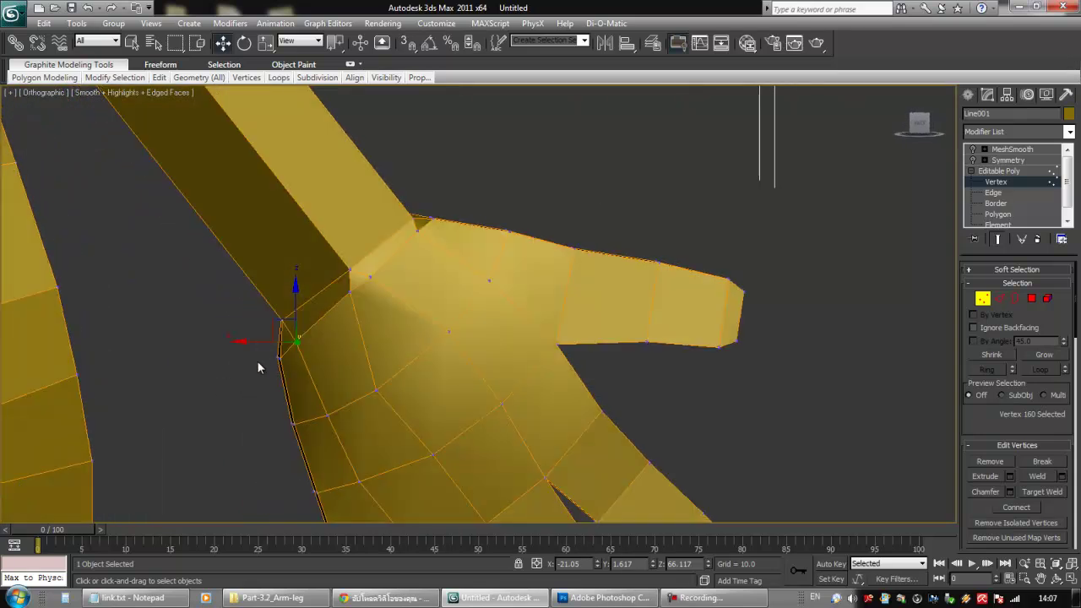
{"action": "middle_click_drag", "start_coordinate": [288, 375], "coordinate": [281, 372], "text": "alt"}
{"action": "left_click_drag", "start_coordinate": [265, 339], "coordinate": [264, 329]}
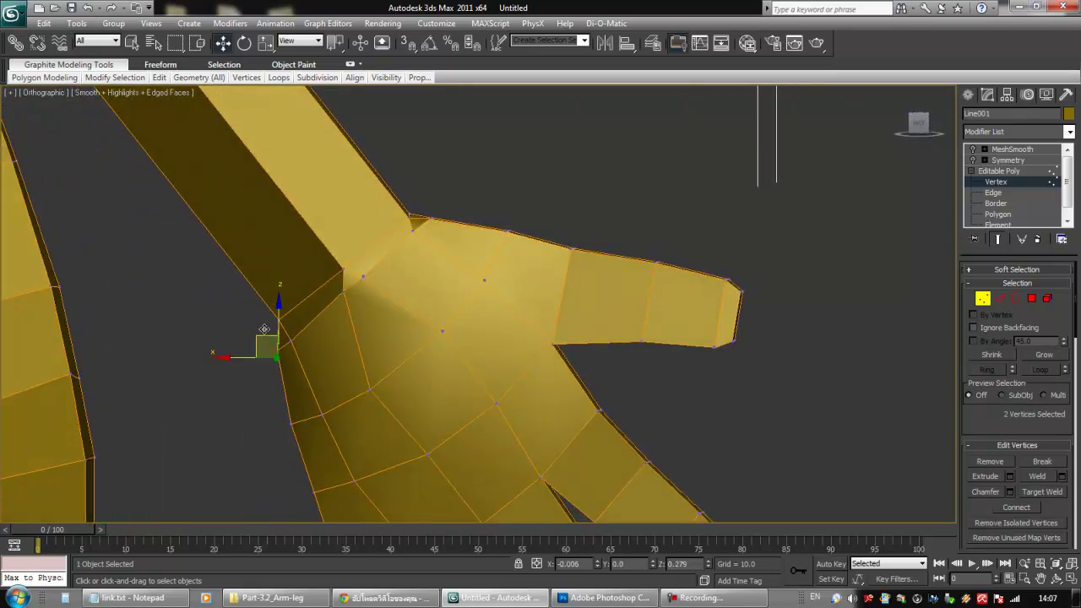
{"action": "left_click", "coordinate": [341, 288]}
{"action": "middle_click_drag", "start_coordinate": [332, 321], "coordinate": [505, 363], "text": "alt"}
- Leave vertex editing and turn the Symmetry and MeshSmooth modifiers on to preview the whole smoothed body
{"action": "left_click", "coordinate": [528, 380]}
{"action": "scroll", "coordinate": [484, 327], "scroll_direction": "down", "scroll_amount": 4}
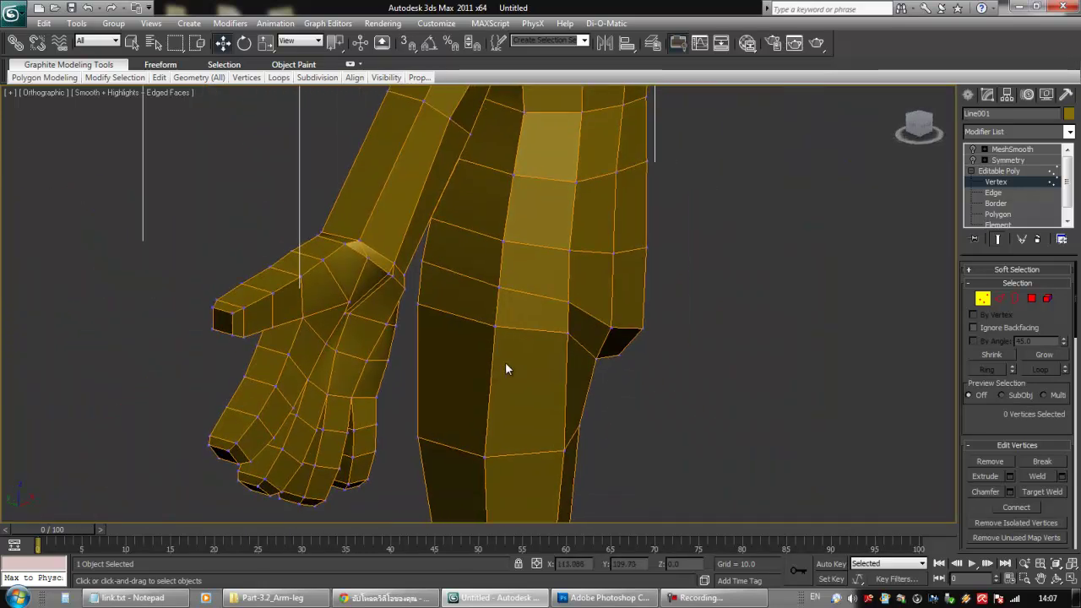
{"action": "left_click", "coordinate": [983, 300]}
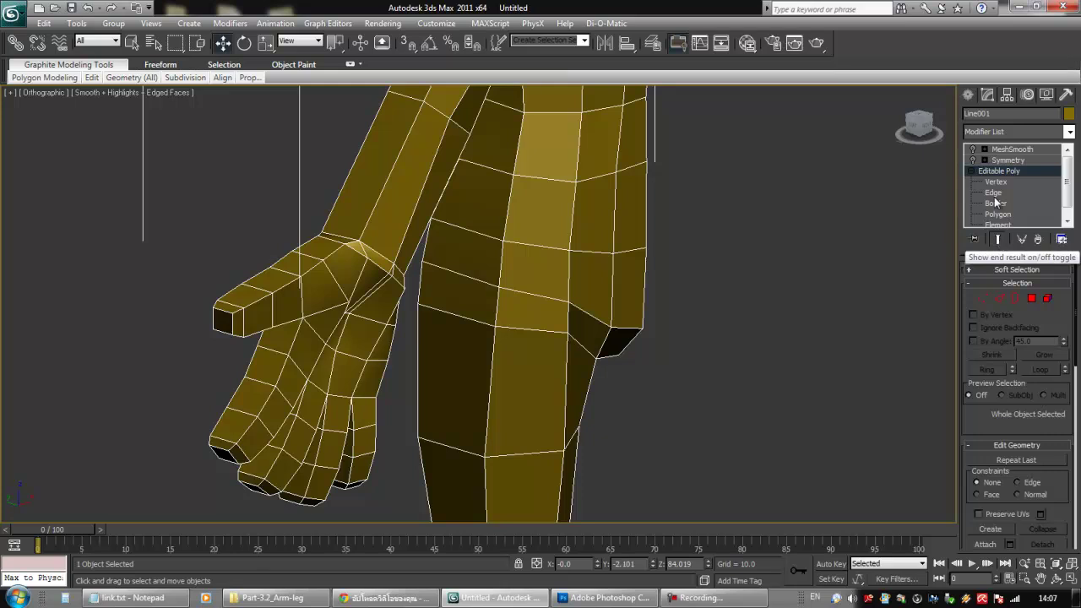
{"action": "left_click", "coordinate": [972, 160]}
{"action": "left_click", "coordinate": [973, 148]}
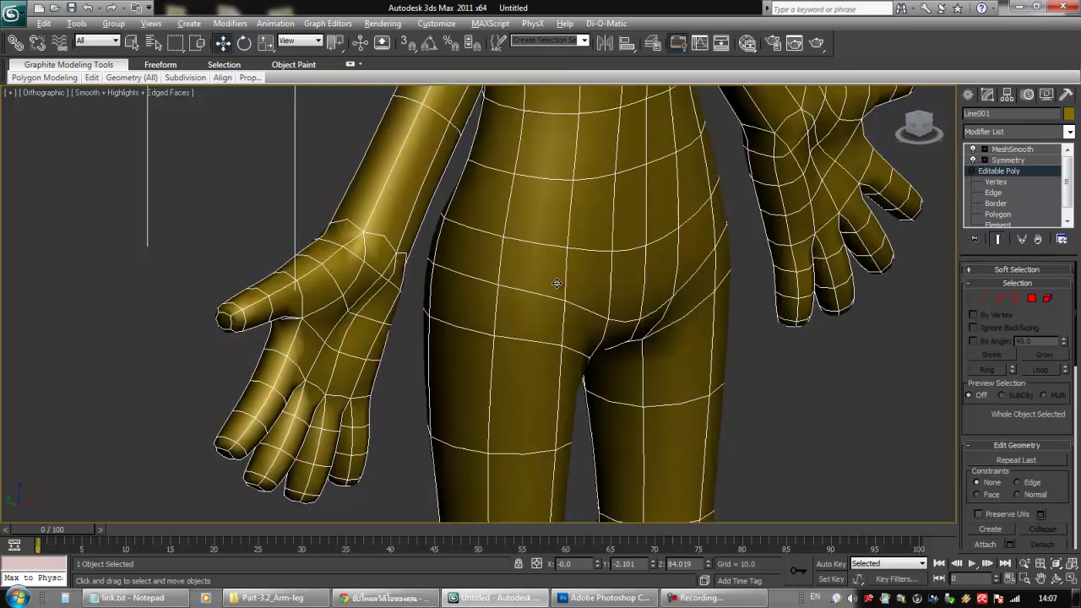
{"action": "scroll", "coordinate": [561, 290], "scroll_direction": "down", "scroll_amount": 2}
{"action": "scroll", "coordinate": [566, 291], "scroll_direction": "up", "scroll_amount": 2}
{"action": "scroll", "coordinate": [570, 293], "scroll_direction": "down", "scroll_amount": 3}
{"action": "scroll", "coordinate": [513, 333], "scroll_direction": "up", "scroll_amount": 1}
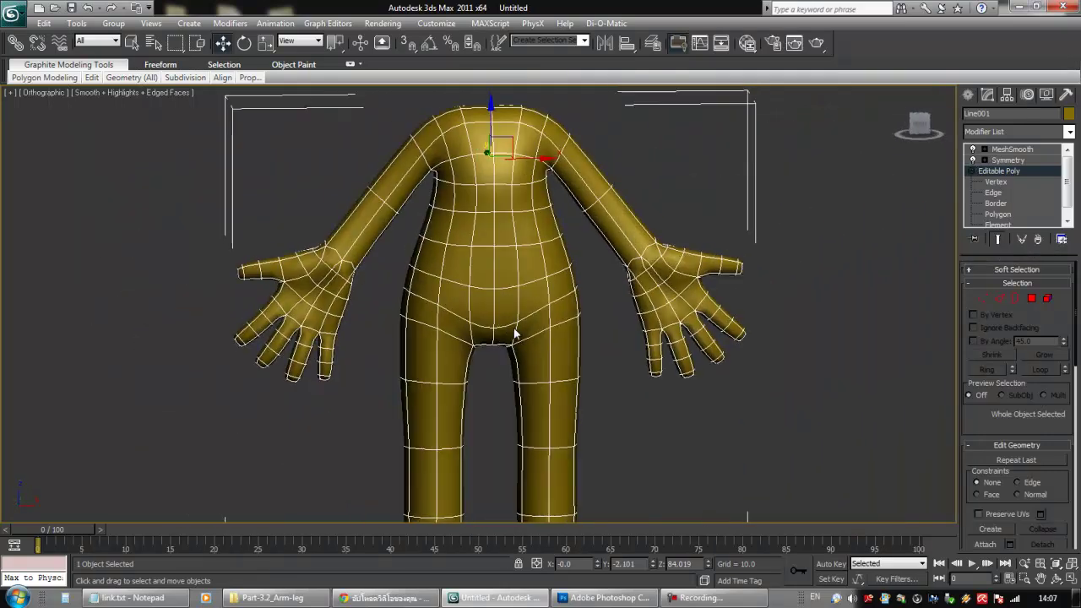
{"action": "key", "text": "f"}
{"action": "middle_click_drag", "start_coordinate": [525, 323], "coordinate": [511, 258]}
{"action": "scroll", "coordinate": [565, 448], "scroll_direction": "up", "scroll_amount": 4}
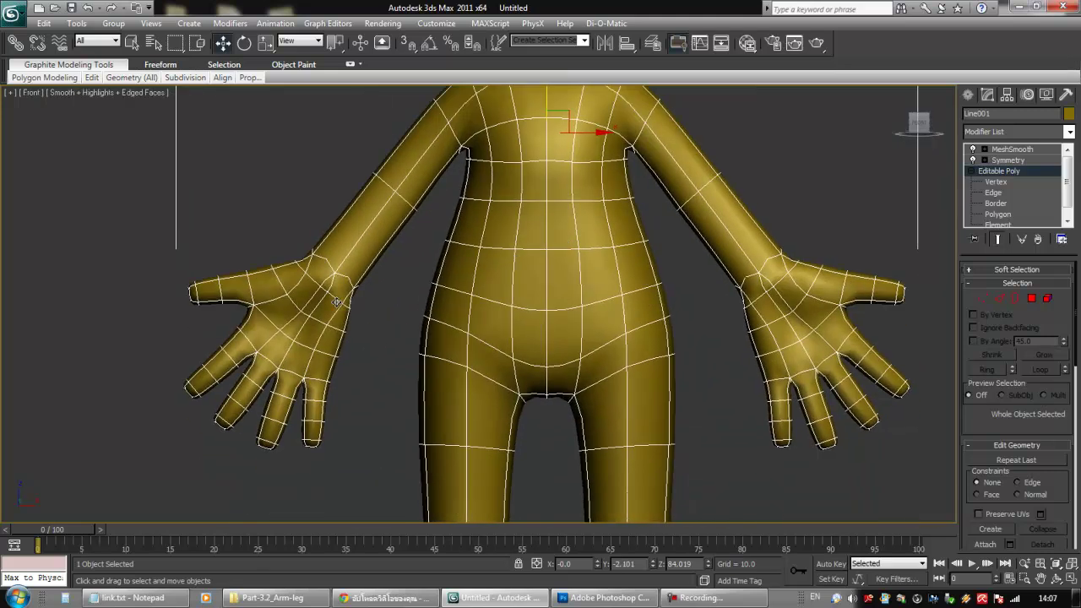
- Set the MeshSmooth subdivision iterations to 3 and check the smoothed hand
{"action": "left_click", "coordinate": [1012, 149]}
{"action": "left_click", "coordinate": [1063, 346]}
{"action": "left_click", "coordinate": [1063, 346]}
{"action": "mouse_move", "coordinate": [625, 338]}
{"action": "middle_mouse_down", "text": "alt"}
{"action": "mouse_move", "coordinate": [646, 361]}
{"action": "mouse_move", "coordinate": [604, 345]}
{"action": "middle_mouse_up", "text": "alt"}
{"action": "middle_click_drag", "start_coordinate": [299, 291], "coordinate": [451, 341]}
{"action": "scroll", "coordinate": [422, 318], "scroll_direction": "up", "scroll_amount": 4}
{"action": "scroll", "coordinate": [452, 341], "scroll_direction": "down", "scroll_amount": 4}
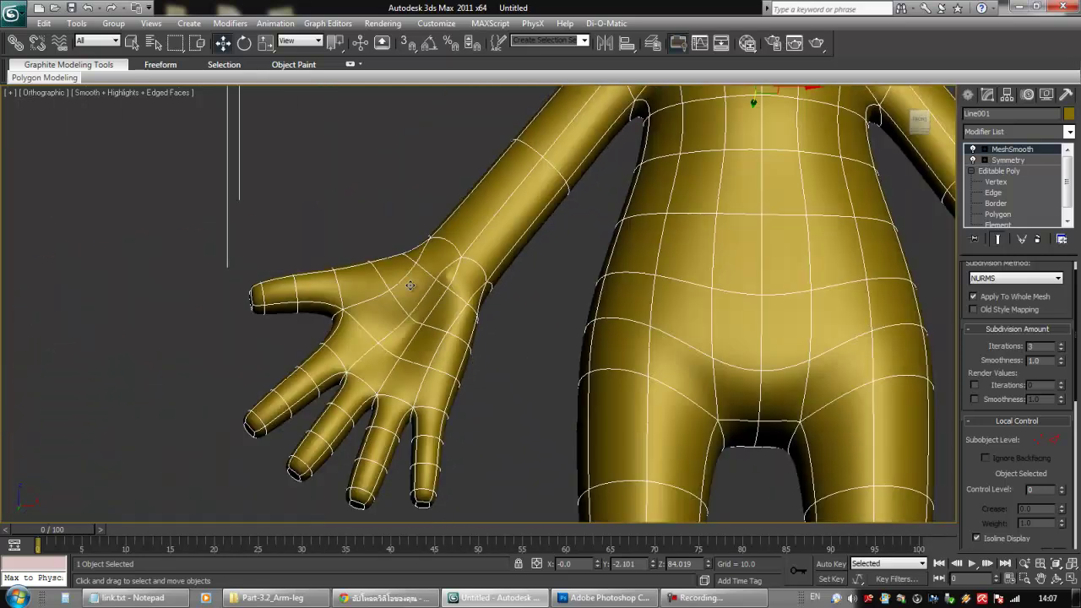
{"action": "middle_click_drag", "start_coordinate": [443, 286], "coordinate": [448, 315], "text": "alt"}
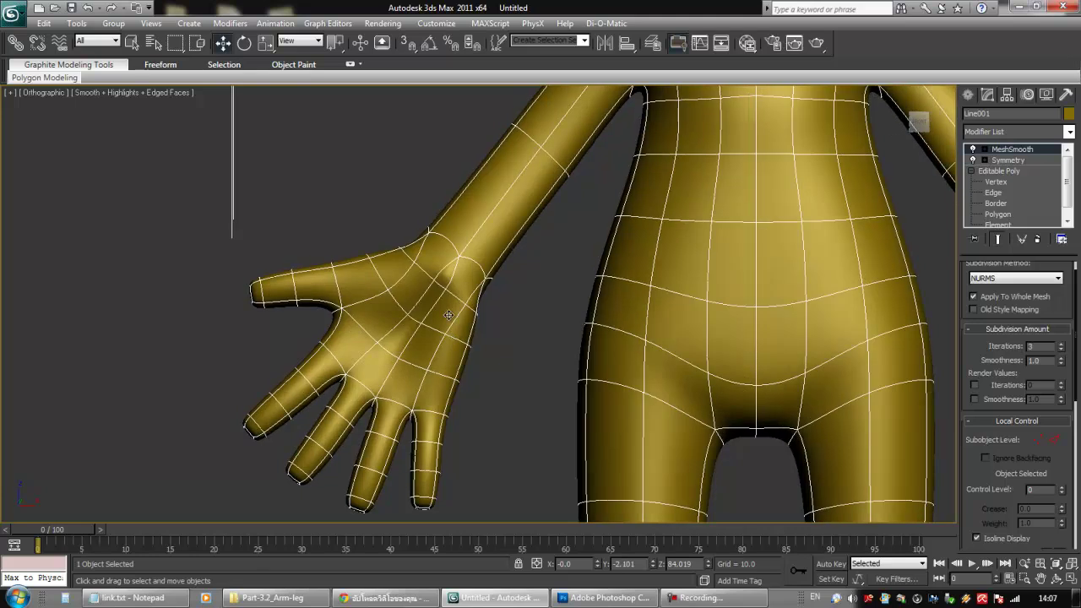
- Target-weld the two close vertices on the palm side of the wrist and reposition the merged vertex
{"action": "left_click", "coordinate": [992, 181]}
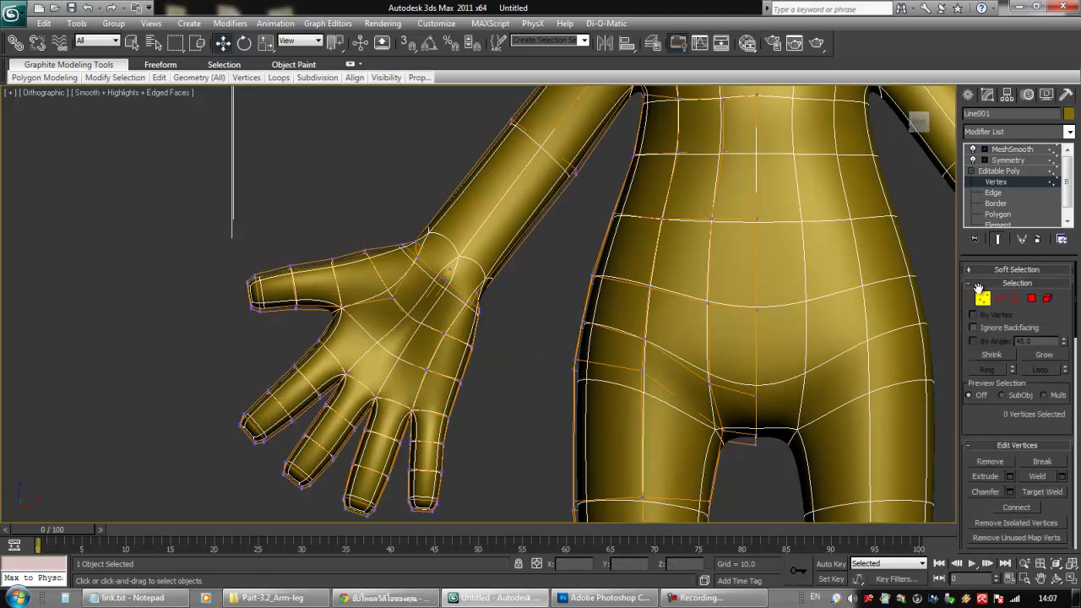
{"action": "left_click", "coordinate": [983, 299]}
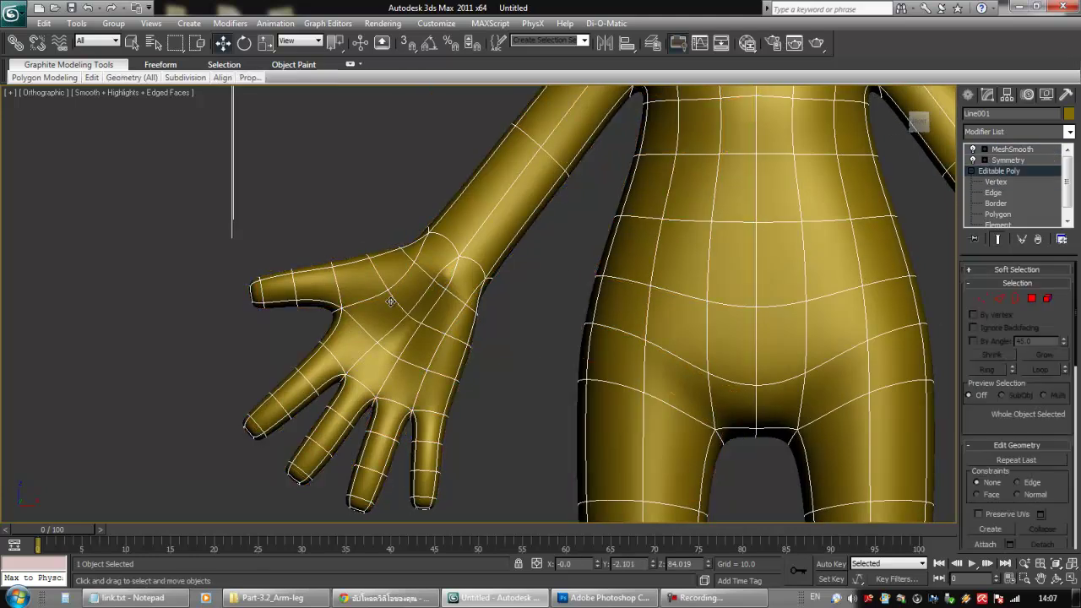
{"action": "left_click", "coordinate": [983, 299]}
{"action": "scroll", "coordinate": [441, 288], "scroll_direction": "up", "scroll_amount": 5}
{"action": "scroll", "coordinate": [432, 230], "scroll_direction": "down", "scroll_amount": 4}
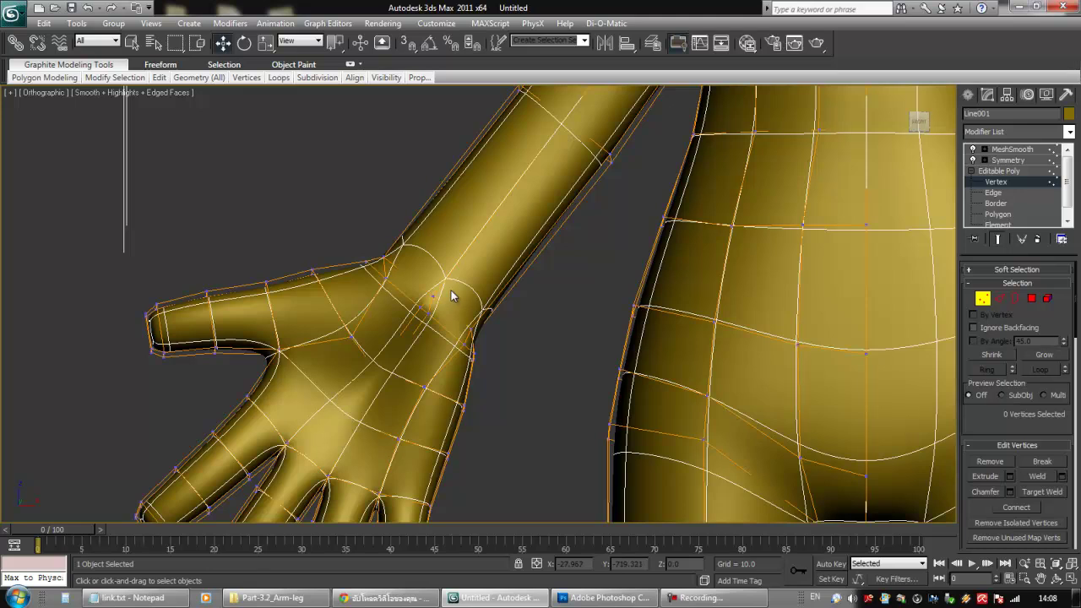
{"action": "scroll", "coordinate": [451, 295], "scroll_direction": "up", "scroll_amount": 3}
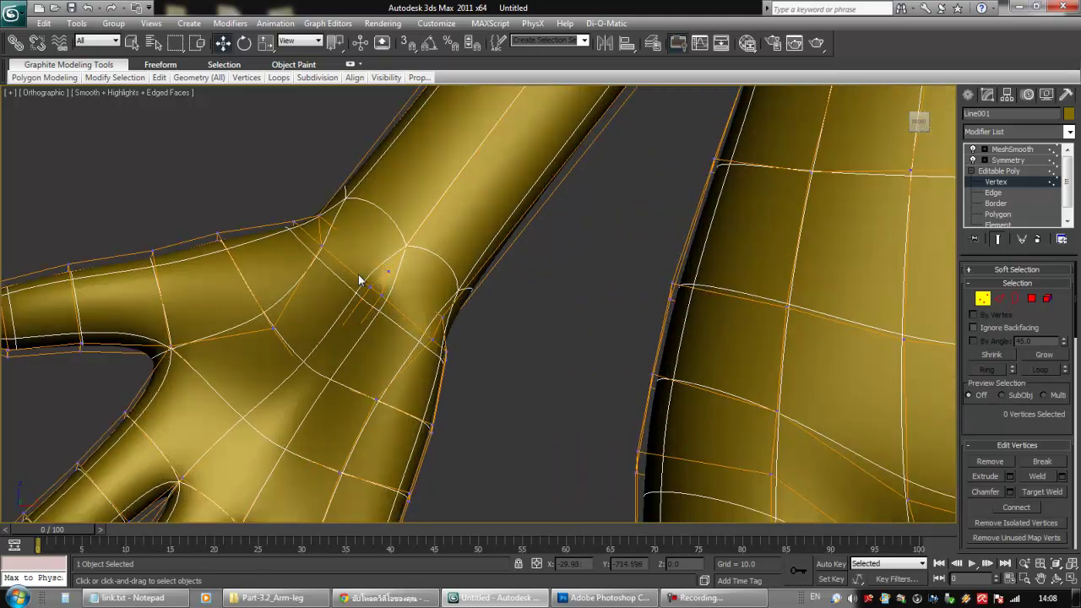
{"action": "scroll", "coordinate": [993, 414], "scroll_direction": "down", "scroll_amount": 2}
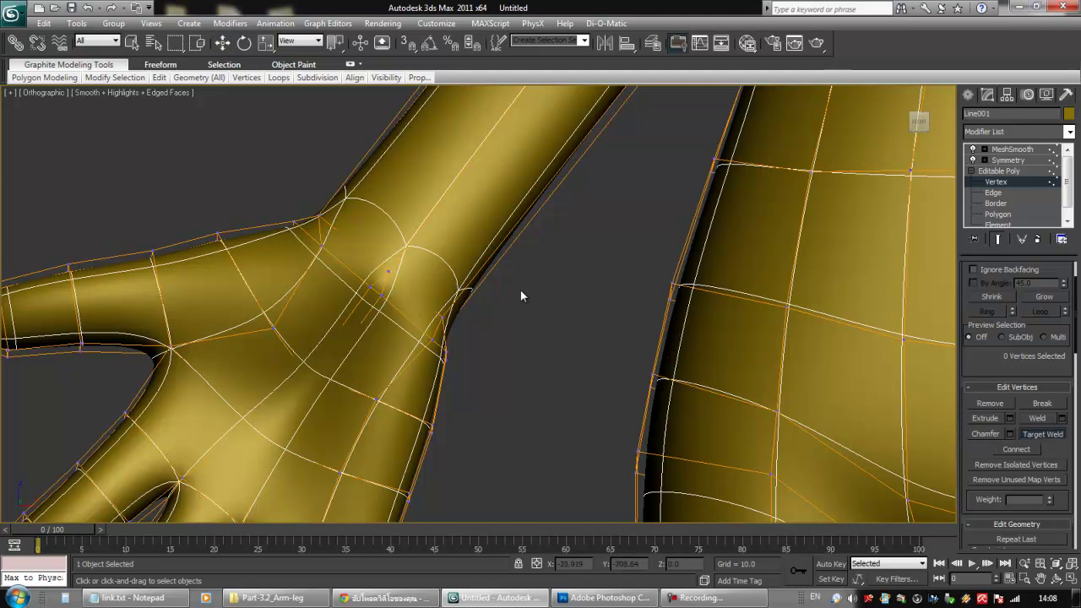
{"action": "left_click", "coordinate": [369, 286]}
{"action": "key", "text": "w"}
{"action": "left_click", "coordinate": [368, 285]}
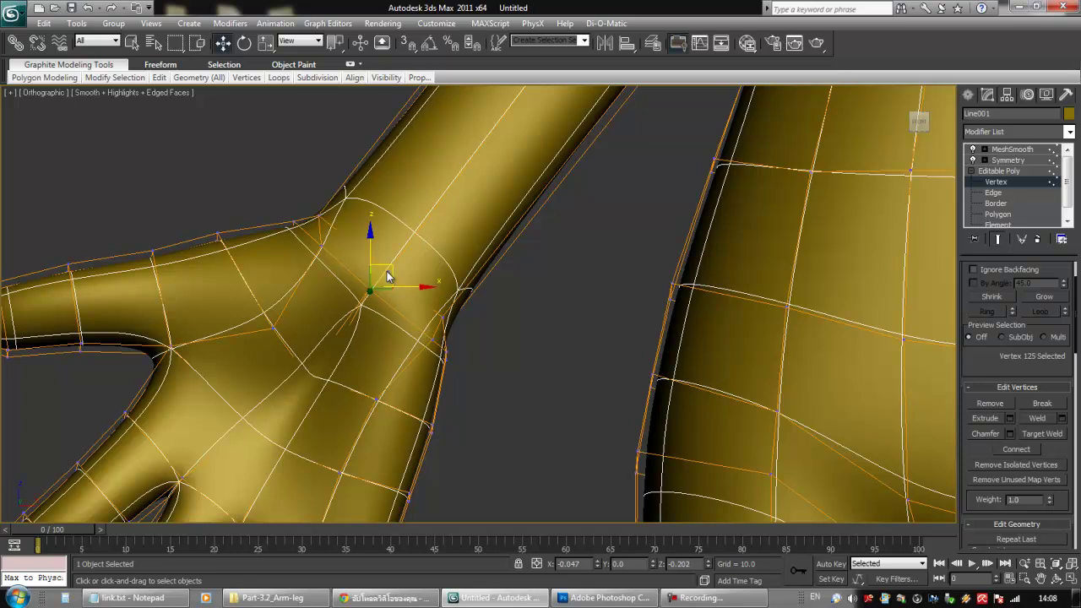
{"action": "left_click_drag", "start_coordinate": [391, 274], "coordinate": [391, 323]}
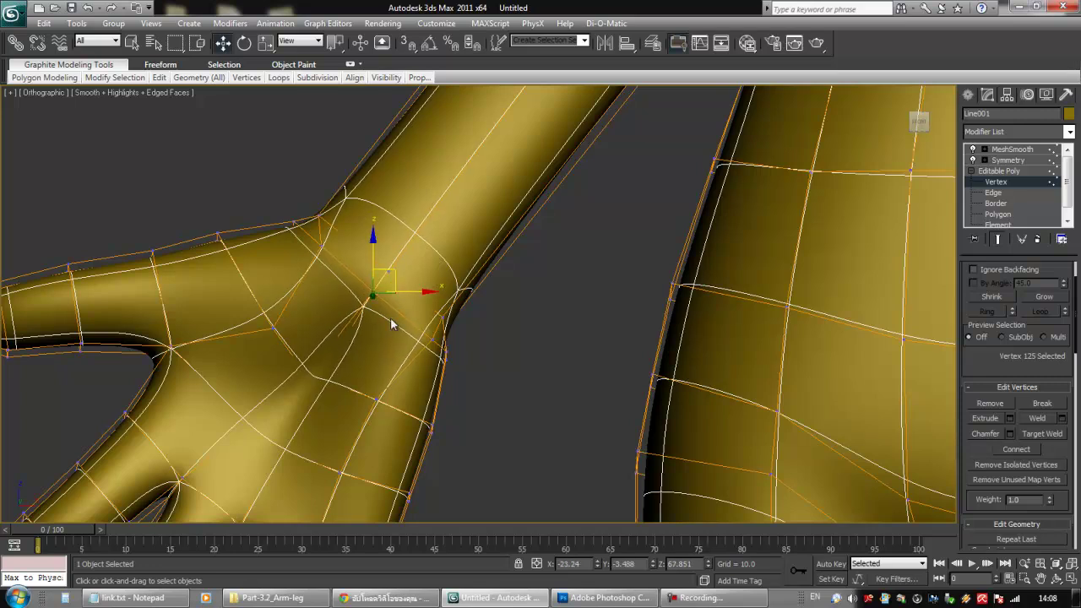
- Target-weld the two close vertices on the back of the wrist and reposition the merged vertex
{"action": "middle_click_drag", "start_coordinate": [422, 363], "coordinate": [700, 377], "text": "alt"}
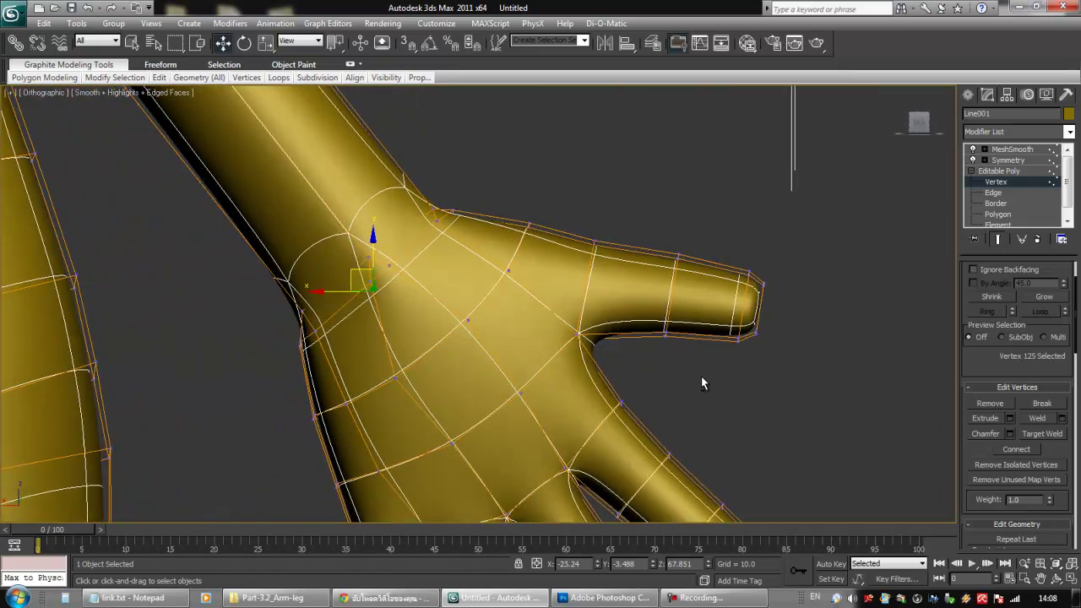
{"action": "middle_click_drag", "start_coordinate": [353, 236], "coordinate": [392, 297], "text": "alt"}
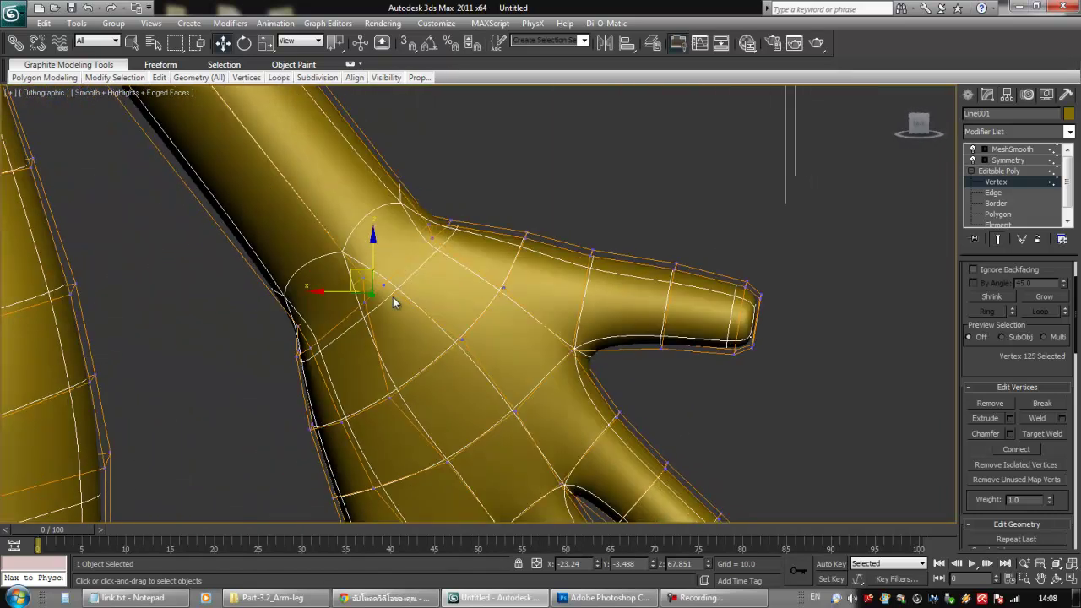
{"action": "left_click", "coordinate": [1041, 434]}
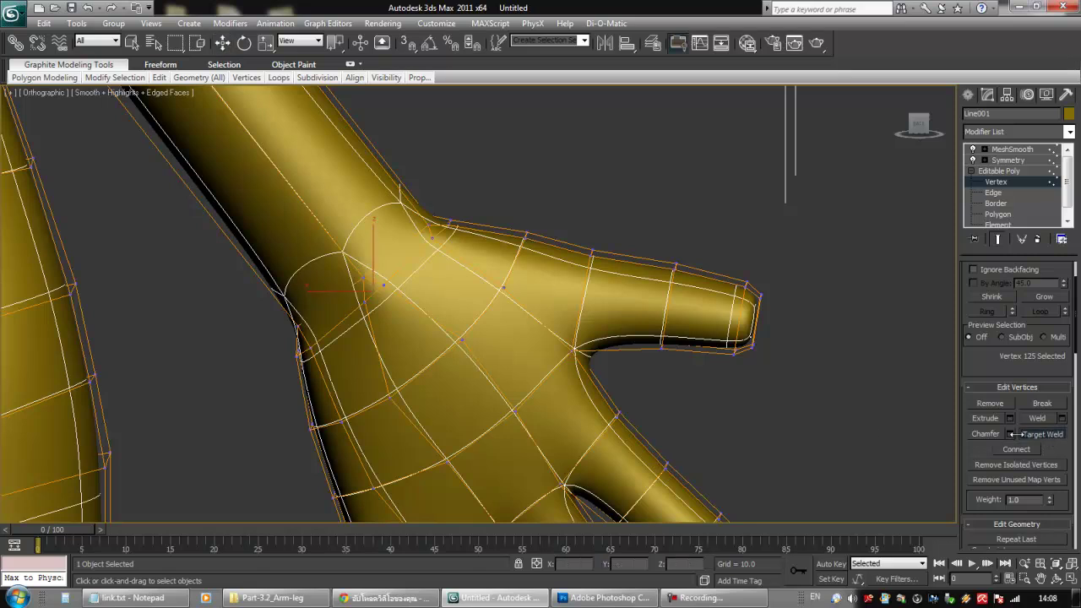
{"action": "left_click", "coordinate": [364, 302]}
{"action": "key", "text": "w"}
{"action": "left_click", "coordinate": [364, 302]}
{"action": "left_click_drag", "start_coordinate": [355, 280], "coordinate": [363, 277]}
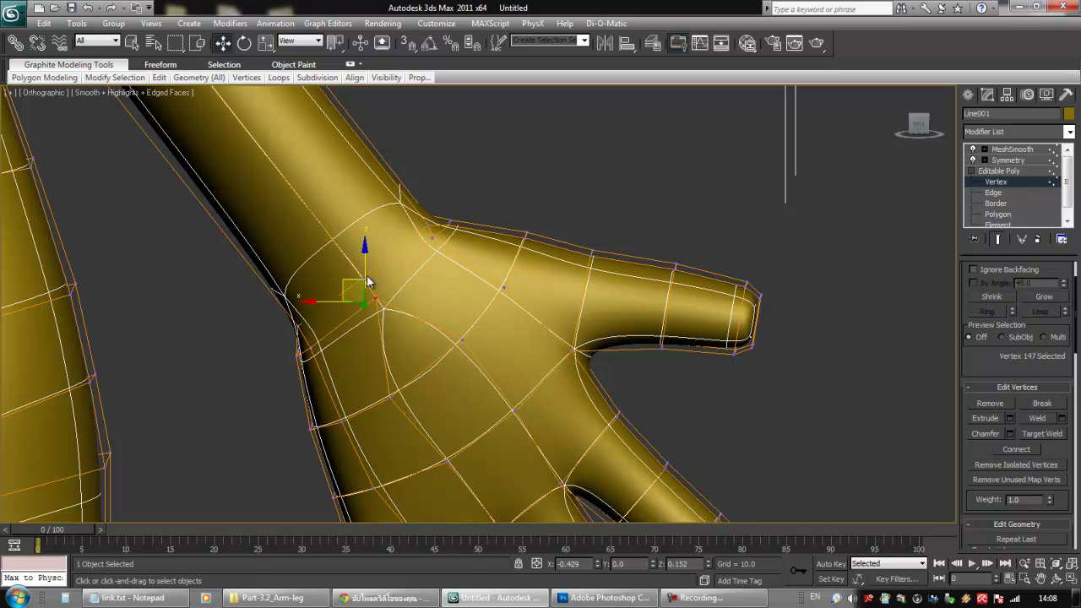
- Reposition the pair of wrist vertices seen from the thumb side and scale their spacing slightly
{"action": "middle_click_drag", "start_coordinate": [460, 333], "coordinate": [341, 393], "text": "alt"}
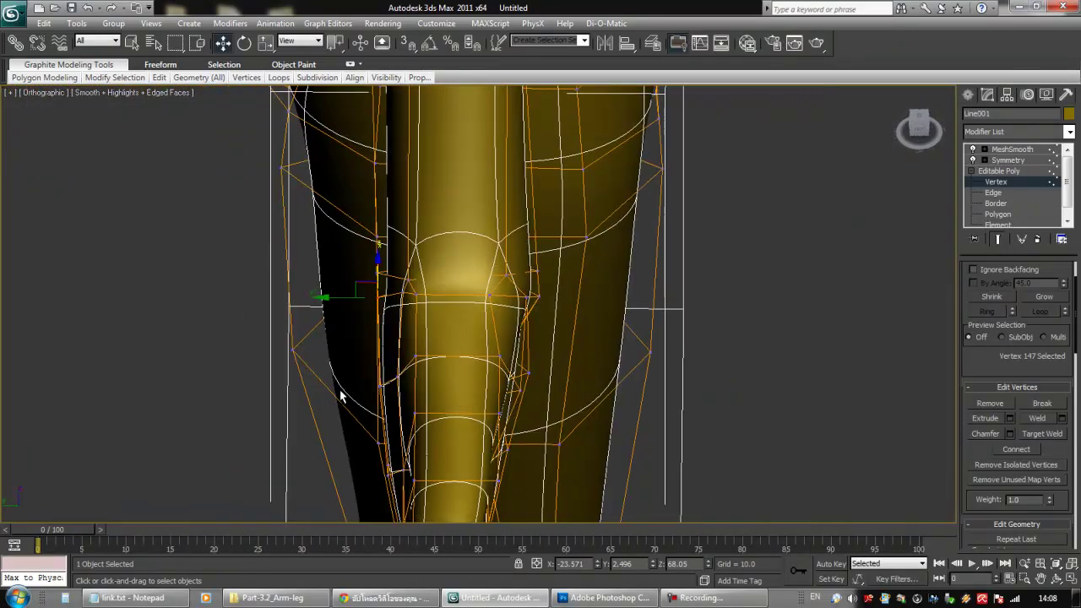
{"action": "left_click", "coordinate": [409, 281]}
{"action": "left_click", "coordinate": [507, 275], "text": "ctrl"}
{"action": "middle_click_drag", "start_coordinate": [455, 240], "coordinate": [471, 257], "text": "alt"}
{"action": "left_click_drag", "start_coordinate": [477, 259], "coordinate": [484, 248]}
{"action": "middle_click_drag", "start_coordinate": [484, 247], "coordinate": [547, 360], "text": "alt"}
{"action": "middle_click_drag", "start_coordinate": [504, 318], "coordinate": [525, 268], "text": "alt"}
{"action": "left_click_drag", "start_coordinate": [523, 273], "coordinate": [522, 275]}
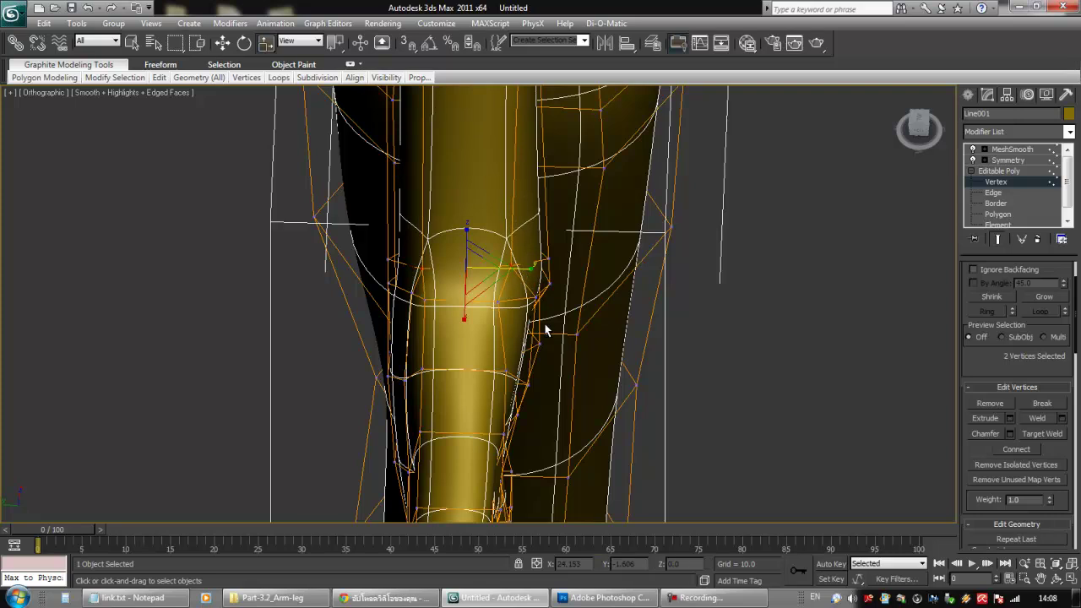
- Shift the palm-side vertex at the thumb's base along the Y axis to about -2.07
{"action": "middle_click_drag", "start_coordinate": [545, 329], "coordinate": [503, 310], "text": "alt"}
{"action": "key", "text": "w"}
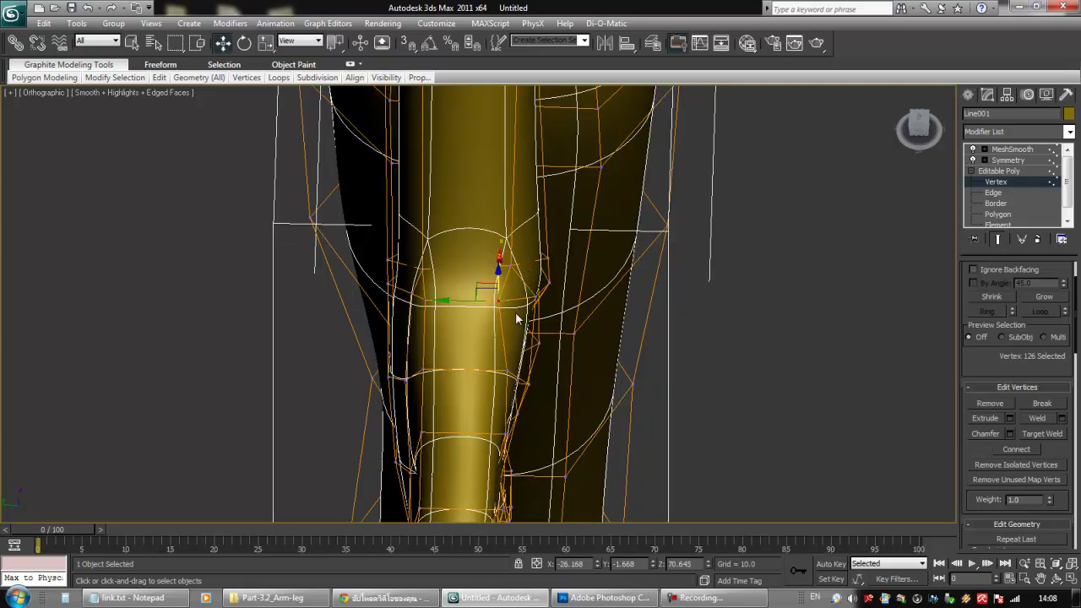
{"action": "left_click_drag", "start_coordinate": [447, 298], "coordinate": [460, 299]}
{"action": "middle_click_drag", "start_coordinate": [527, 407], "coordinate": [534, 290]}
{"action": "scroll", "coordinate": [549, 333], "scroll_direction": "down", "scroll_amount": 2}
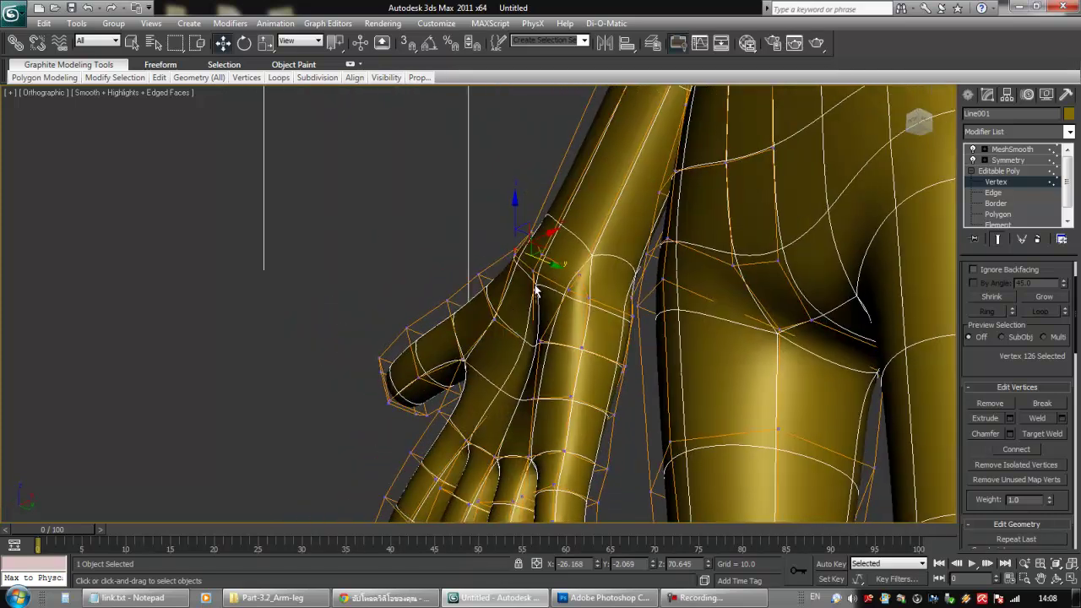
- Reposition two wrist vertices on the little-finger side and nudge the adjacent palm vertex to smooth the wrist contour
{"action": "scroll", "coordinate": [566, 291], "scroll_direction": "up", "scroll_amount": 3}
{"action": "left_click", "coordinate": [679, 244]}
{"action": "left_click", "coordinate": [783, 290], "text": "ctrl"}
{"action": "middle_click_drag", "start_coordinate": [644, 292], "coordinate": [708, 327], "text": "alt"}
{"action": "left_click_drag", "start_coordinate": [754, 247], "coordinate": [768, 235]}
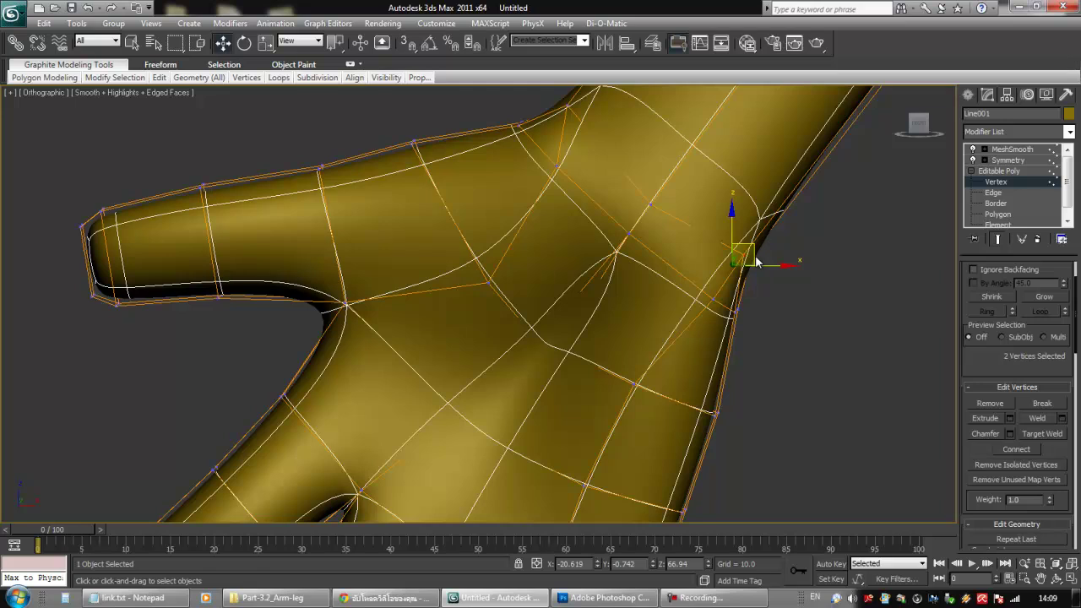
{"action": "left_click_drag", "start_coordinate": [734, 284], "coordinate": [725, 289]}
{"action": "middle_click_drag", "start_coordinate": [725, 289], "coordinate": [571, 350], "text": "alt"}
{"action": "scroll", "coordinate": [571, 351], "scroll_direction": "up", "scroll_amount": 5}
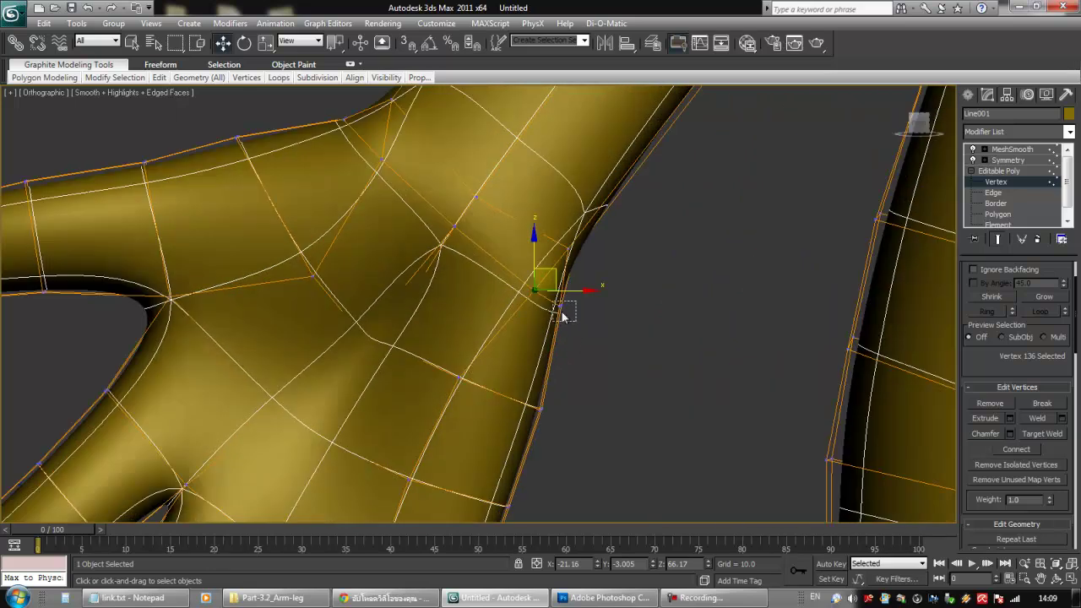
- Select the wrist vertex pair on the little-finger side and shift it slightly outward toward the hip
{"action": "left_click_drag", "start_coordinate": [562, 313], "coordinate": [554, 321]}
{"action": "left_click_drag", "start_coordinate": [587, 284], "coordinate": [587, 284]}
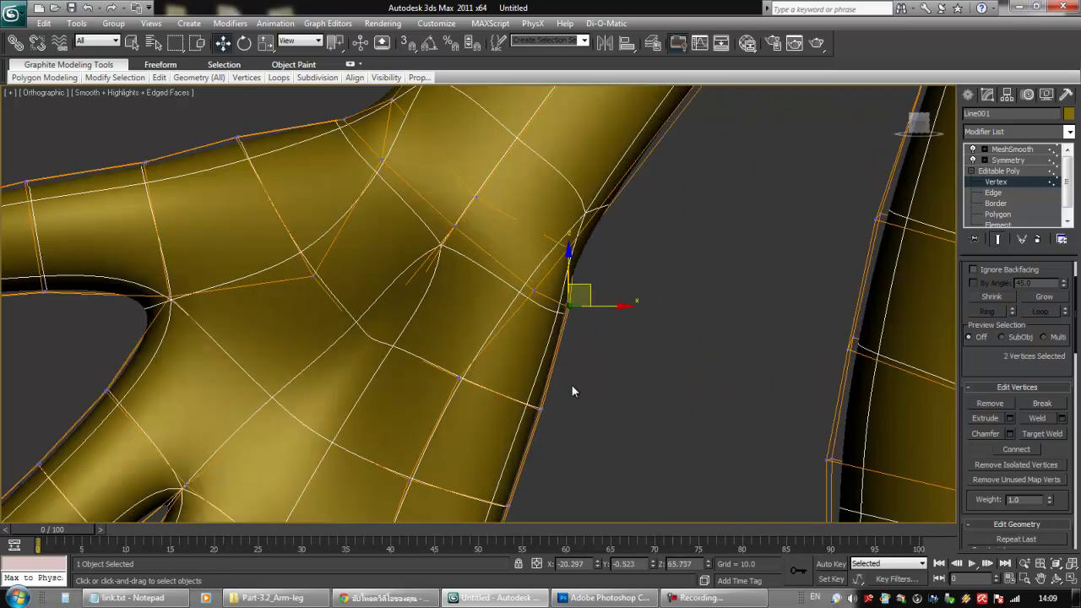
{"action": "scroll", "coordinate": [572, 383], "scroll_direction": "down", "scroll_amount": 5}
{"action": "middle_click_drag", "start_coordinate": [569, 375], "coordinate": [582, 349]}
{"action": "scroll", "coordinate": [548, 336], "scroll_direction": "down", "scroll_amount": 4}
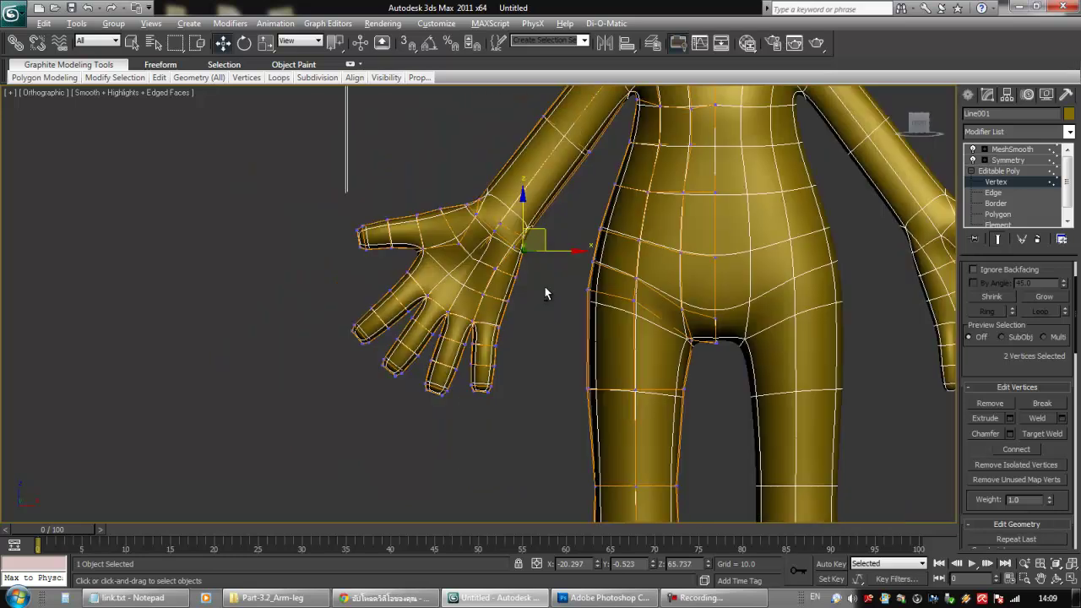
- Hide the edged-faces display, leave vertex editing and inspect the hand's smooth surface at the MeshSmooth level
{"action": "middle_click_drag", "start_coordinate": [541, 287], "coordinate": [559, 340], "text": "alt"}
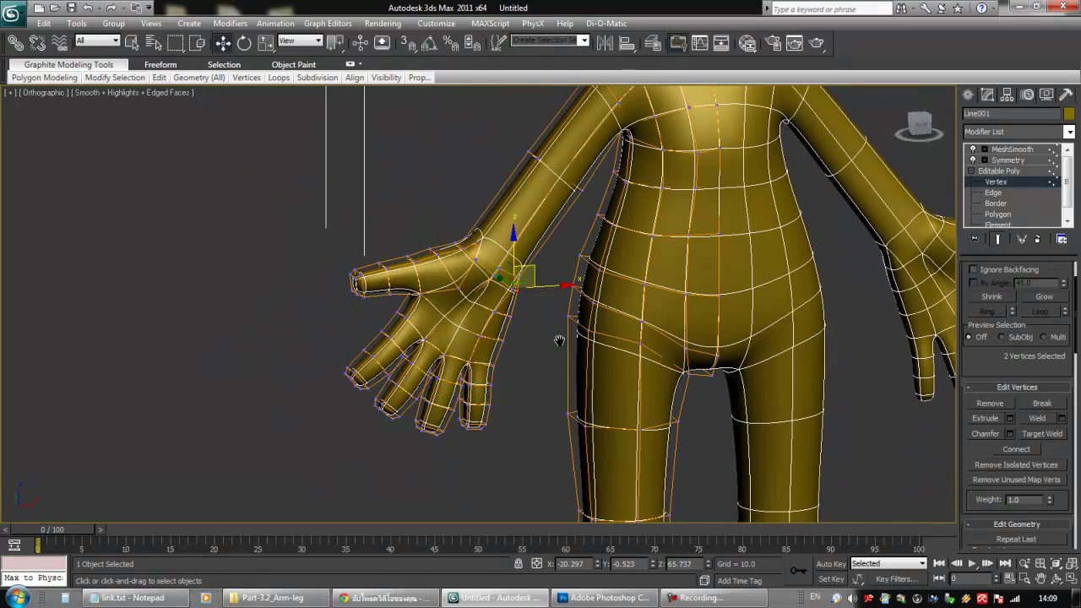
{"action": "middle_click_drag", "start_coordinate": [457, 308], "coordinate": [363, 347]}
{"action": "key", "text": "F4"}
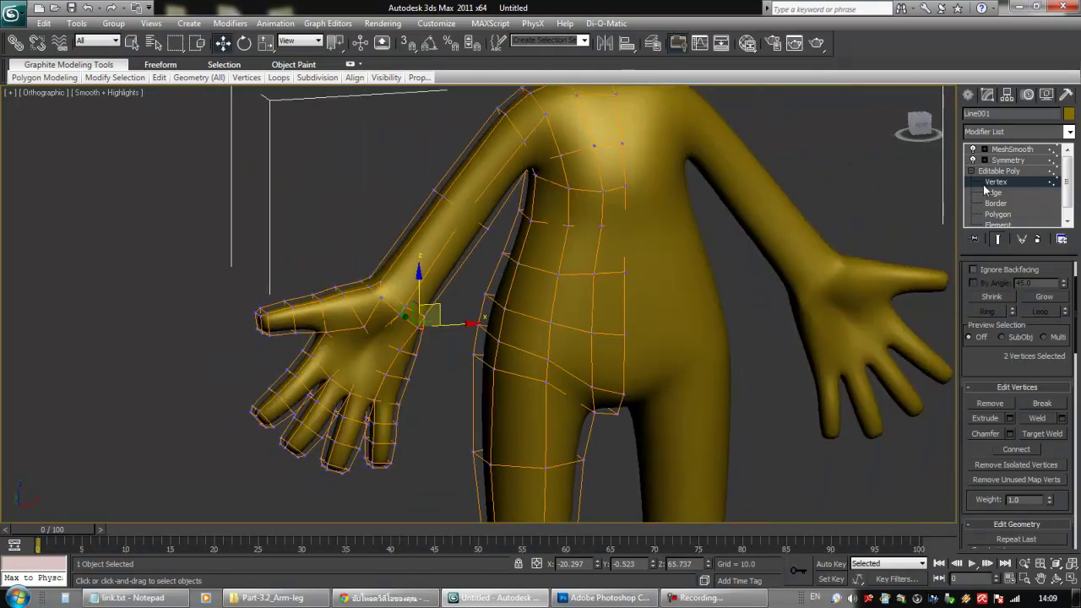
{"action": "left_click", "coordinate": [999, 171]}
{"action": "key", "text": "shift+z"}
{"action": "left_click", "coordinate": [1012, 149]}
{"action": "middle_click_drag", "start_coordinate": [551, 286], "coordinate": [482, 314], "text": "alt"}
{"action": "scroll", "coordinate": [333, 294], "scroll_direction": "up", "scroll_amount": 5}
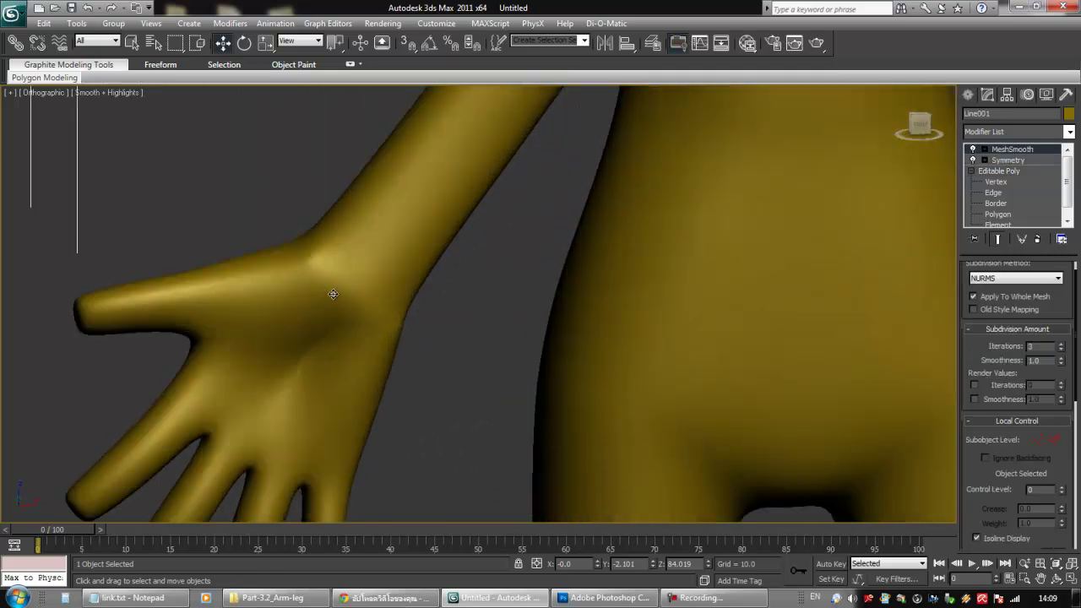
- Return to the Editable Poly's vertex level, compare the mesh with and without the end result, and activate the Paint Deformation Relax brush
{"action": "left_click", "coordinate": [989, 181]}
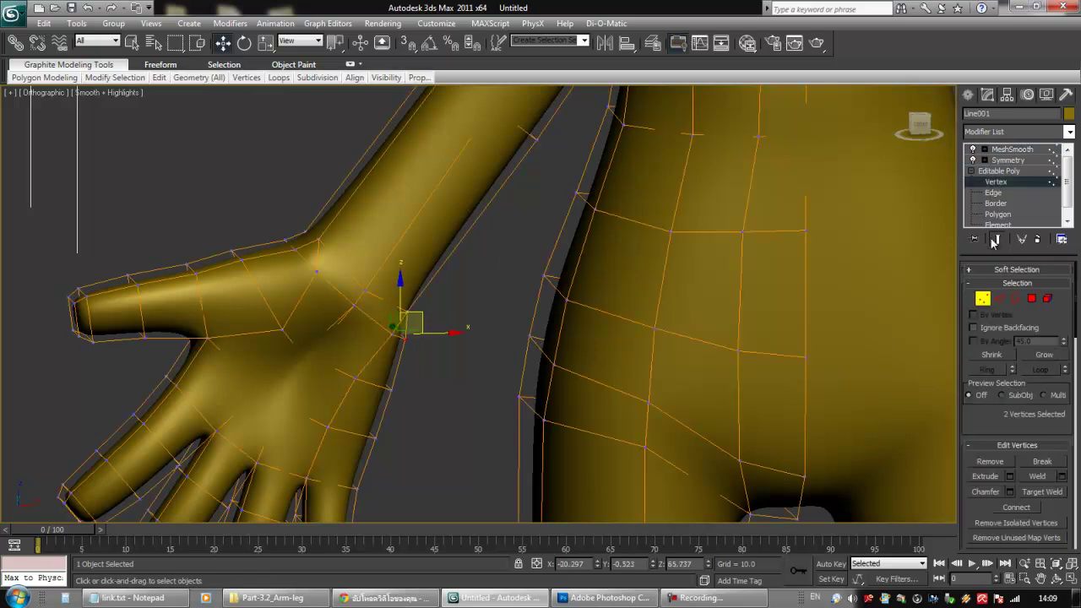
{"action": "left_click", "coordinate": [995, 240]}
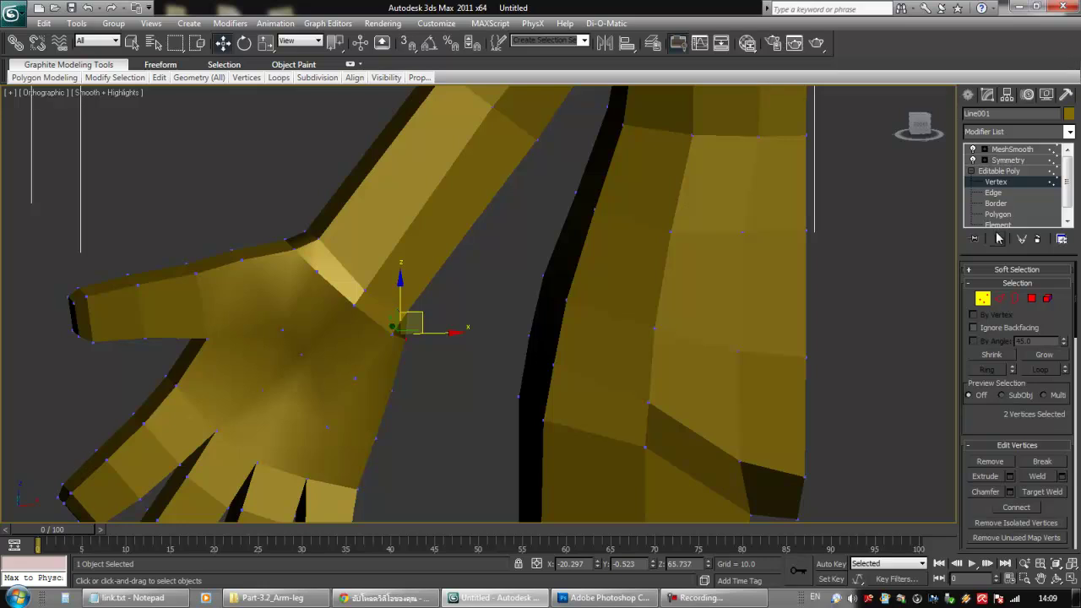
{"action": "left_click", "coordinate": [998, 239]}
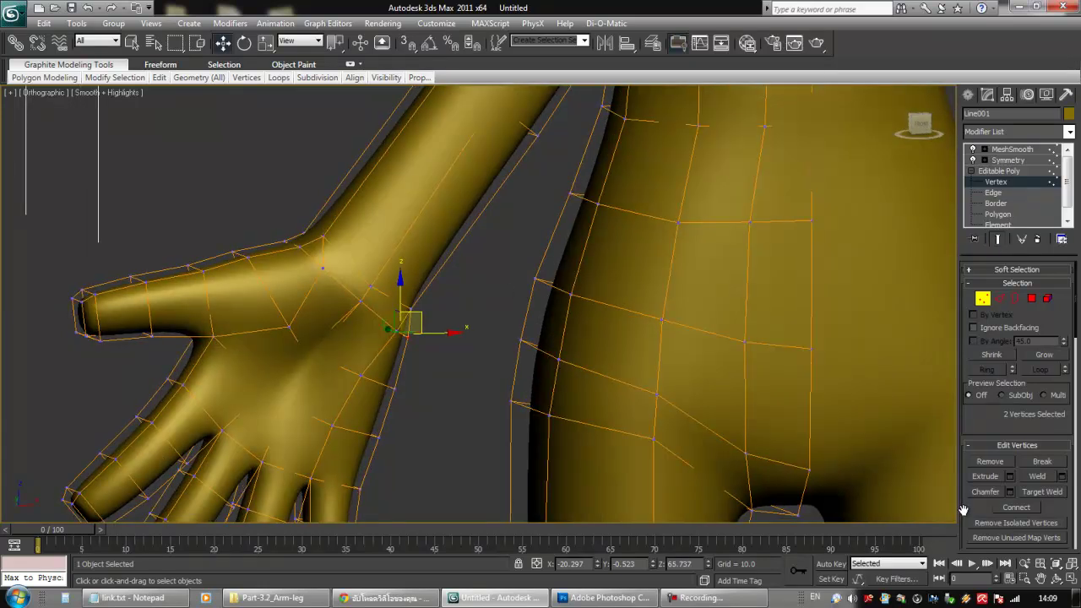
{"action": "scroll", "coordinate": [1013, 456], "scroll_direction": "down", "scroll_amount": 10}
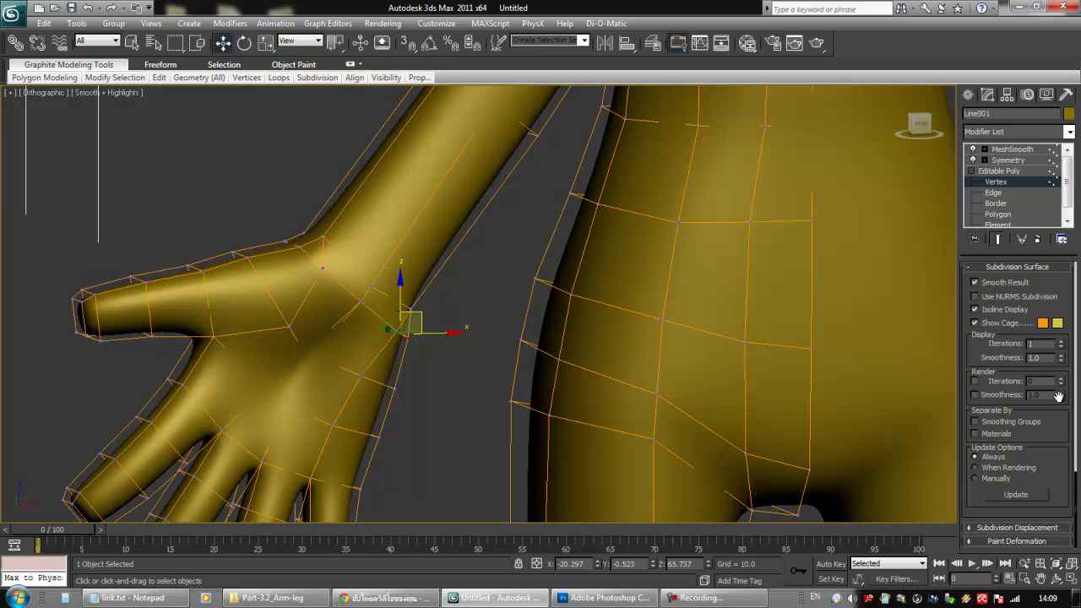
{"action": "left_click", "coordinate": [1008, 541]}
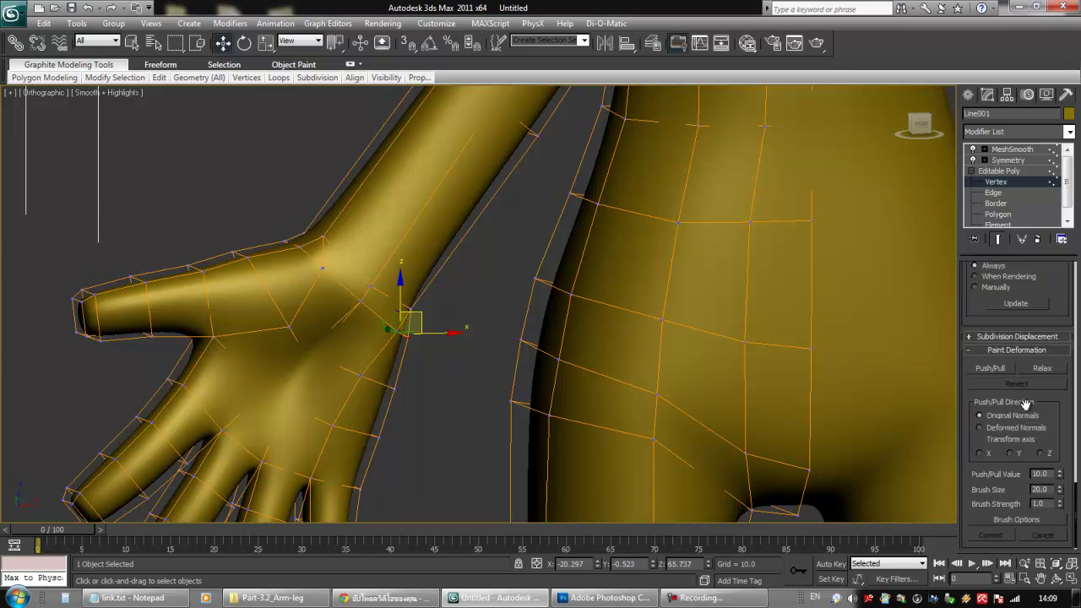
{"action": "left_click", "coordinate": [1042, 369]}
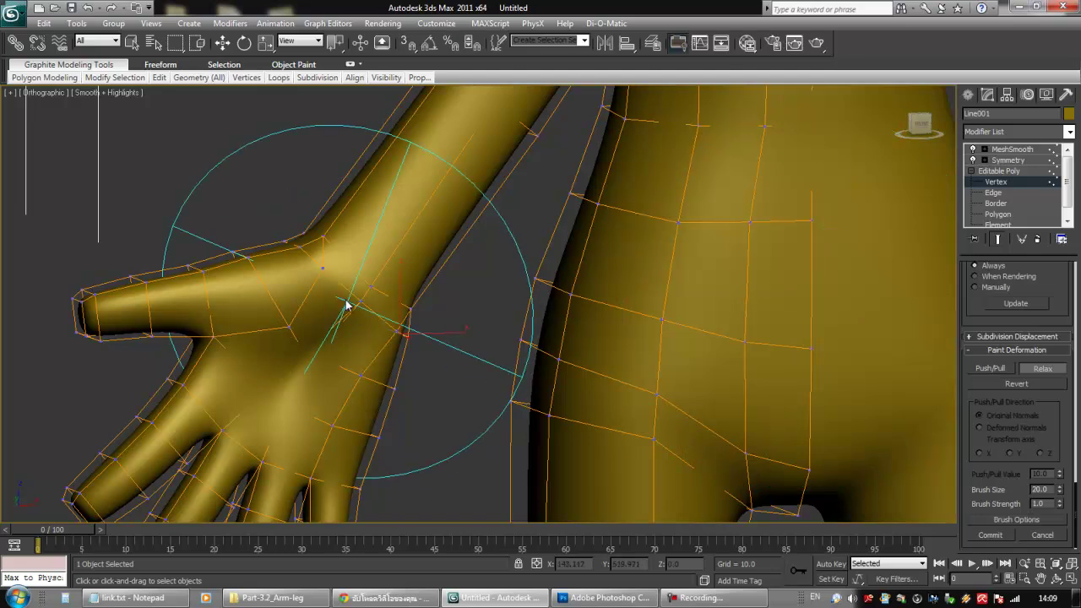
- Set the Relax brush size to 5
{"action": "middle_click_drag", "start_coordinate": [331, 280], "coordinate": [345, 302], "text": "alt"}
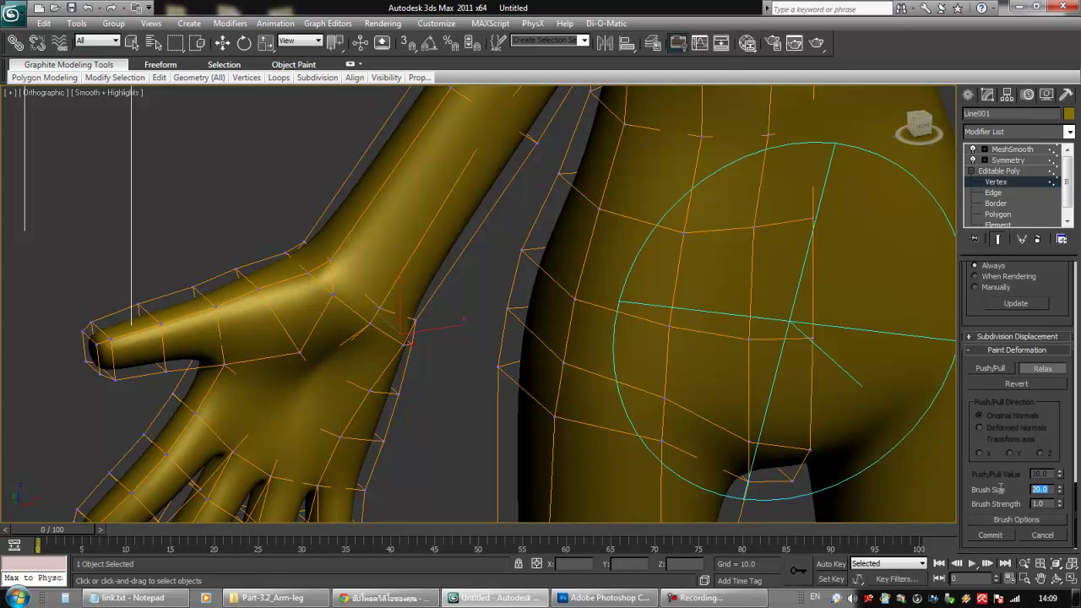
{"action": "type", "text": "10"}
{"action": "key", "text": "Return"}
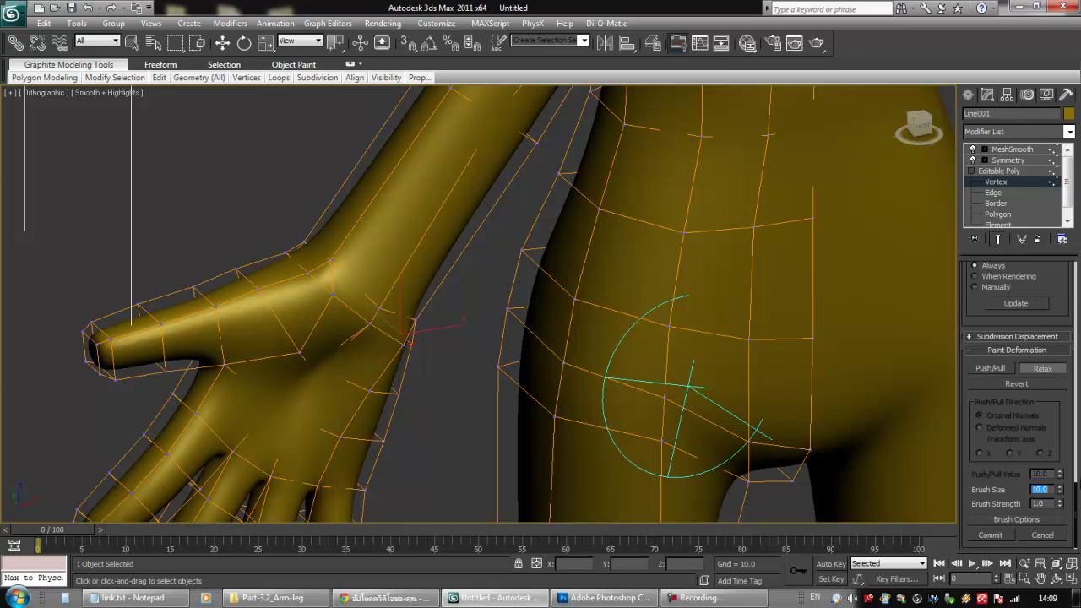
{"action": "type", "text": "5"}
{"action": "key", "text": "Return"}
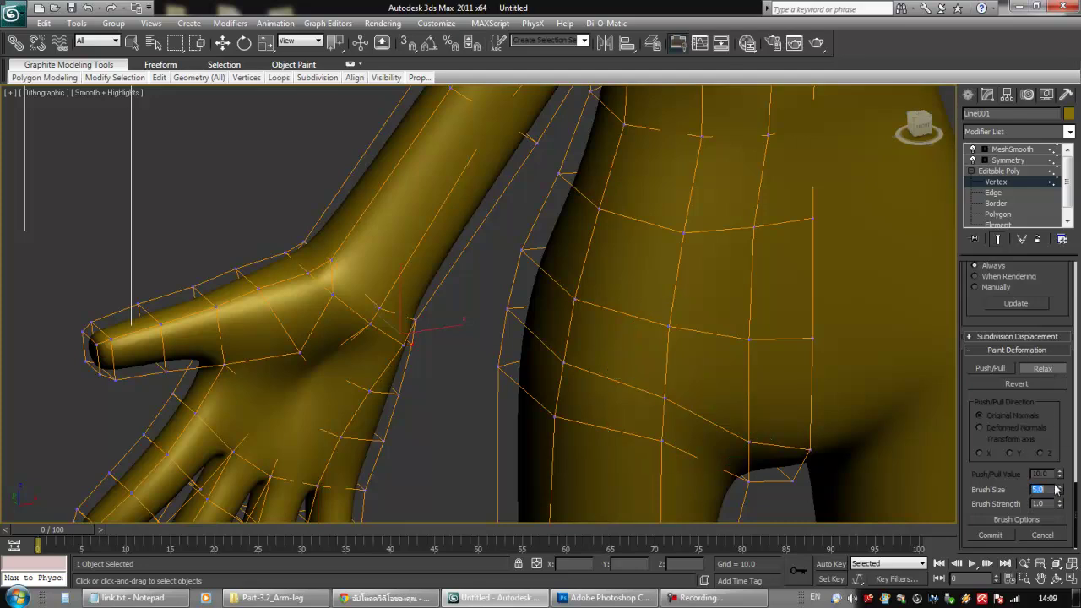
- Brush Relax over the wrist at the base of the thumb and across the palm side
{"action": "mouse_move", "coordinate": [322, 289]}
{"action": "left_mouse_down"}
{"action": "mouse_move", "coordinate": [311, 291]}
{"action": "mouse_move", "coordinate": [361, 287]}
{"action": "mouse_move", "coordinate": [331, 285]}
{"action": "left_mouse_up"}
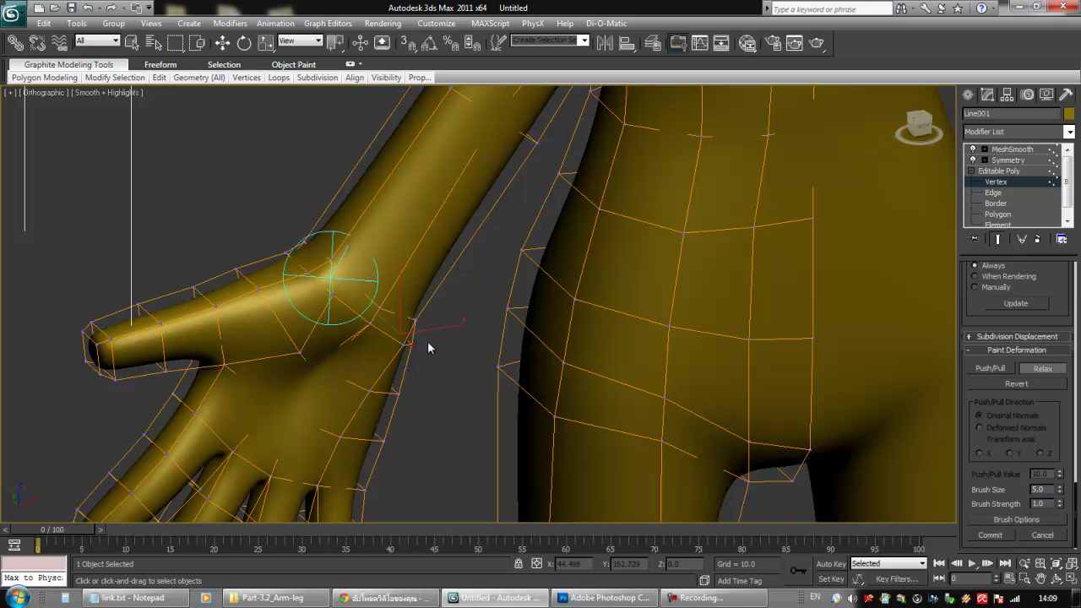
{"action": "mouse_move", "coordinate": [443, 344]}
{"action": "middle_mouse_down", "text": "alt"}
{"action": "mouse_move", "coordinate": [401, 301]}
{"action": "mouse_move", "coordinate": [392, 316]}
{"action": "middle_mouse_up", "text": "alt"}
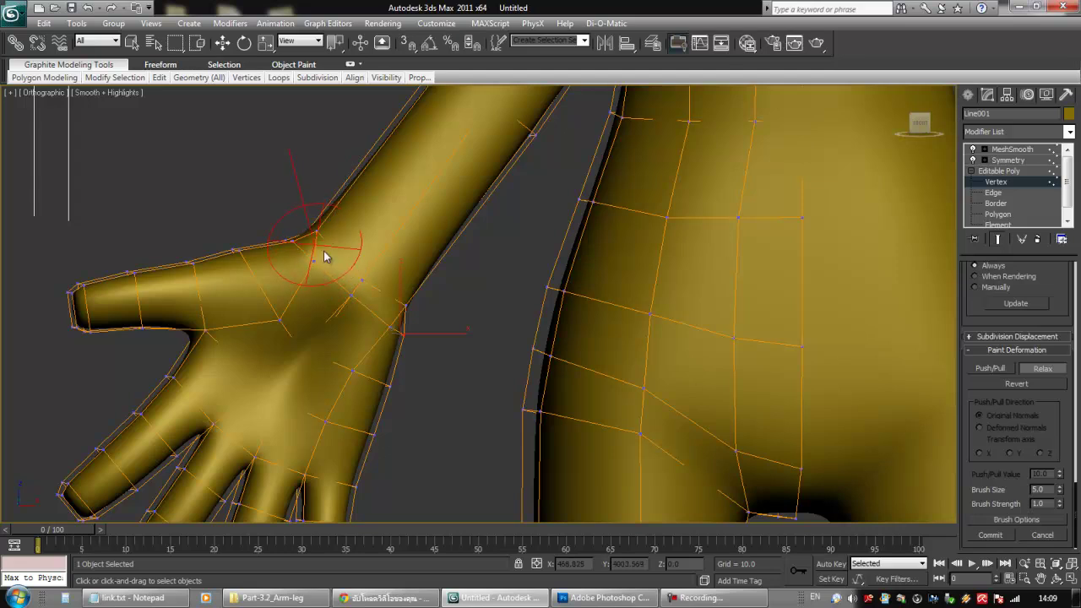
{"action": "left_click_drag", "start_coordinate": [999, 466], "coordinate": [1000, 461]}
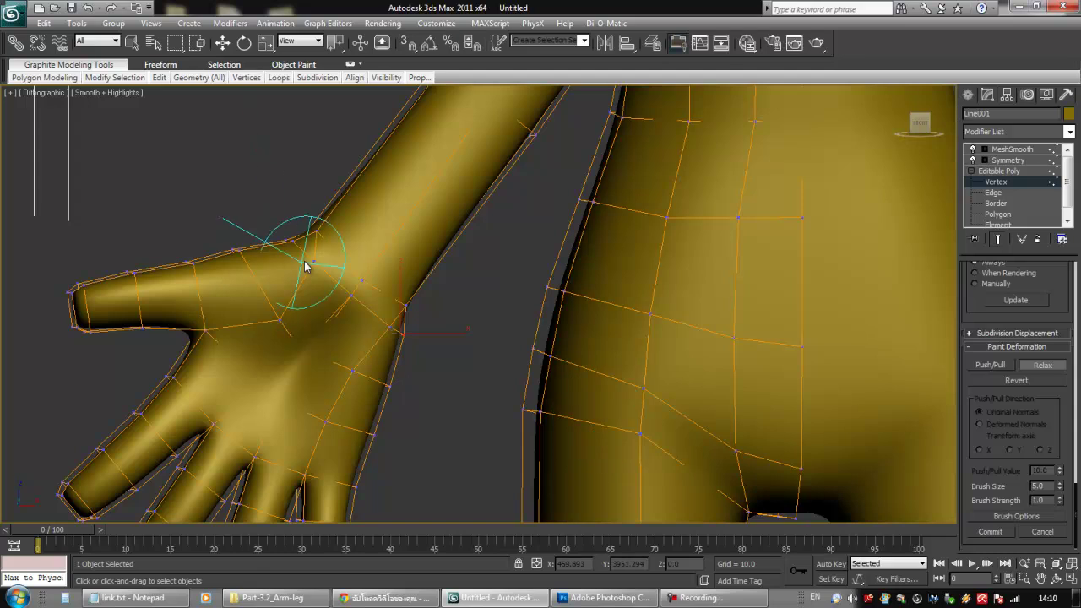
{"action": "left_click_drag", "start_coordinate": [314, 264], "coordinate": [313, 262]}
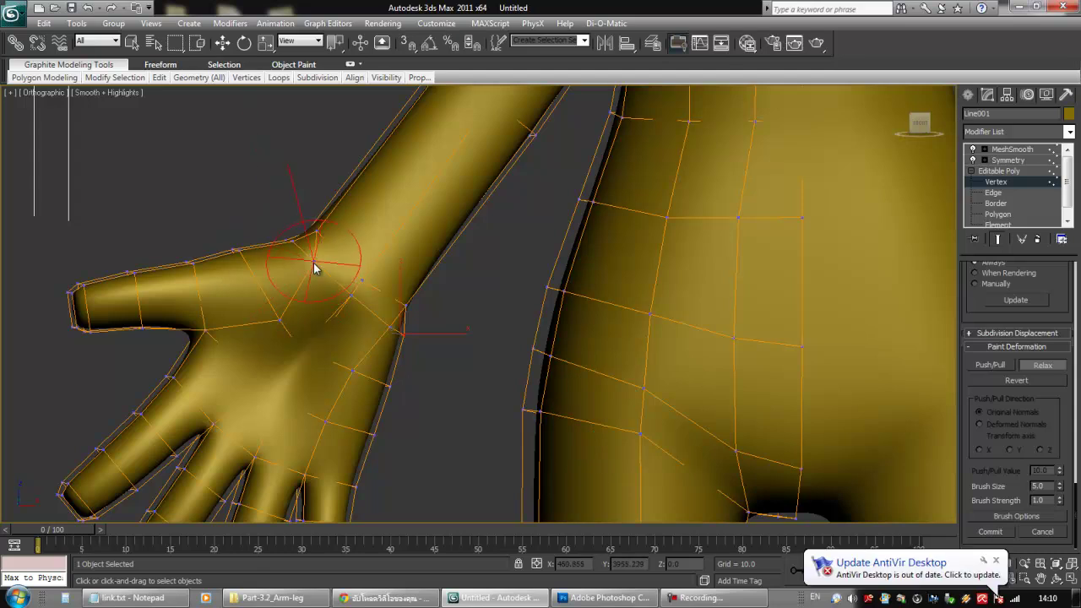
{"action": "middle_click_drag", "start_coordinate": [397, 229], "coordinate": [328, 272], "text": "alt"}
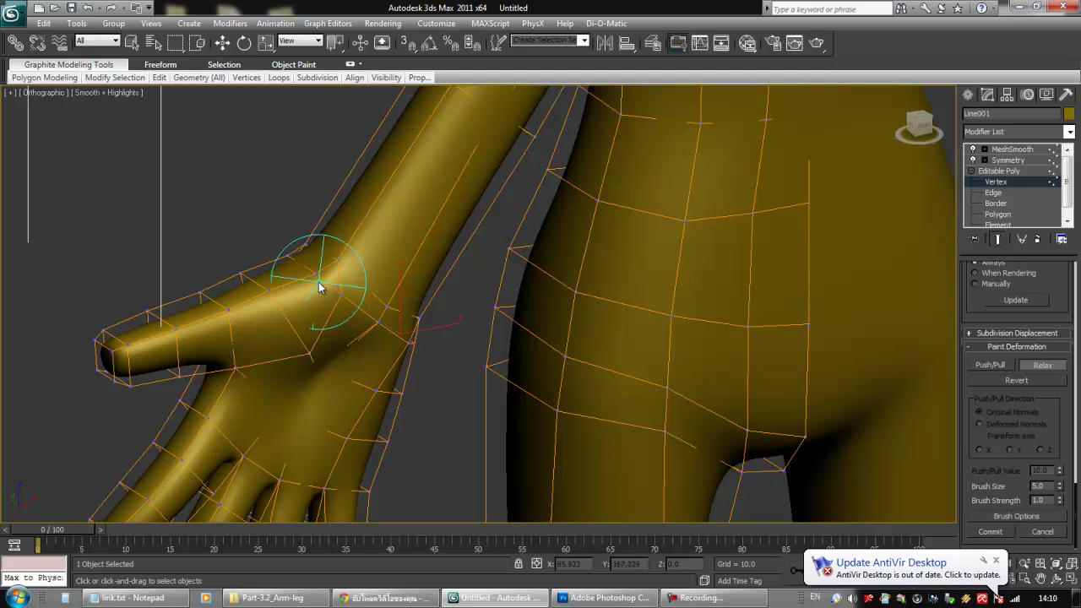
{"action": "mouse_move", "coordinate": [313, 271]}
{"action": "middle_mouse_down", "text": "alt"}
{"action": "mouse_move", "coordinate": [328, 304]}
{"action": "mouse_move", "coordinate": [304, 289]}
{"action": "mouse_move", "coordinate": [320, 287]}
{"action": "middle_mouse_up", "text": "alt"}
{"action": "mouse_move", "coordinate": [364, 299]}
{"action": "left_mouse_down"}
{"action": "mouse_move", "coordinate": [352, 292]}
{"action": "mouse_move", "coordinate": [362, 282]}
{"action": "mouse_move", "coordinate": [346, 310]}
{"action": "left_mouse_up"}
{"action": "middle_click_drag", "start_coordinate": [346, 310], "coordinate": [302, 285], "text": "alt"}
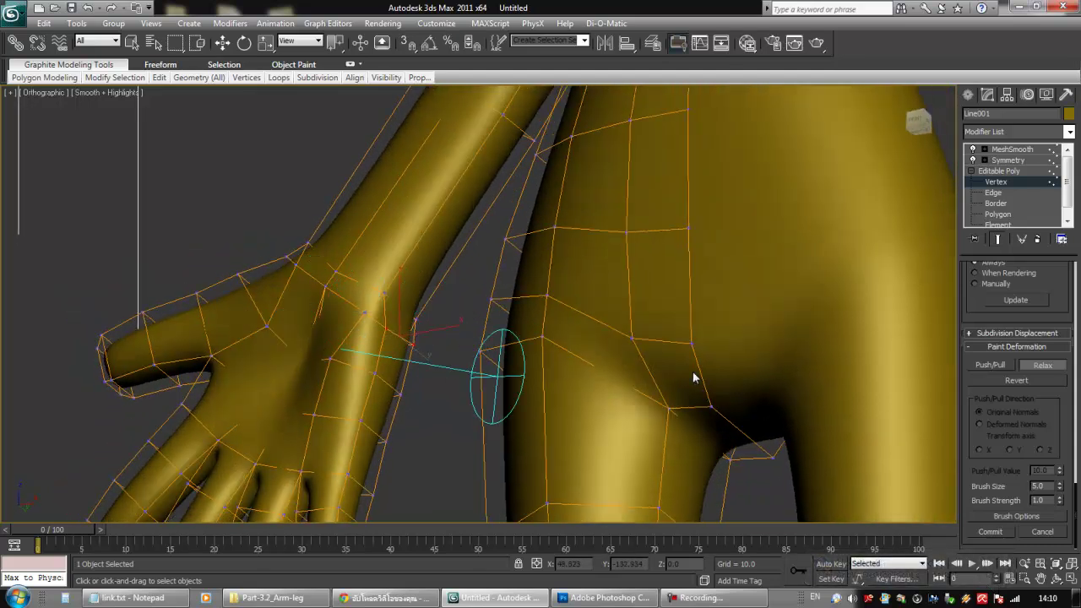
- Clear the vertex selection and reactivate the Relax brush so that it can affect the whole mesh
{"action": "left_click", "coordinate": [1057, 368]}
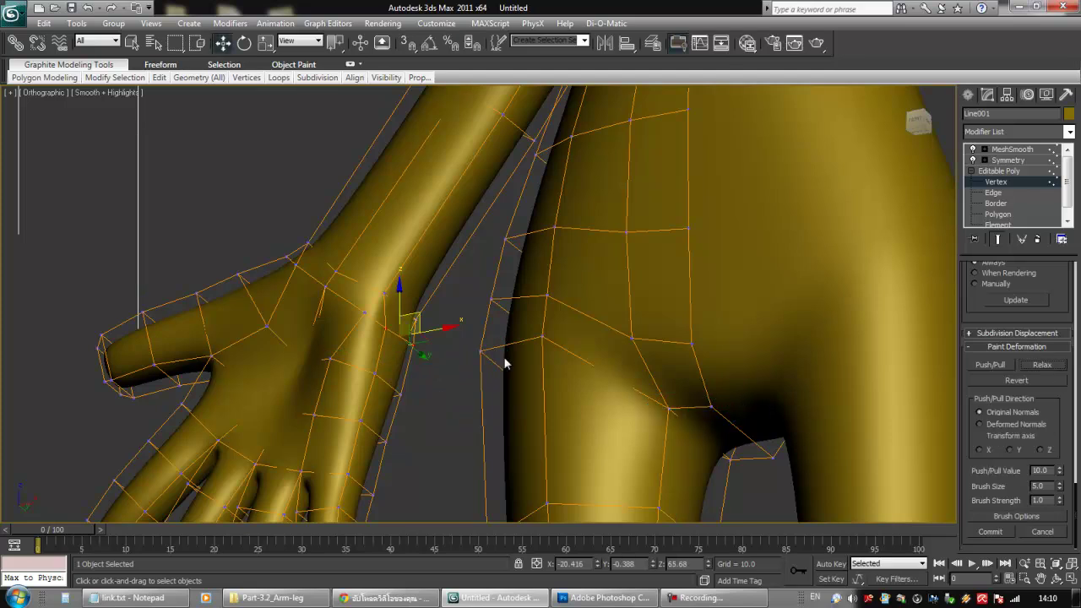
{"action": "left_click", "coordinate": [473, 361]}
{"action": "left_click", "coordinate": [1040, 365]}
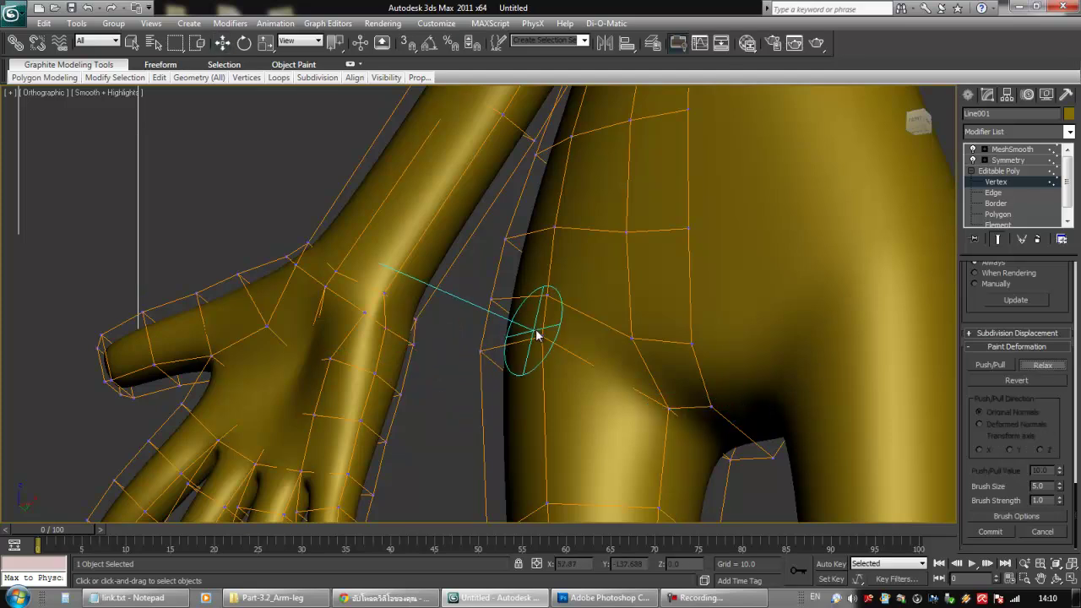
- Try relaxing the palm side of the wrist at the current brush strength and undo the strokes
{"action": "left_click_drag", "start_coordinate": [369, 313], "coordinate": [369, 321]}
{"action": "mouse_move", "coordinate": [417, 340]}
{"action": "middle_mouse_down", "text": "alt"}
{"action": "mouse_move", "coordinate": [436, 395]}
{"action": "mouse_move", "coordinate": [450, 377]}
{"action": "mouse_move", "coordinate": [436, 365]}
{"action": "middle_mouse_up", "text": "alt"}
{"action": "middle_click_drag", "start_coordinate": [435, 365], "coordinate": [466, 428]}
{"action": "left_click_drag", "start_coordinate": [368, 280], "coordinate": [362, 271]}
{"action": "middle_click_drag", "start_coordinate": [360, 316], "coordinate": [364, 294], "text": "alt"}
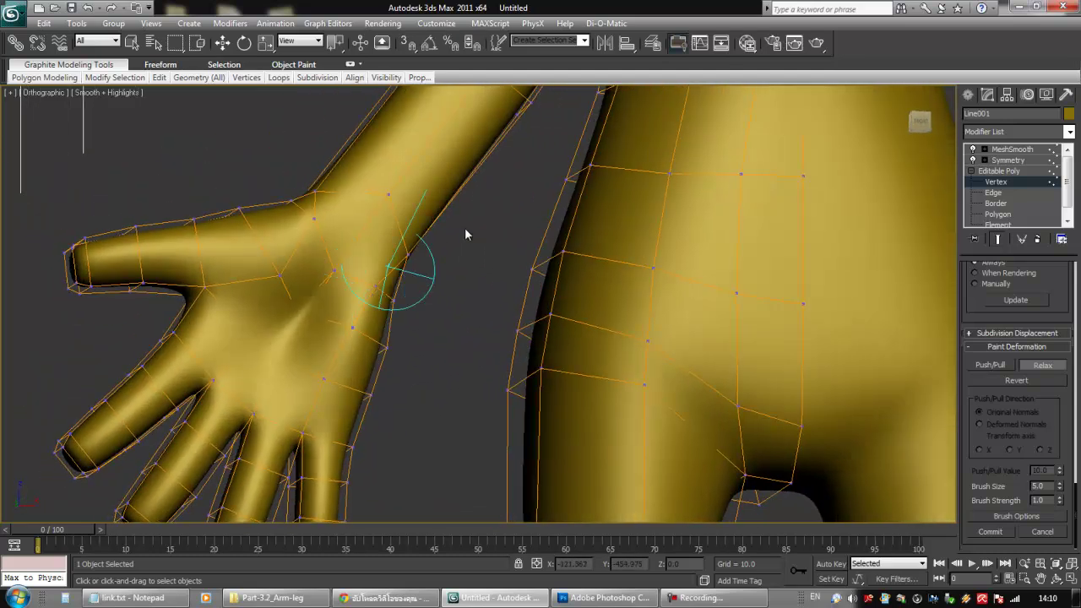
{"action": "key", "text": "ctrl+z"}
- Set the Relax brush strength to 0.2
{"action": "middle_click_drag", "start_coordinate": [407, 247], "coordinate": [429, 289], "text": "alt"}
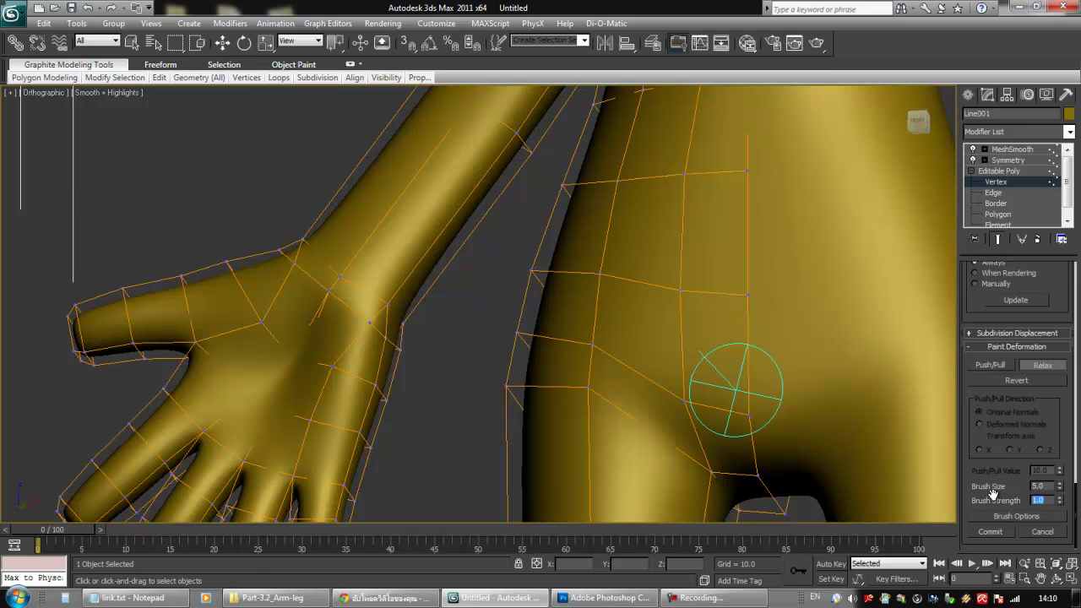
{"action": "type", "text": ".2"}
{"action": "key", "text": "Return"}
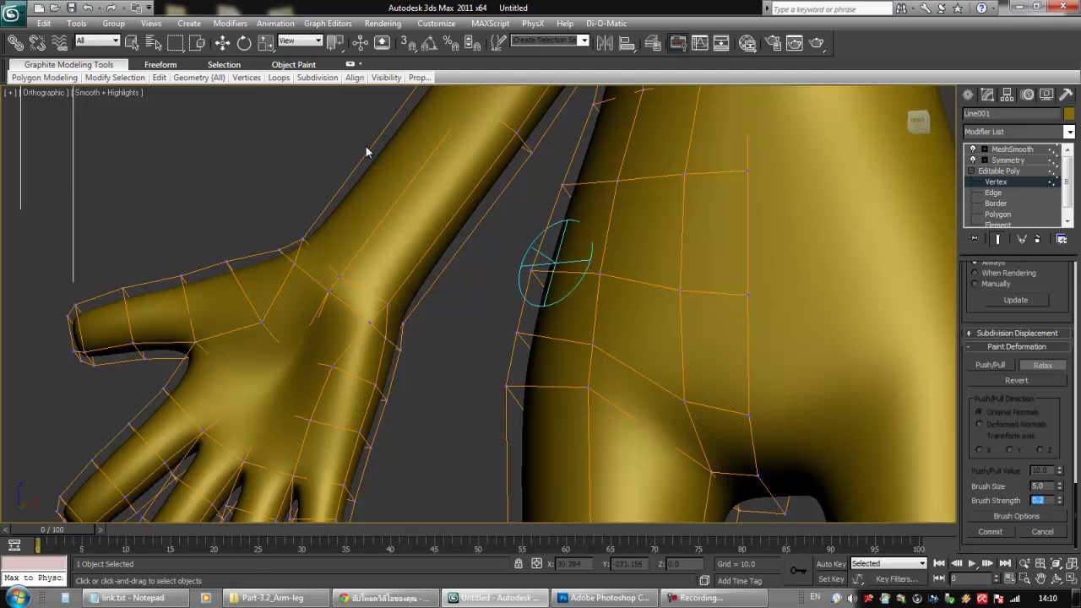
- Relax the palm side of the wrist and the thumb's base with short, gentle brush strokes
{"action": "left_click_drag", "start_coordinate": [378, 328], "coordinate": [371, 319]}
{"action": "middle_click_drag", "start_coordinate": [371, 321], "coordinate": [381, 348], "text": "alt"}
{"action": "left_click_drag", "start_coordinate": [337, 266], "coordinate": [341, 264]}
{"action": "middle_click_drag", "start_coordinate": [340, 265], "coordinate": [341, 285], "text": "alt"}
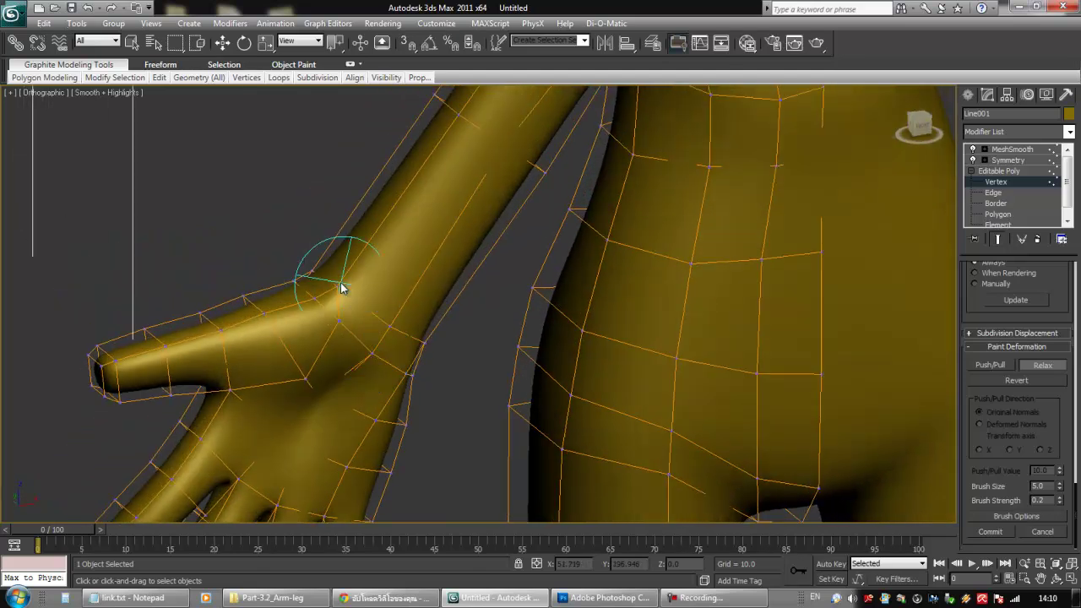
{"action": "left_click_drag", "start_coordinate": [329, 307], "coordinate": [338, 318]}
{"action": "middle_click_drag", "start_coordinate": [339, 285], "coordinate": [357, 263], "text": "alt"}
- Relax the wrist from the back of the hand, including its little-finger edge
{"action": "scroll", "coordinate": [358, 258], "scroll_direction": "down", "scroll_amount": 5}
{"action": "mouse_move", "coordinate": [334, 205]}
{"action": "middle_mouse_down", "text": "alt"}
{"action": "mouse_move", "coordinate": [409, 298]}
{"action": "mouse_move", "coordinate": [587, 281]}
{"action": "mouse_move", "coordinate": [518, 350]}
{"action": "middle_mouse_up", "text": "alt"}
{"action": "scroll", "coordinate": [517, 351], "scroll_direction": "up", "scroll_amount": 5}
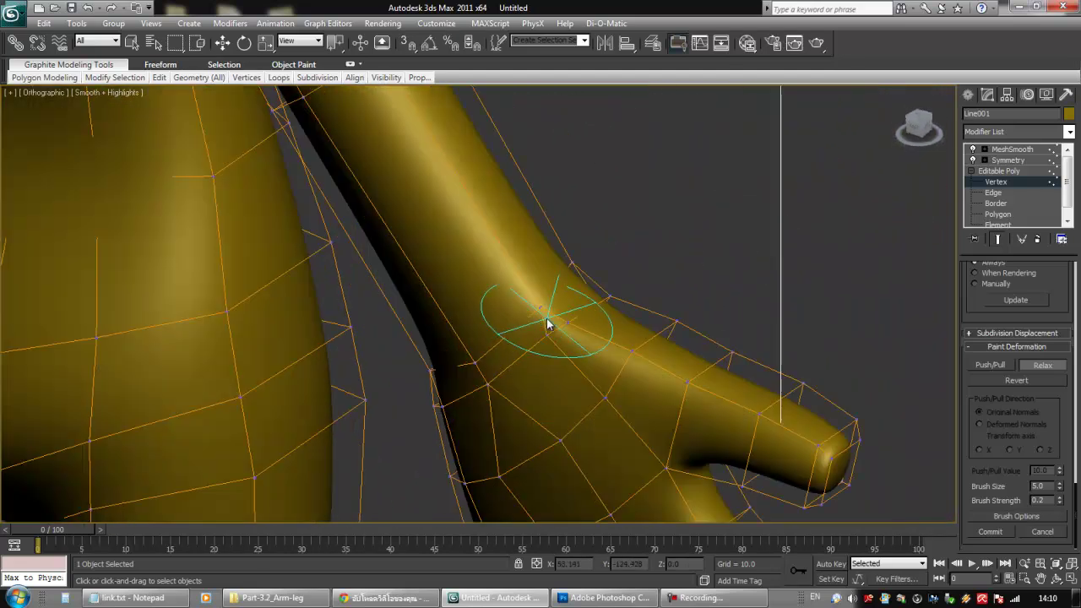
{"action": "scroll", "coordinate": [536, 349], "scroll_direction": "down", "scroll_amount": 5}
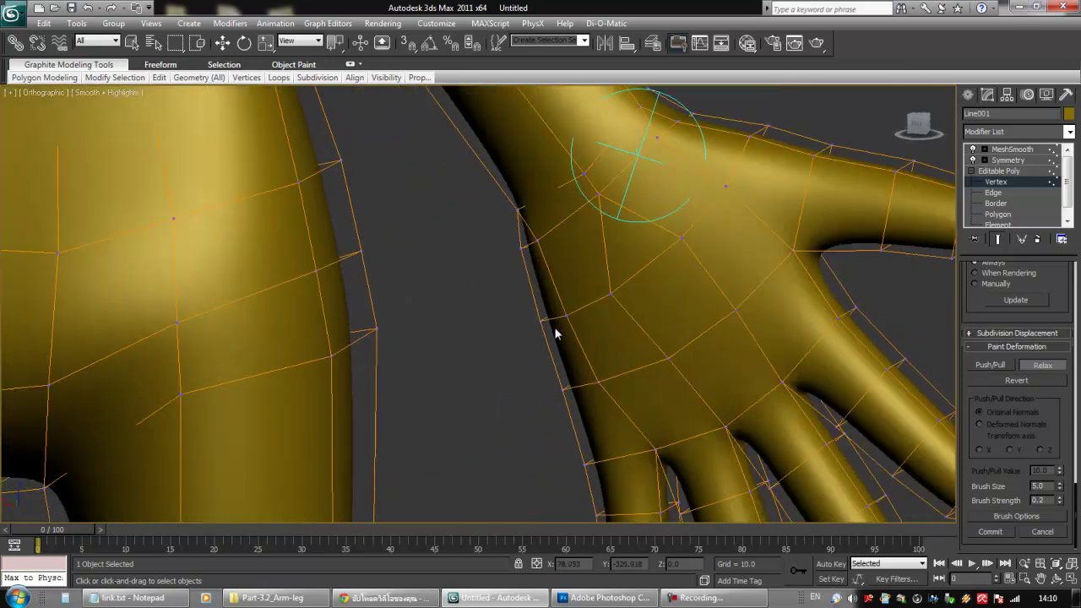
{"action": "scroll", "coordinate": [557, 330], "scroll_direction": "up", "scroll_amount": 3}
{"action": "middle_click_drag", "start_coordinate": [538, 333], "coordinate": [569, 306], "text": "alt"}
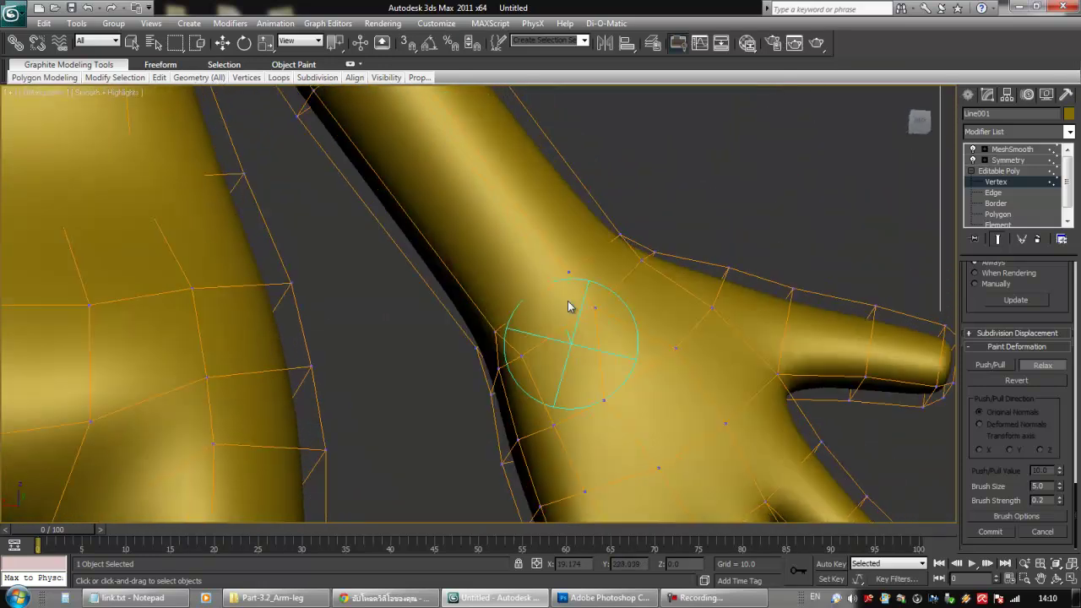
{"action": "left_click", "coordinate": [501, 352]}
{"action": "mouse_move", "coordinate": [502, 352]}
{"action": "middle_mouse_down", "text": "alt"}
{"action": "mouse_move", "coordinate": [517, 350]}
{"action": "mouse_move", "coordinate": [524, 311]}
{"action": "middle_mouse_up", "text": "alt"}
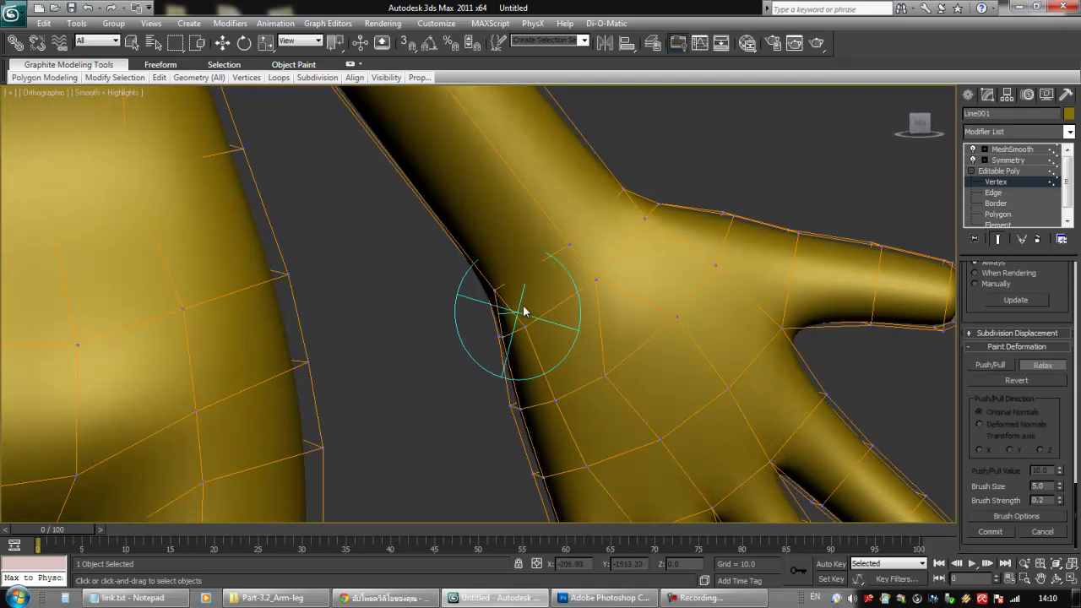
- Leave vertex editing and view the whole smoothed body from the front and at an angle
{"action": "scroll", "coordinate": [525, 317], "scroll_direction": "down", "scroll_amount": 5}
{"action": "middle_click_drag", "start_coordinate": [531, 349], "coordinate": [370, 283], "text": "alt"}
{"action": "key", "text": "f"}
{"action": "scroll", "coordinate": [451, 242], "scroll_direction": "up", "scroll_amount": 5}
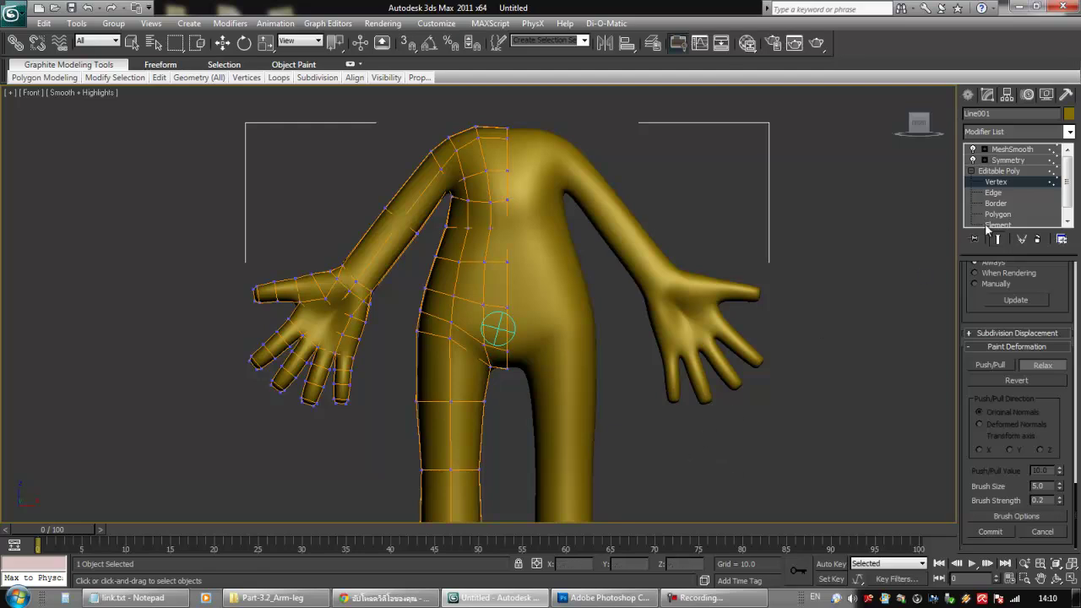
{"action": "left_click", "coordinate": [999, 184]}
{"action": "scroll", "coordinate": [560, 322], "scroll_direction": "down", "scroll_amount": 3}
{"action": "middle_click_drag", "start_coordinate": [561, 322], "coordinate": [522, 331]}
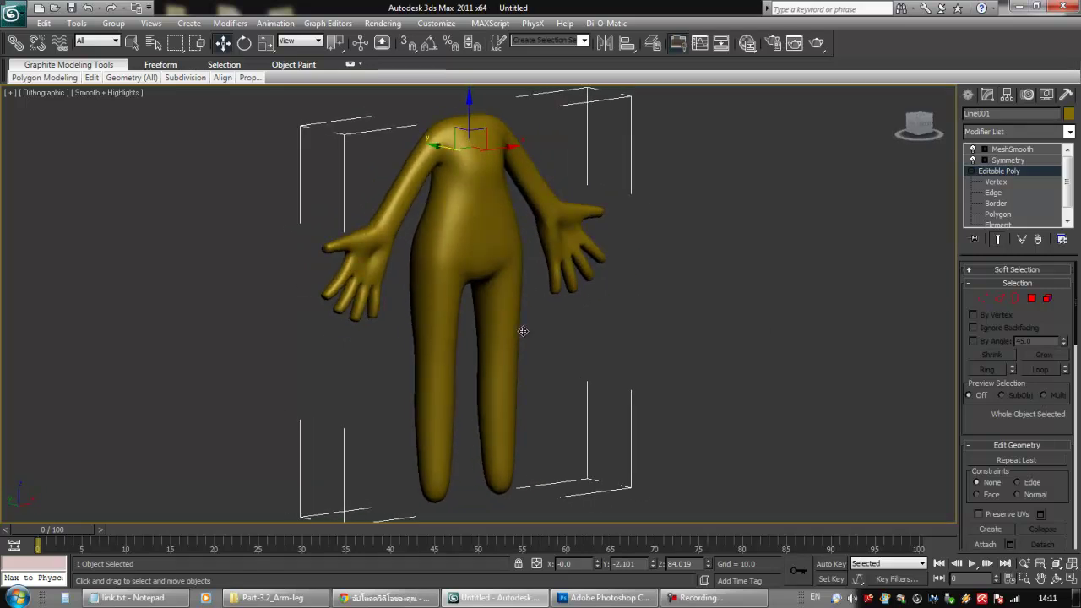